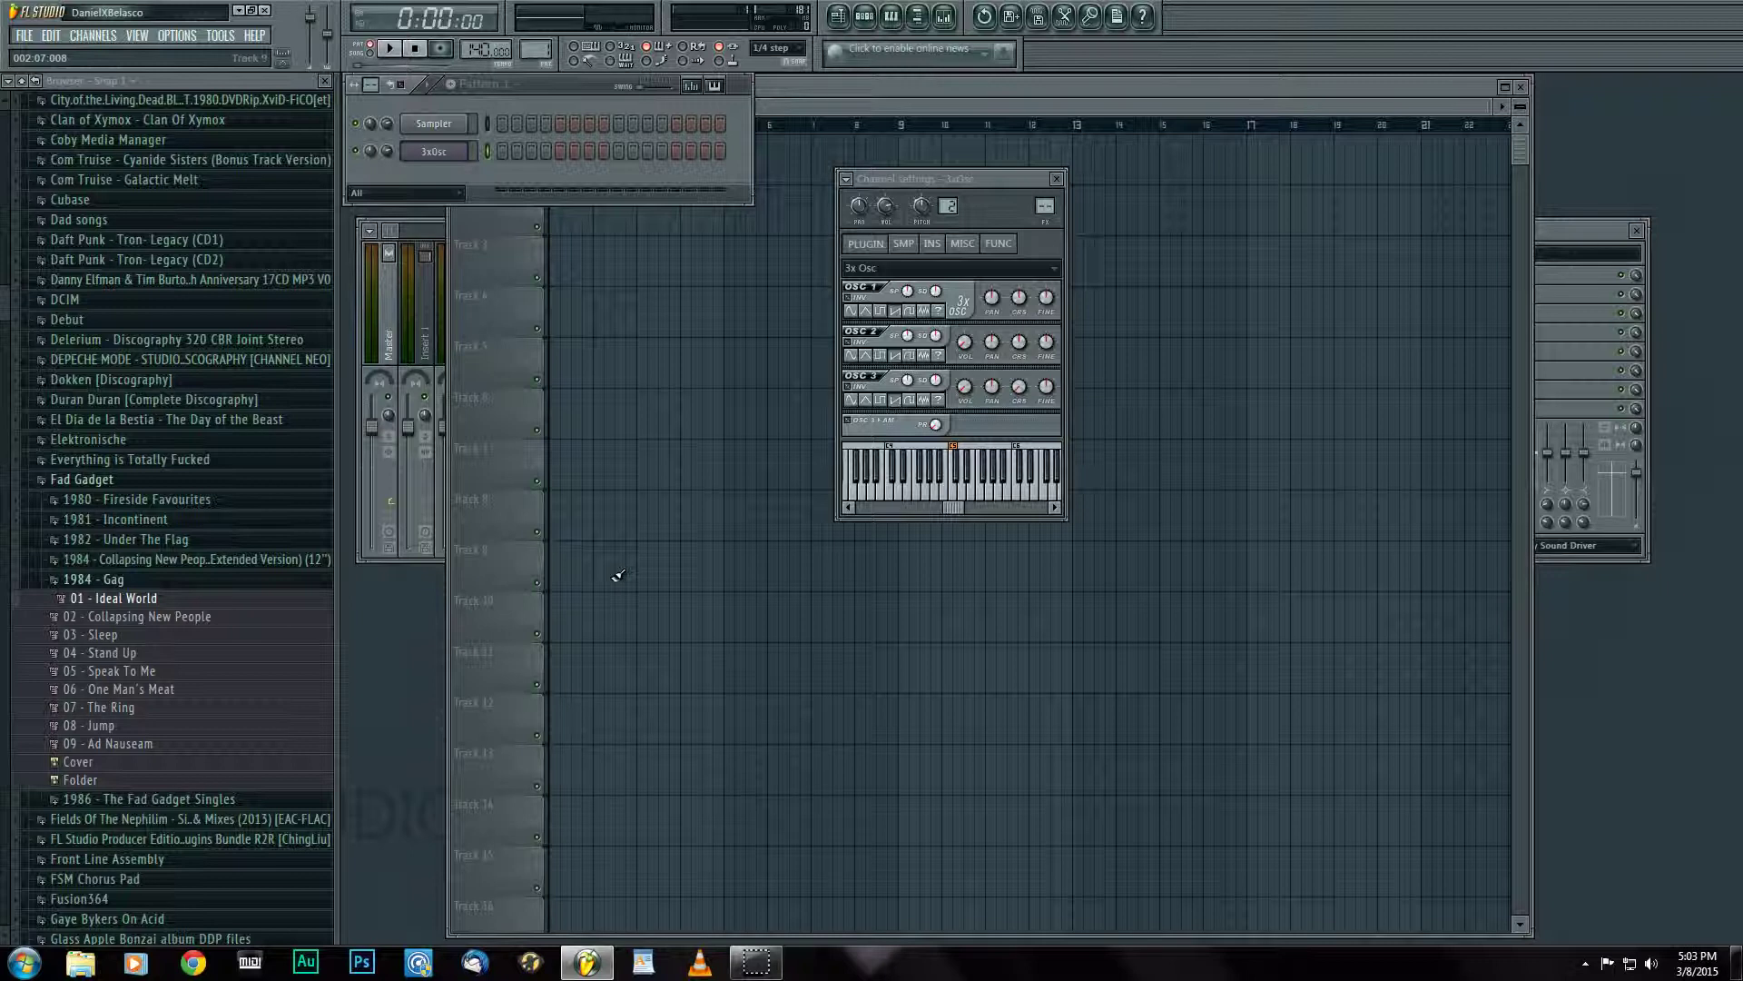
Look over the 3xOsc channel's settings and compare them with the Sampler channel's settings.
left_click(917, 180)
left_click_drag(917, 181, 630, 220)
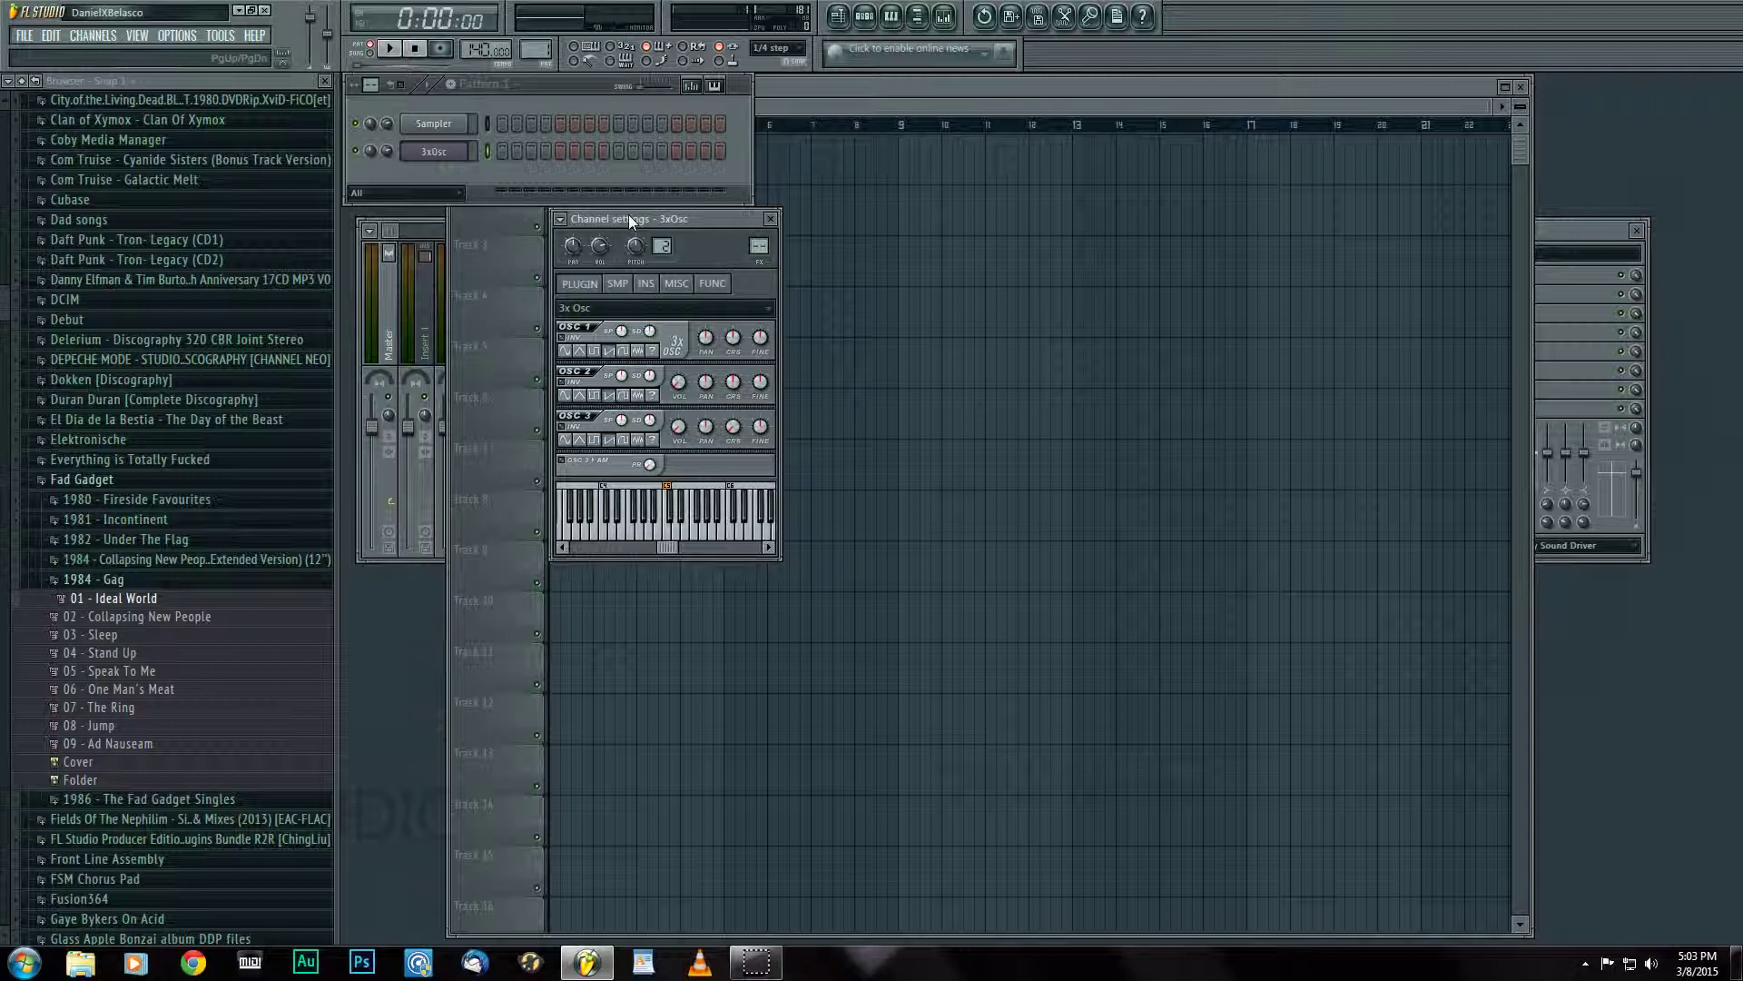
left_click(571, 230)
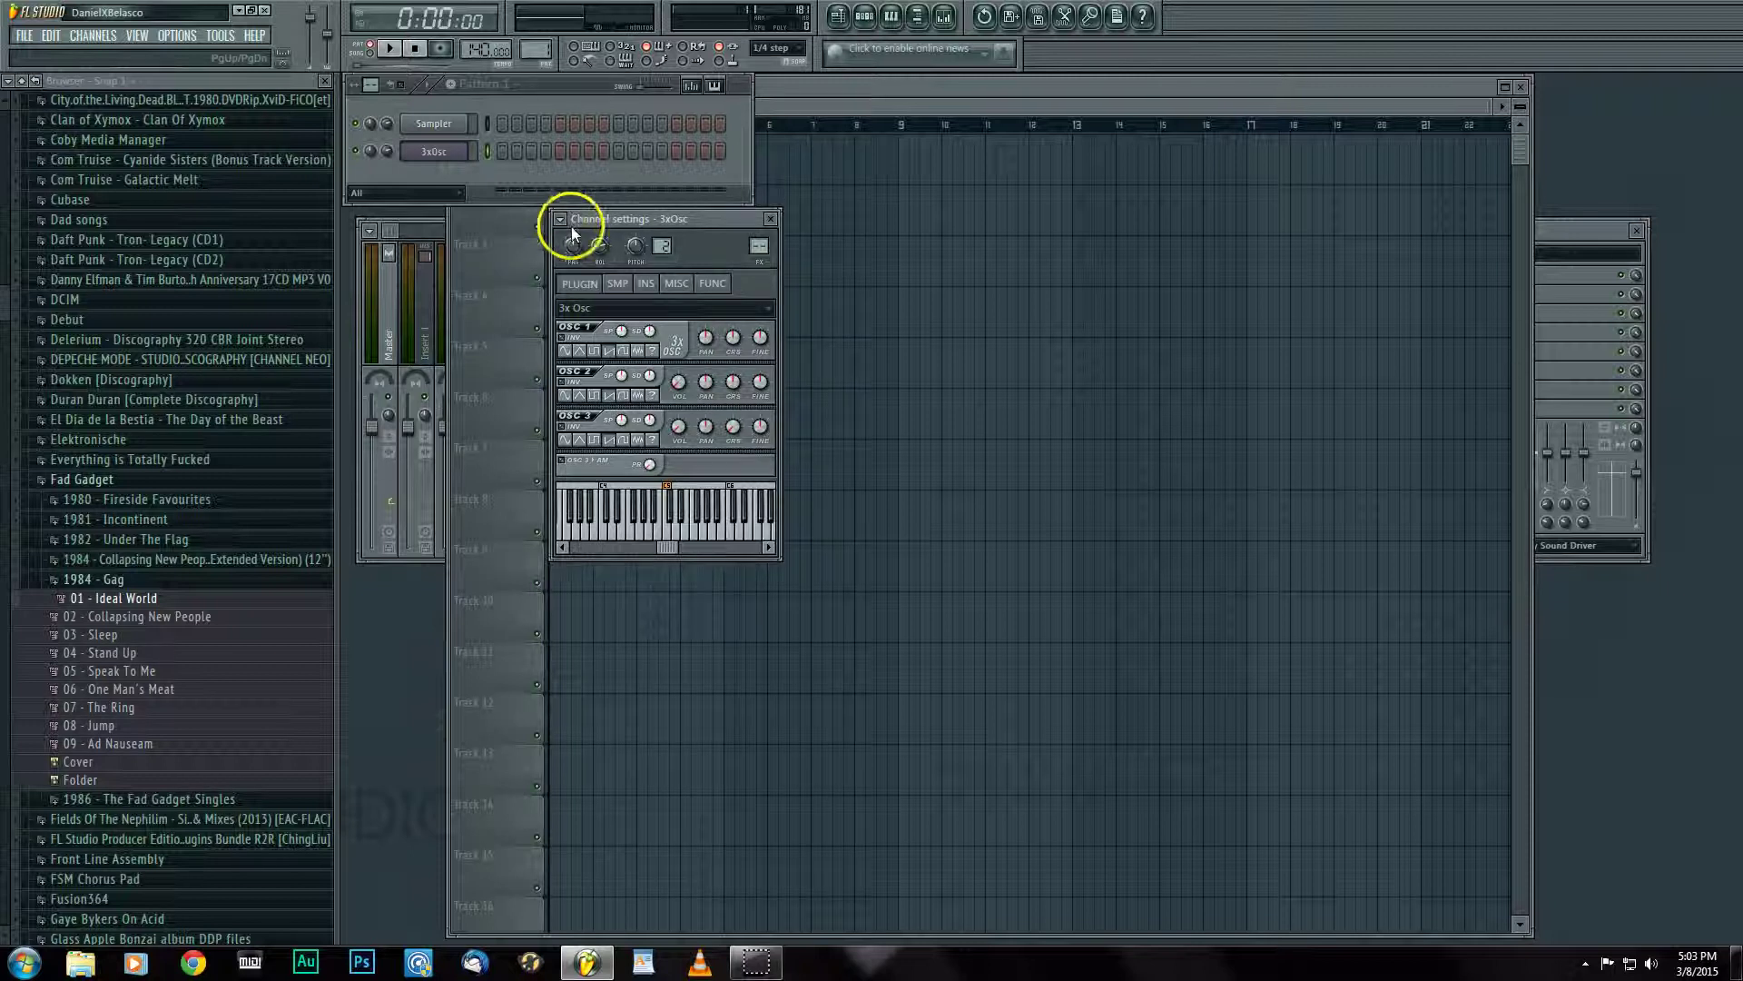
left_click_drag(577, 227, 654, 238)
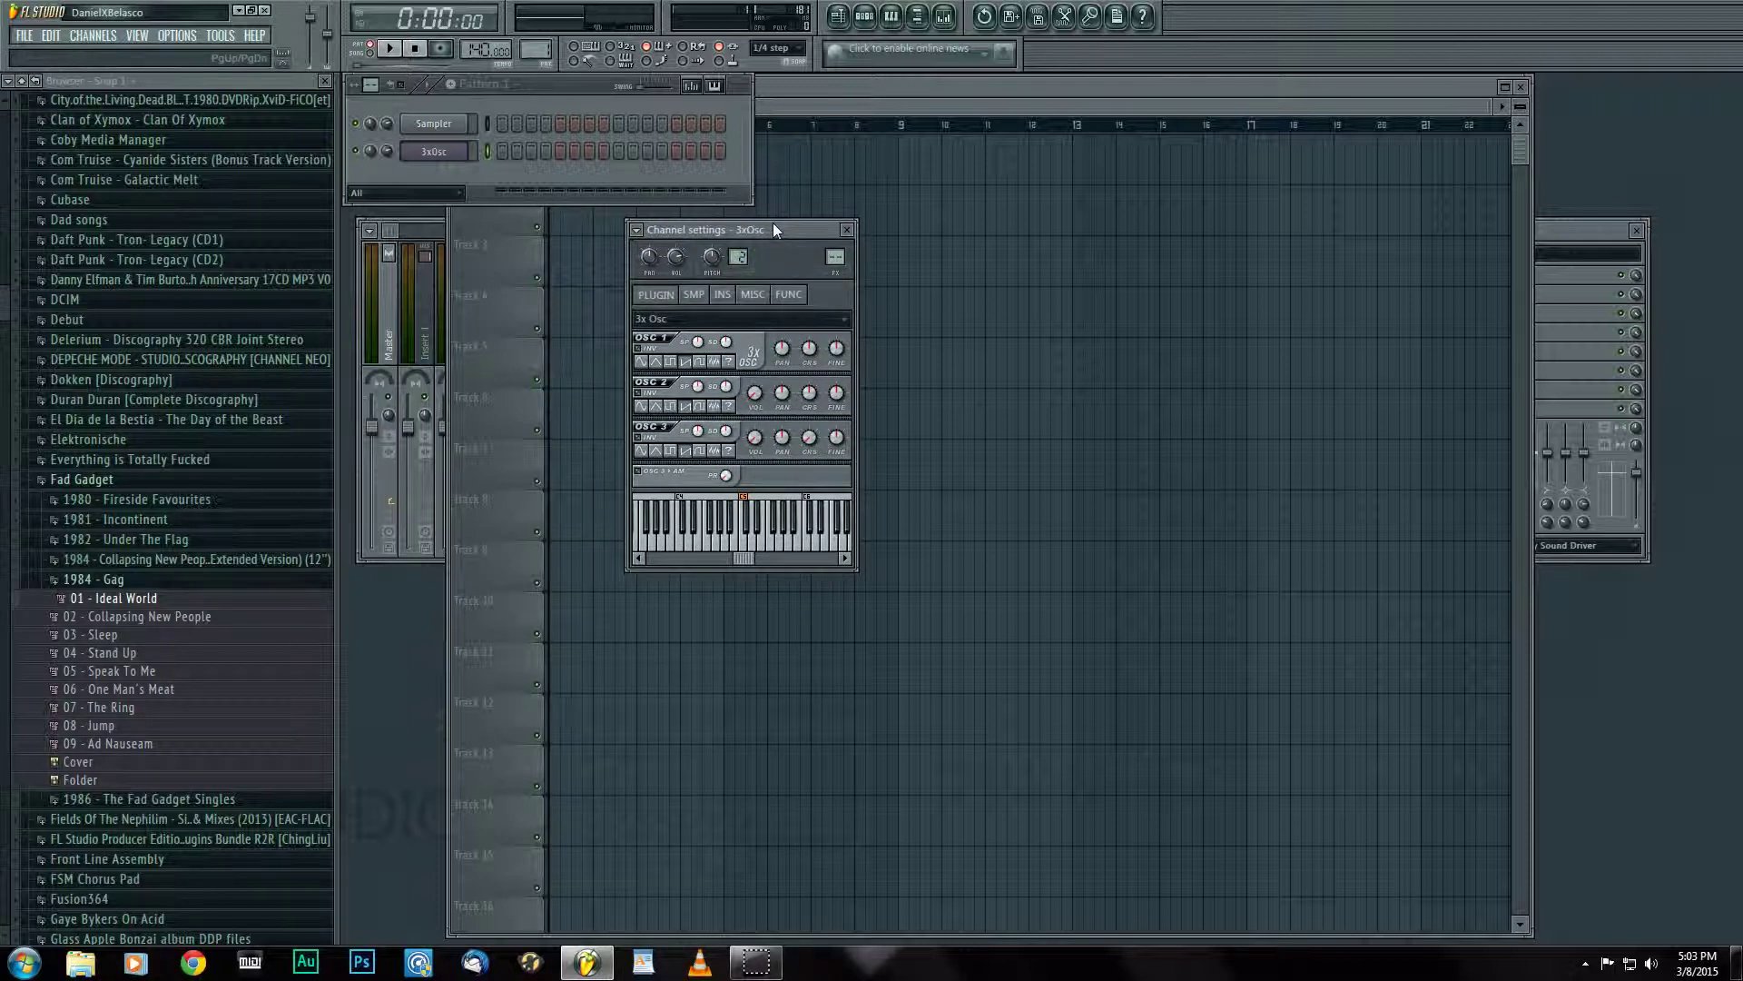
left_click(433, 124)
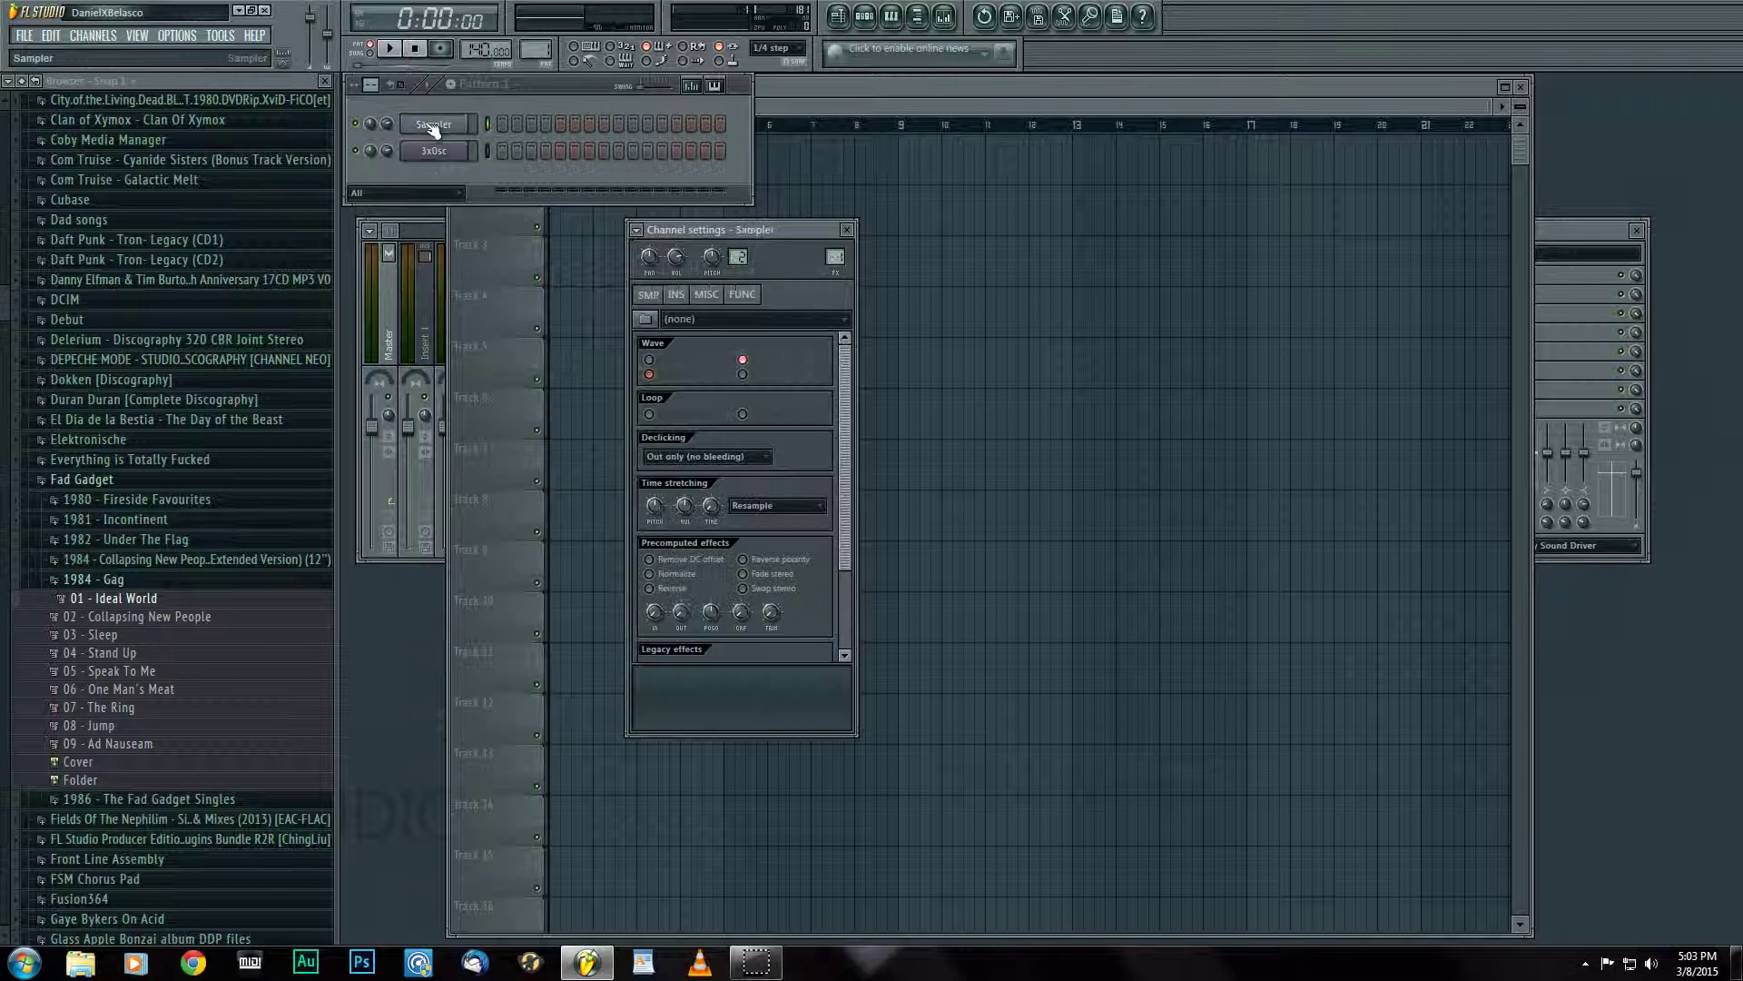
left_click(683, 238)
left_click_drag(726, 238, 836, 123)
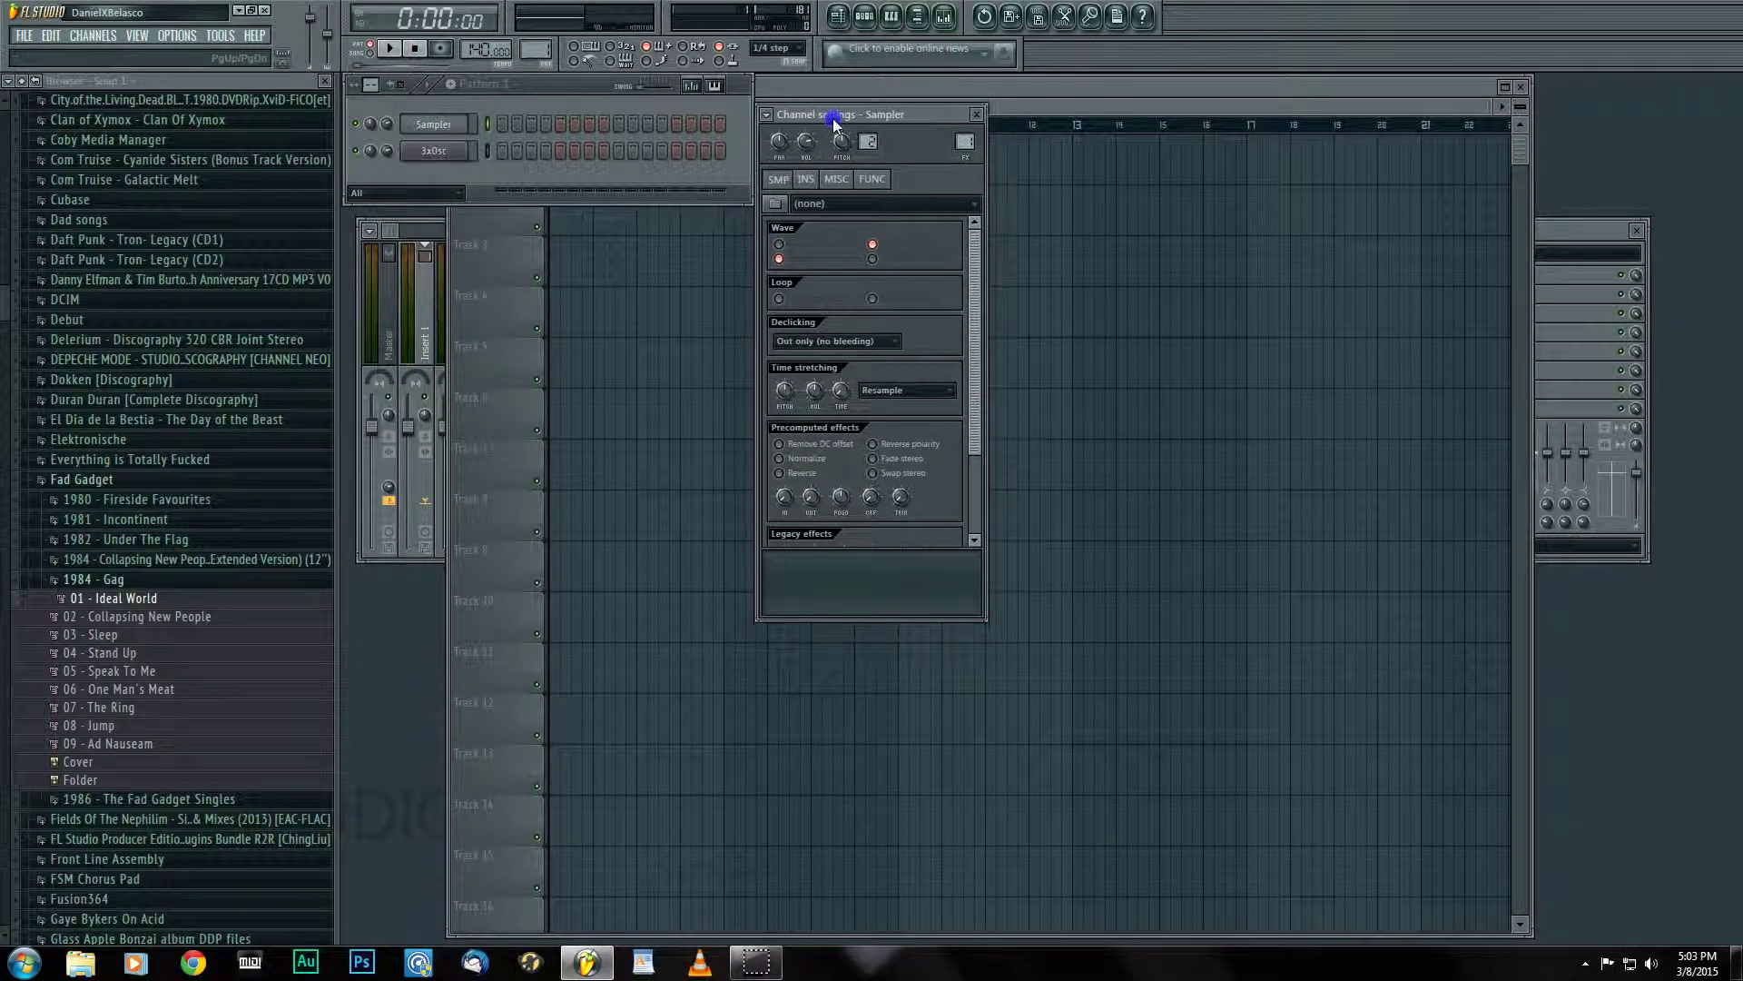
Return to the 3xOsc channel's settings, set oscillator 1 to a saw wave and lower its coarse pitch.
left_click(434, 150)
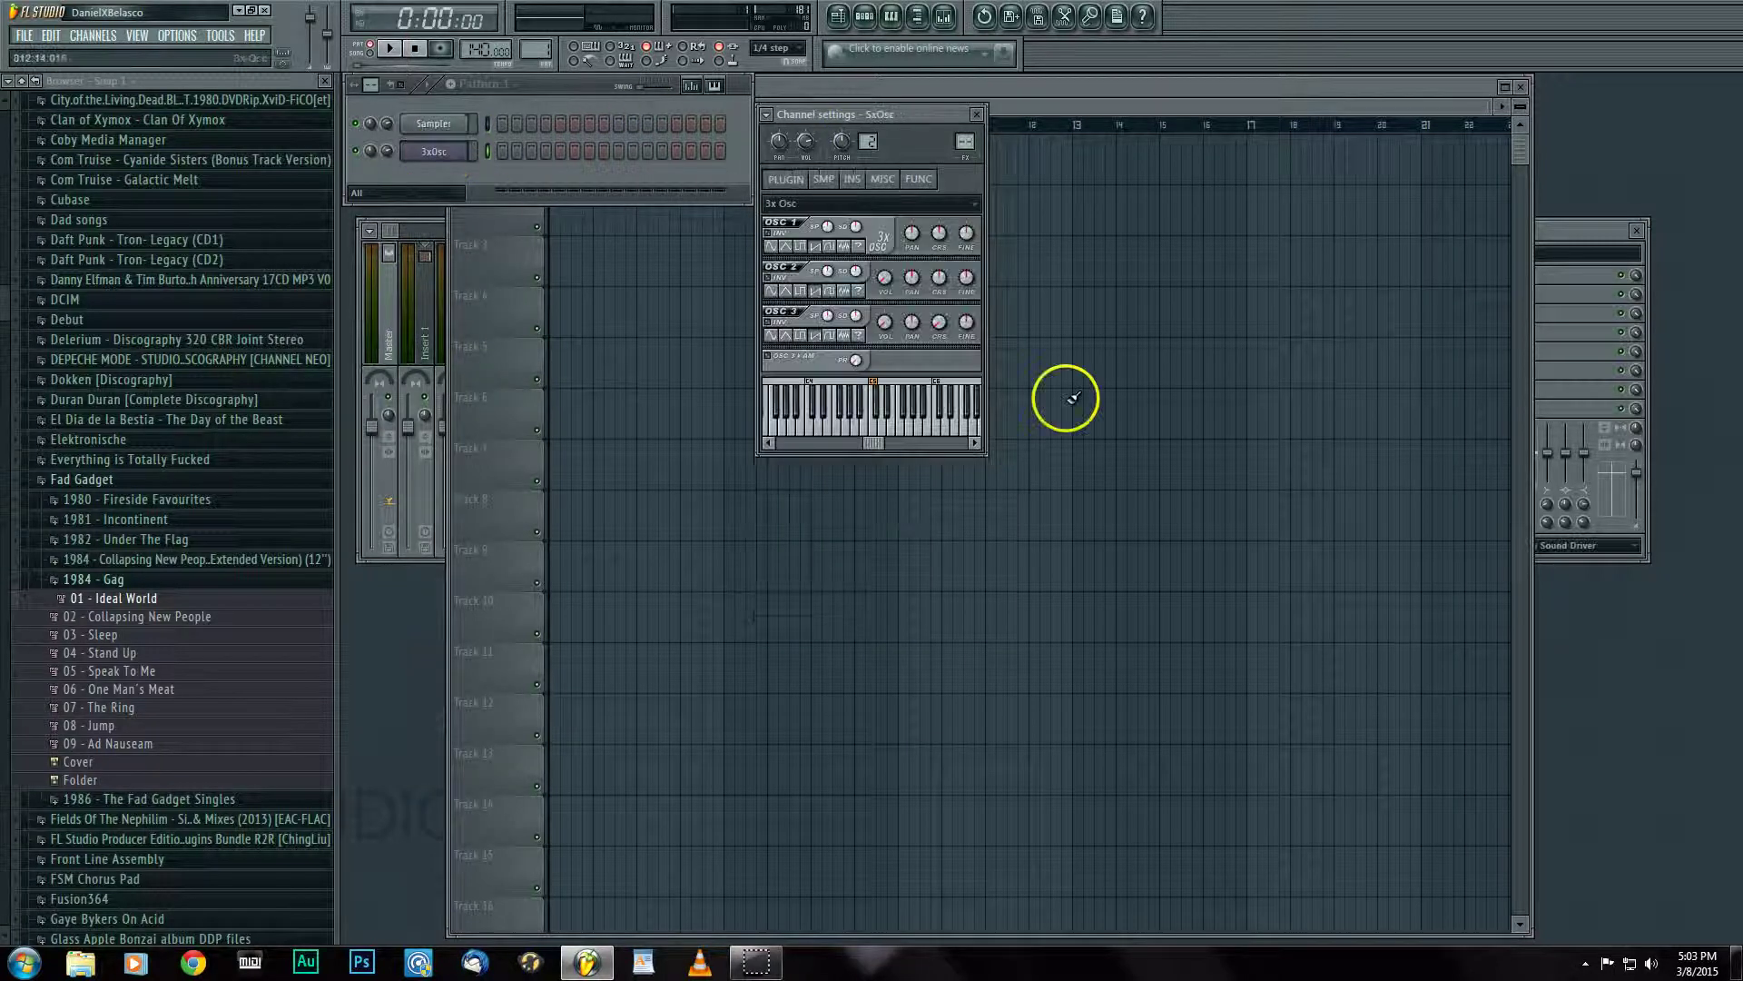
left_click_drag(862, 115, 771, 332)
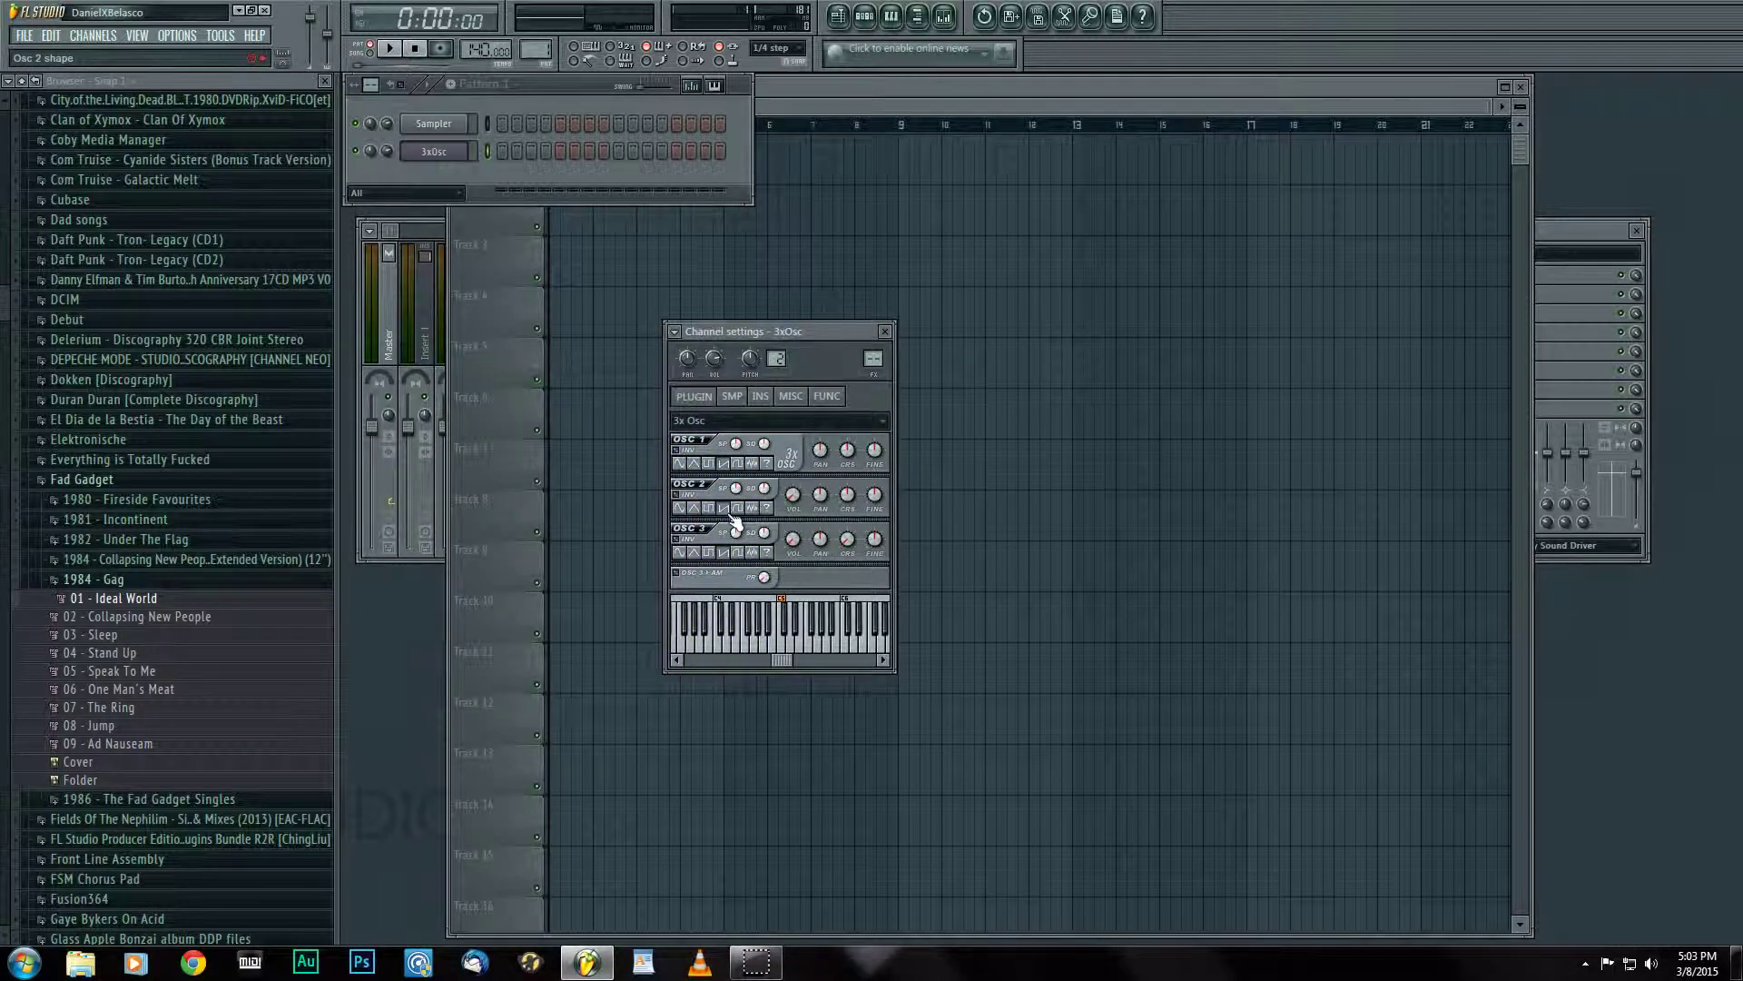
left_click(724, 464)
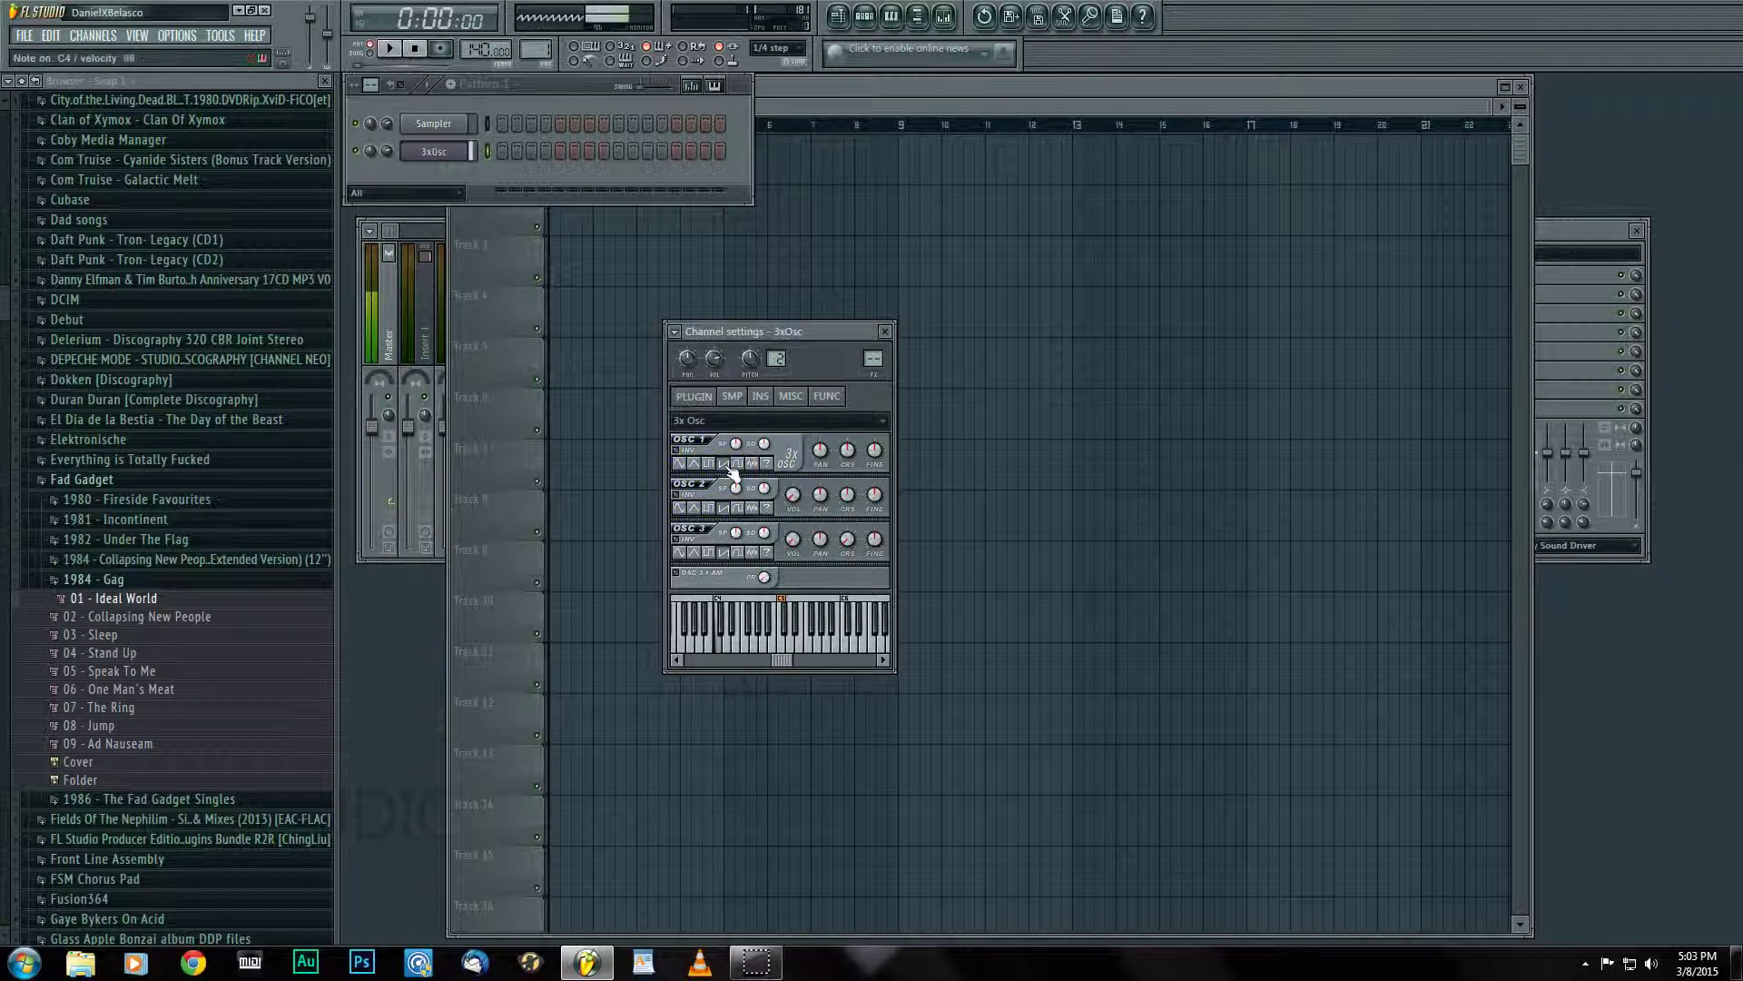
left_click_drag(850, 463, 846, 493)
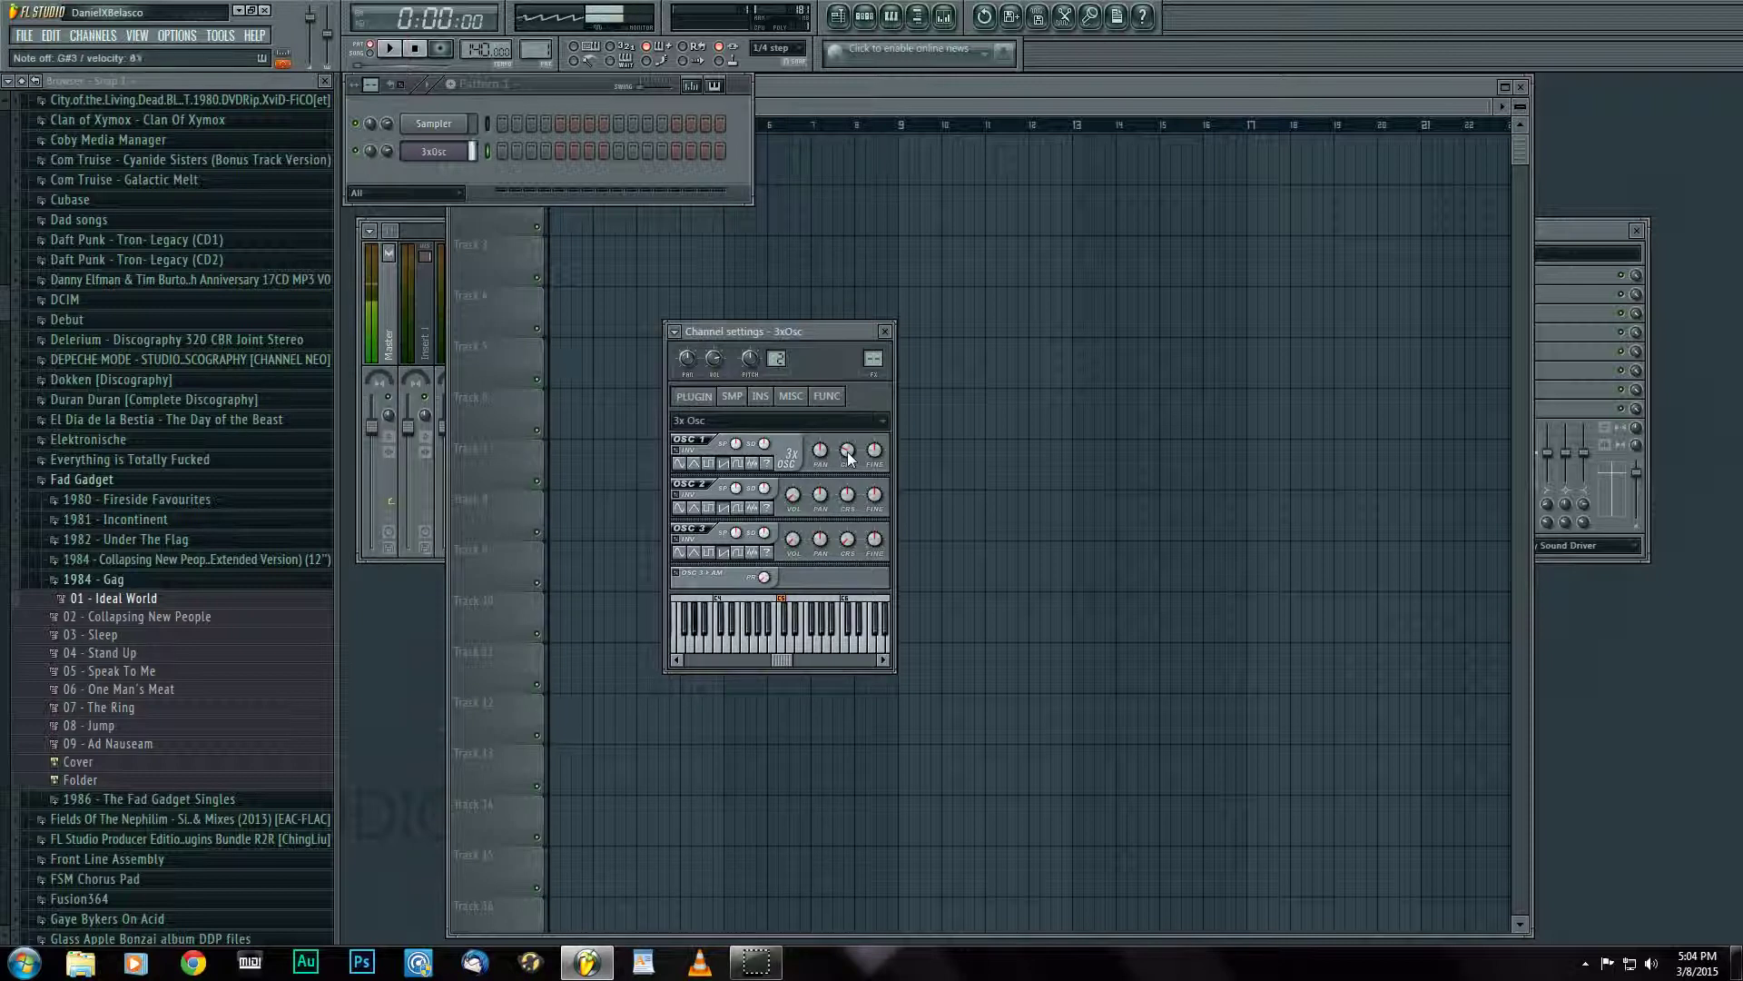
Turn on the 3xOsc channel's volume envelope and adjust its attack and decay times.
left_click(760, 397)
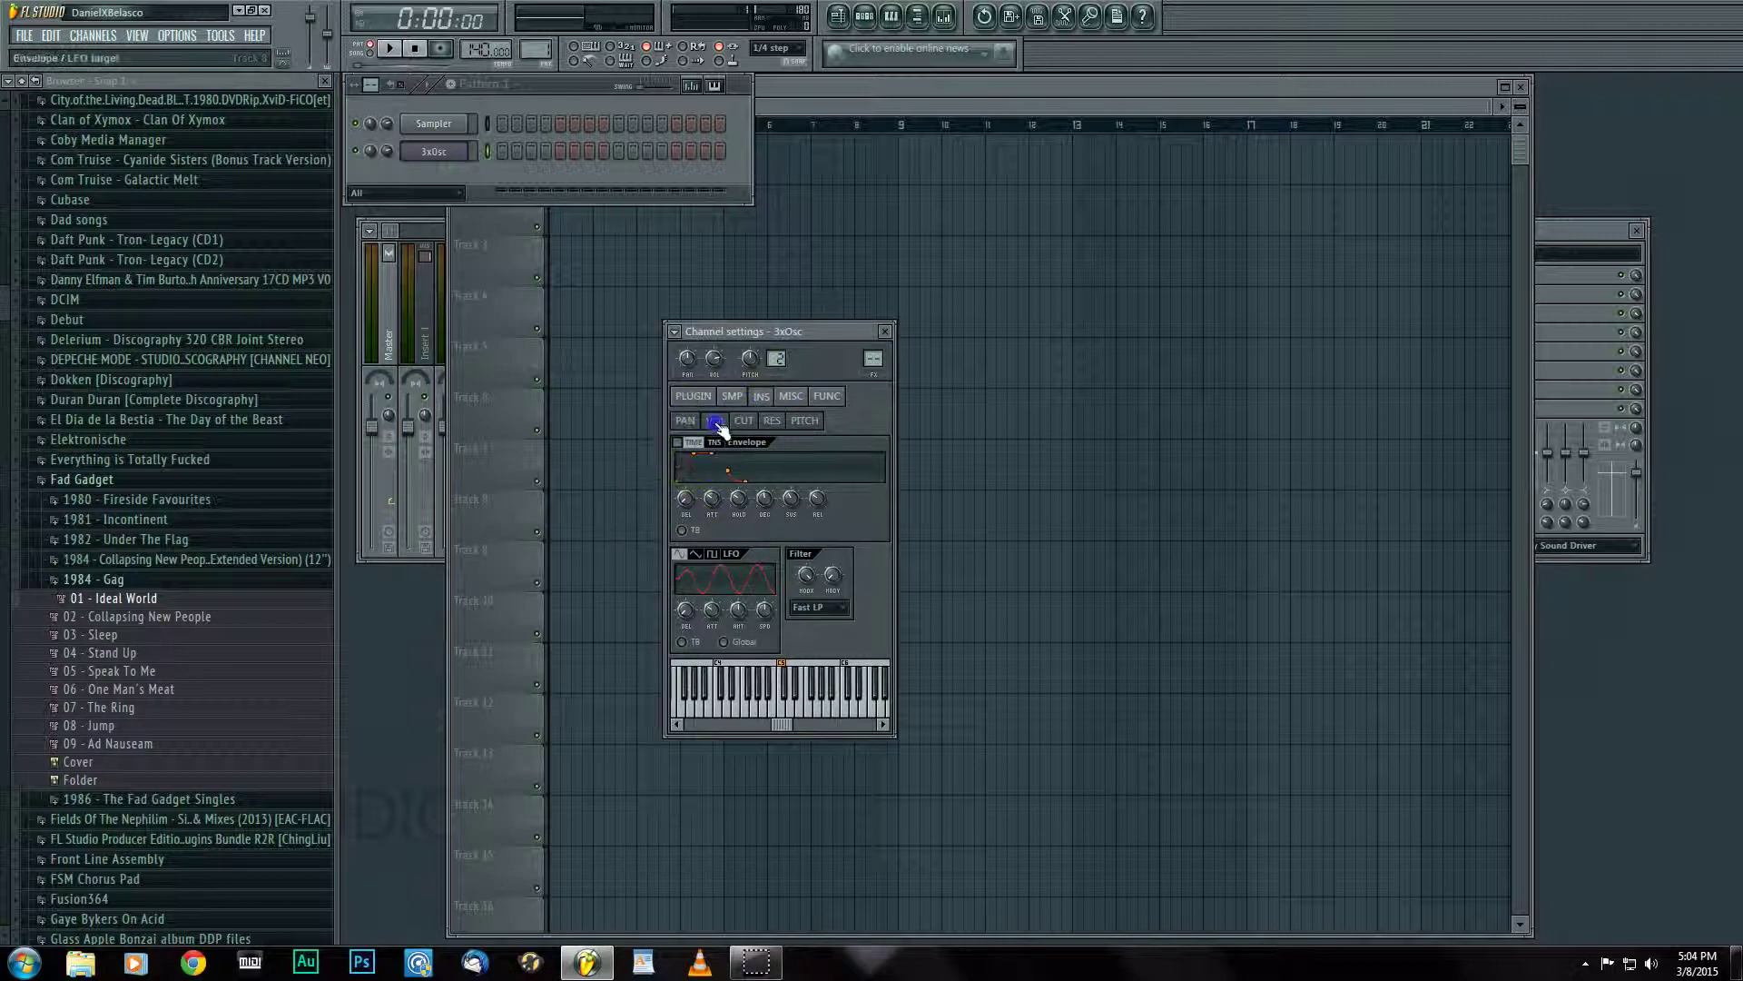
left_click_drag(712, 497, 712, 477)
left_click_drag(712, 498, 800, 487)
left_click(764, 499)
left_click_drag(842, 423, 839, 430)
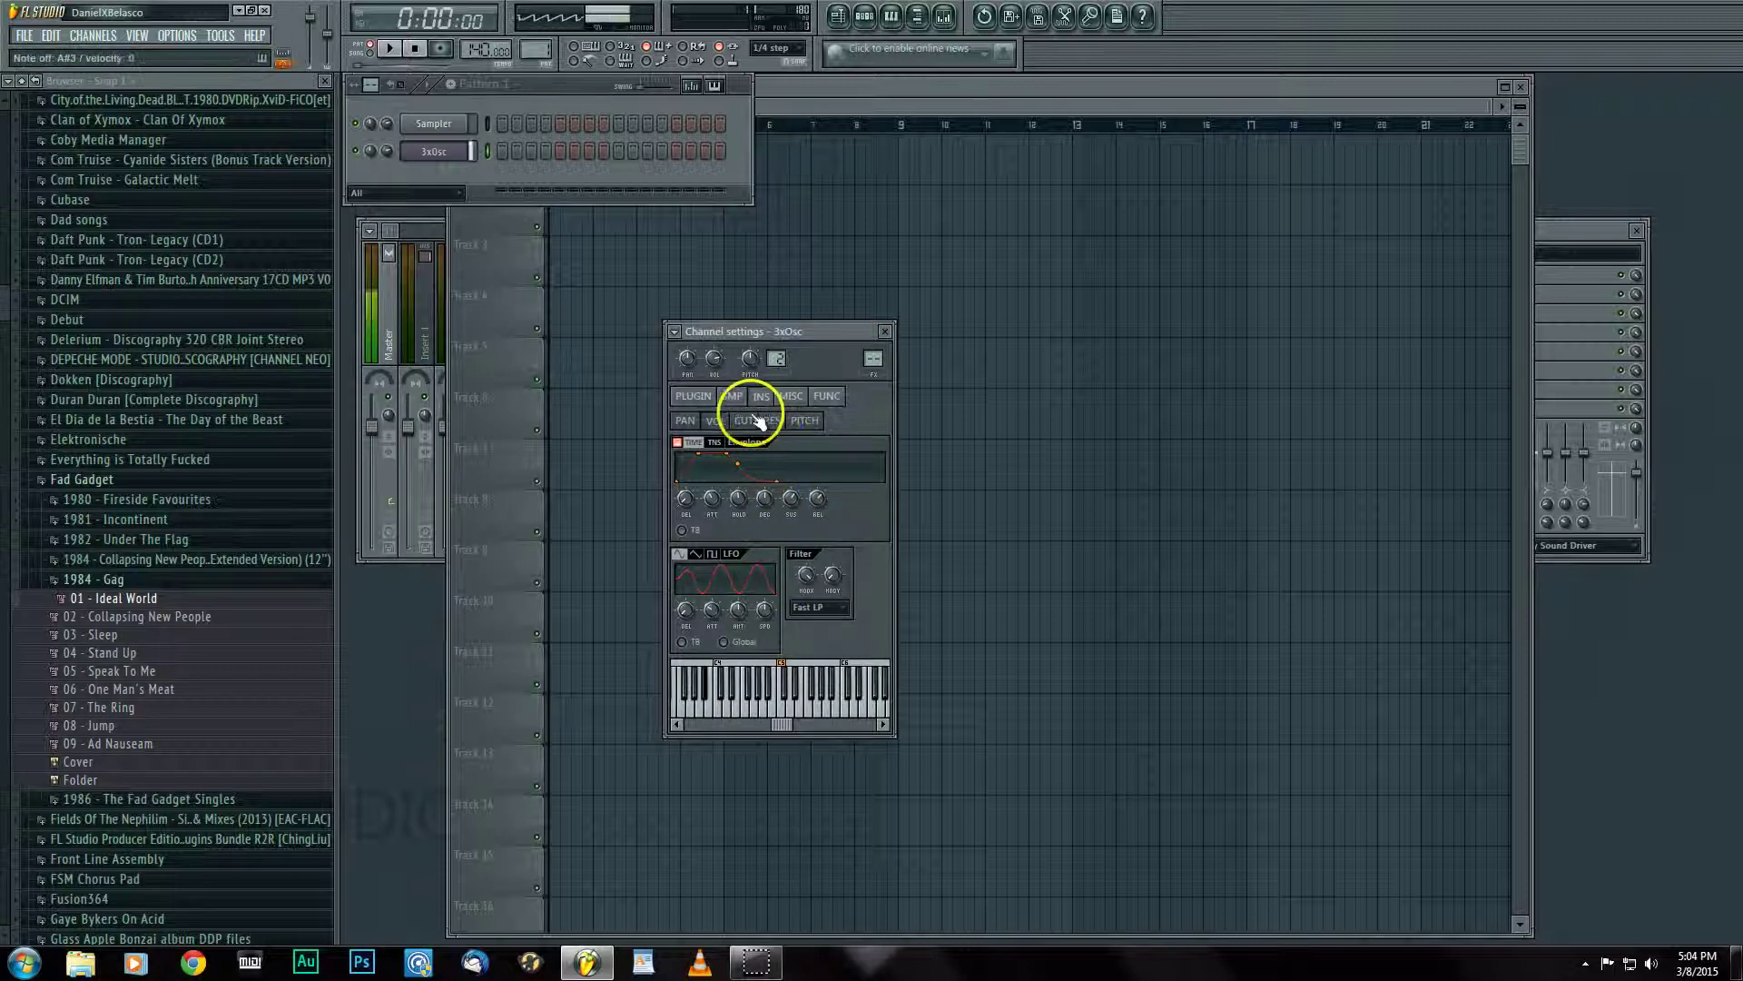
Shorten the volume envelope's release time and adjust its sustain level.
left_click_drag(820, 497, 820, 510)
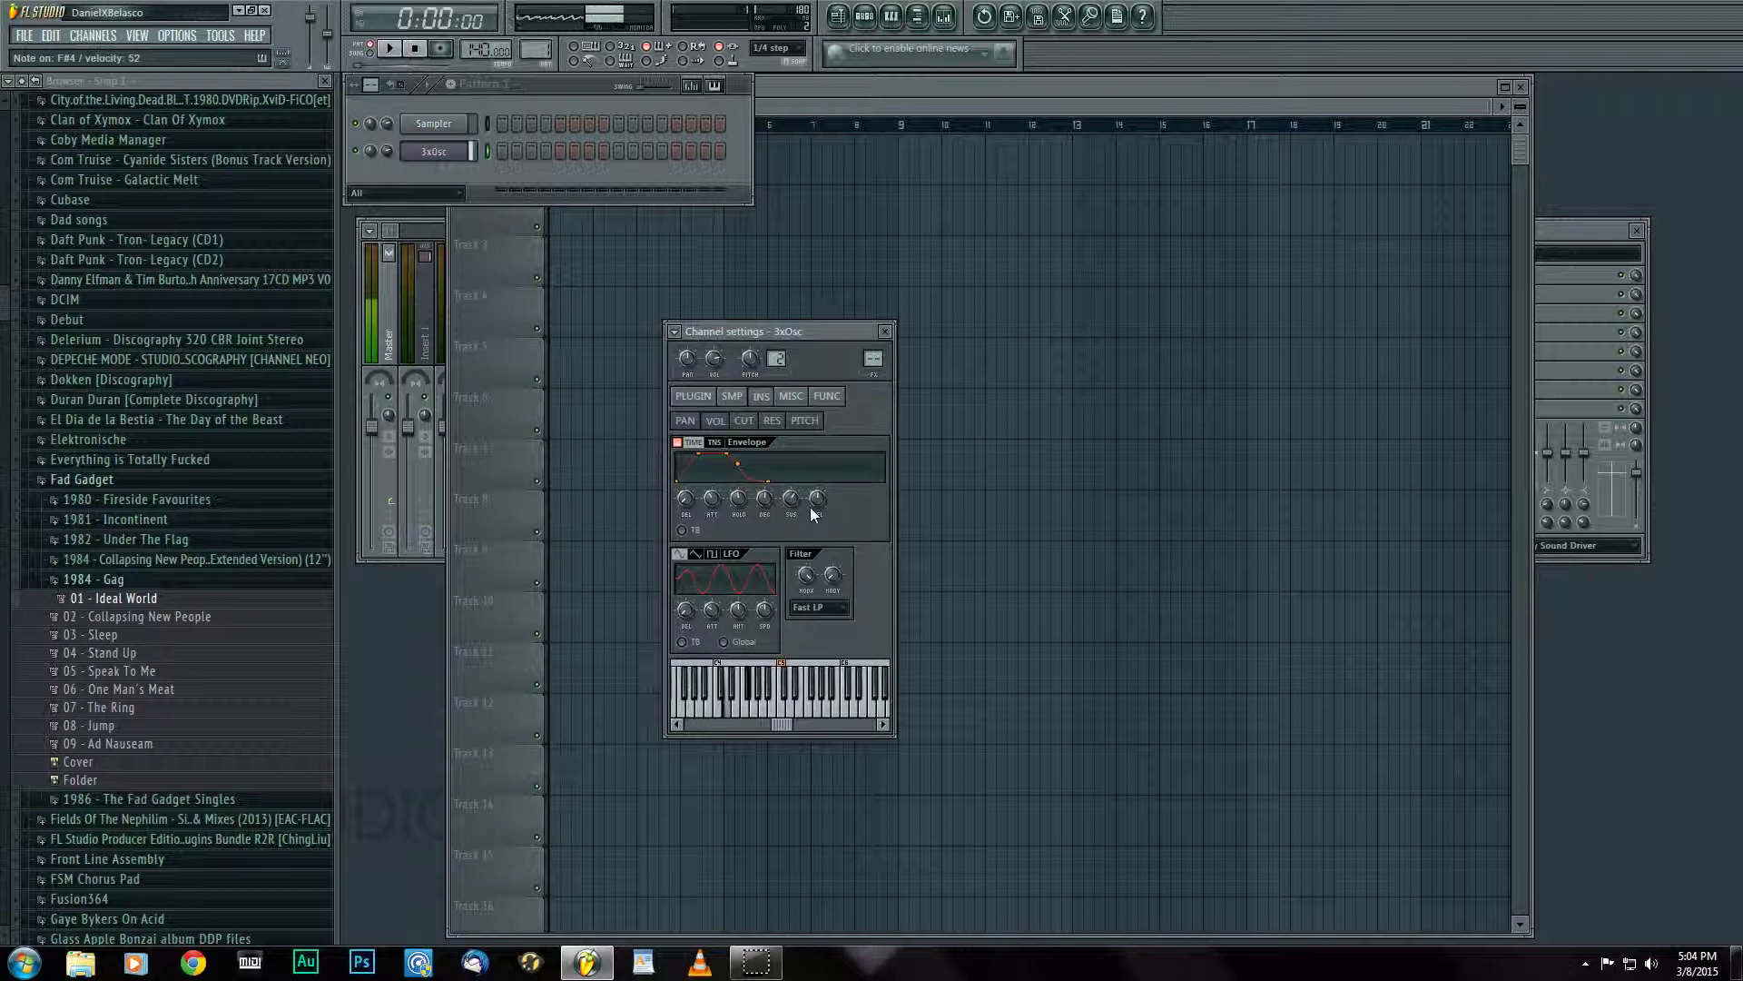
left_click(807, 507)
left_click(791, 500)
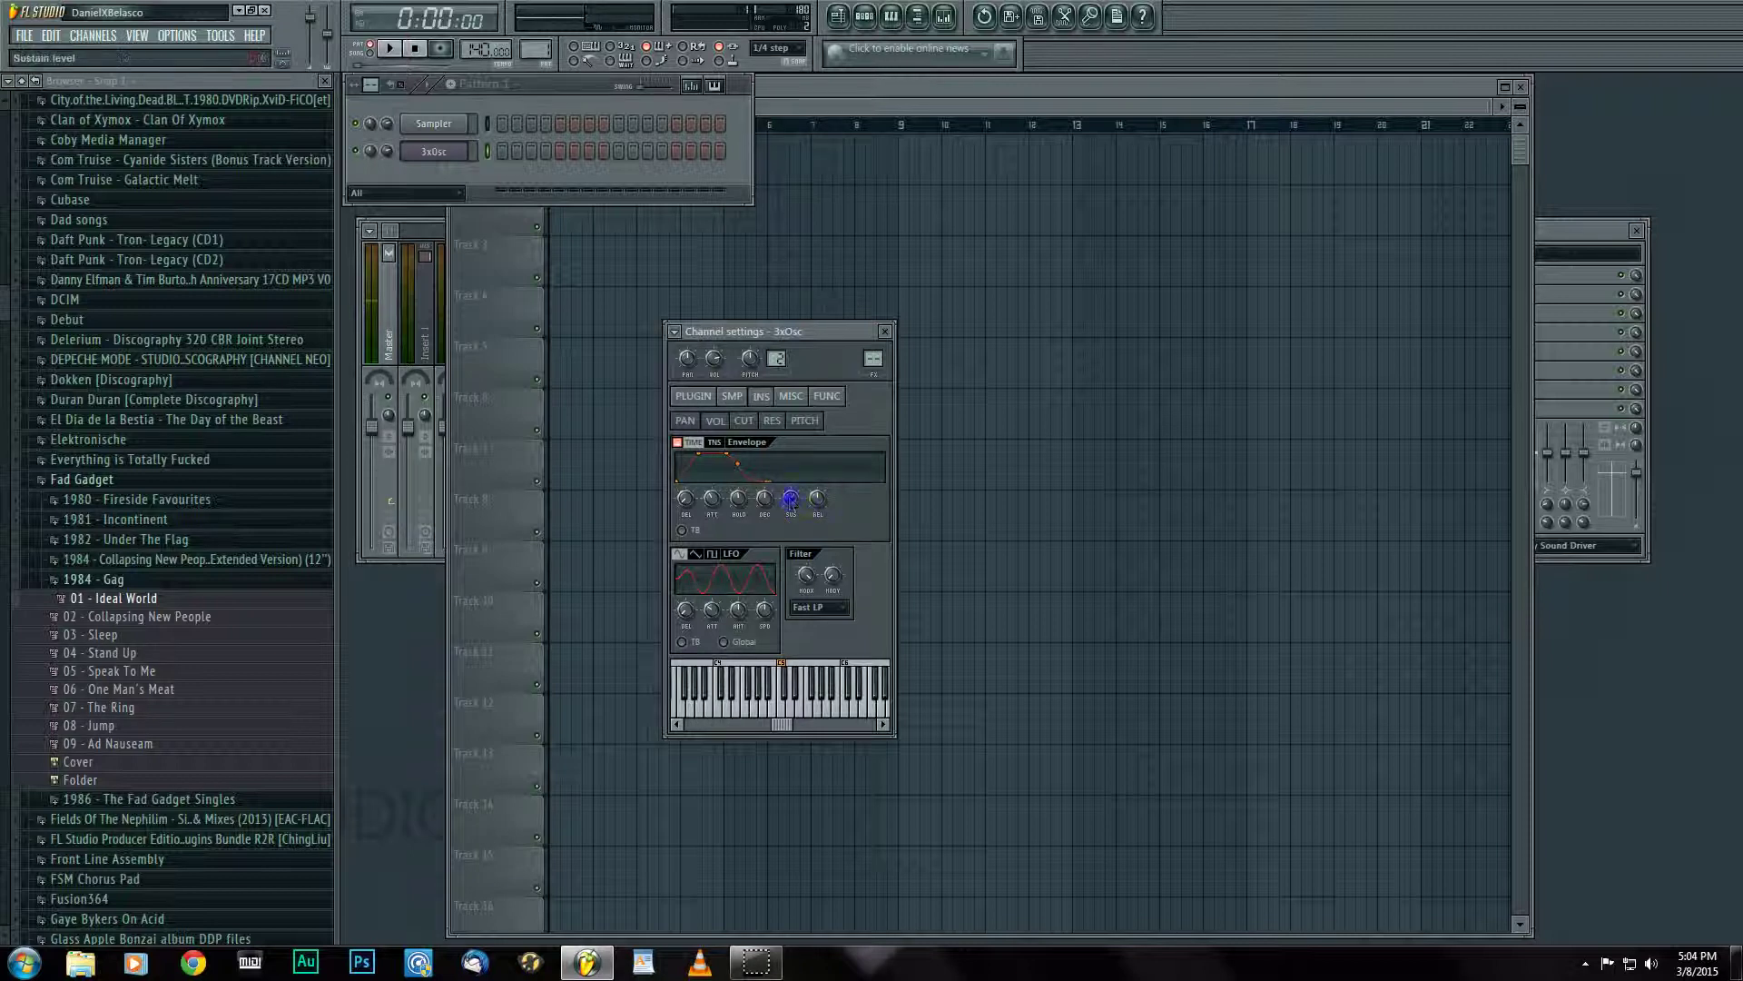
left_click(789, 501)
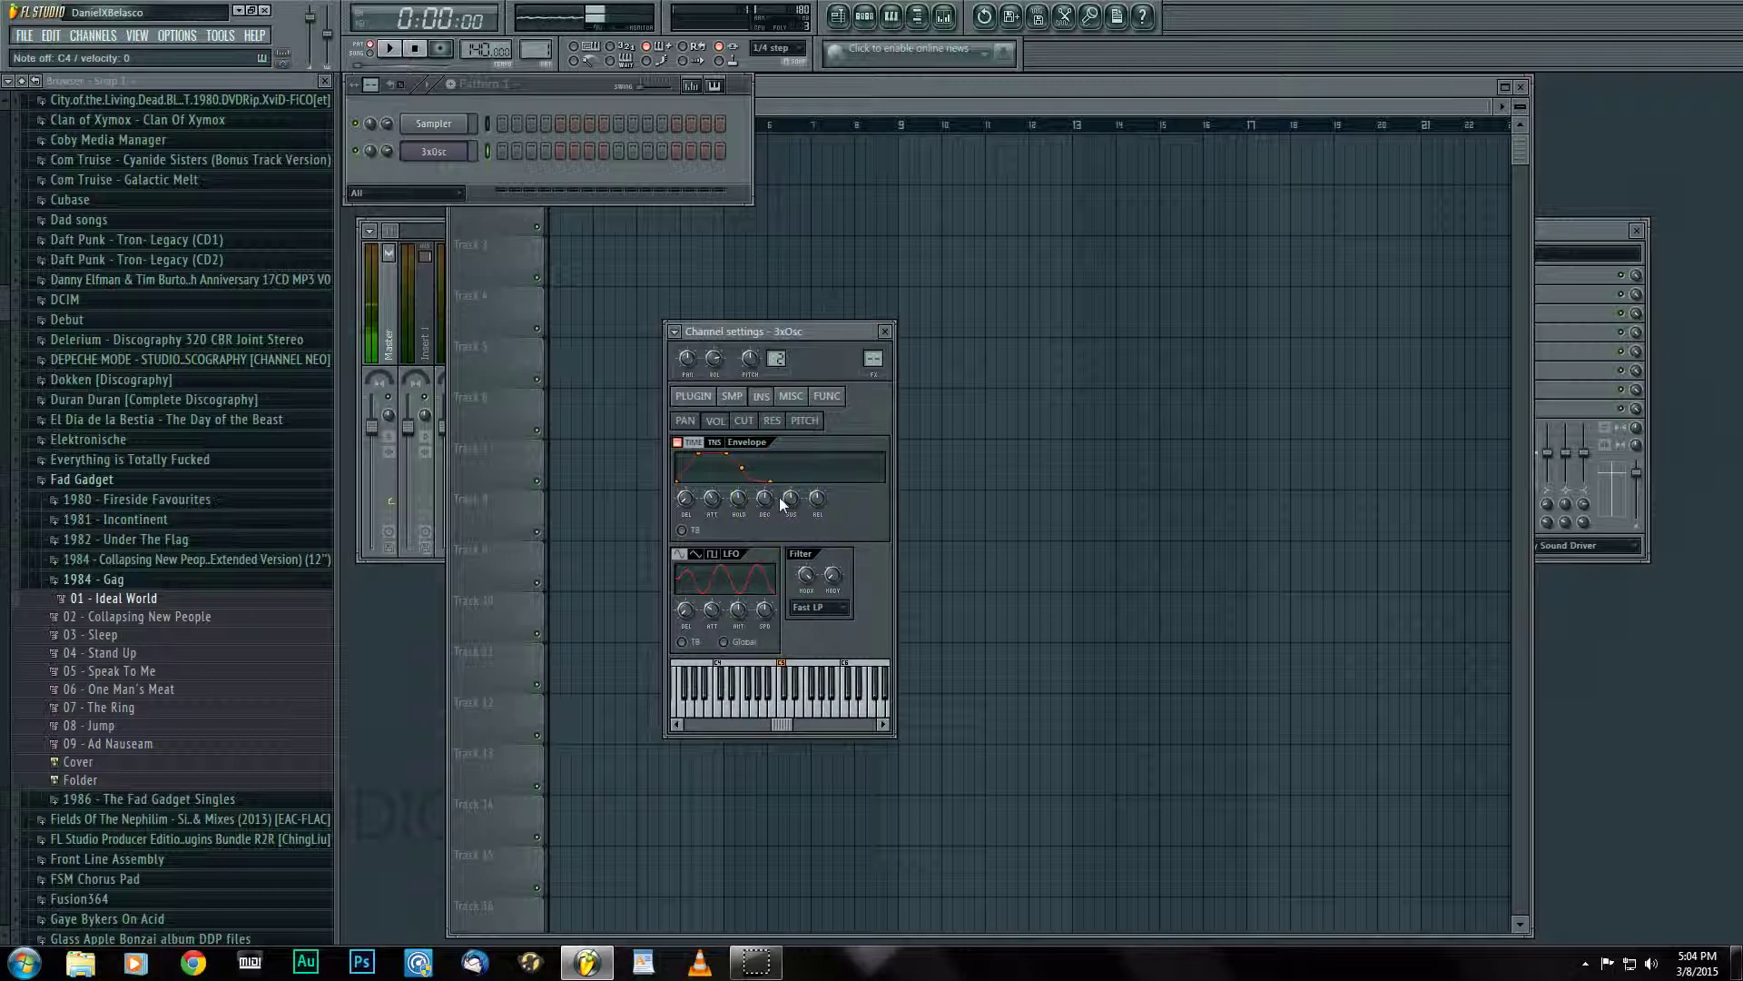
left_click(712, 453)
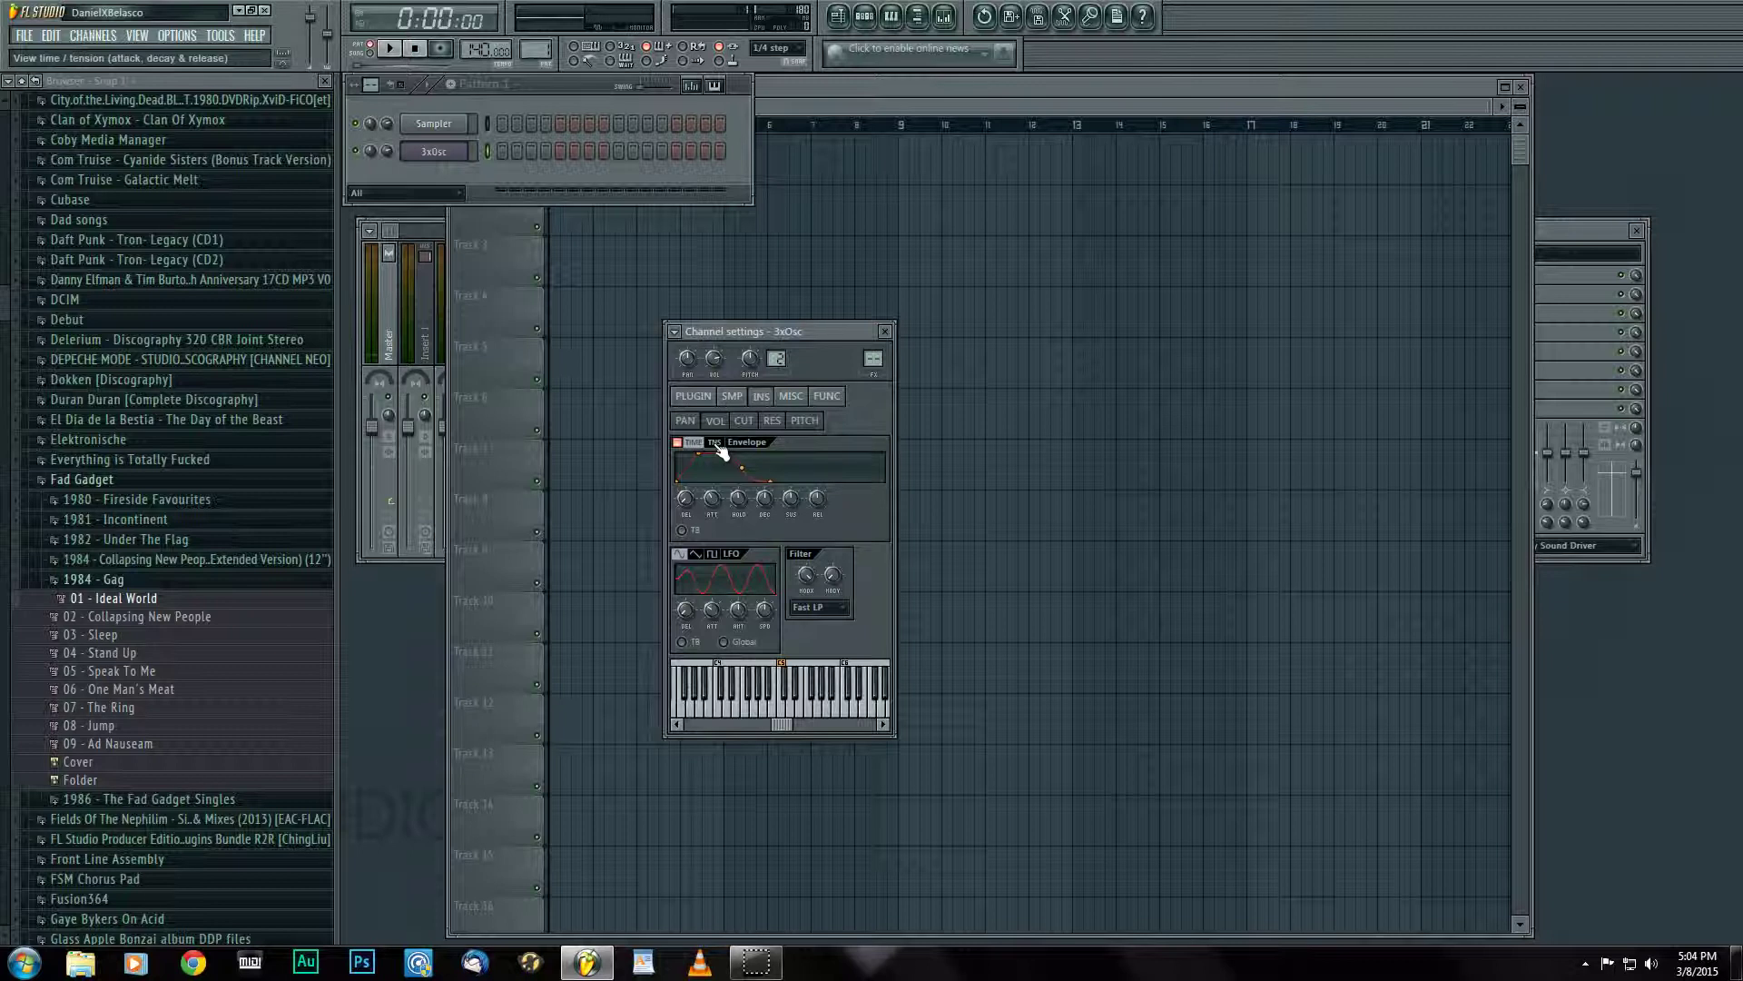
Route the 3xOsc channel to a free mixer track and bring its channel settings back to the front.
left_click(670, 296)
left_click(674, 333)
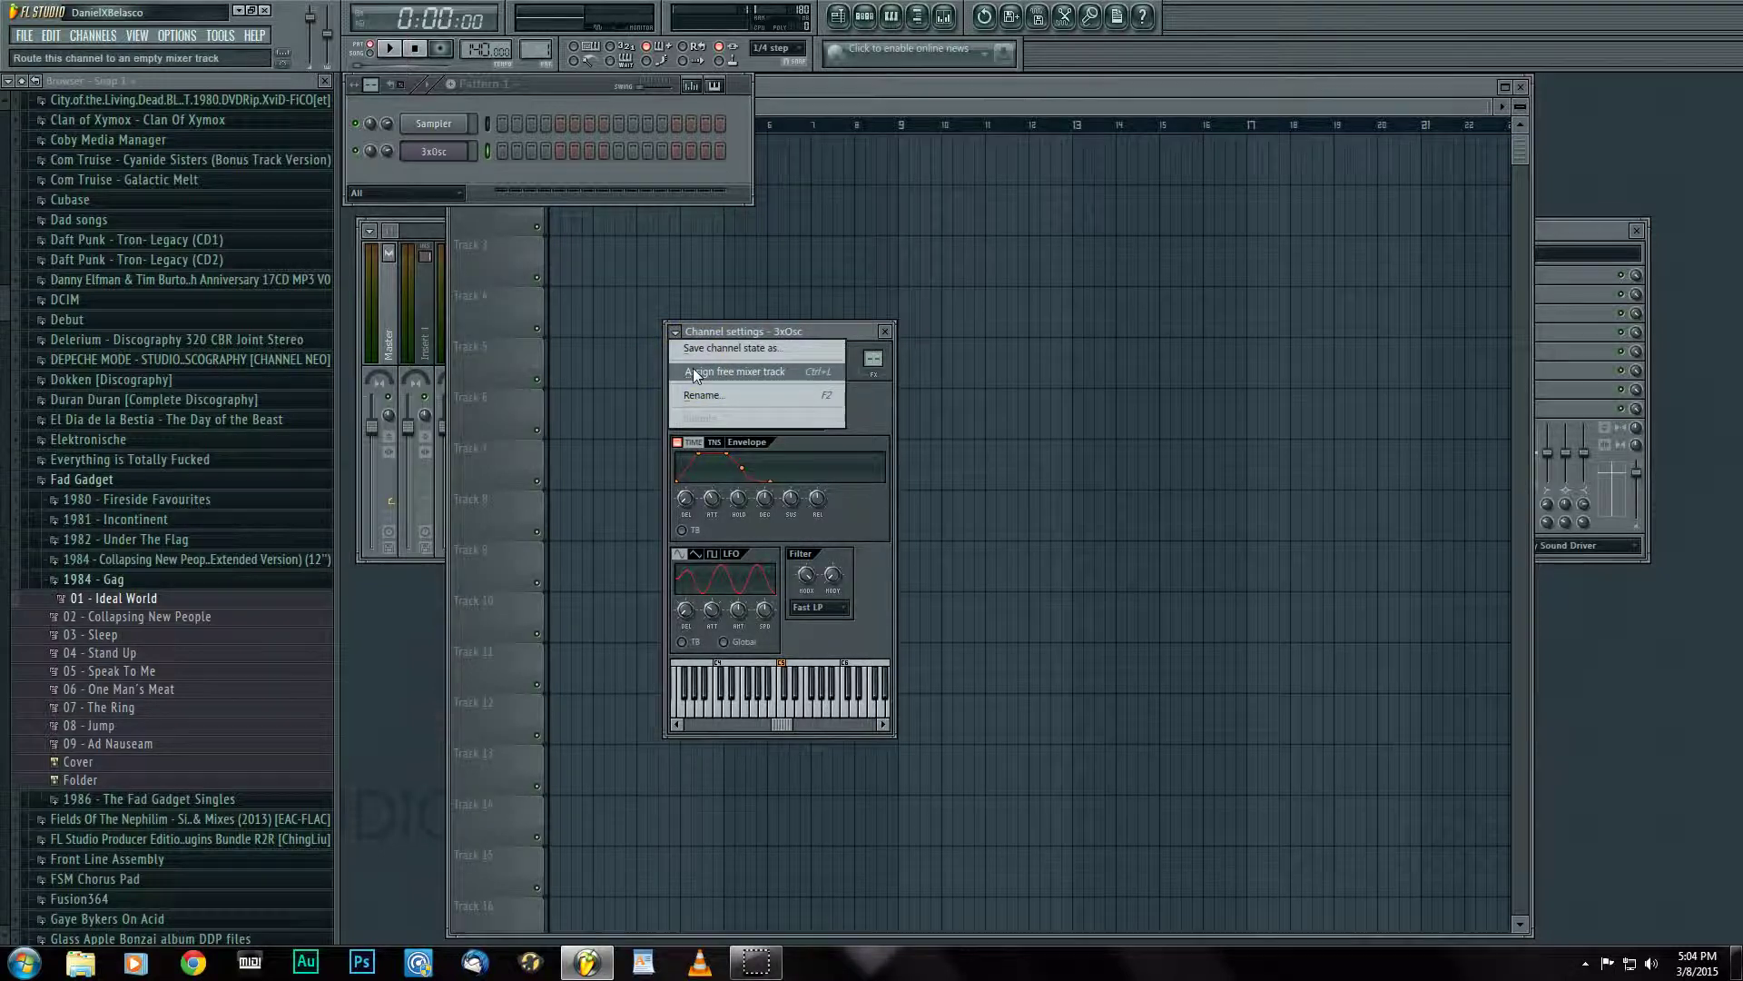
left_click(694, 372)
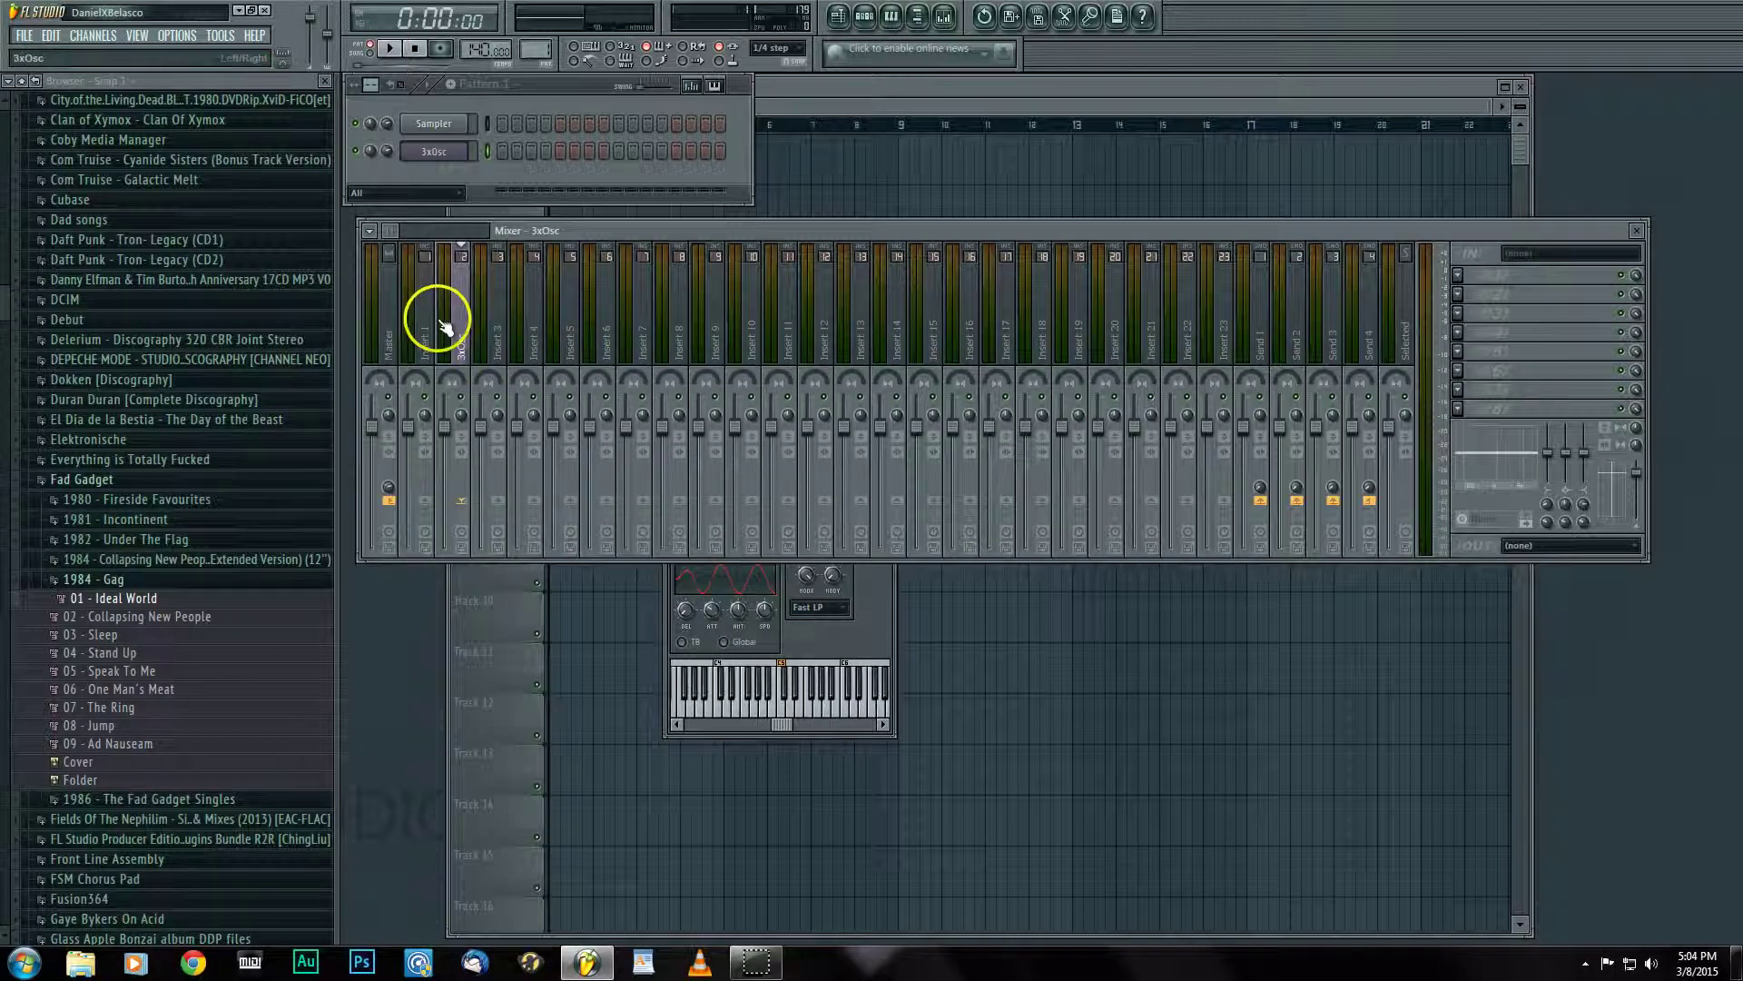
left_click(865, 634)
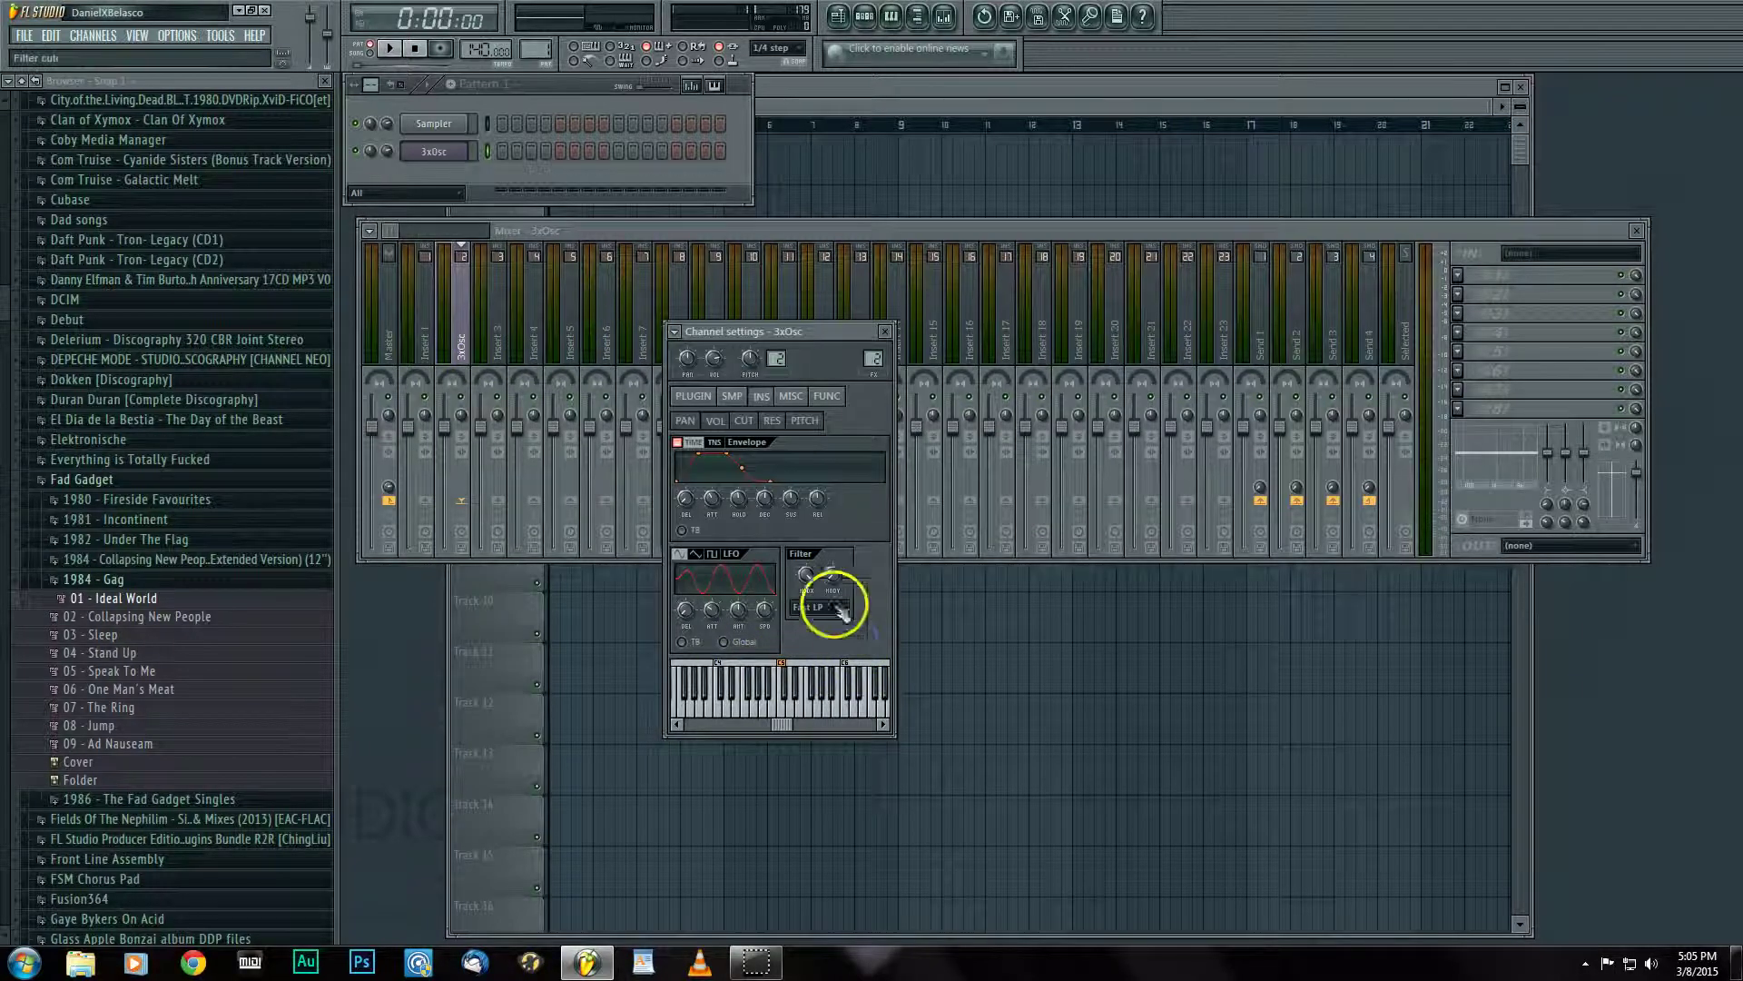
Raise the mix level of oscillator 2 in the 3xOsc plugin settings.
left_click(750, 425)
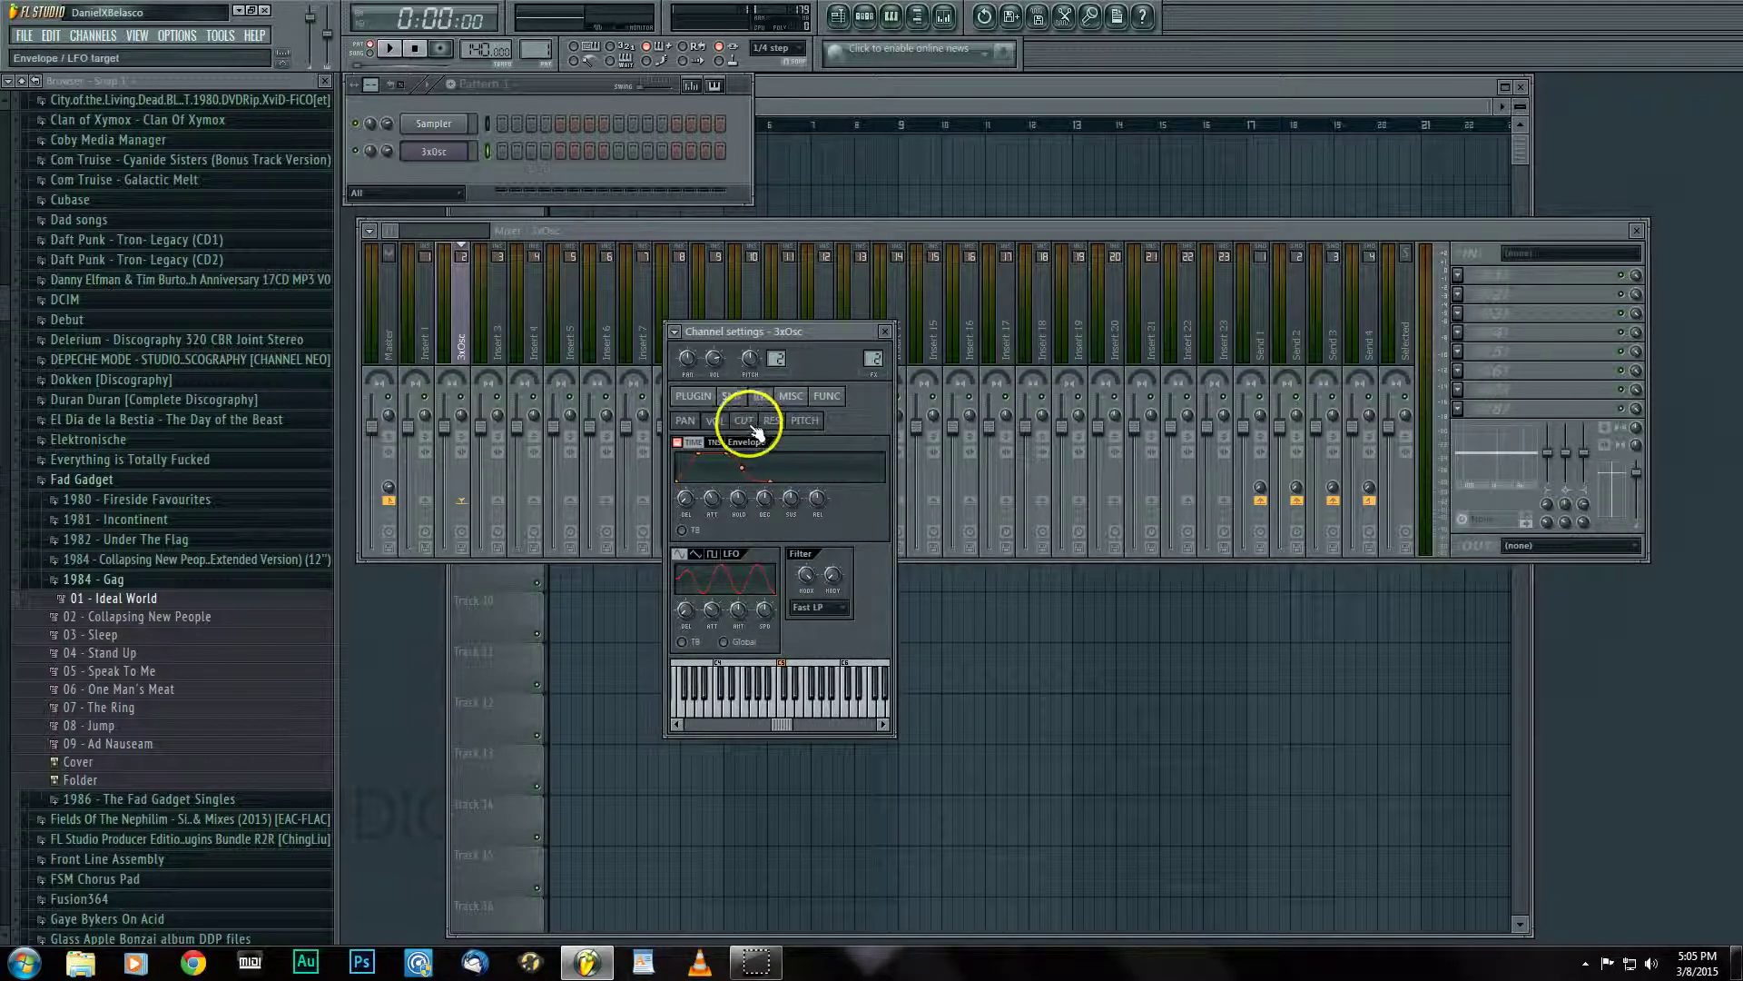
left_click(696, 398)
left_click(796, 501)
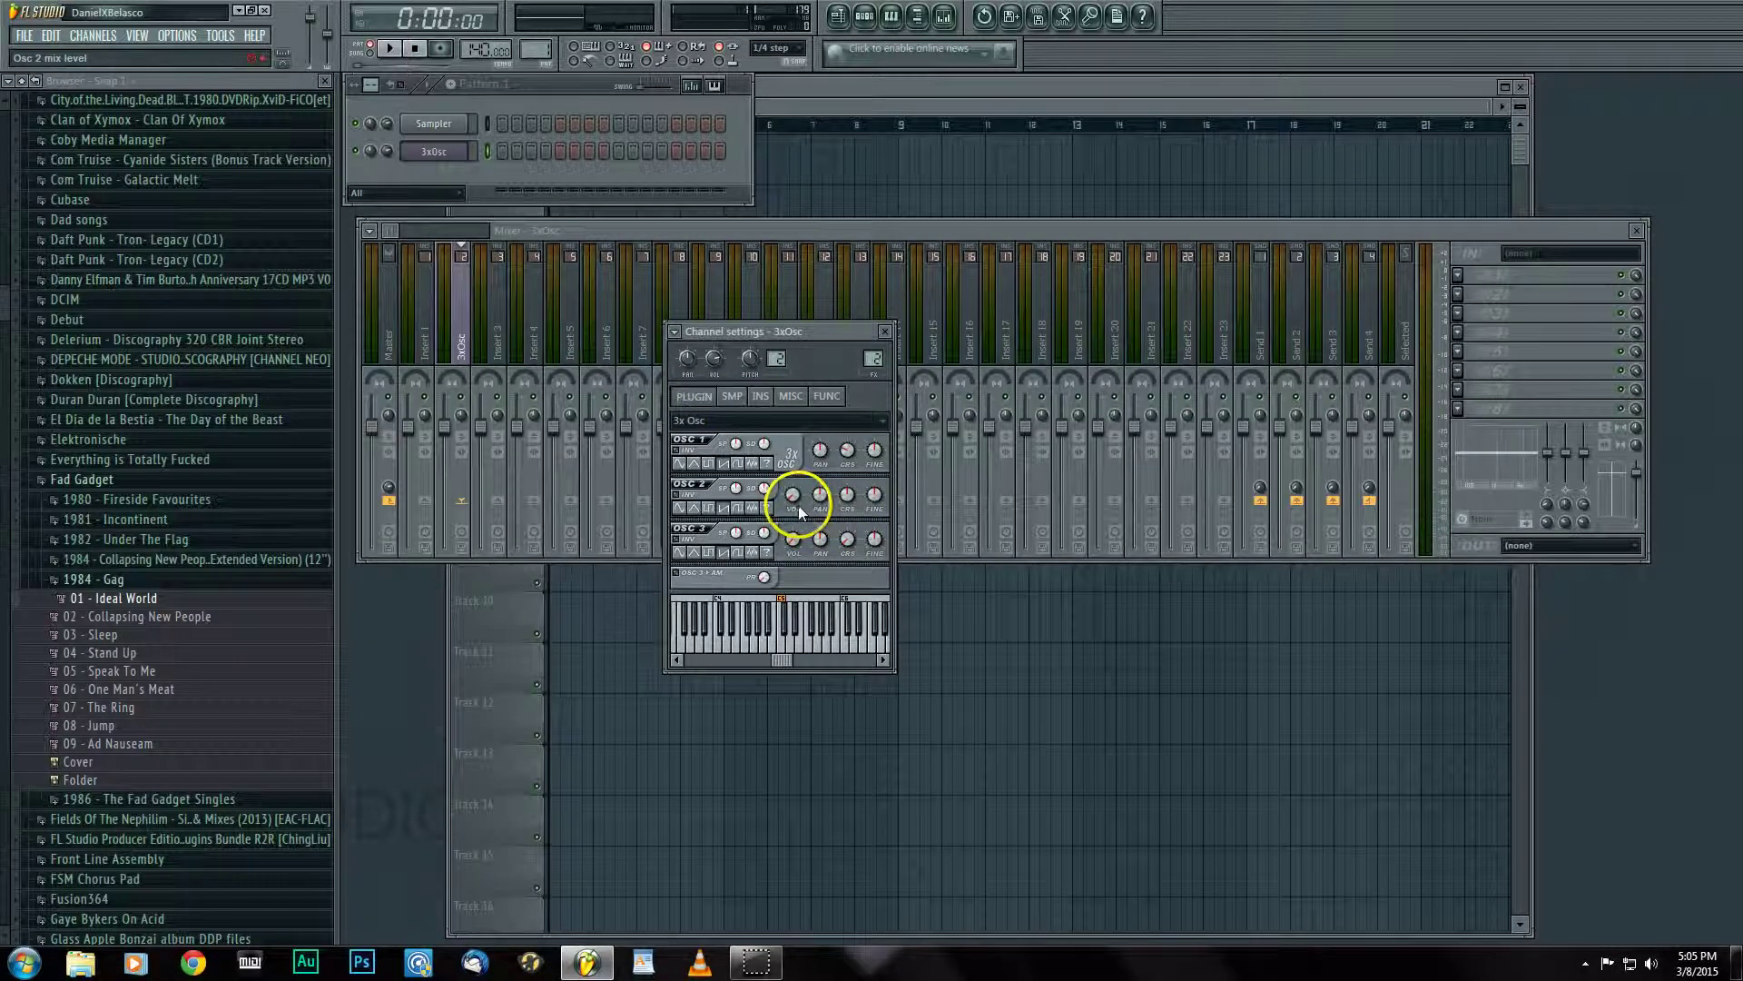
left_click_drag(793, 499, 800, 412)
left_click_drag(800, 403, 800, 401)
Lower oscillator 2's coarse pitch and slightly adjust its fine pitch to detune it.
left_click_drag(848, 493, 847, 539)
left_click(874, 498)
left_click(873, 502)
left_click_drag(875, 499, 878, 499)
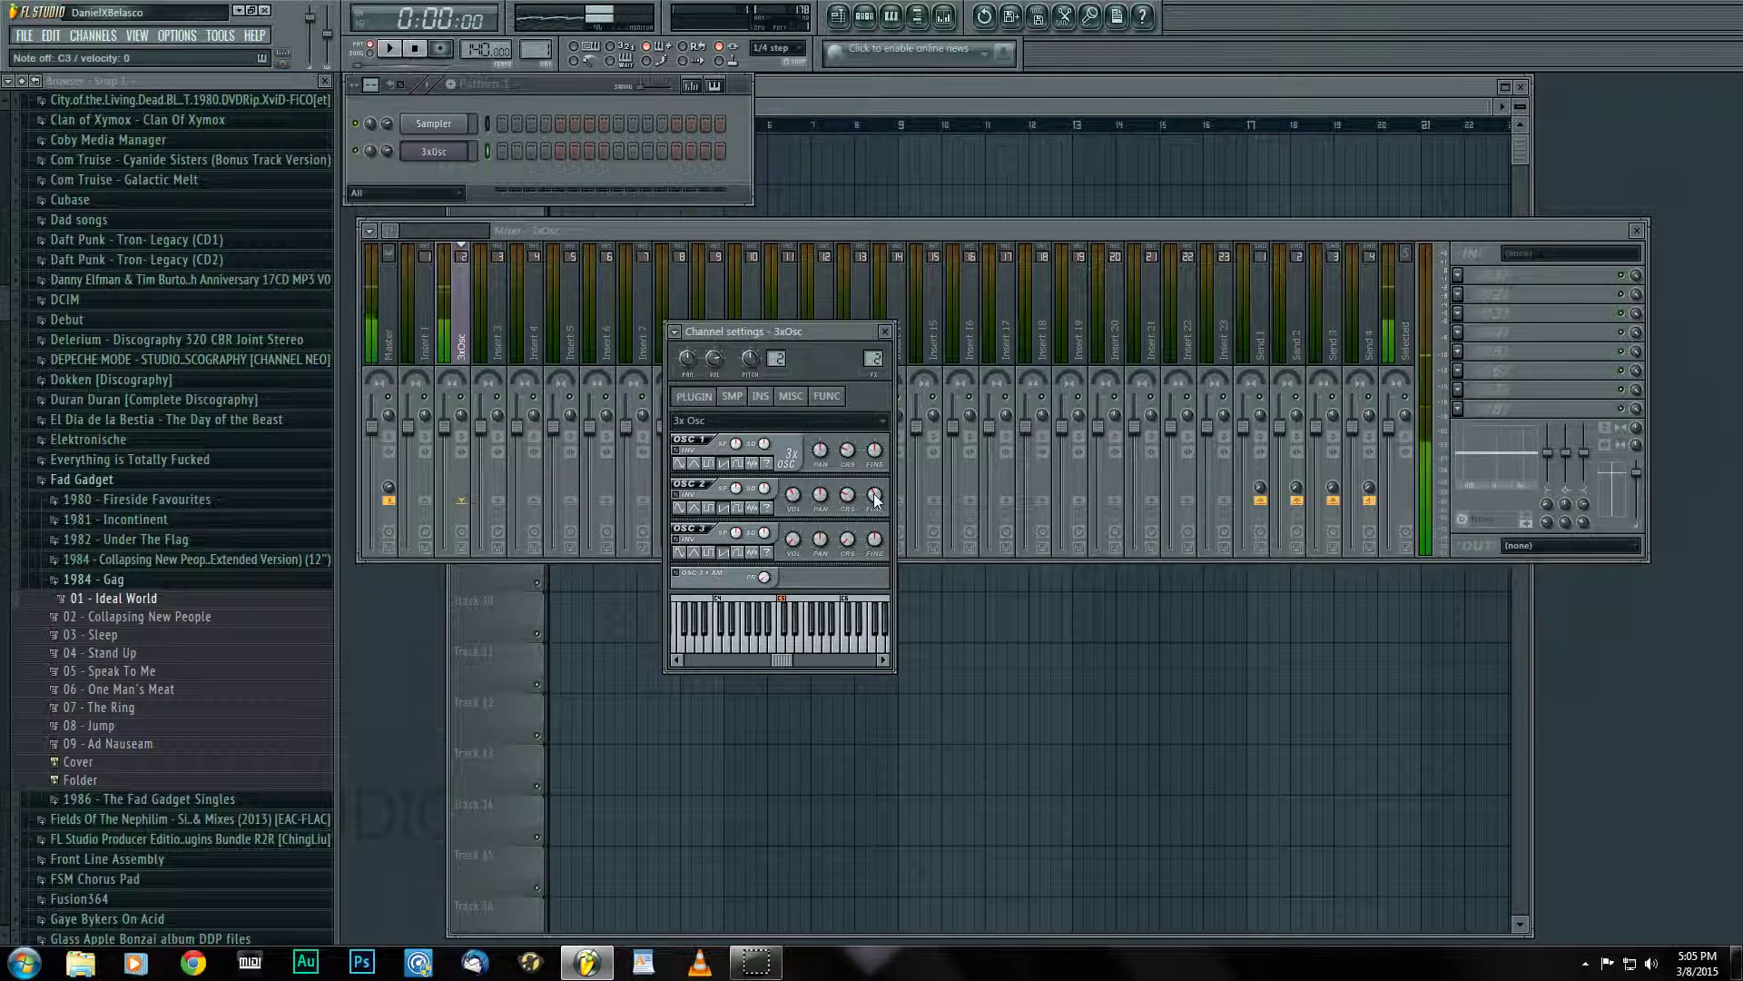
Pan oscillator 1 toward the right and oscillator 2 toward the left.
left_click(822, 459)
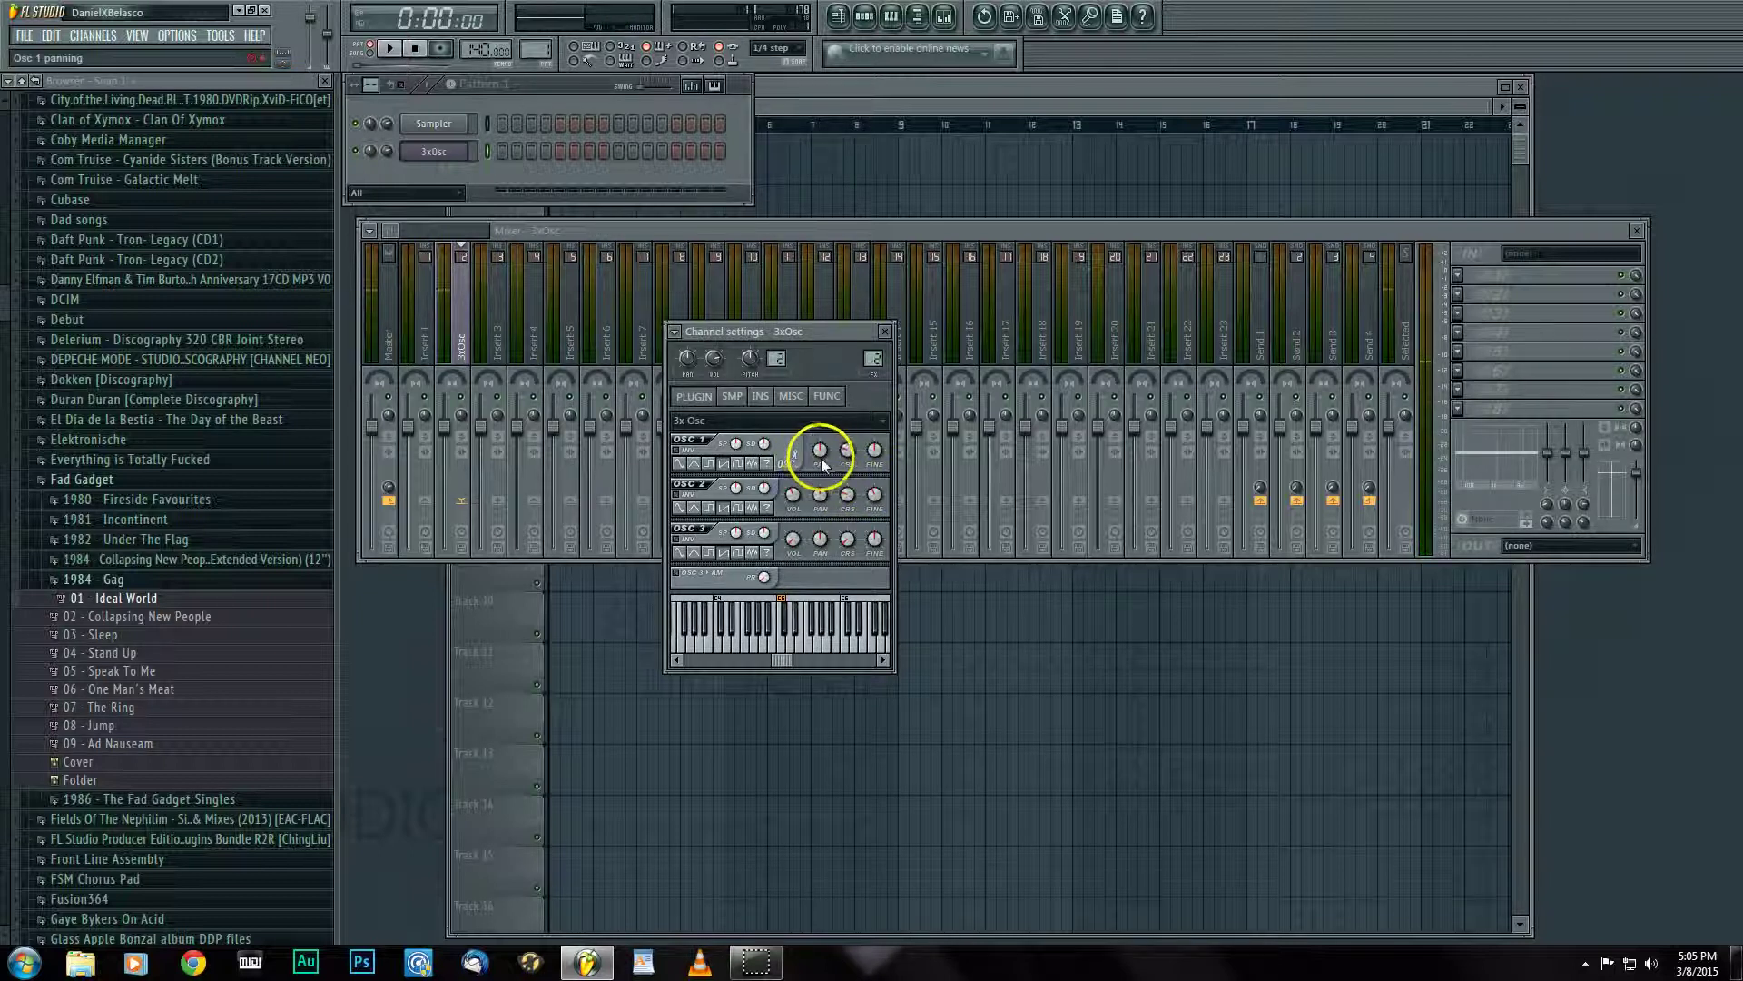
left_click(821, 452)
left_click_drag(820, 449, 820, 420)
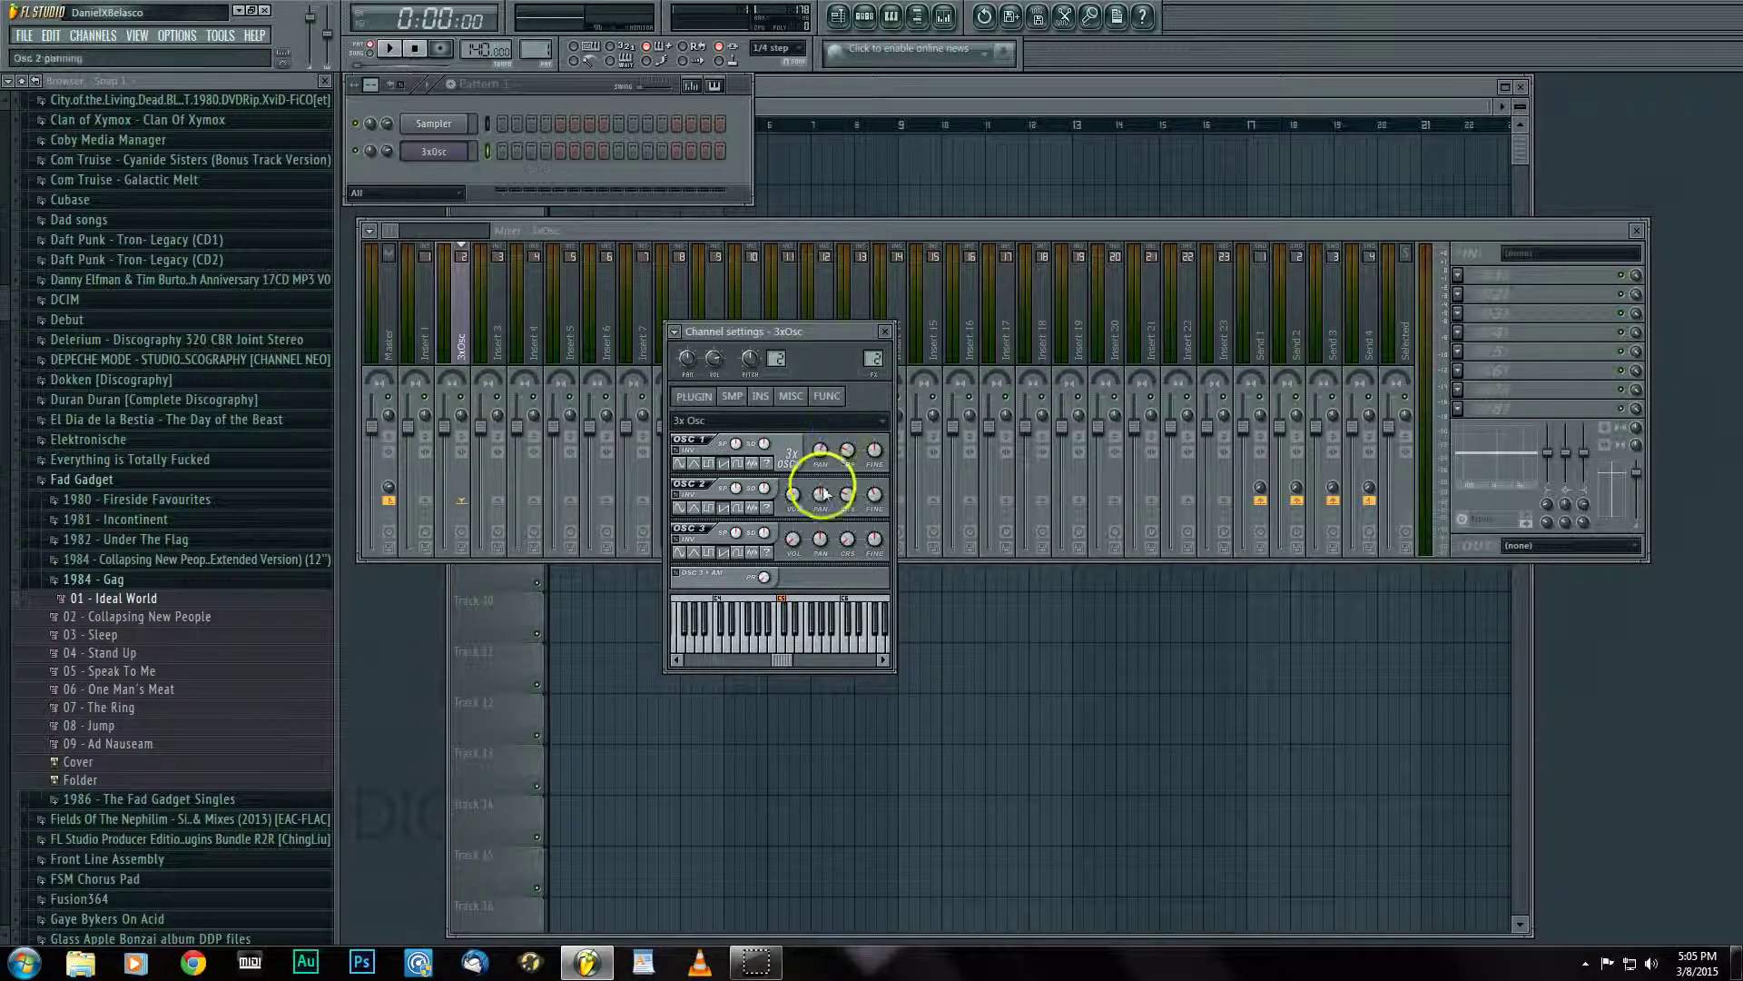
left_click_drag(820, 494, 819, 515)
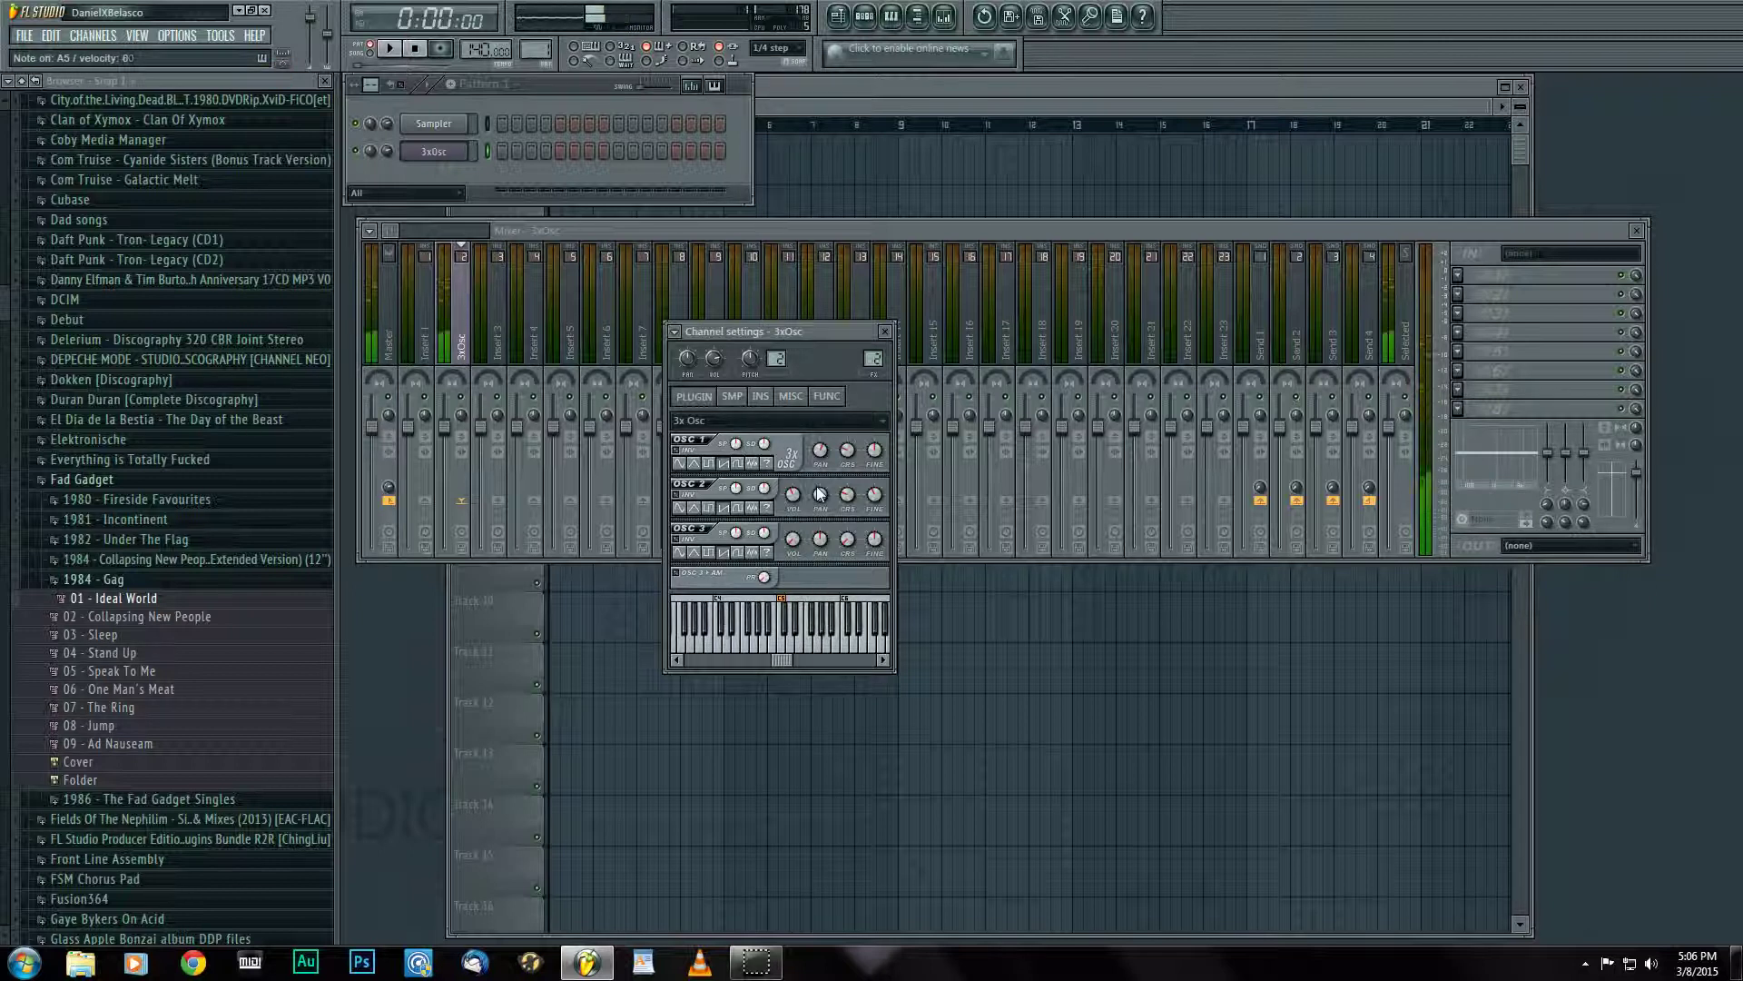
Turn on the channel's filter cutoff envelope and adjust its attack, hold and modulation amount.
left_click(761, 398)
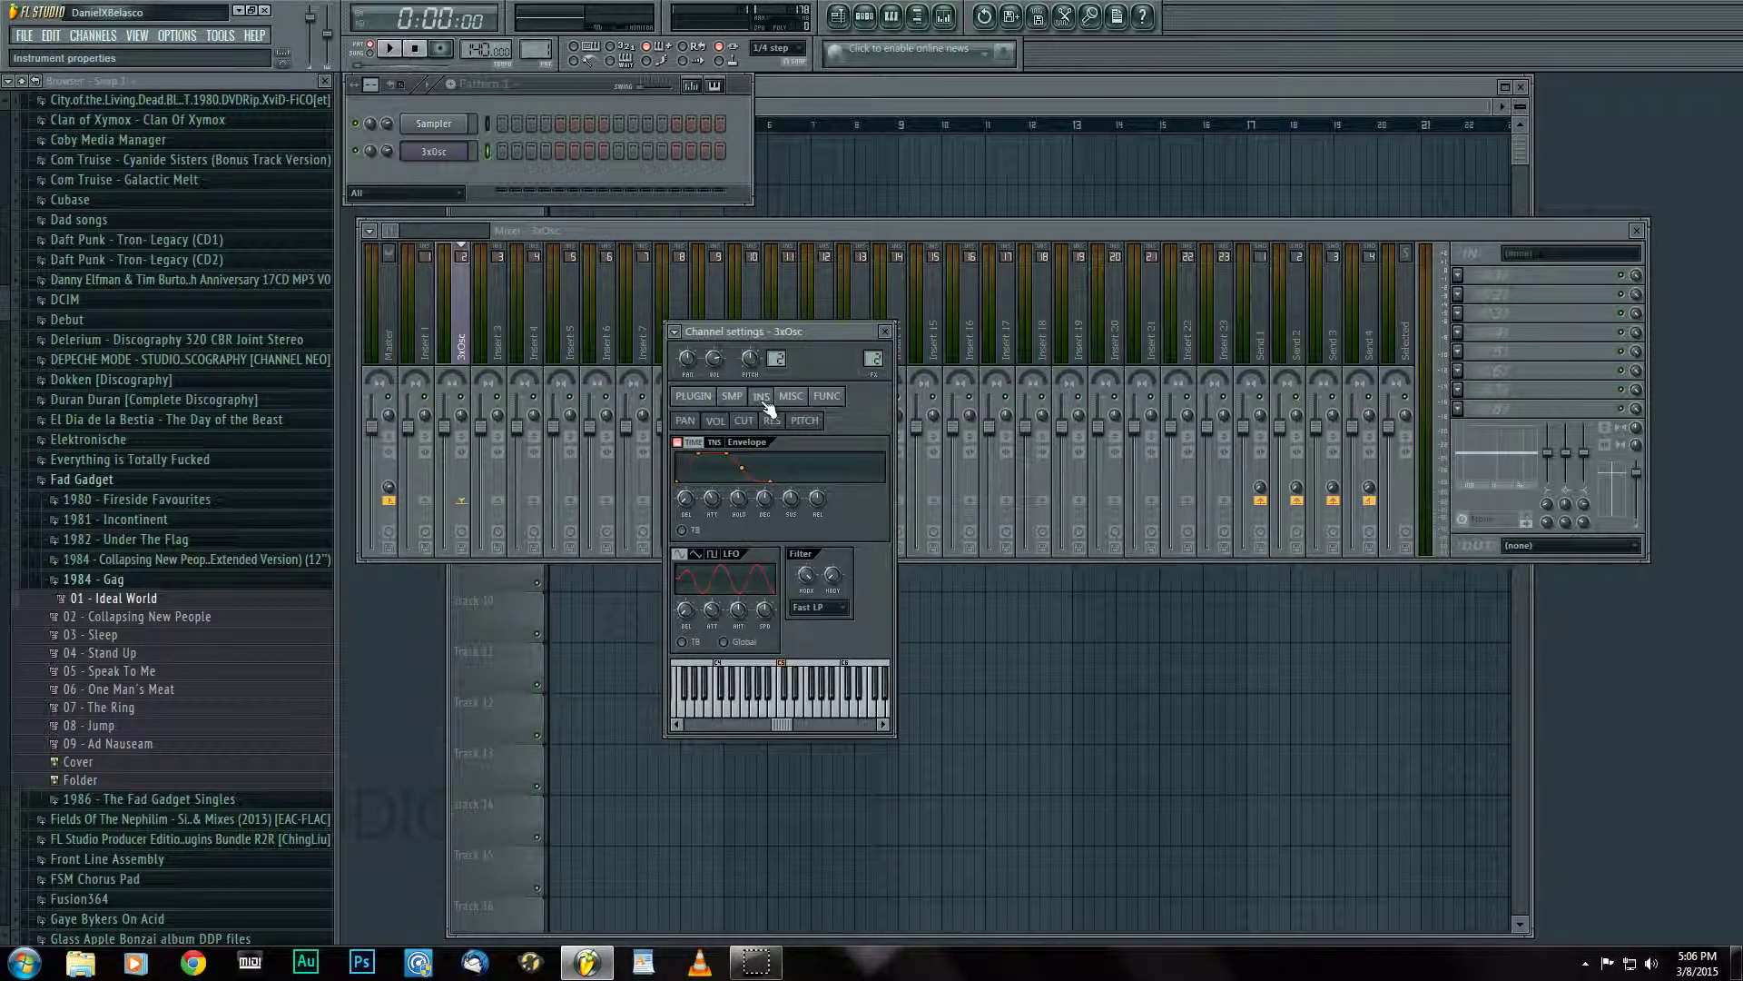
left_click(744, 420)
left_click_drag(761, 499, 713, 490)
left_click_drag(870, 502, 871, 495)
left_click_drag(738, 499, 747, 462)
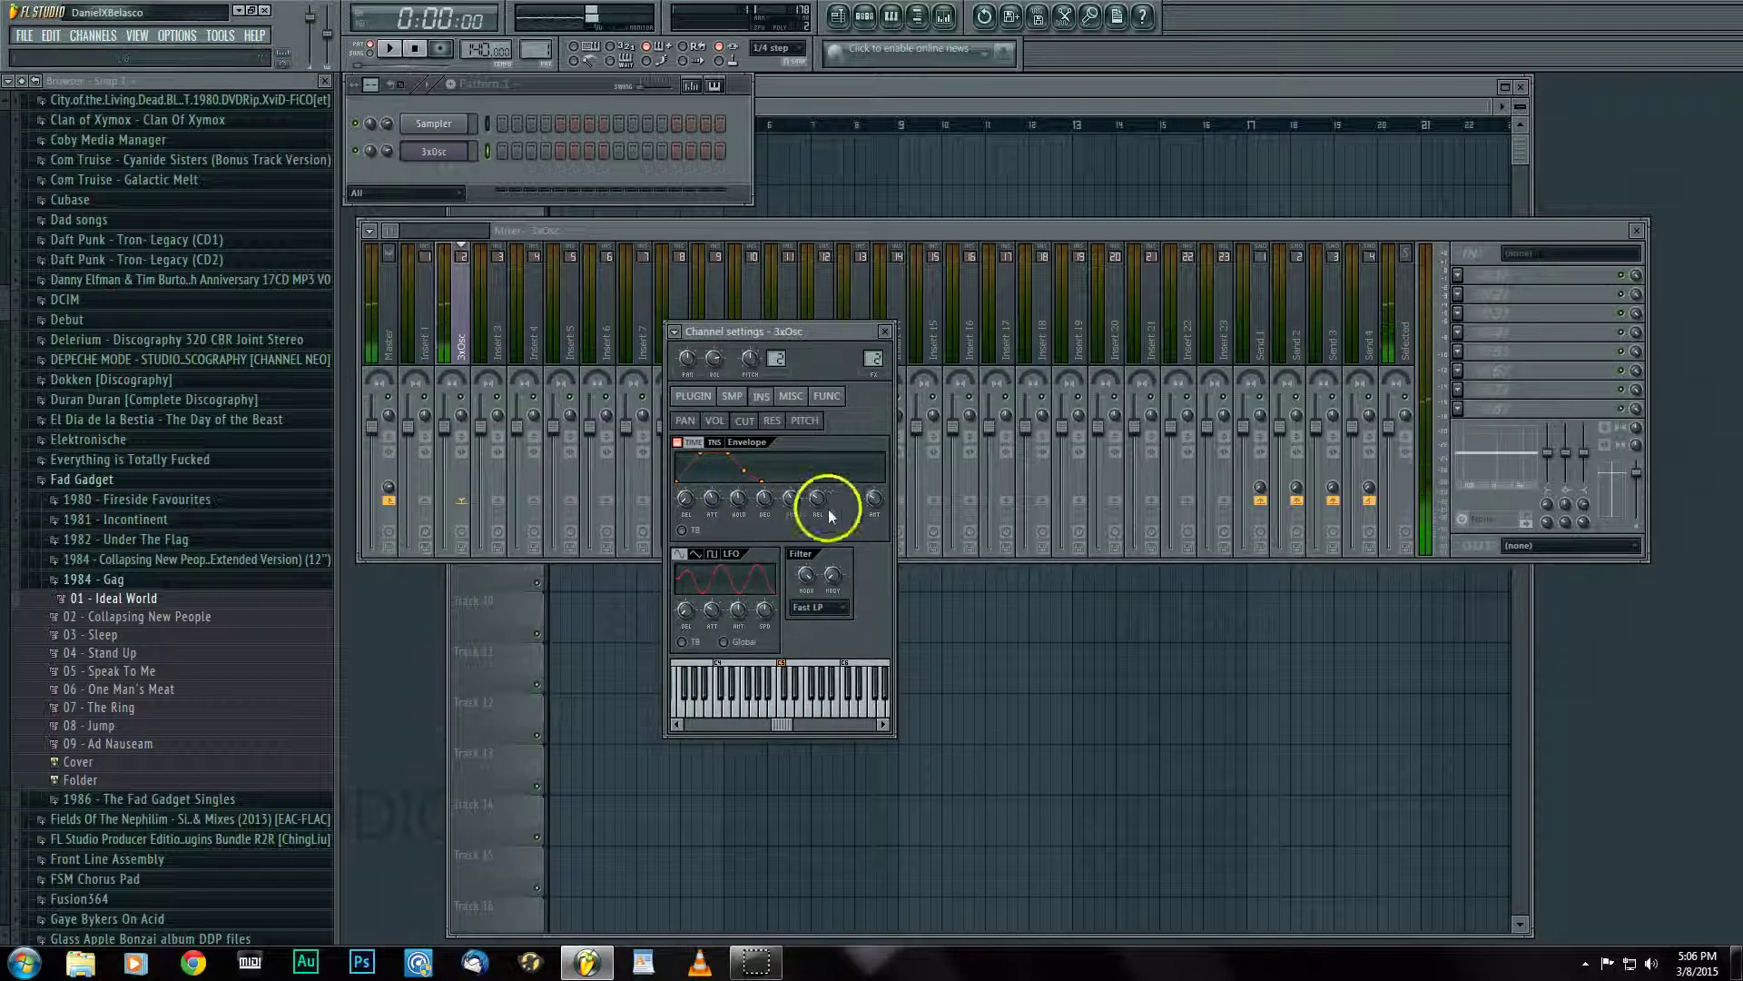
left_click_drag(878, 524, 872, 505)
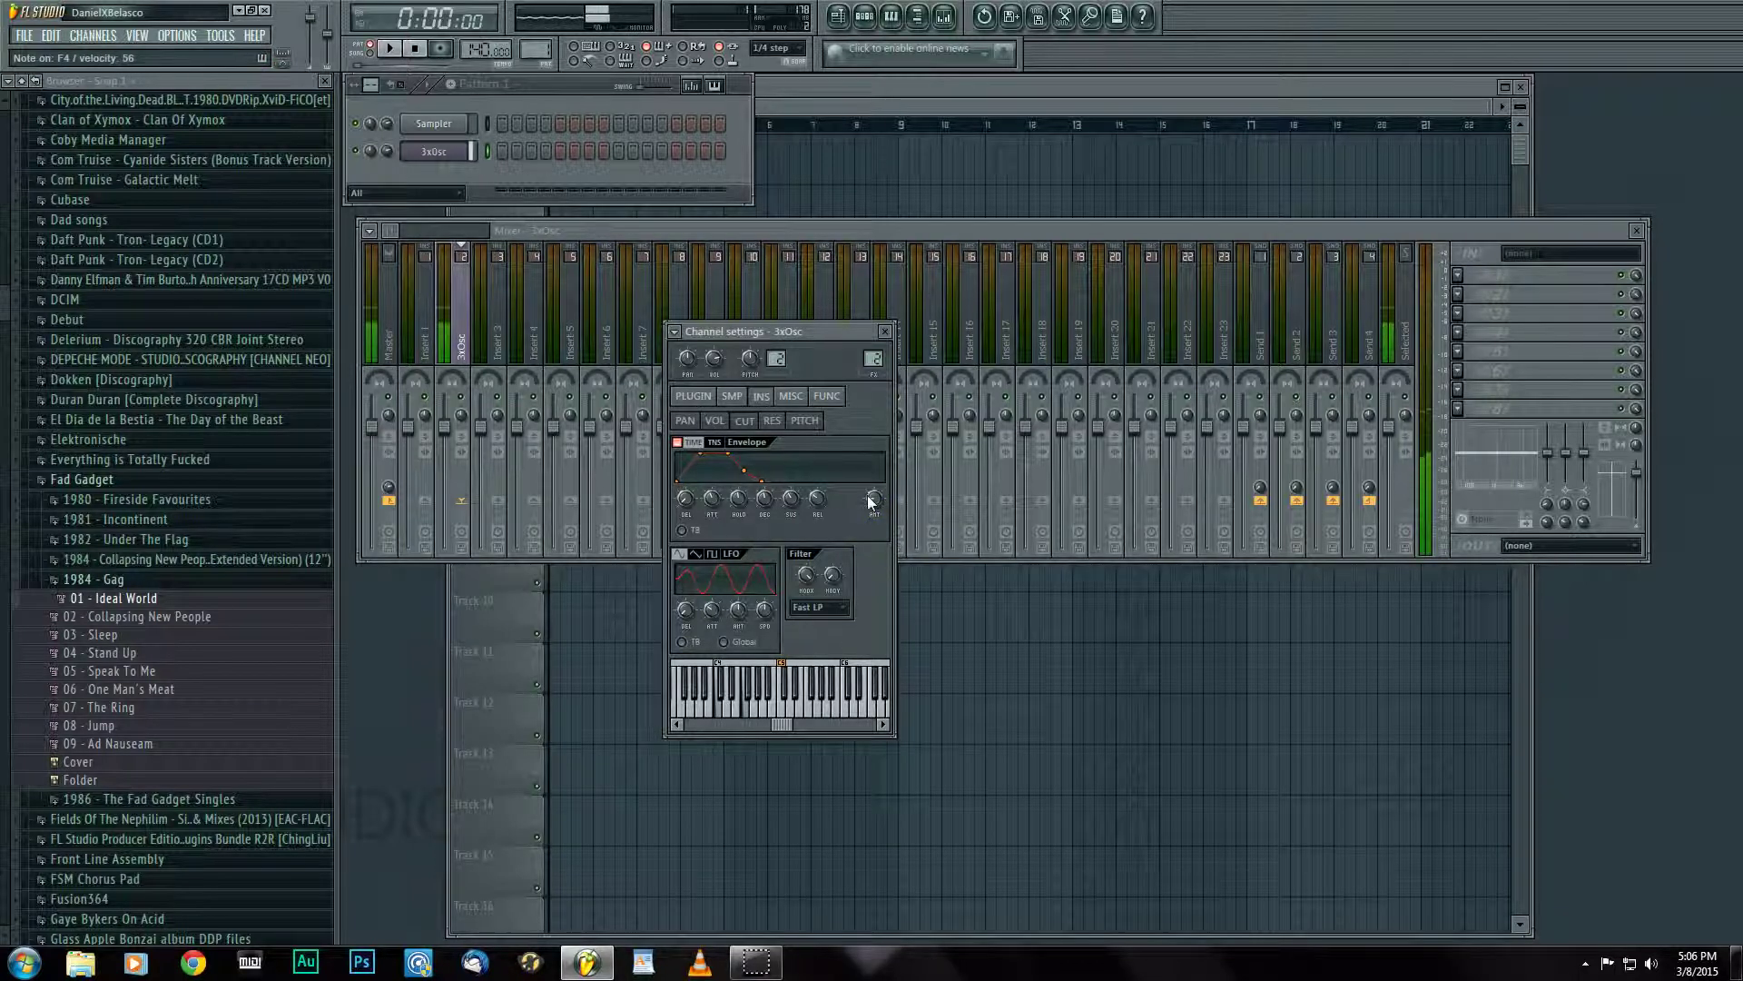
Set the cutoff envelope's attack time to the 16 steps preset.
right_click(712, 499)
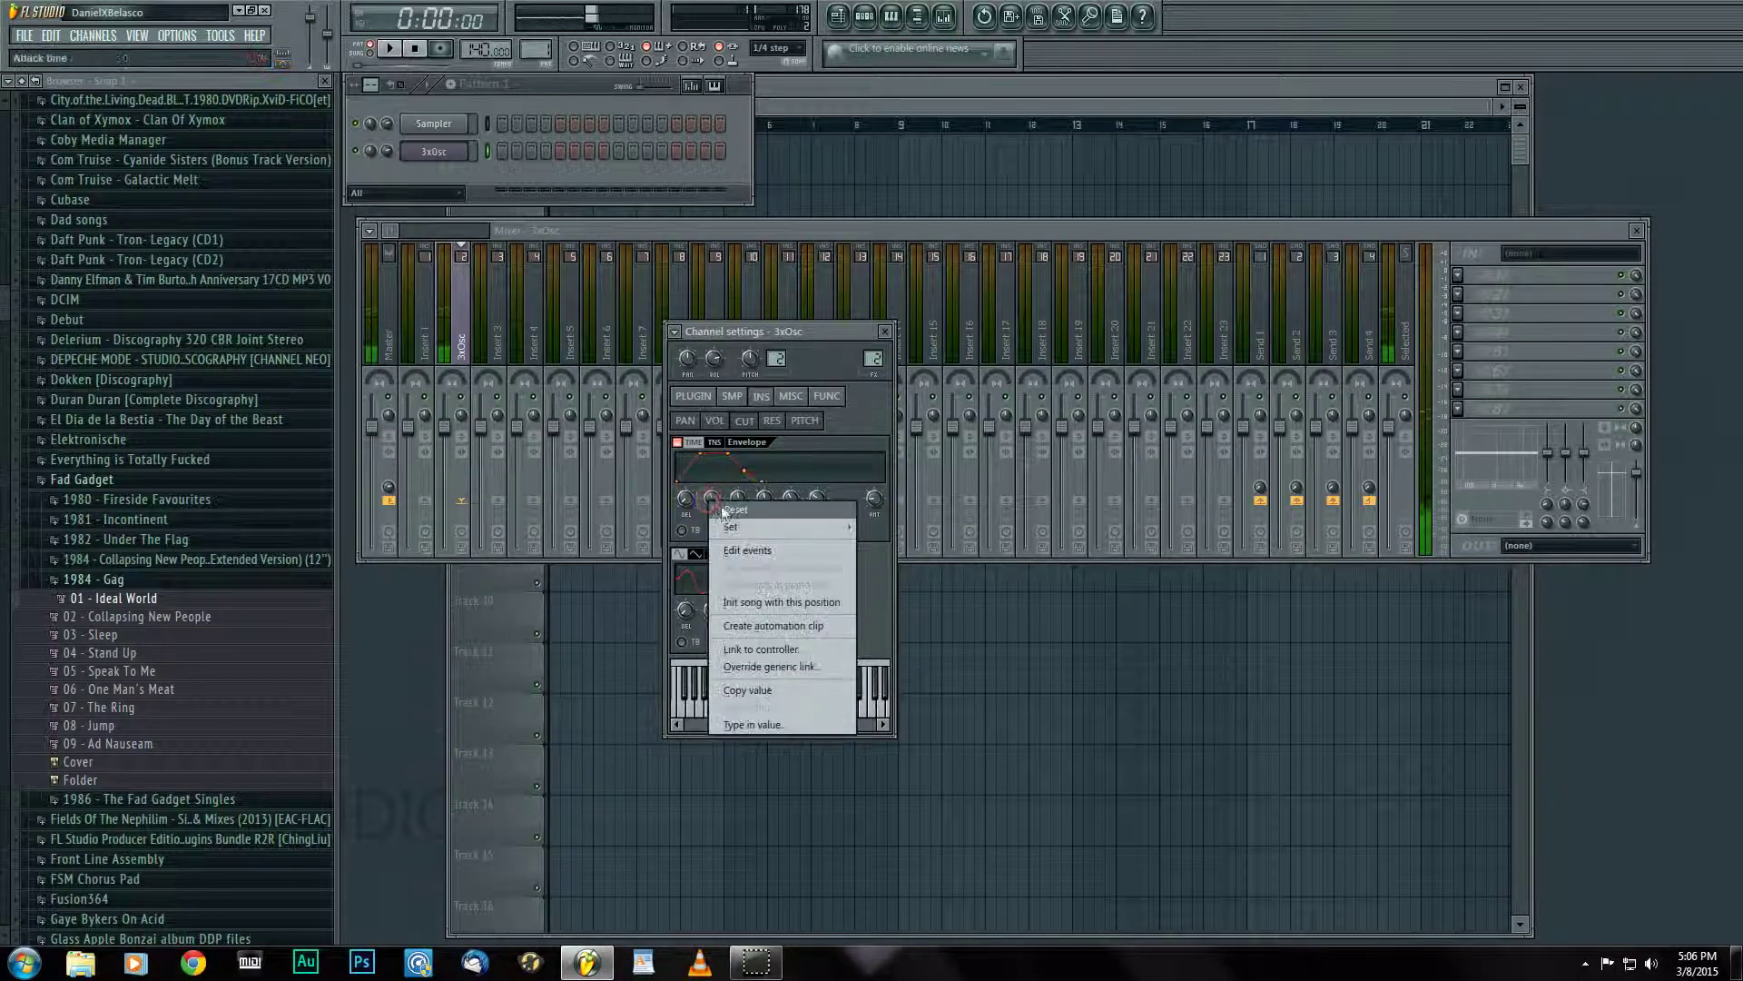
mouse_move(732, 530)
left_click(908, 606)
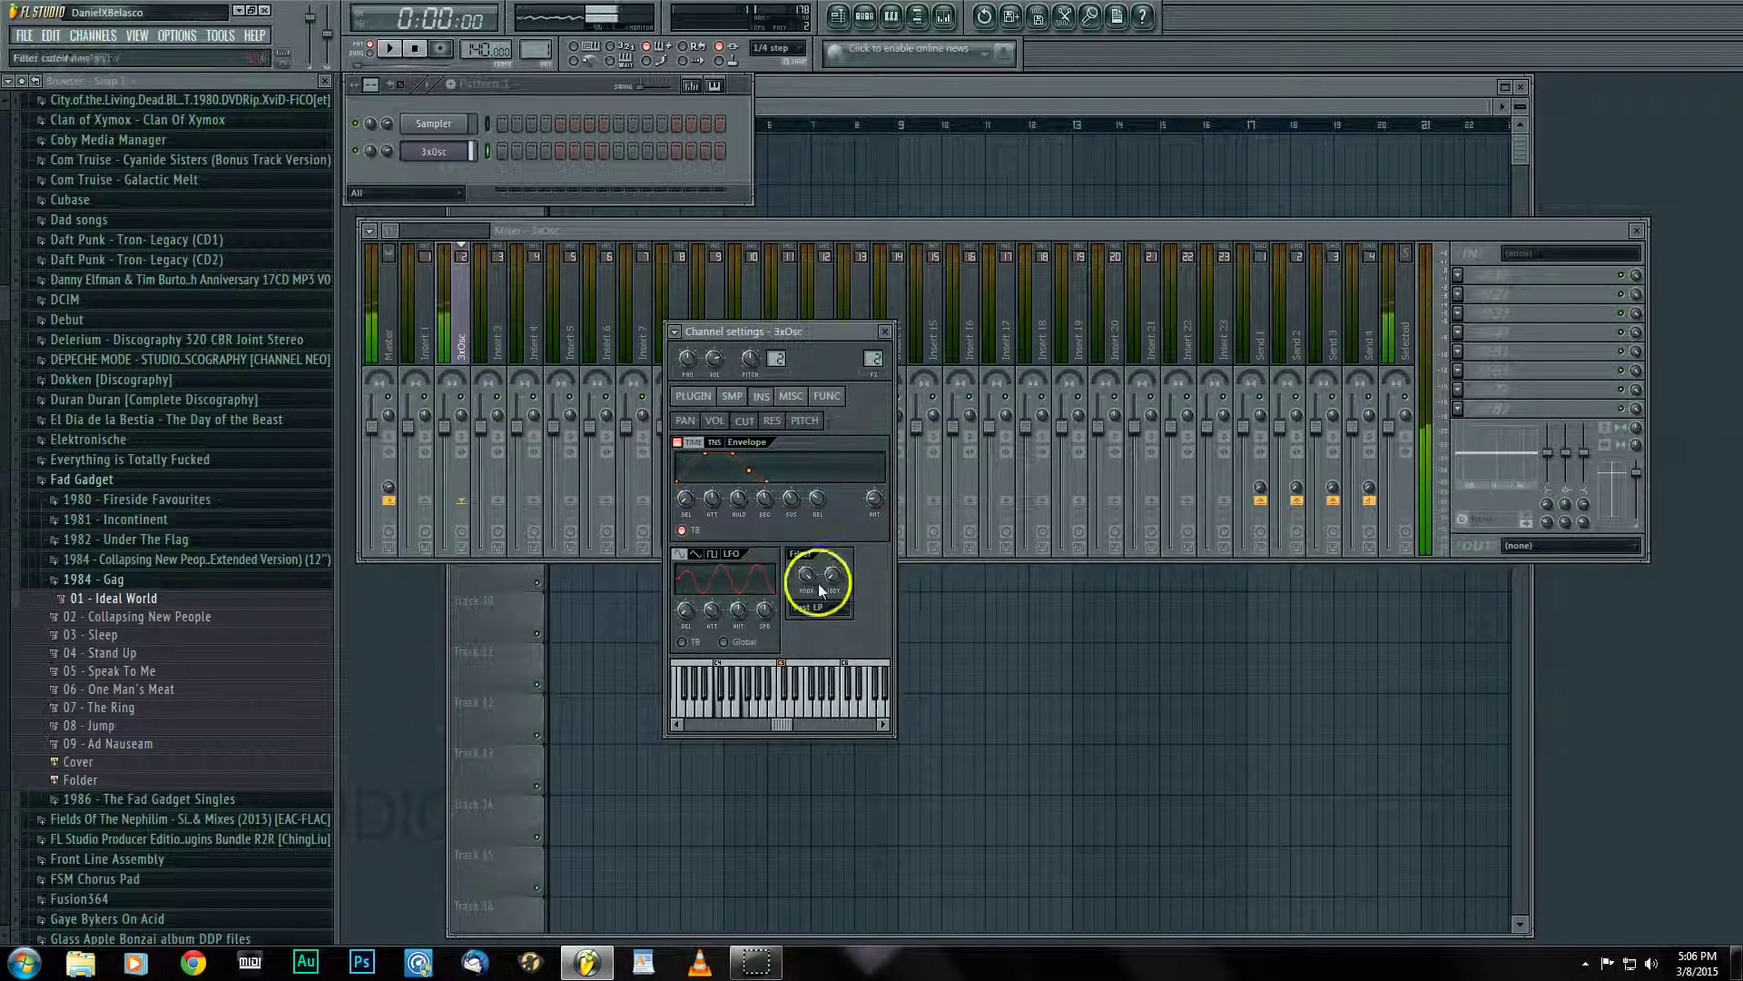
right_click(707, 507)
mouse_move(753, 525)
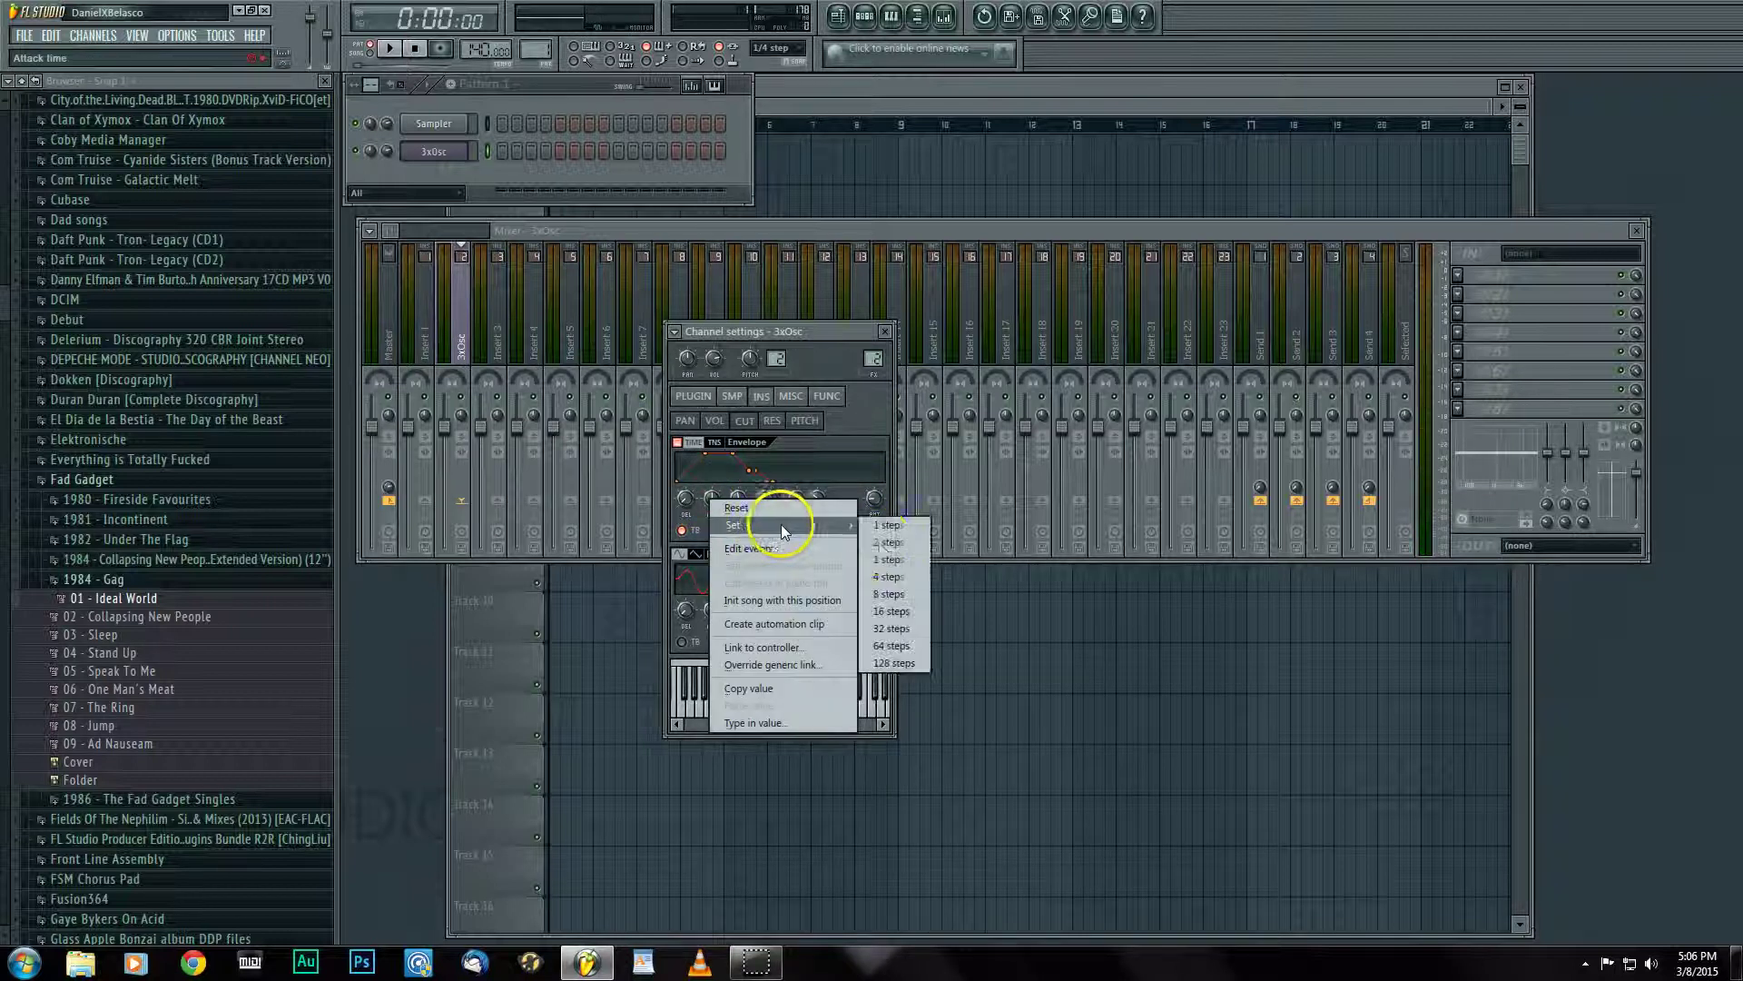
left_click(889, 613)
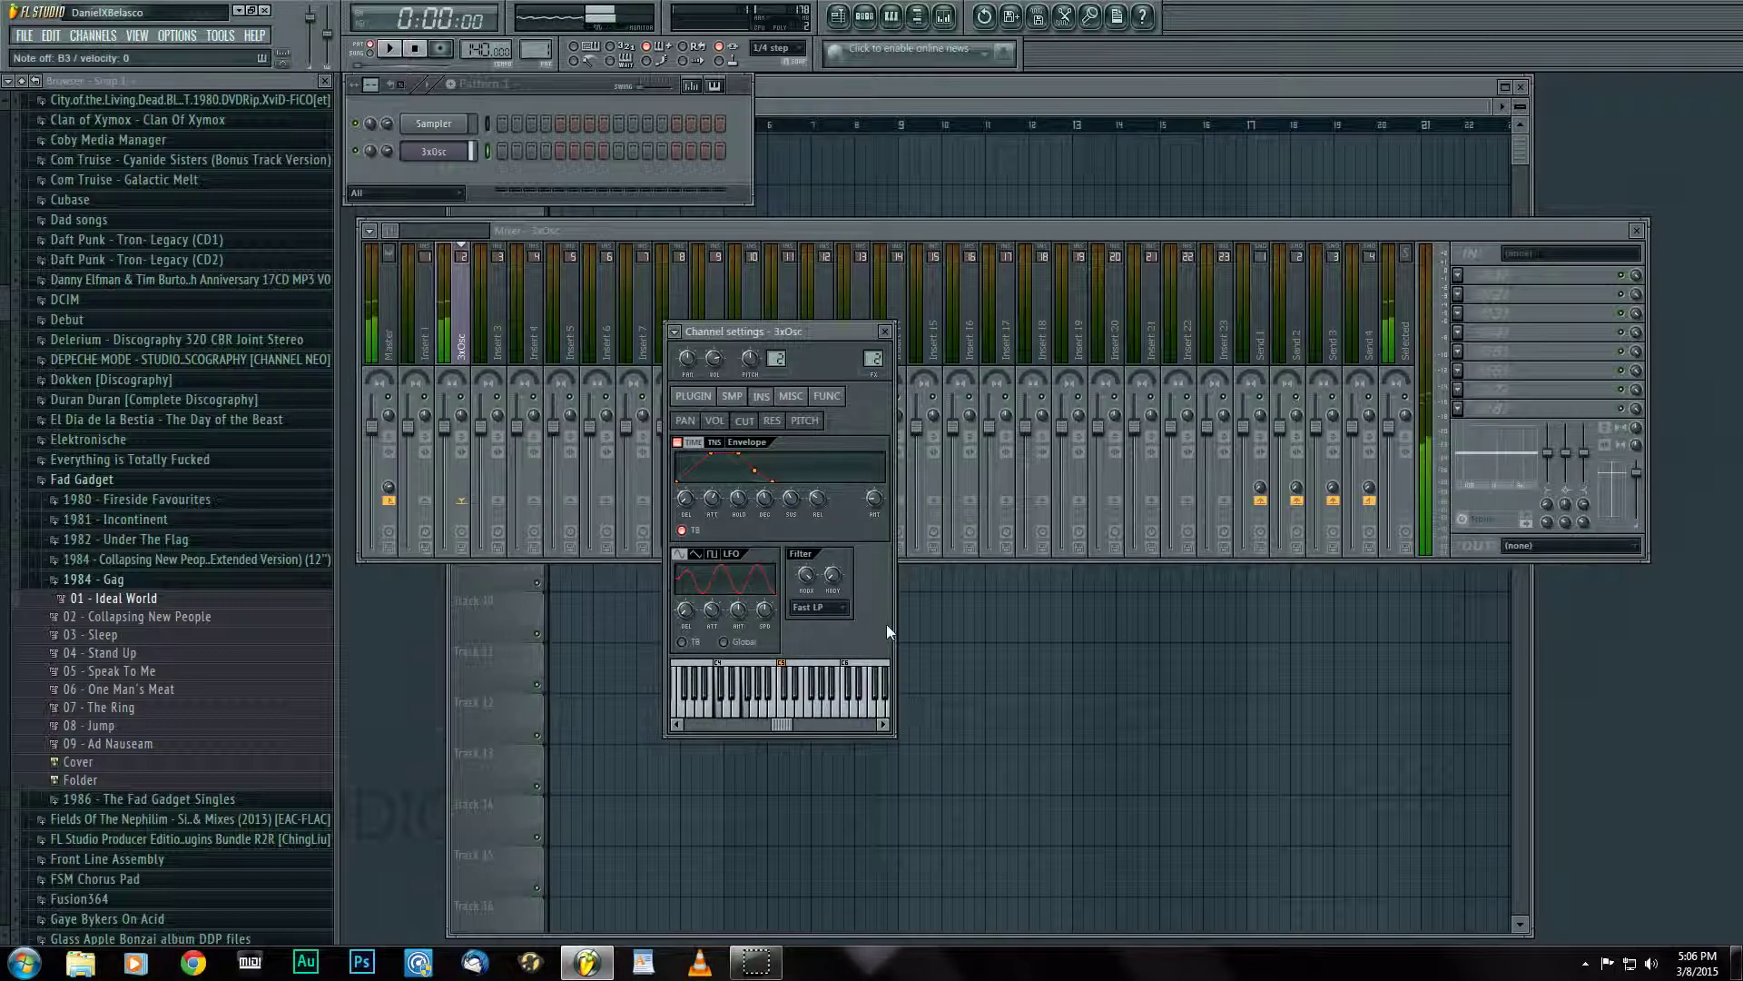
Change the channel's filter type to SVF LP.
left_click(839, 614)
left_click(820, 729)
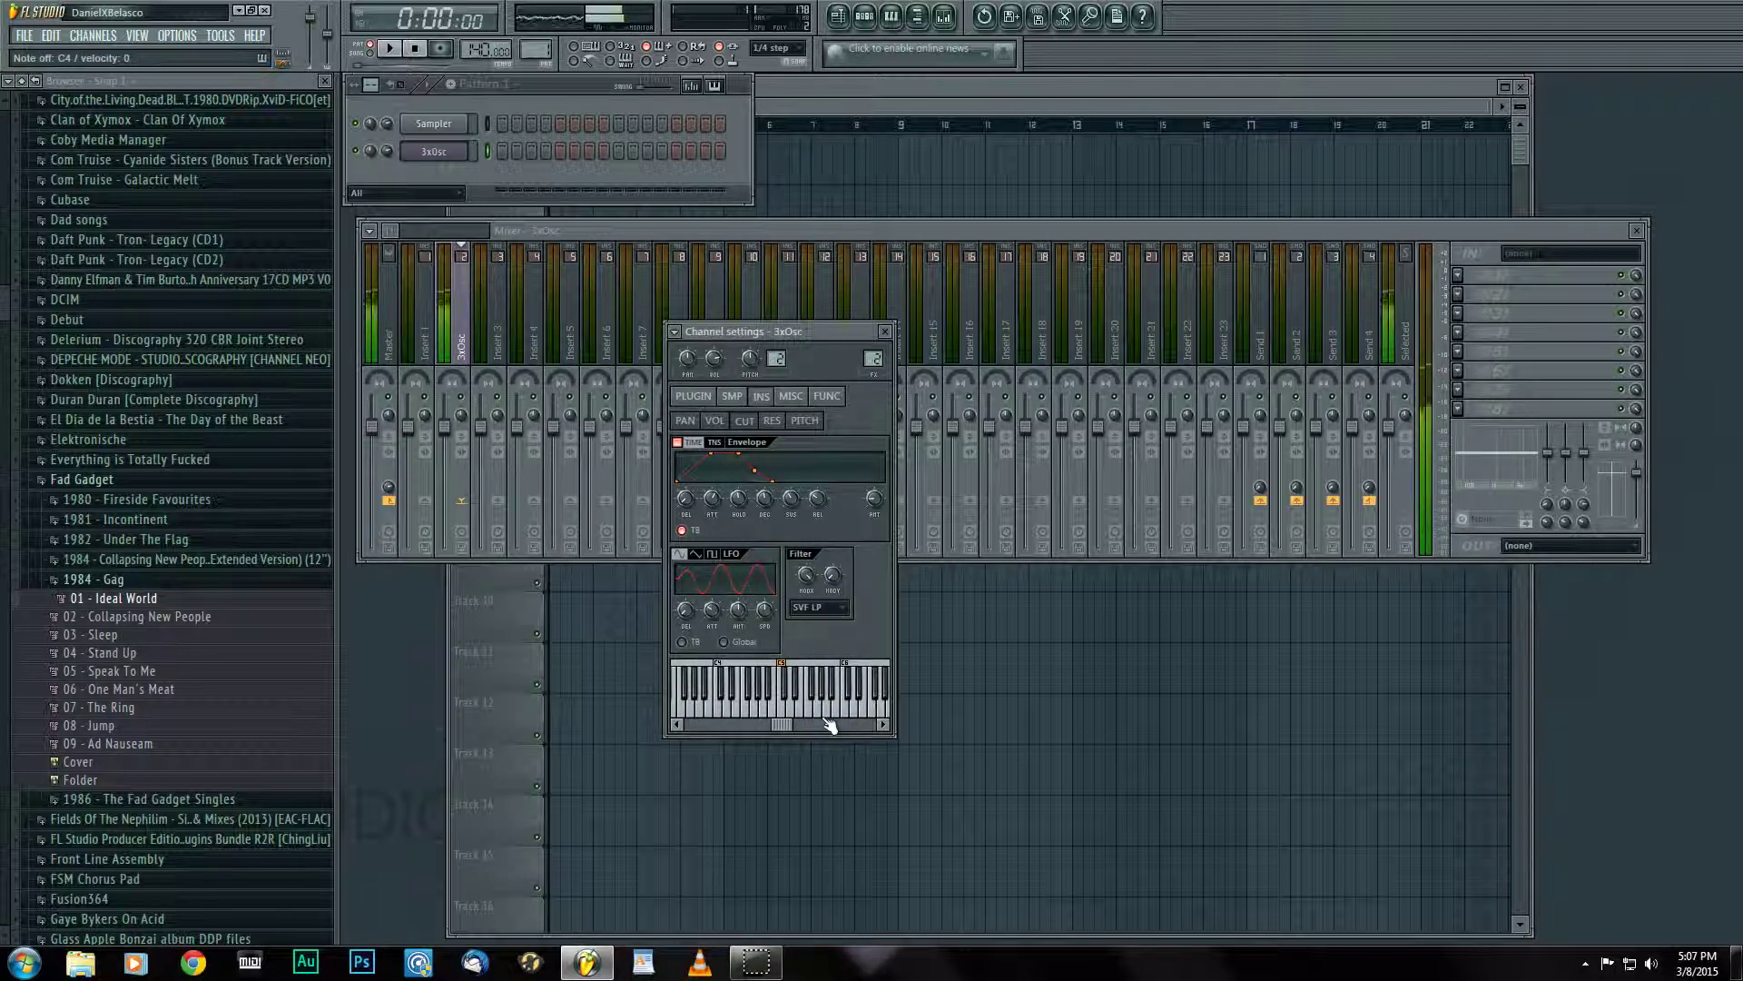
Lengthen the cutoff envelope's decay and hold times, and adjust its sustain and release.
left_click_drag(763, 517, 741, 493)
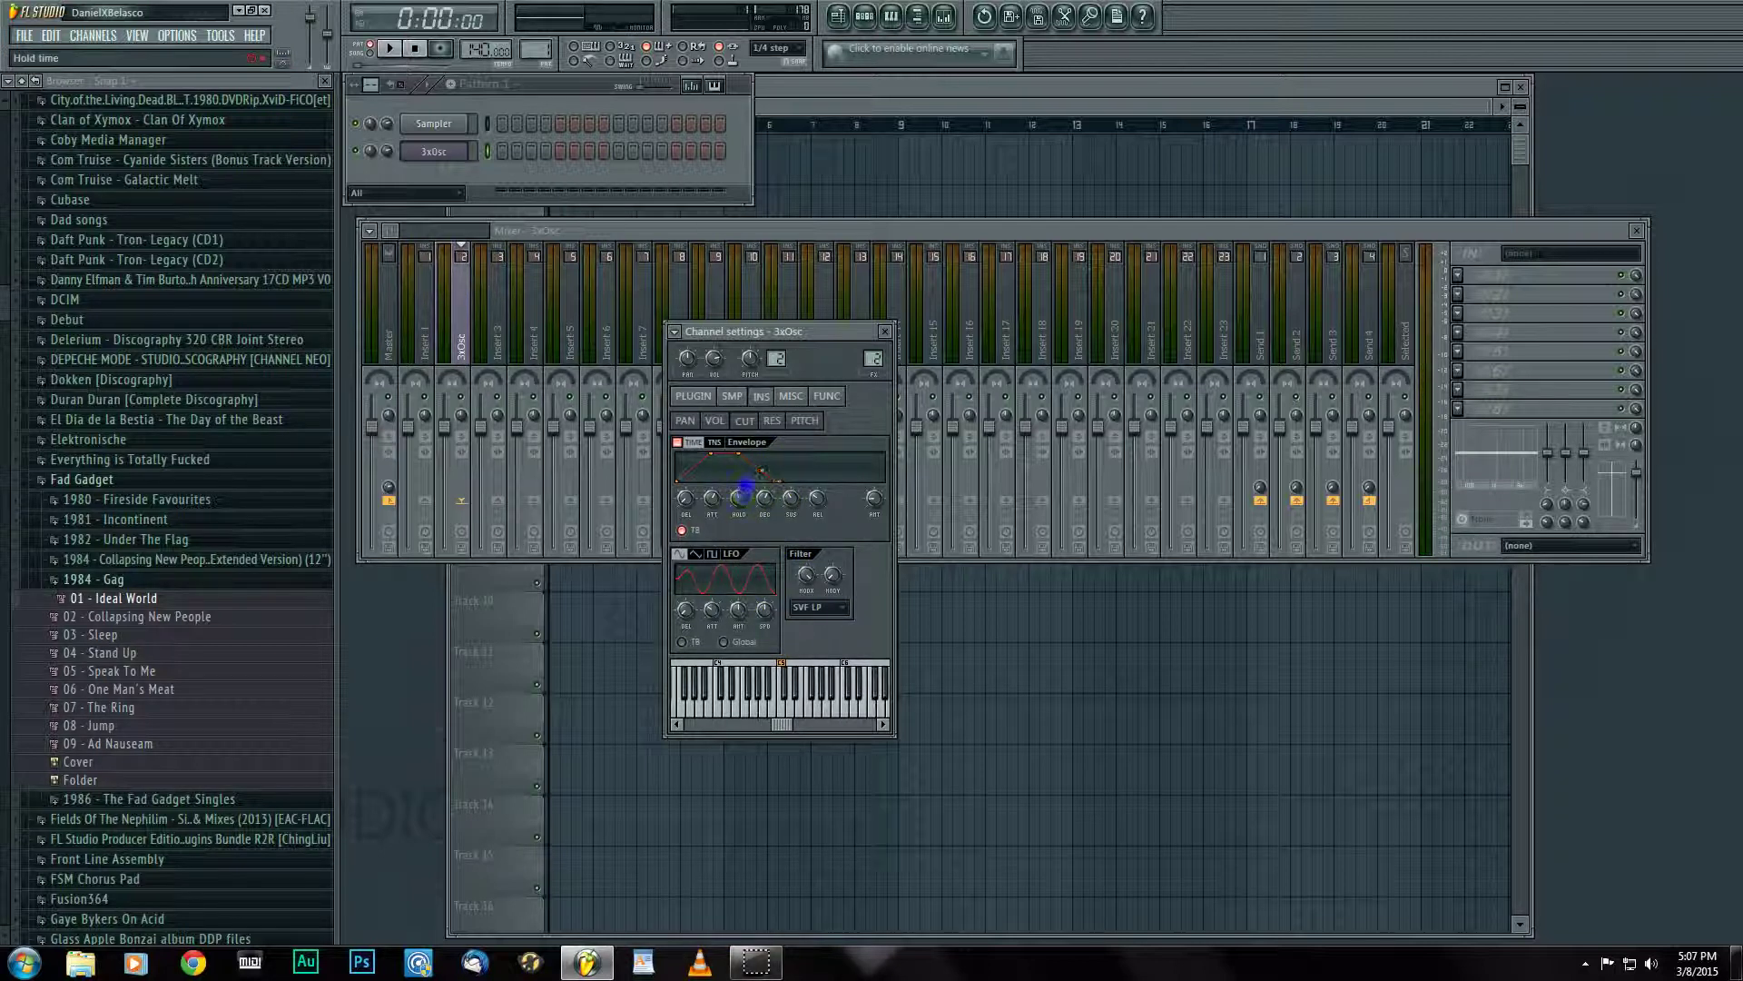
left_click_drag(745, 481, 787, 497)
left_click(814, 499)
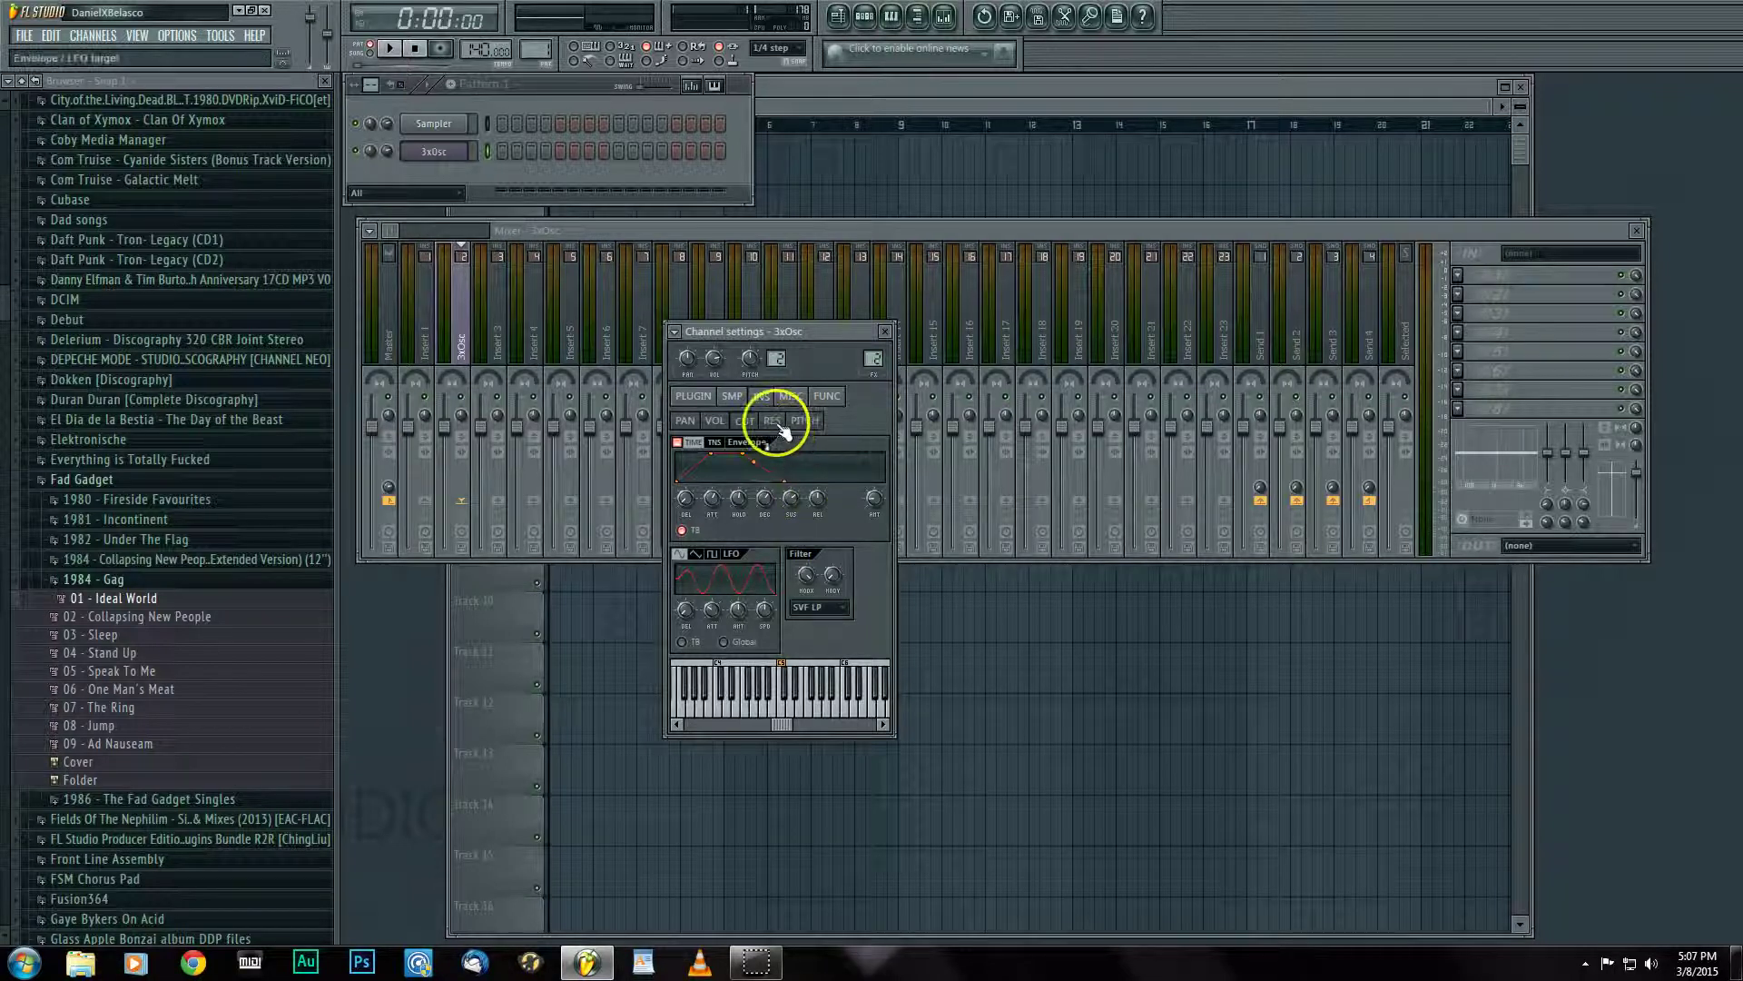
Turn on the channel's filter resonance envelope and adjust its modulation amount, hold, sustain and decay.
left_click(771, 420)
left_click(815, 510)
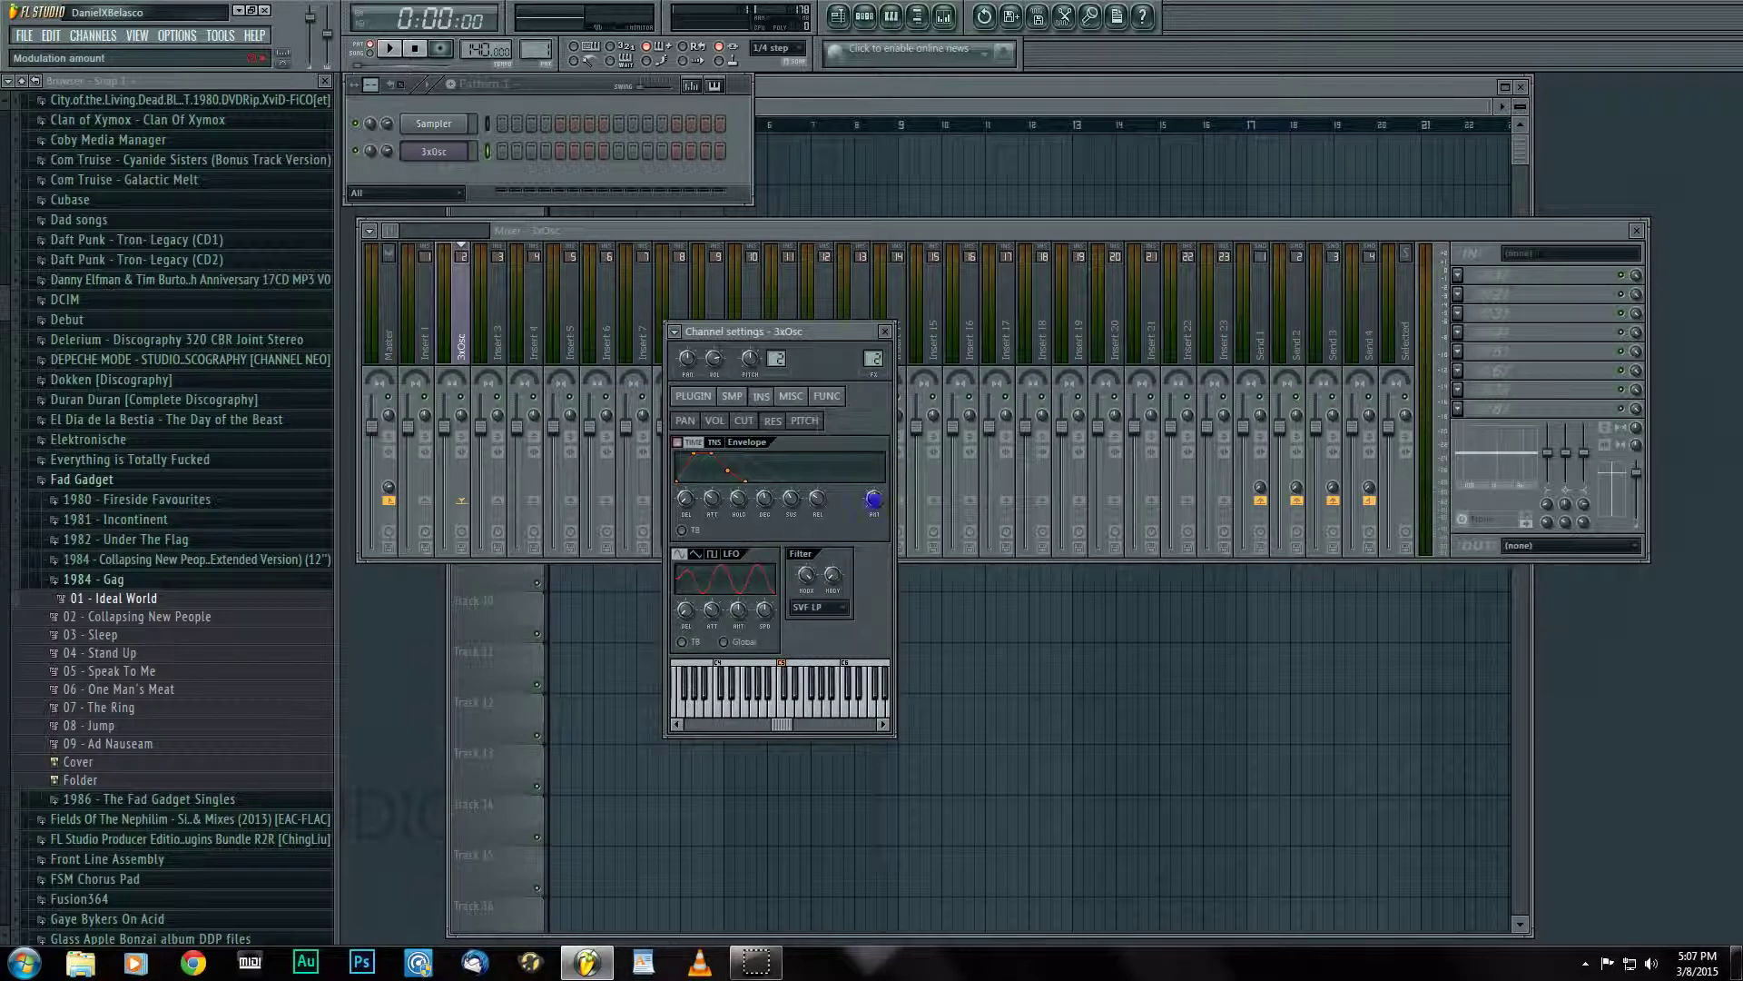
left_click(873, 503)
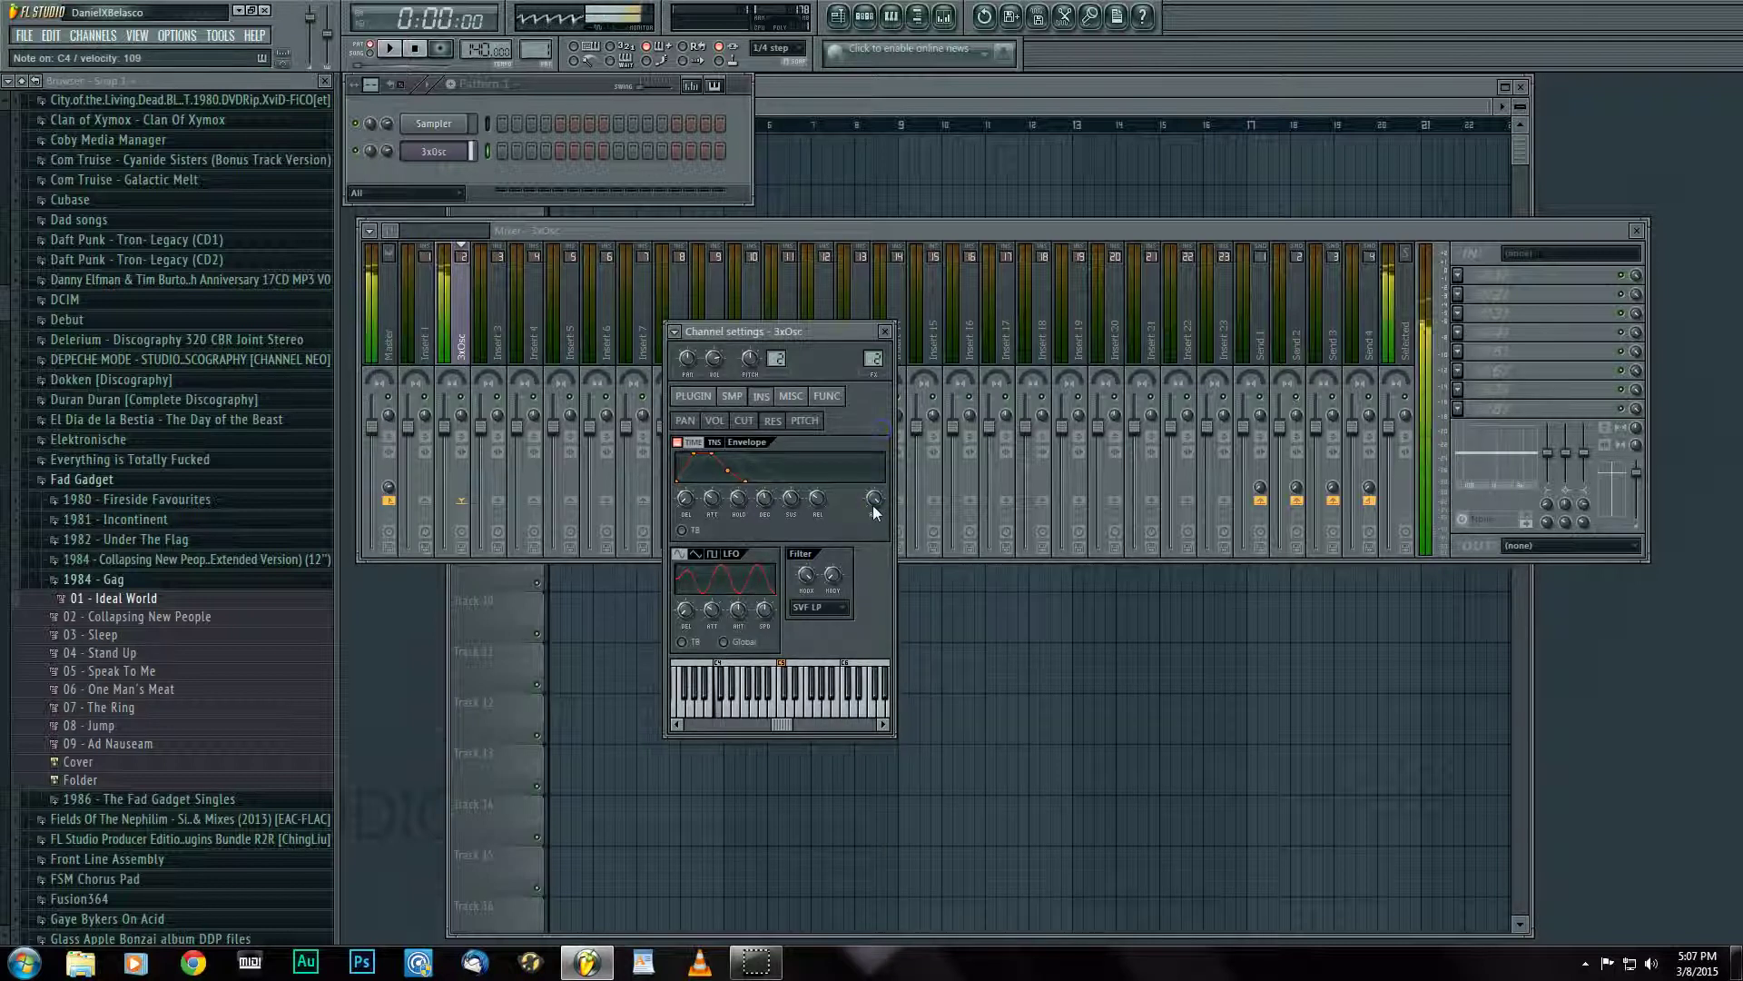
left_click(756, 519)
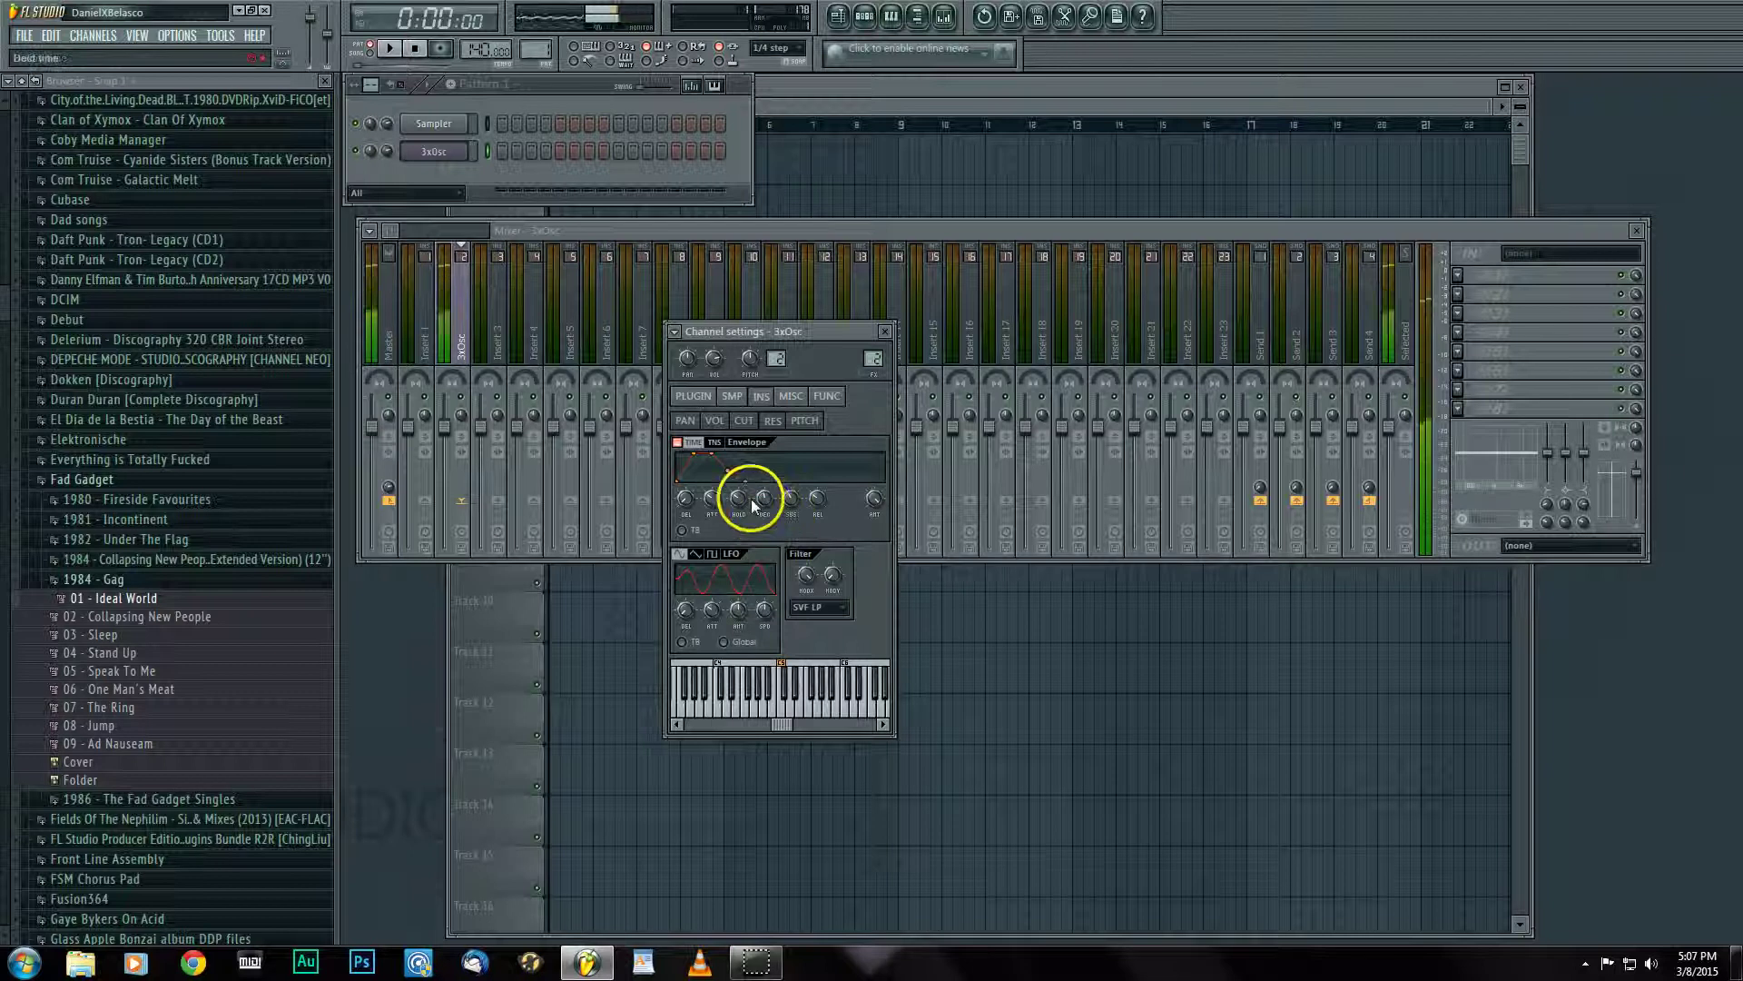
left_click_drag(752, 515, 717, 498)
left_click(795, 494)
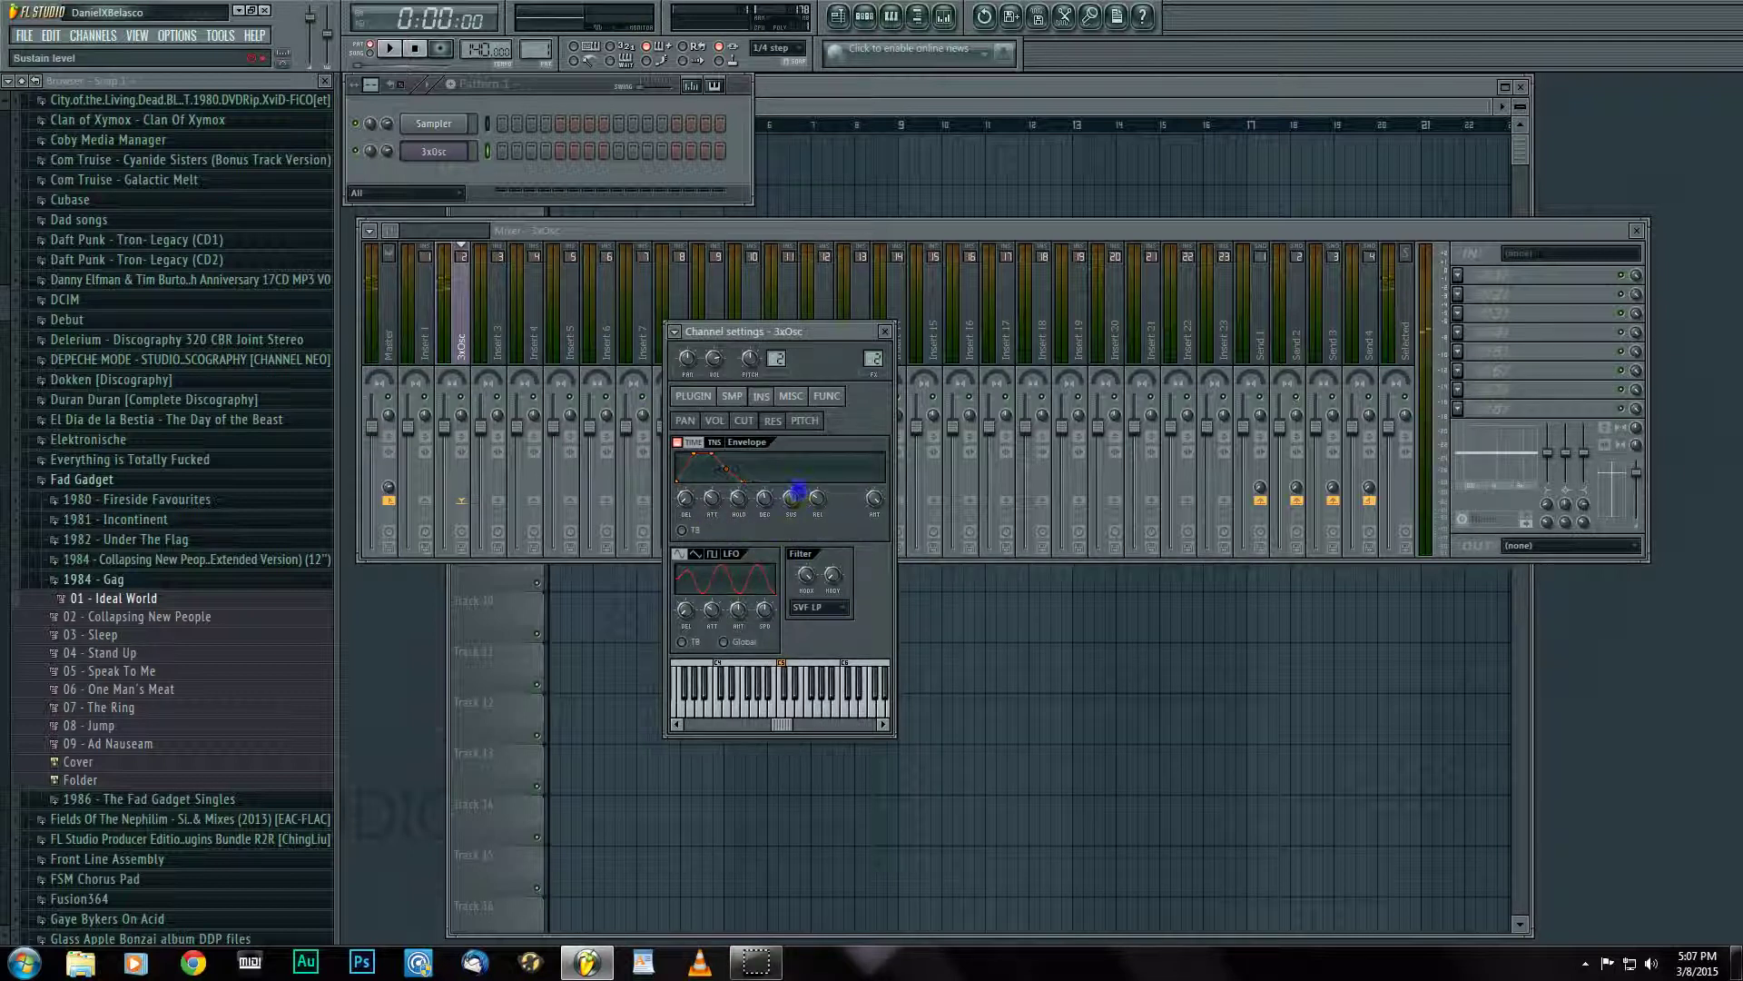
left_click(765, 497)
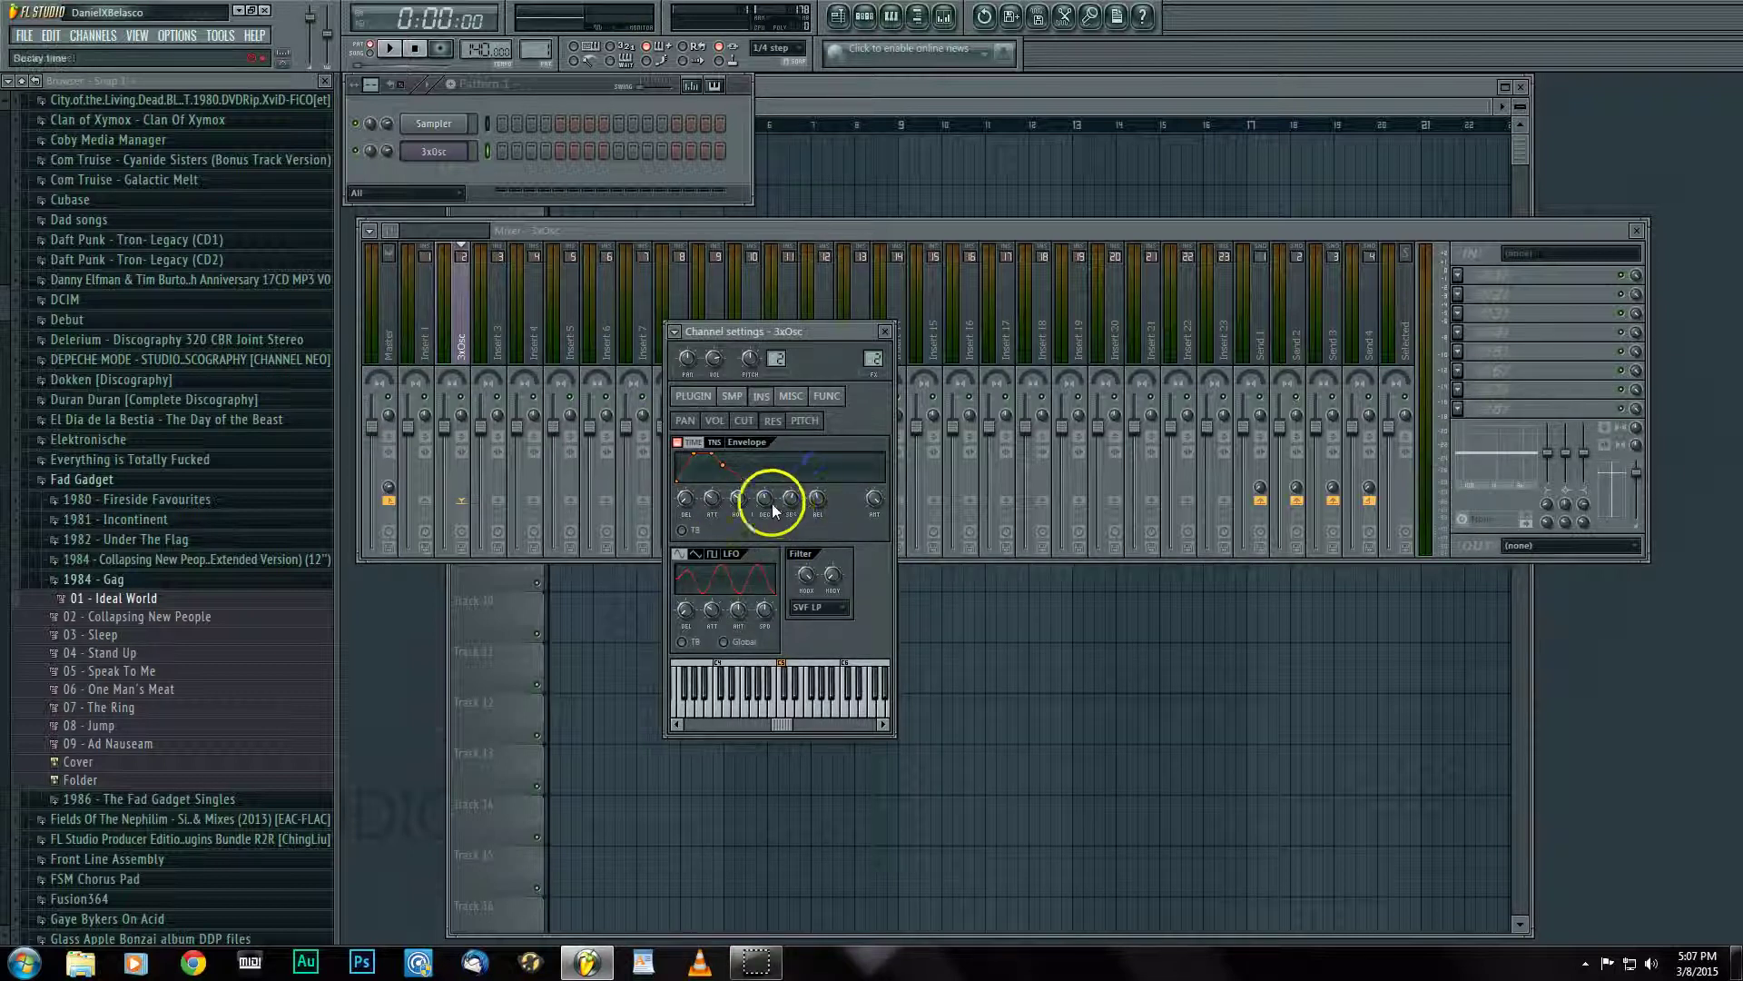
Adjust the channel's filter cutoff frequency along with the resonance envelope's modulation amount and release time.
left_click(803, 576)
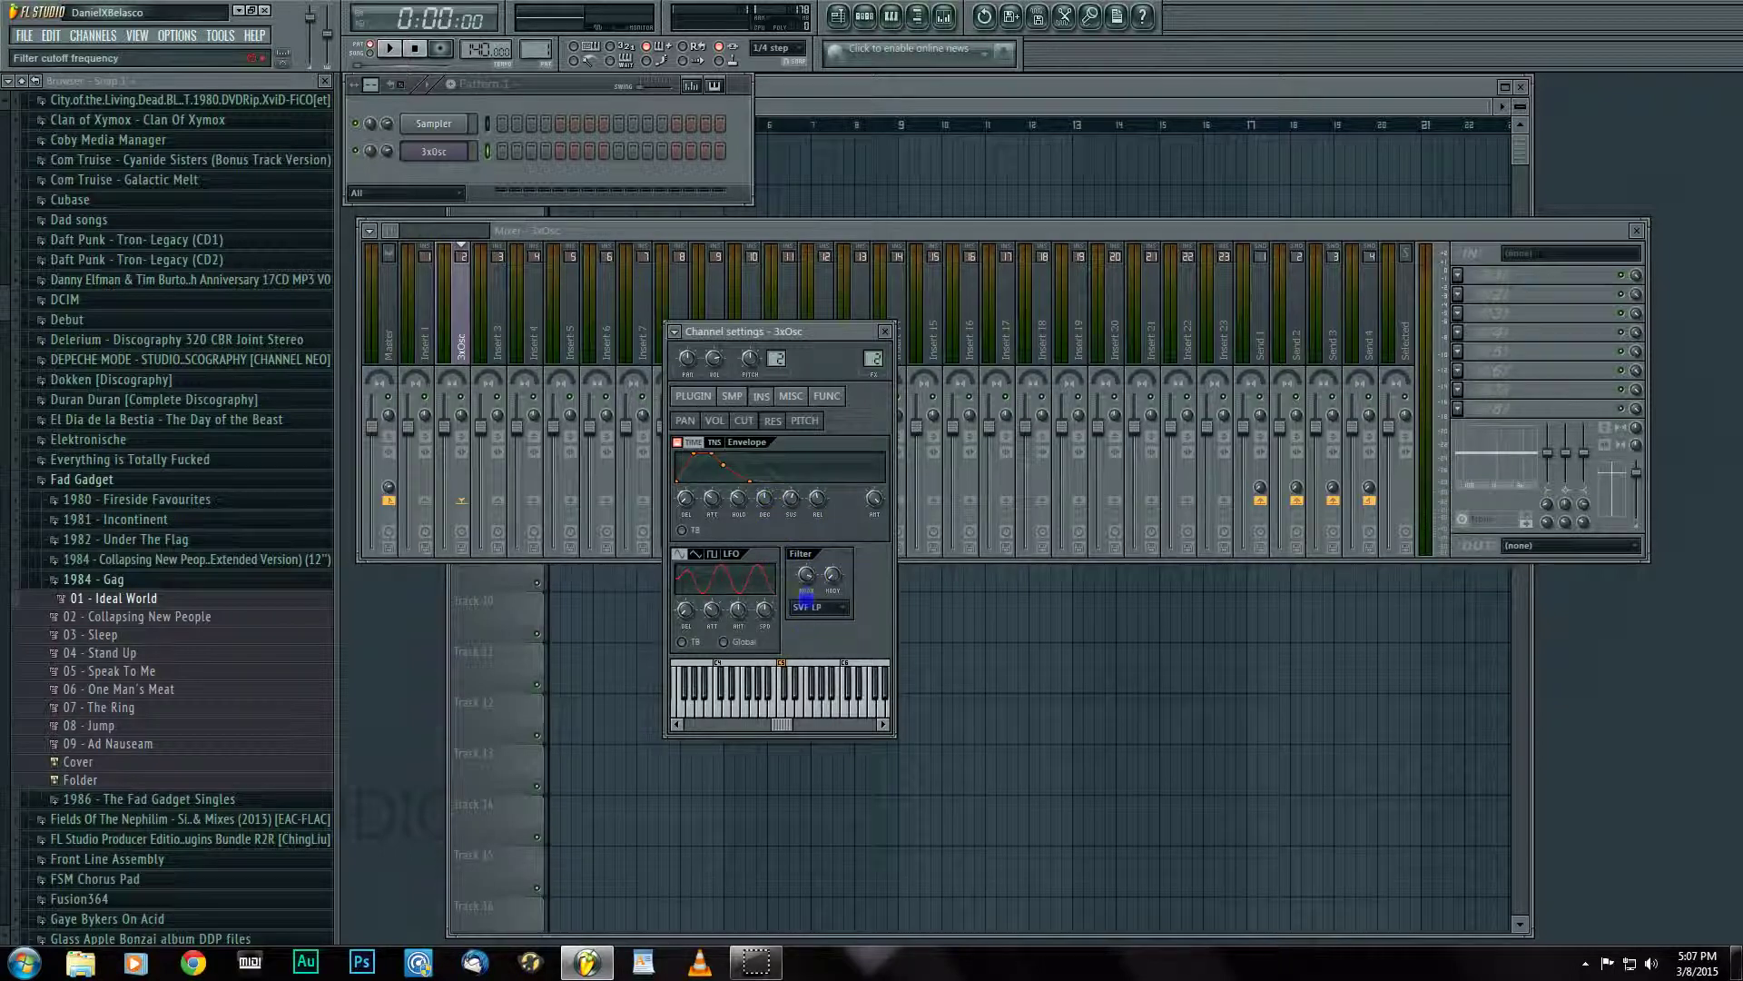
left_click(874, 497)
left_click_drag(809, 571, 809, 562)
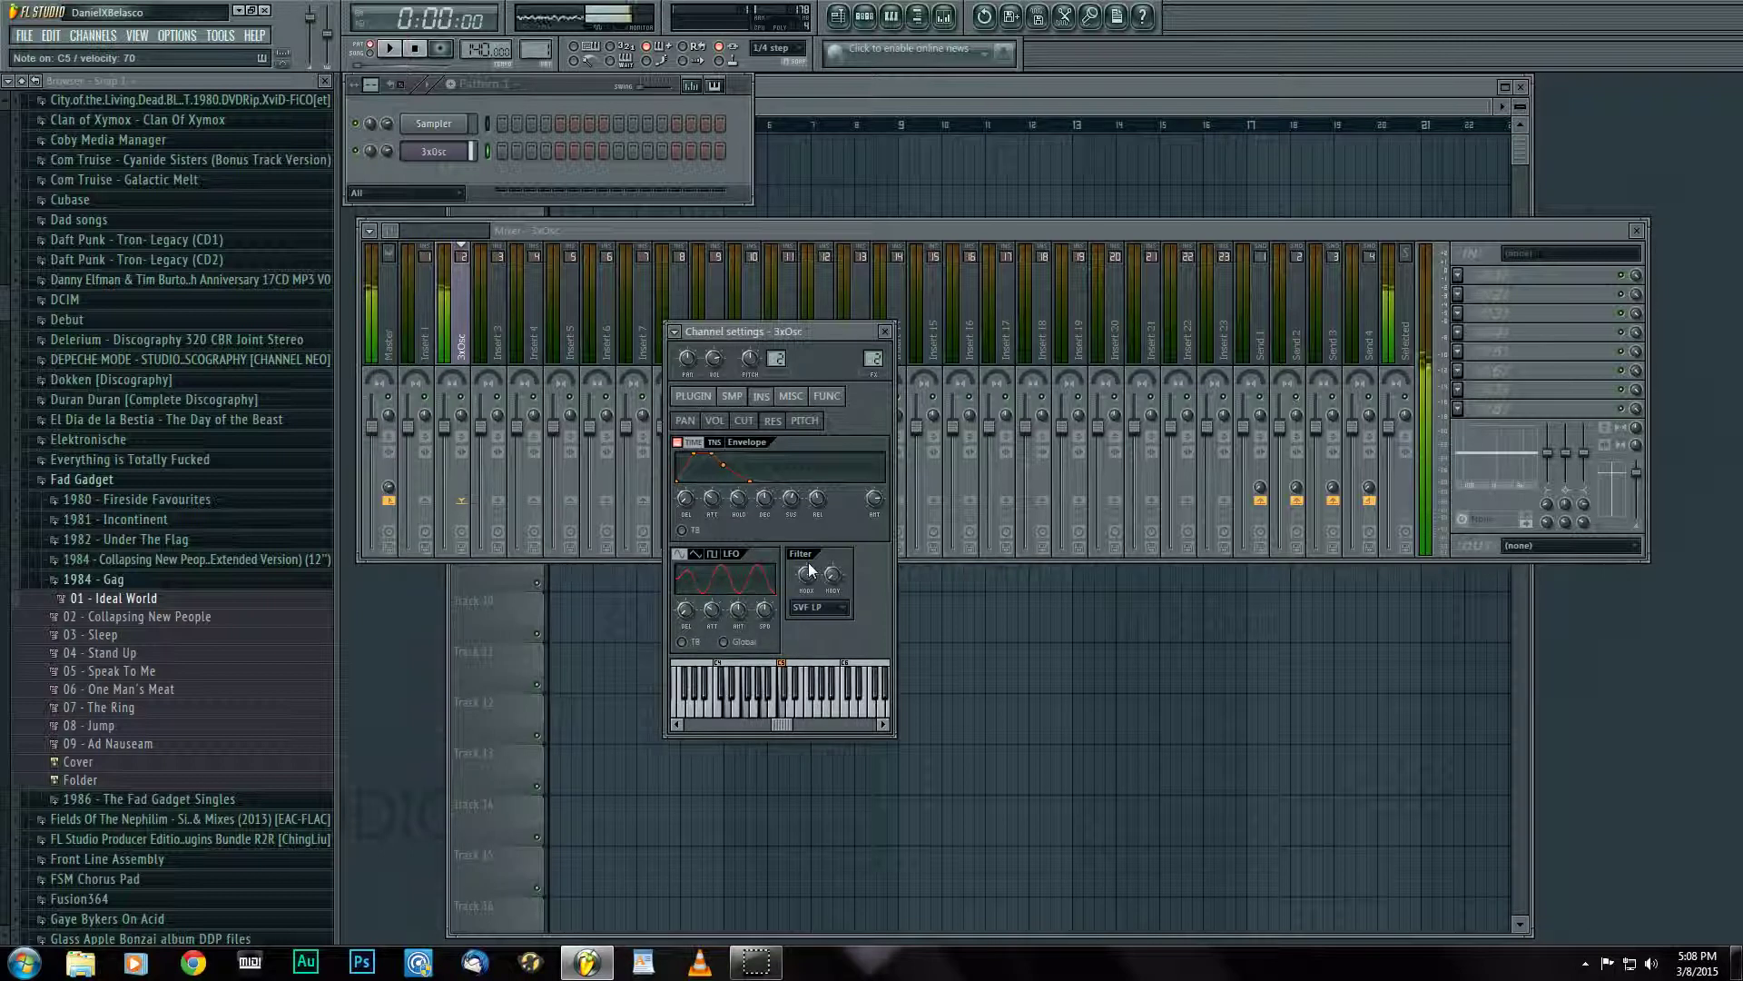
left_click(845, 560)
left_click_drag(812, 500, 816, 479)
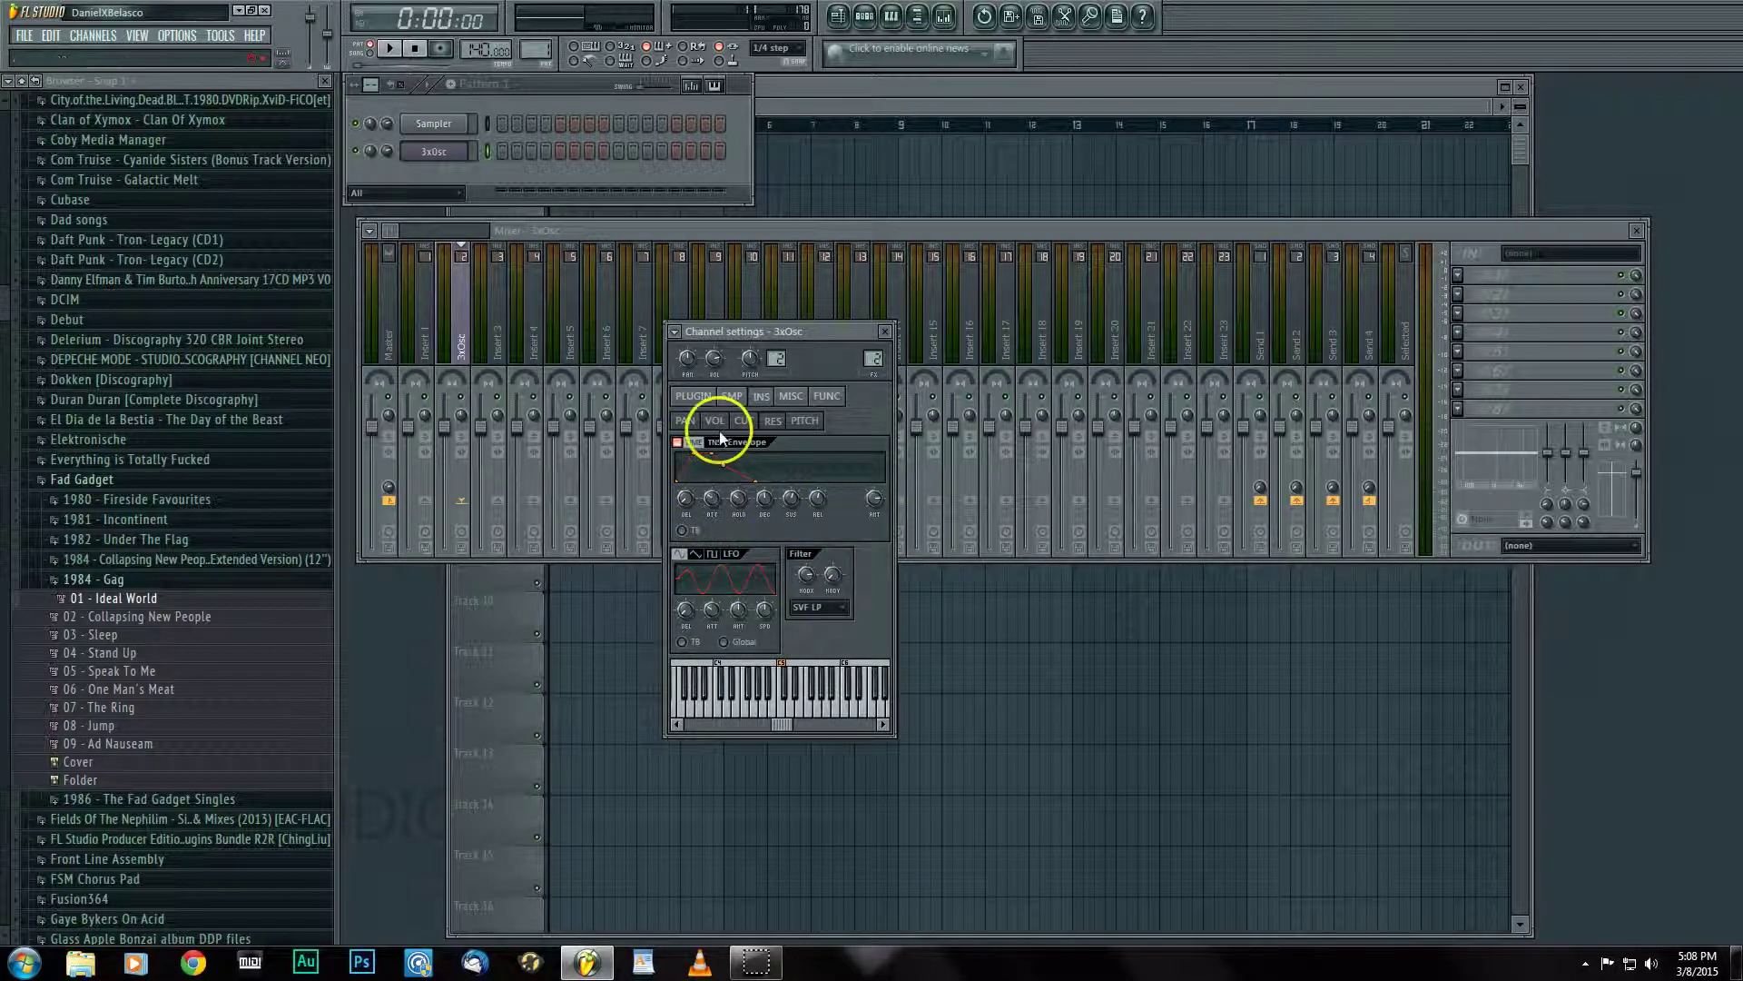
Make the channel's pitch LFO tempo-based and global, with its attack time at the 32 steps preset.
left_click(811, 424)
left_click(685, 554)
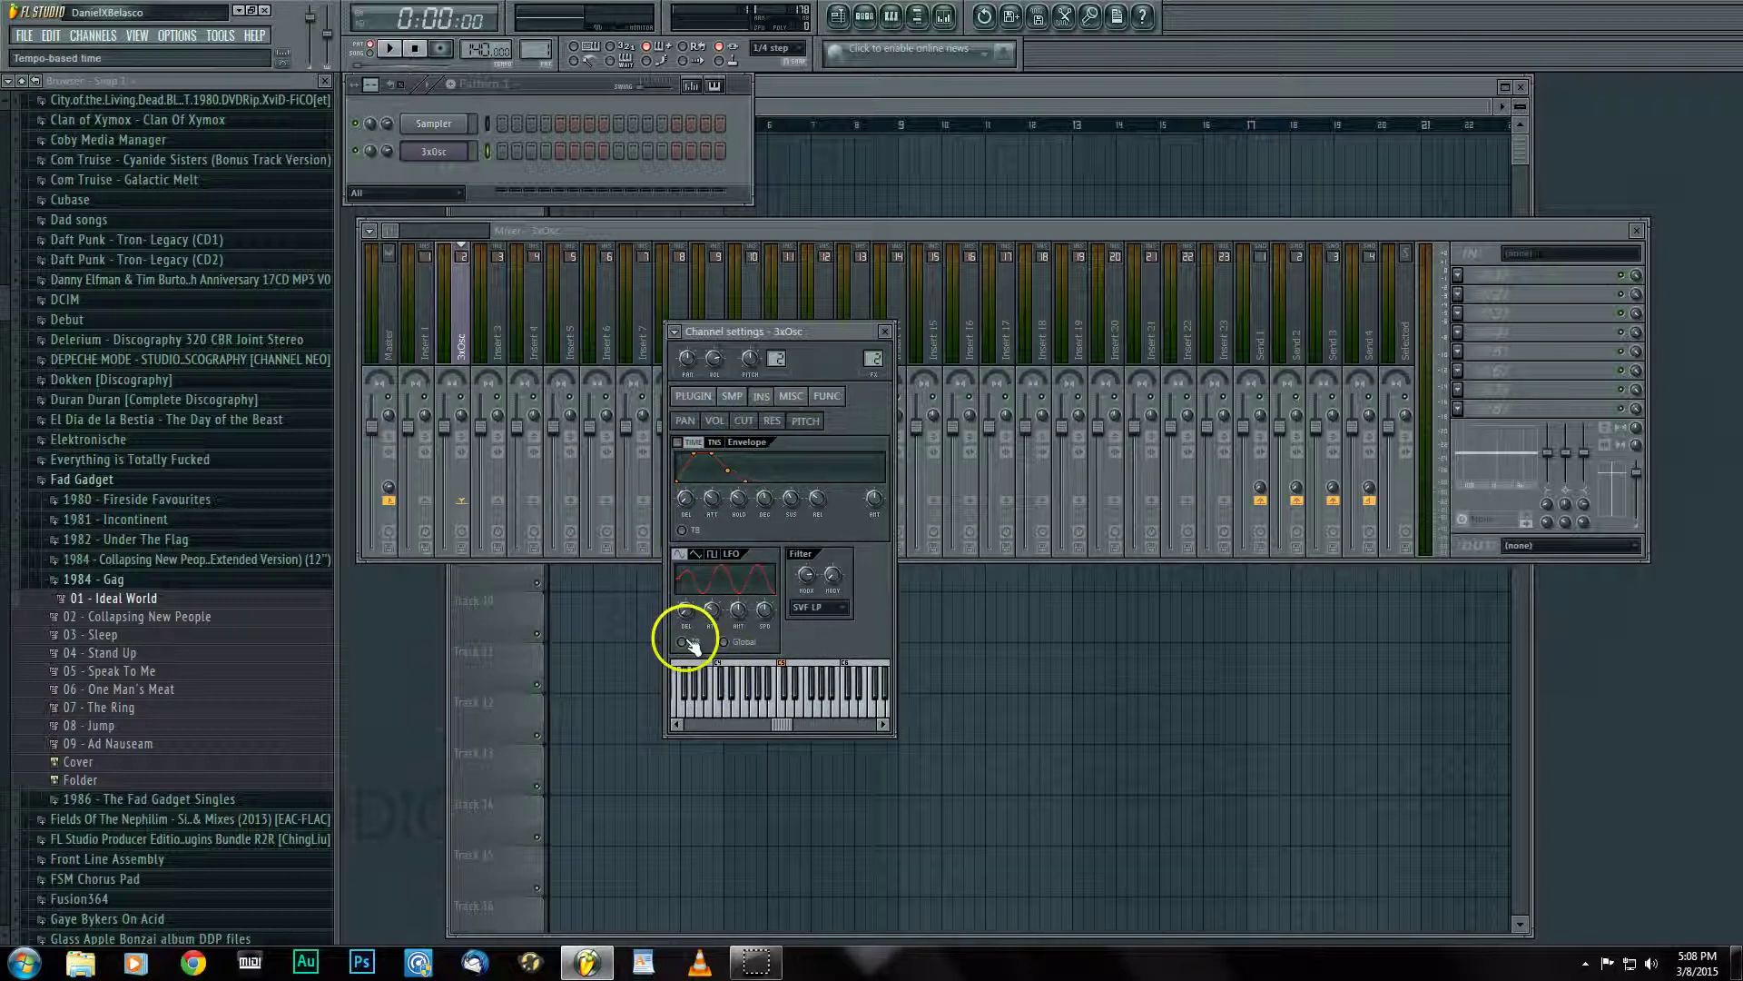
left_click(718, 646)
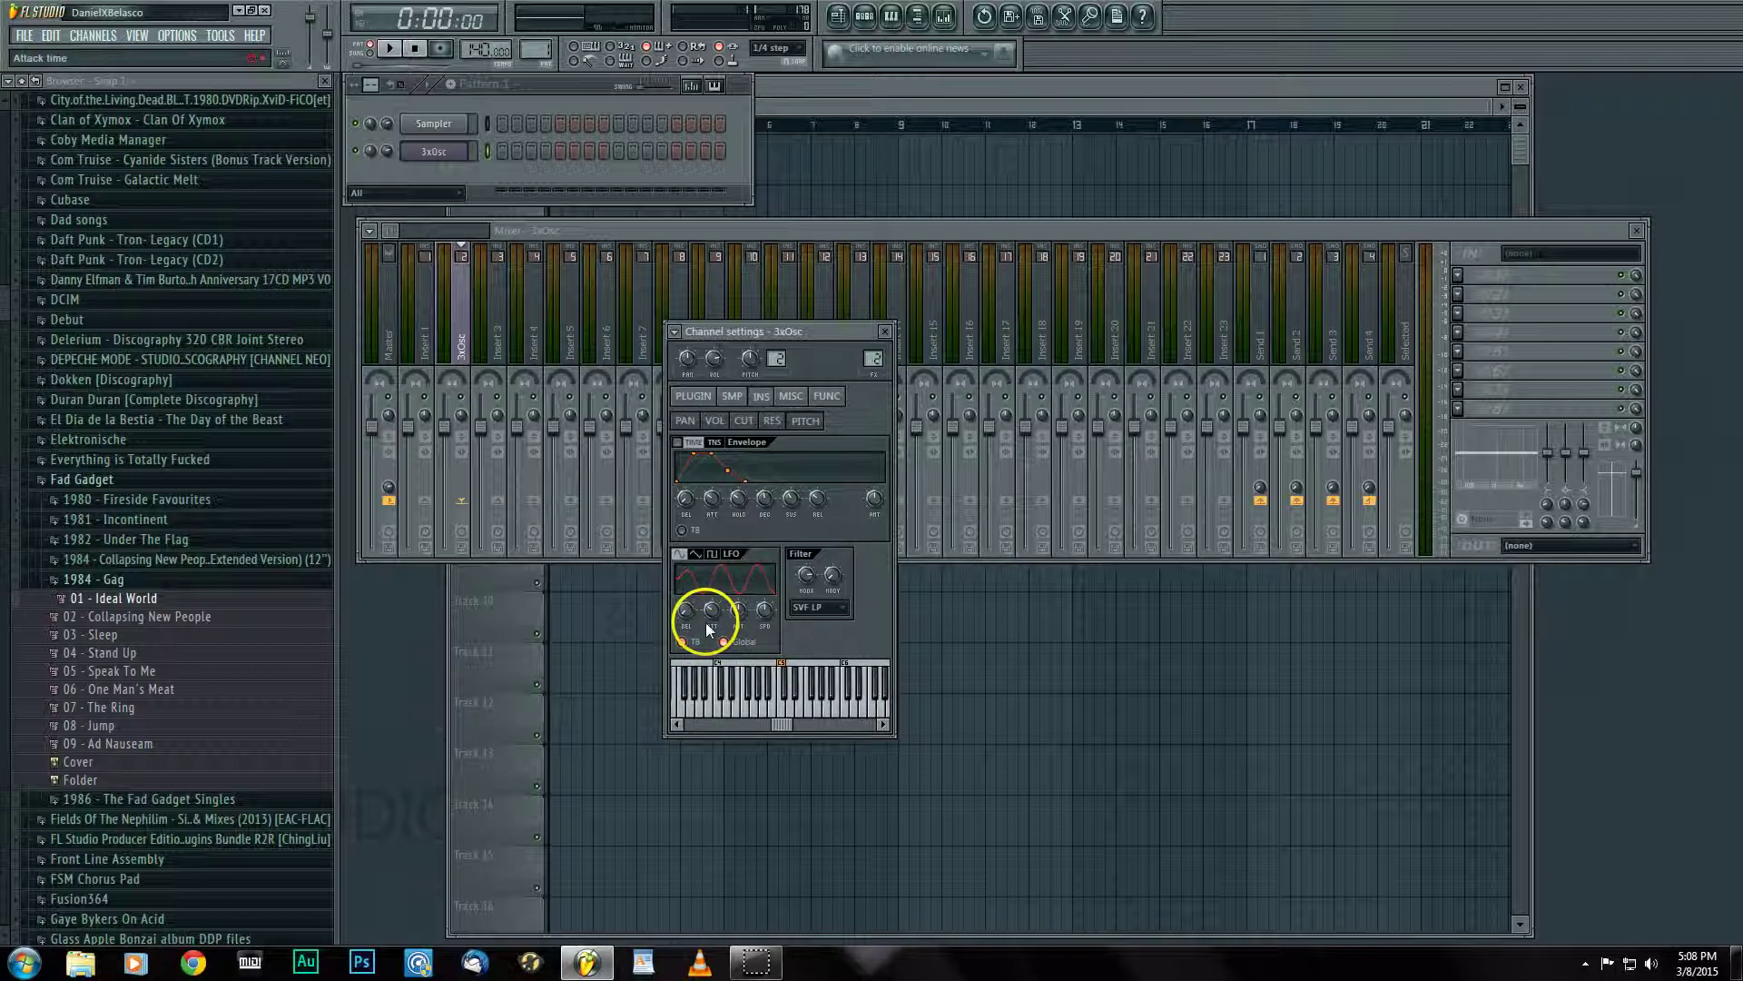
right_click(718, 615)
mouse_move(753, 635)
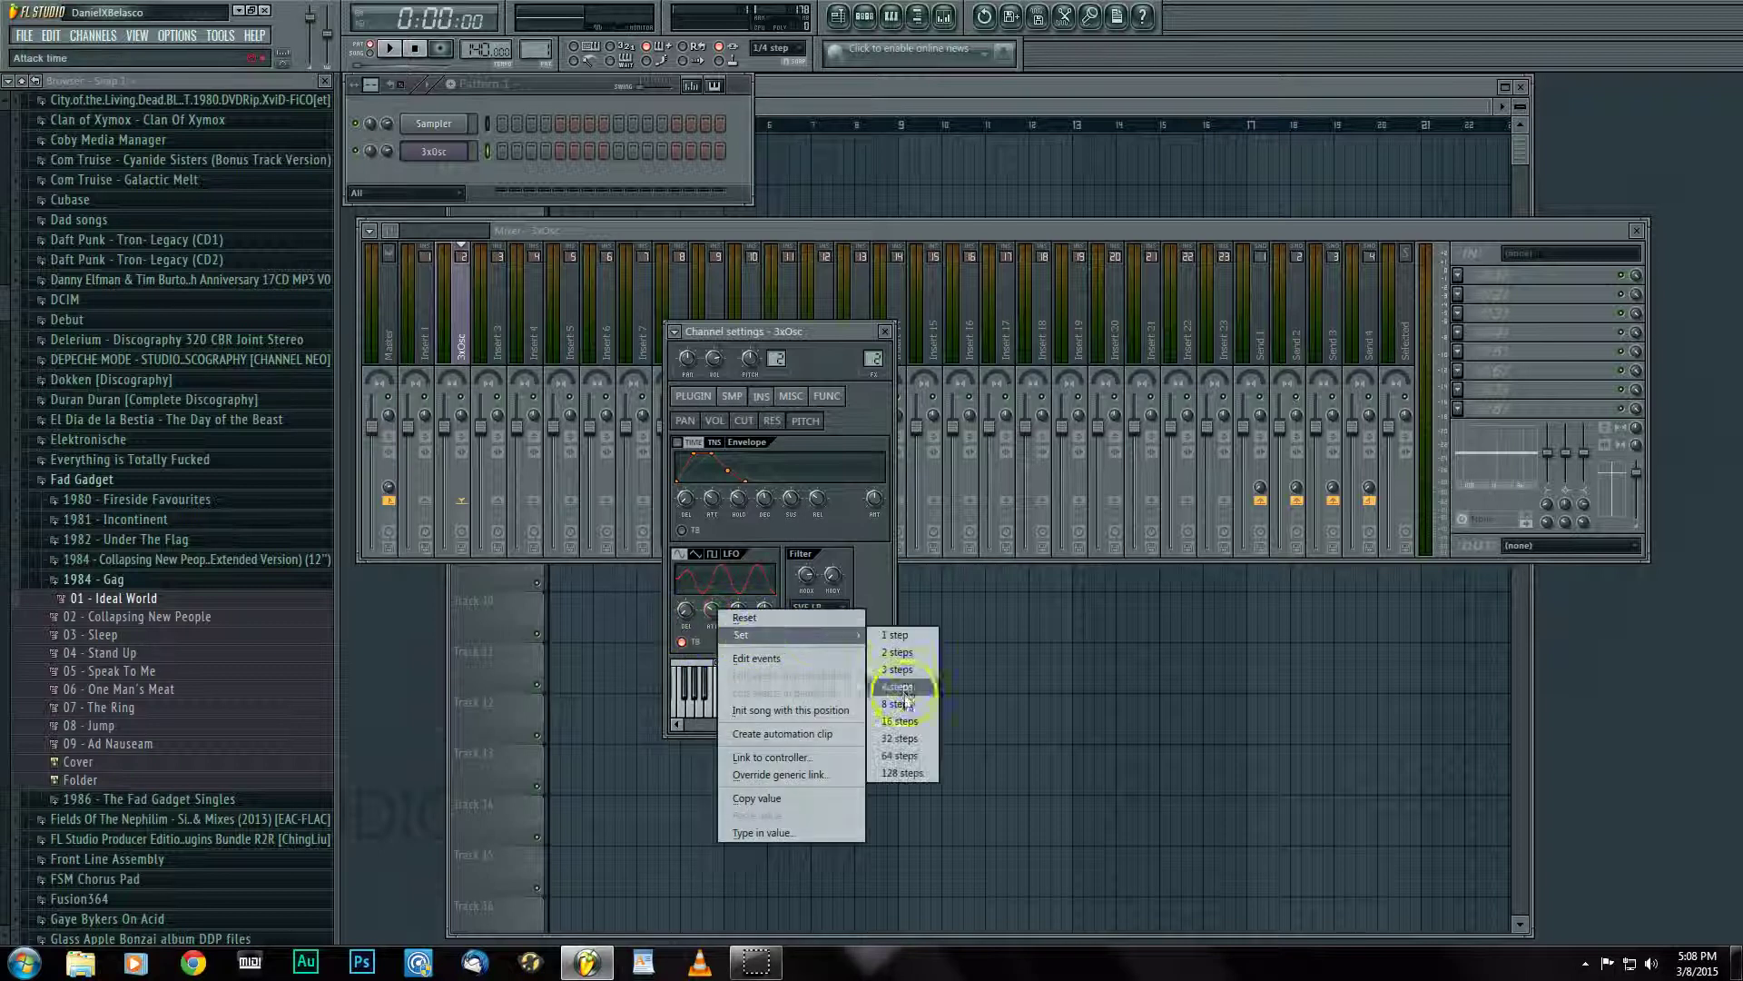
left_click(908, 739)
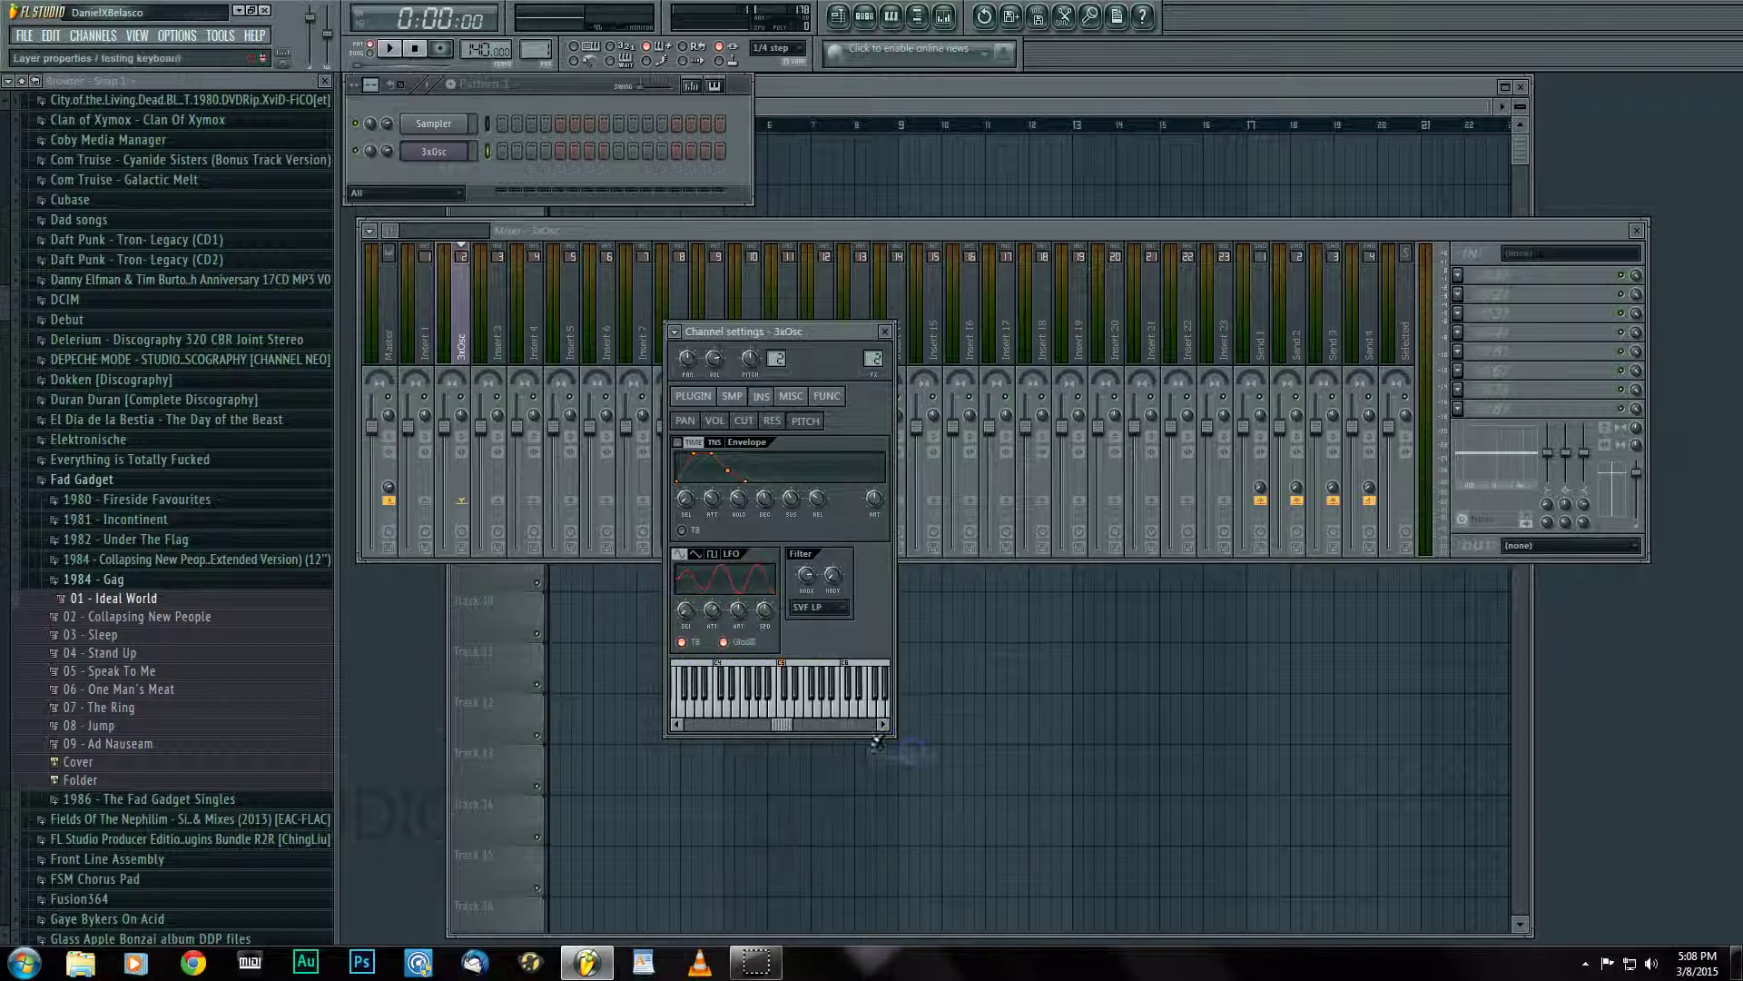
Choose a step preset for the pitch LFO's speed, raise its modulation amount and audition a note.
right_click(769, 615)
mouse_move(799, 633)
left_click(945, 530)
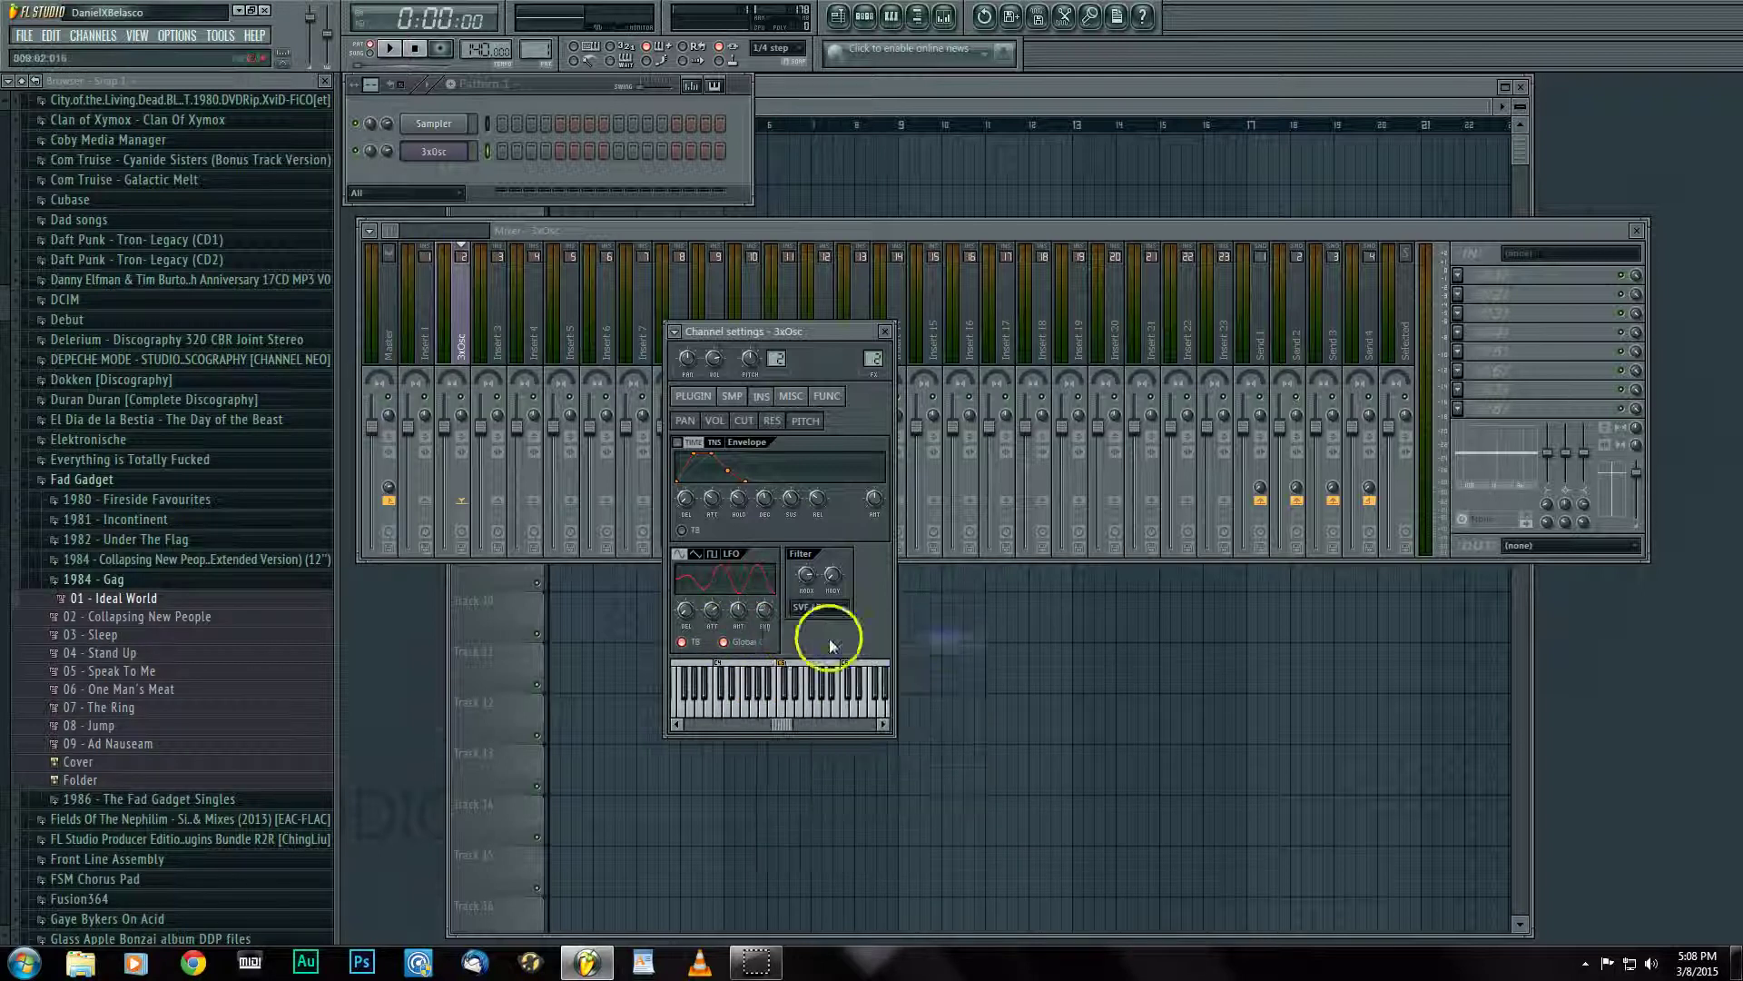
left_click_drag(741, 612, 741, 590)
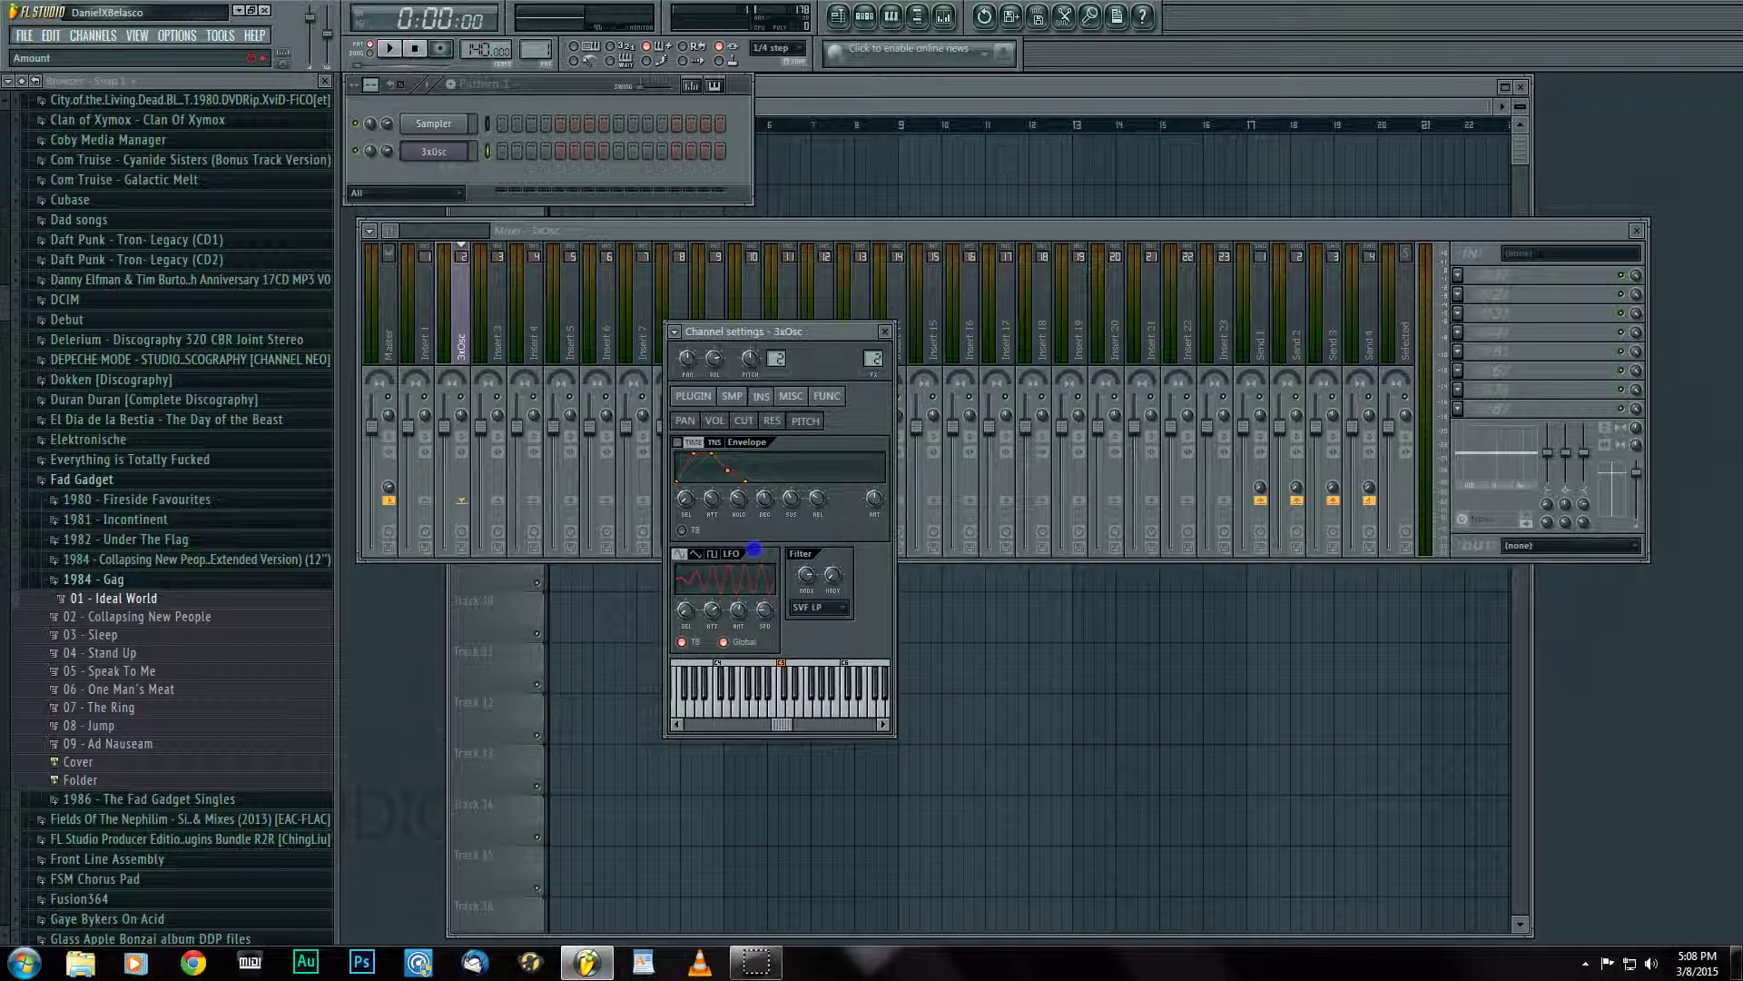
key("q")
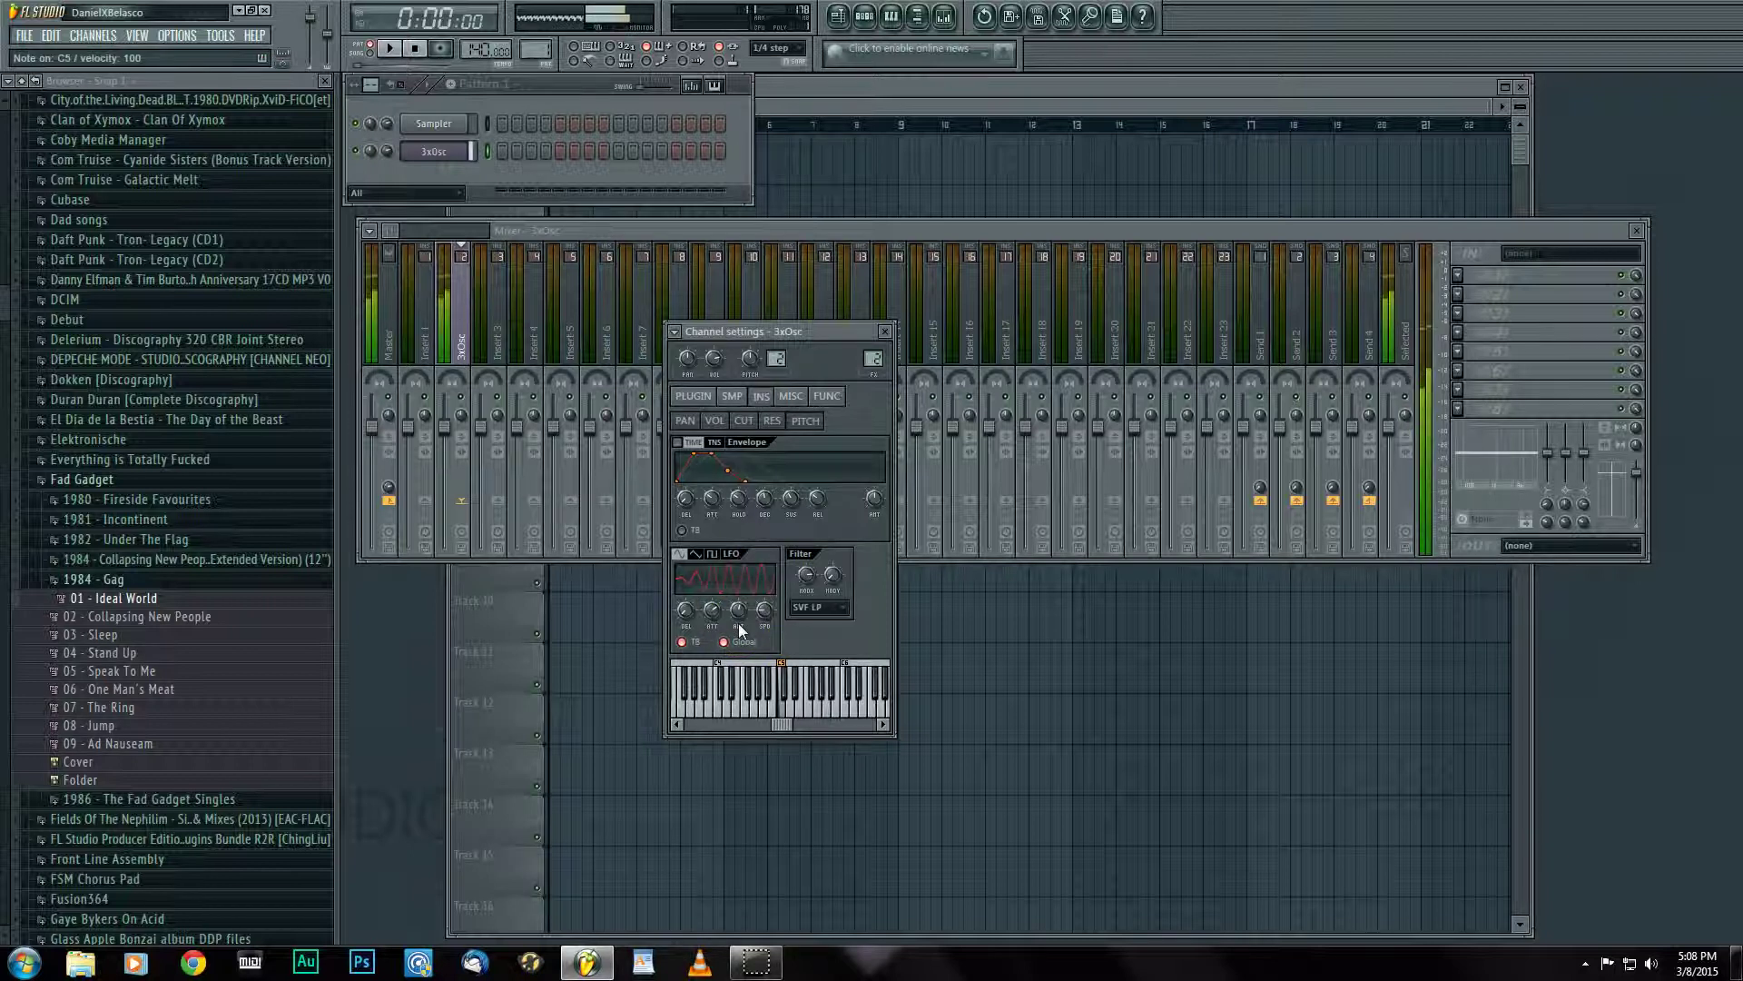
Set the pitch LFO's predelay time to the 64 steps preset and audition the sound.
right_click(689, 610)
mouse_move(718, 637)
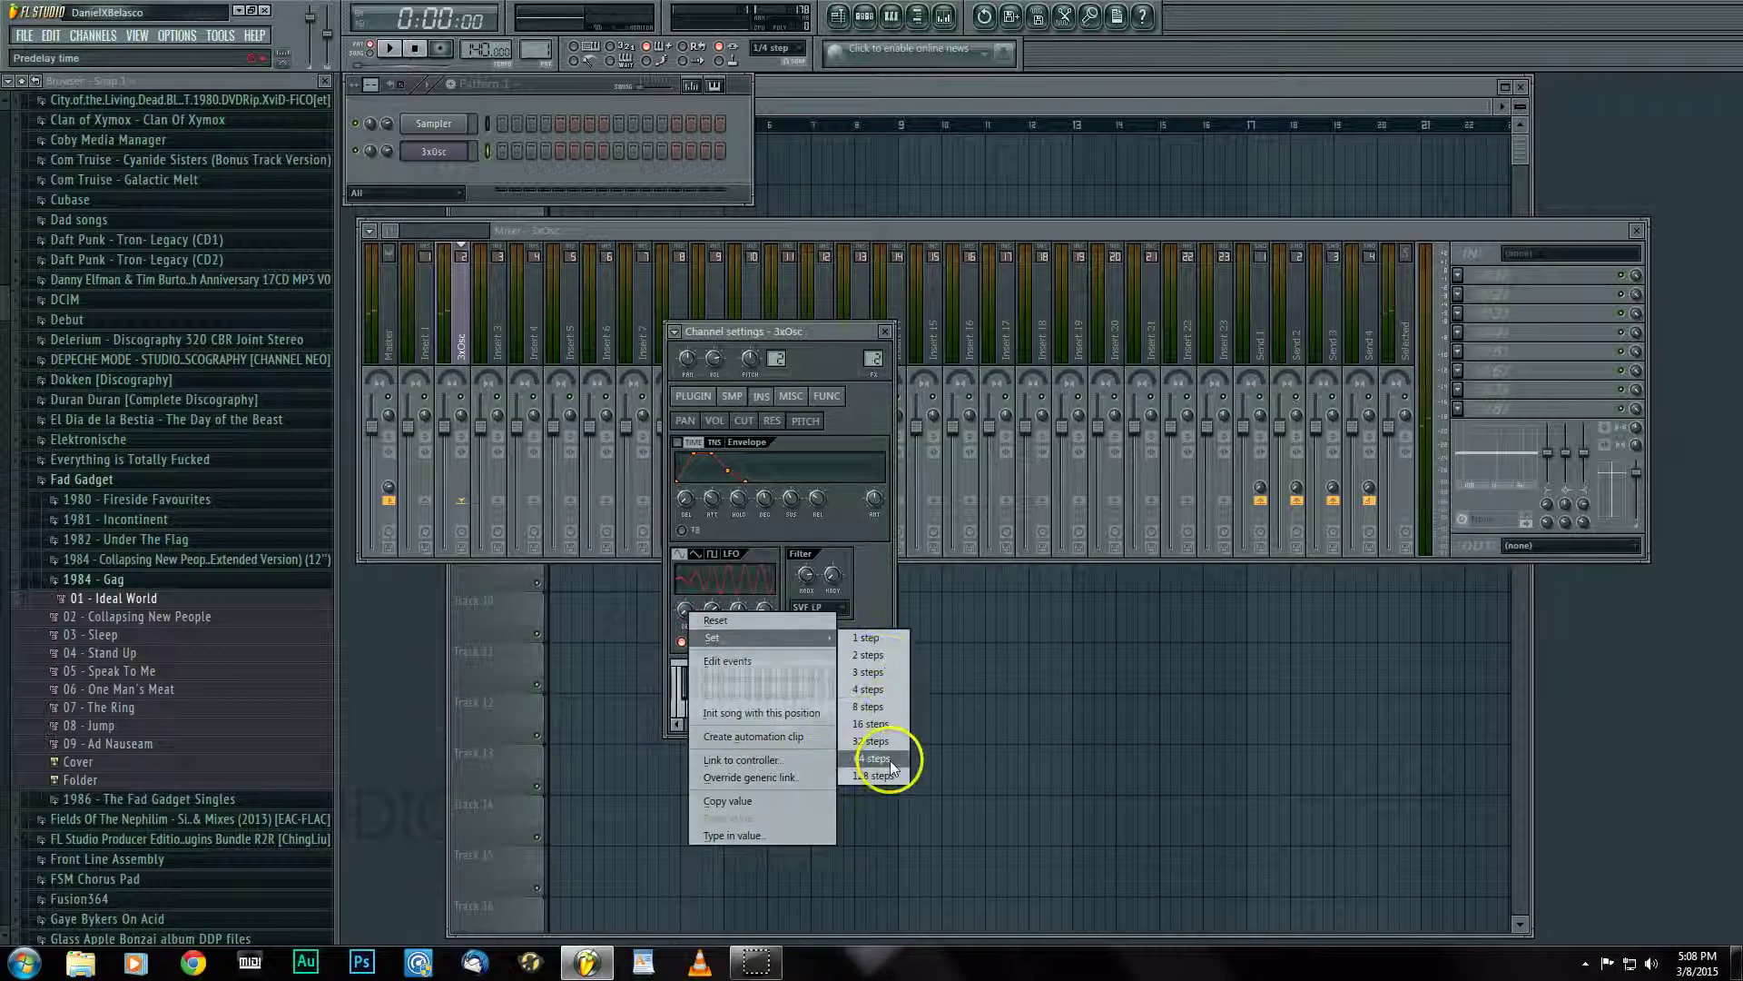
left_click(891, 761)
left_click(715, 662)
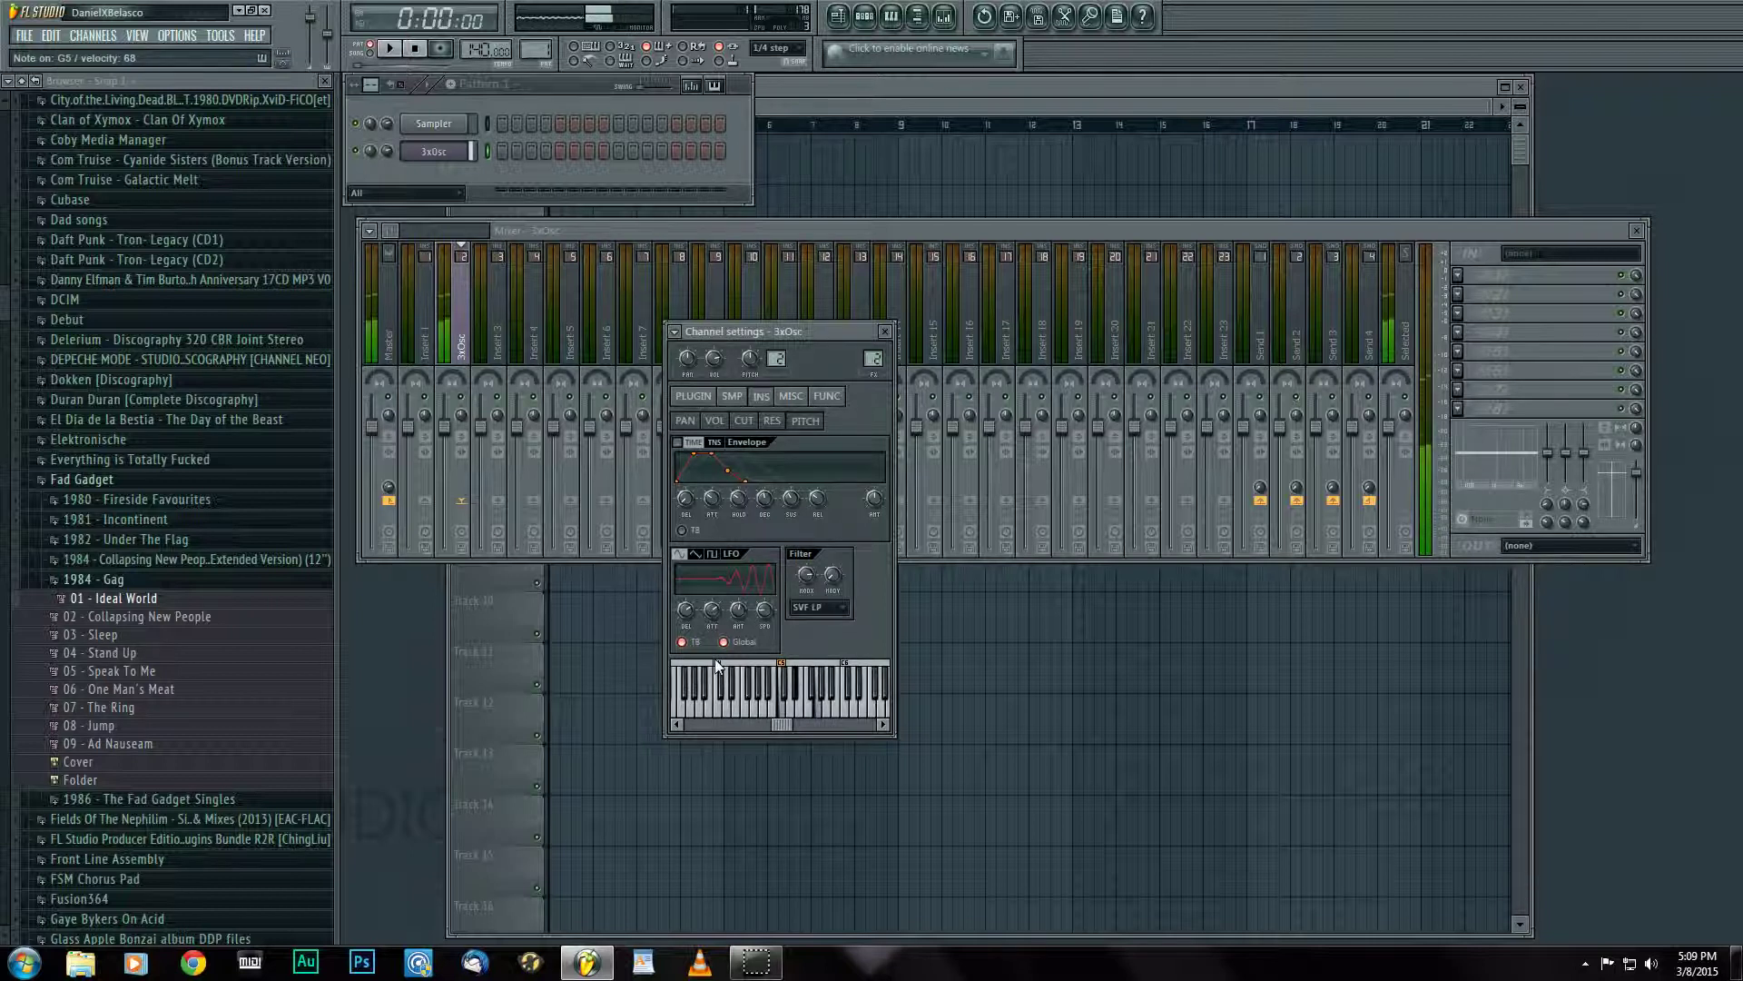
Set the pitch LFO's speed to the 2 steps preset and its predelay time to the 32 steps preset.
left_click(766, 607)
right_click(766, 606)
mouse_move(817, 632)
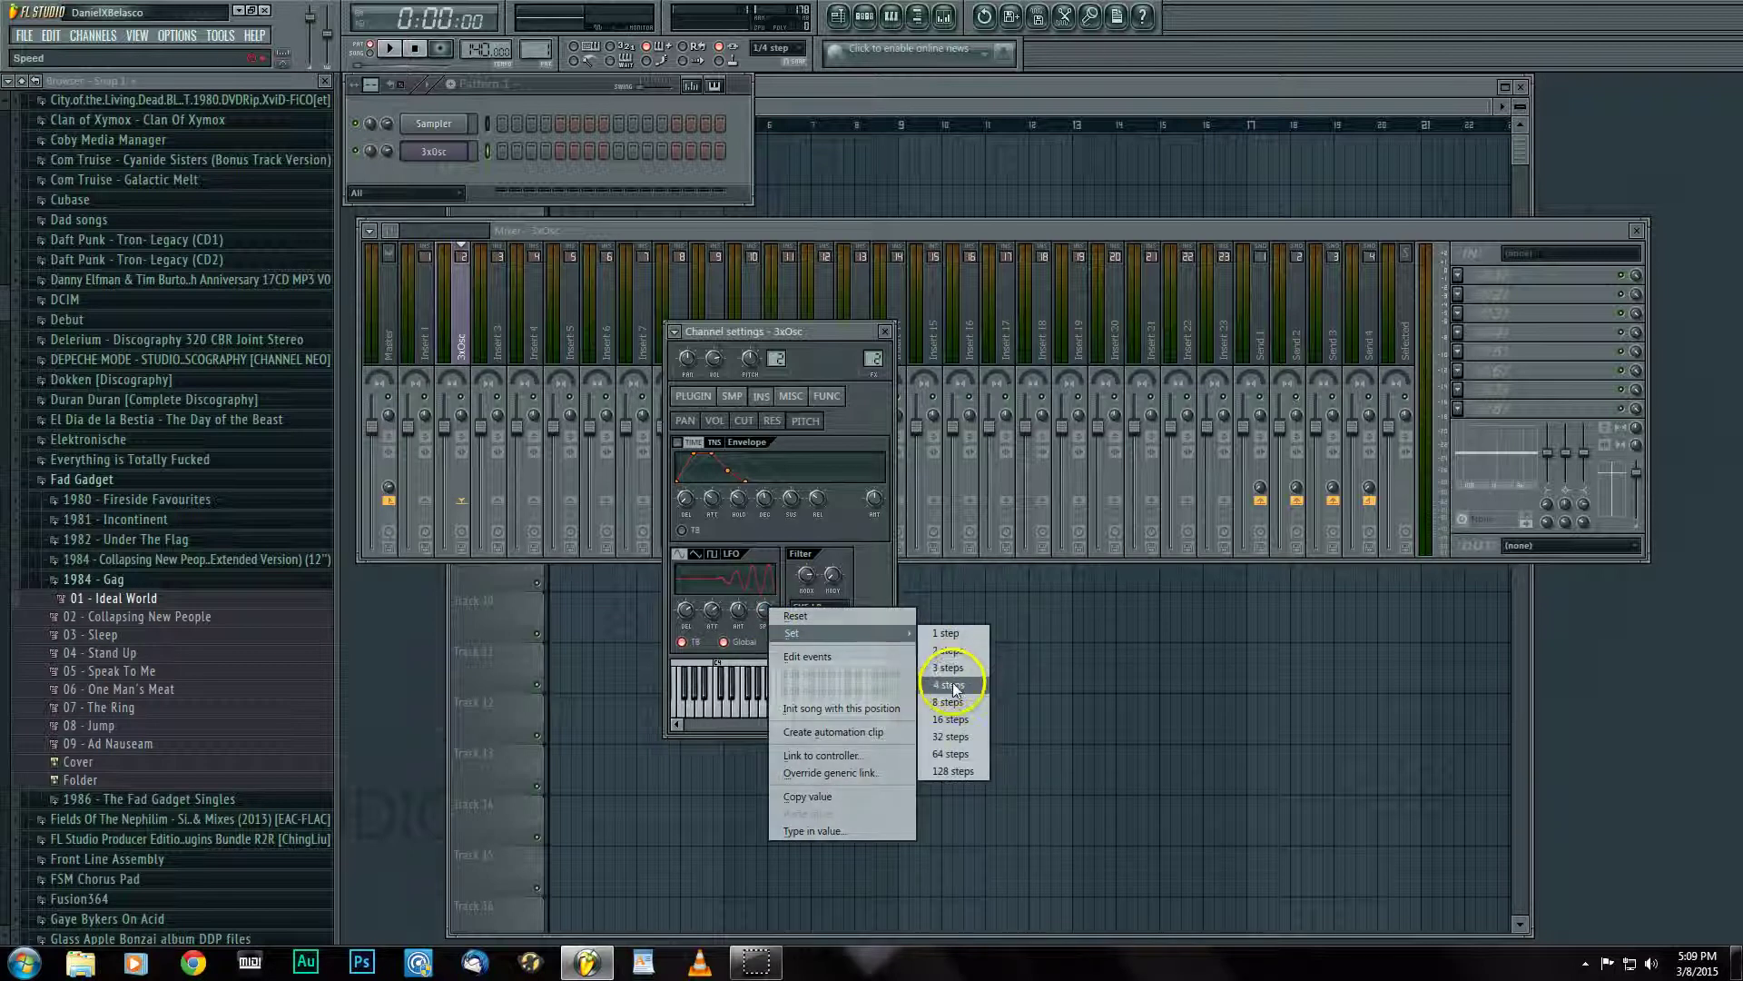
left_click(963, 656)
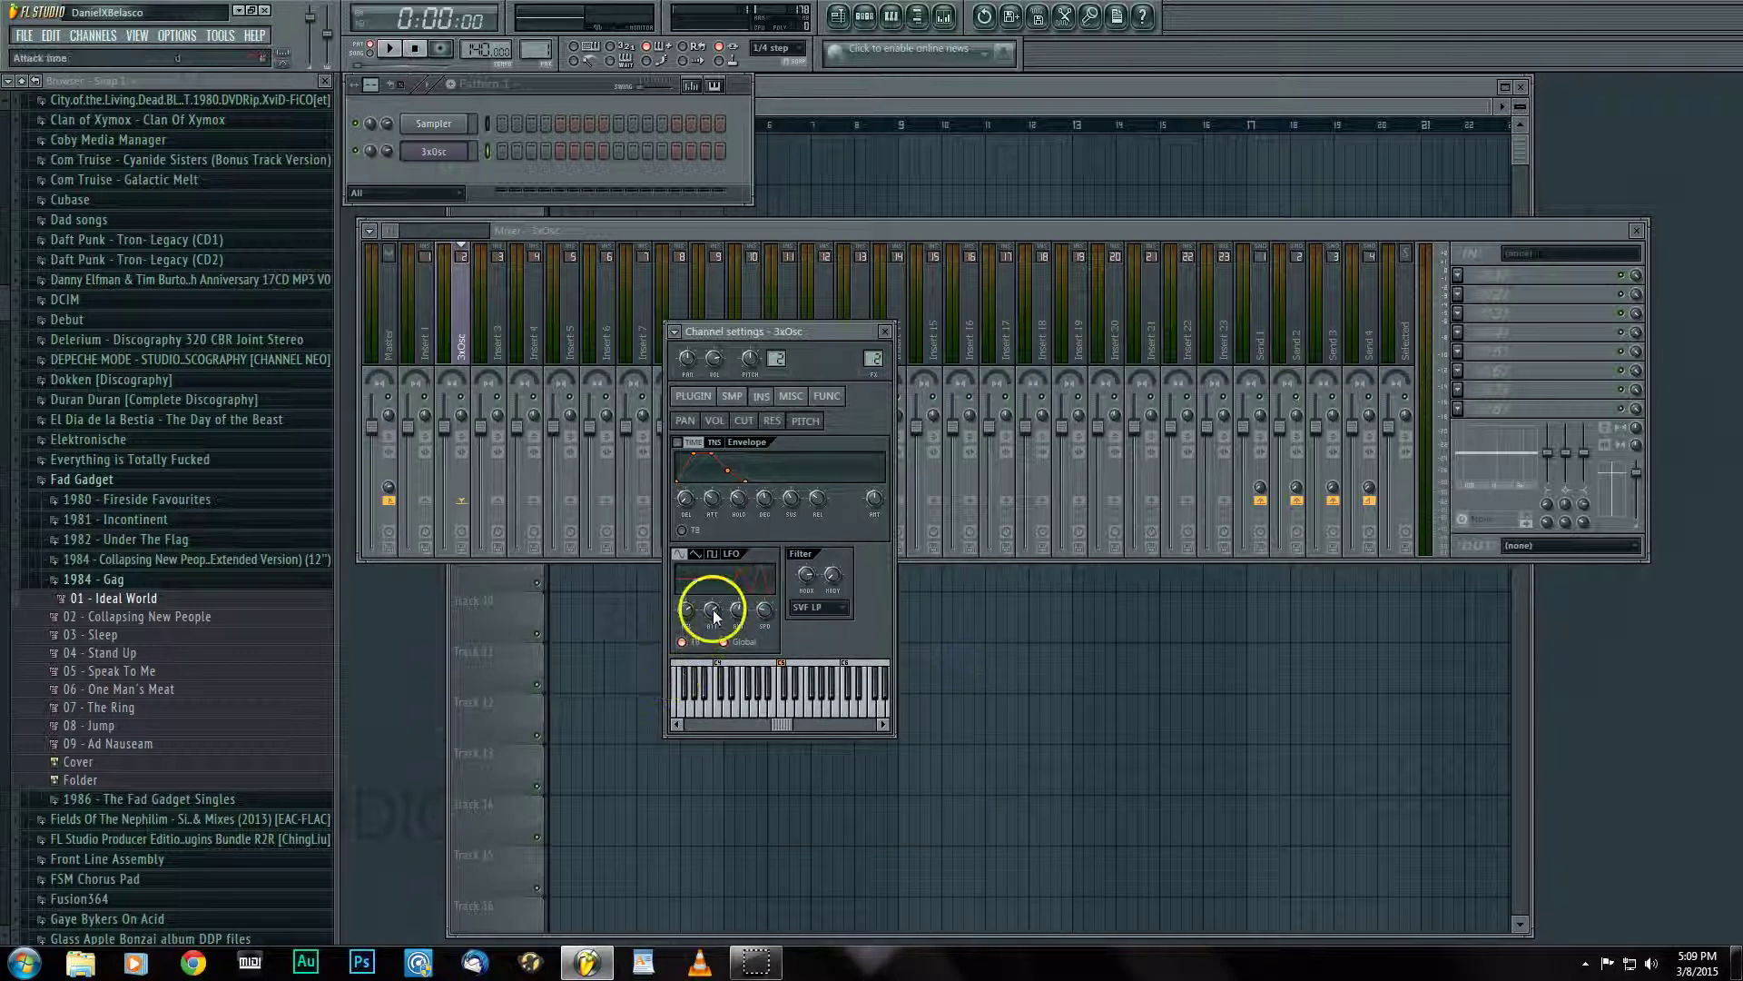
right_click(683, 618)
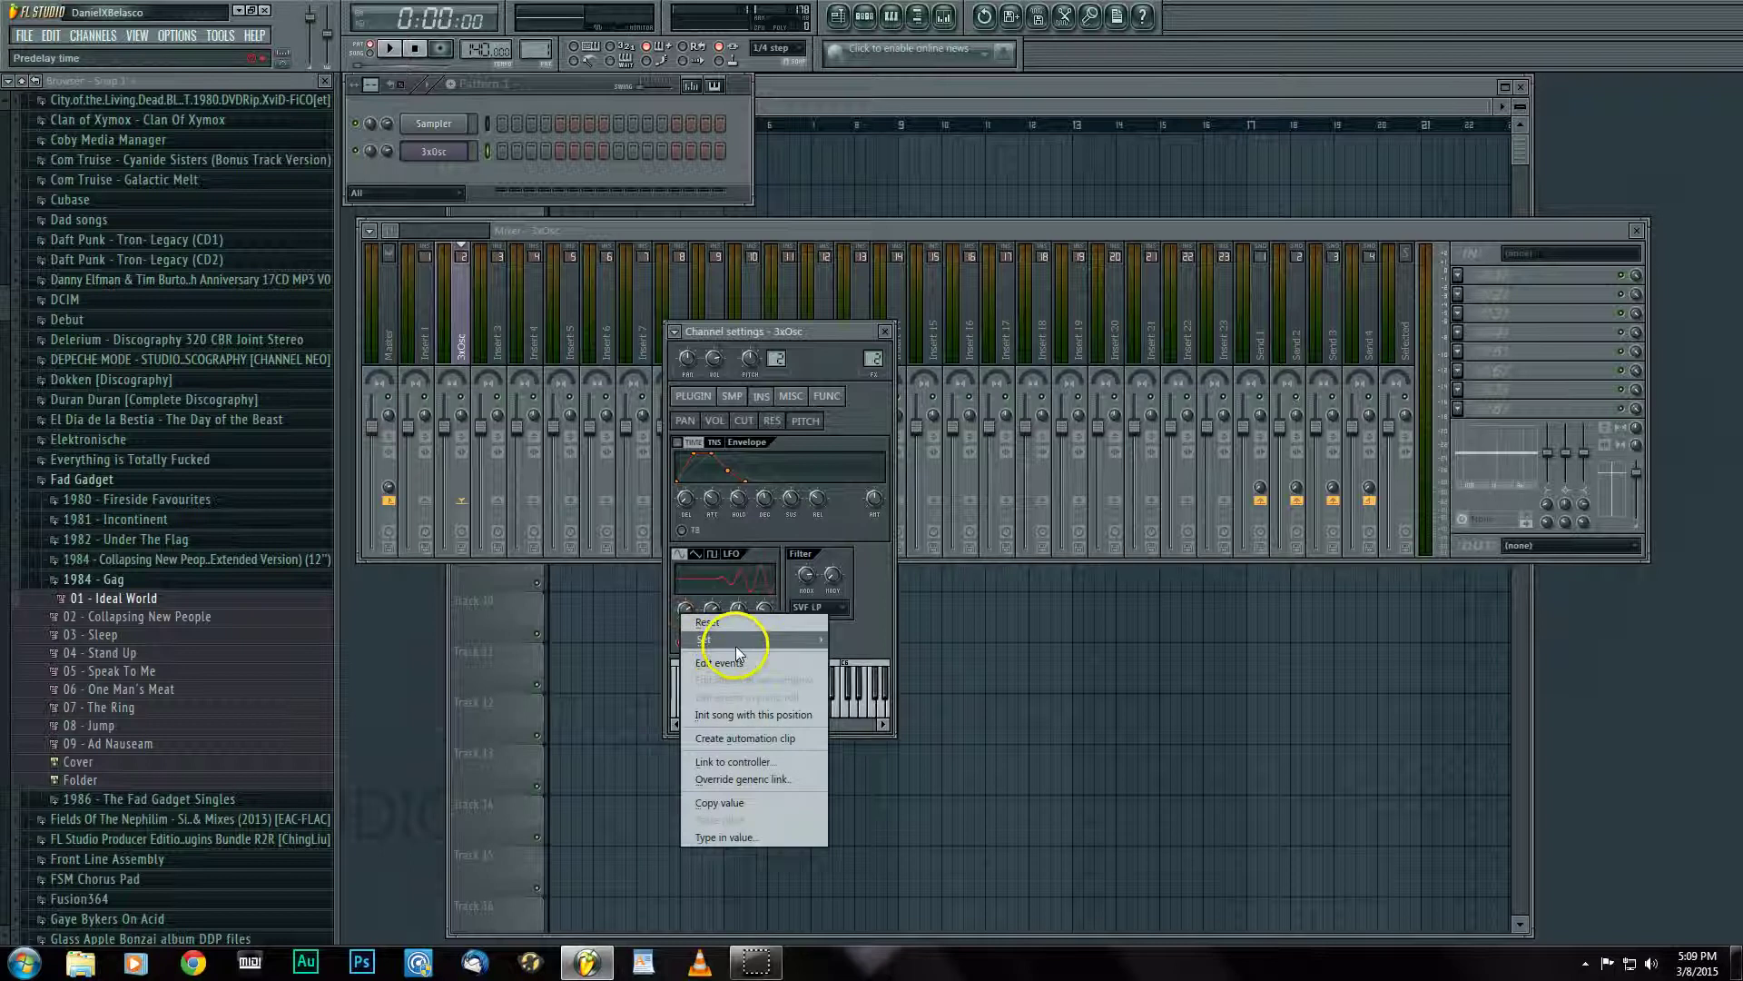
mouse_move(726, 639)
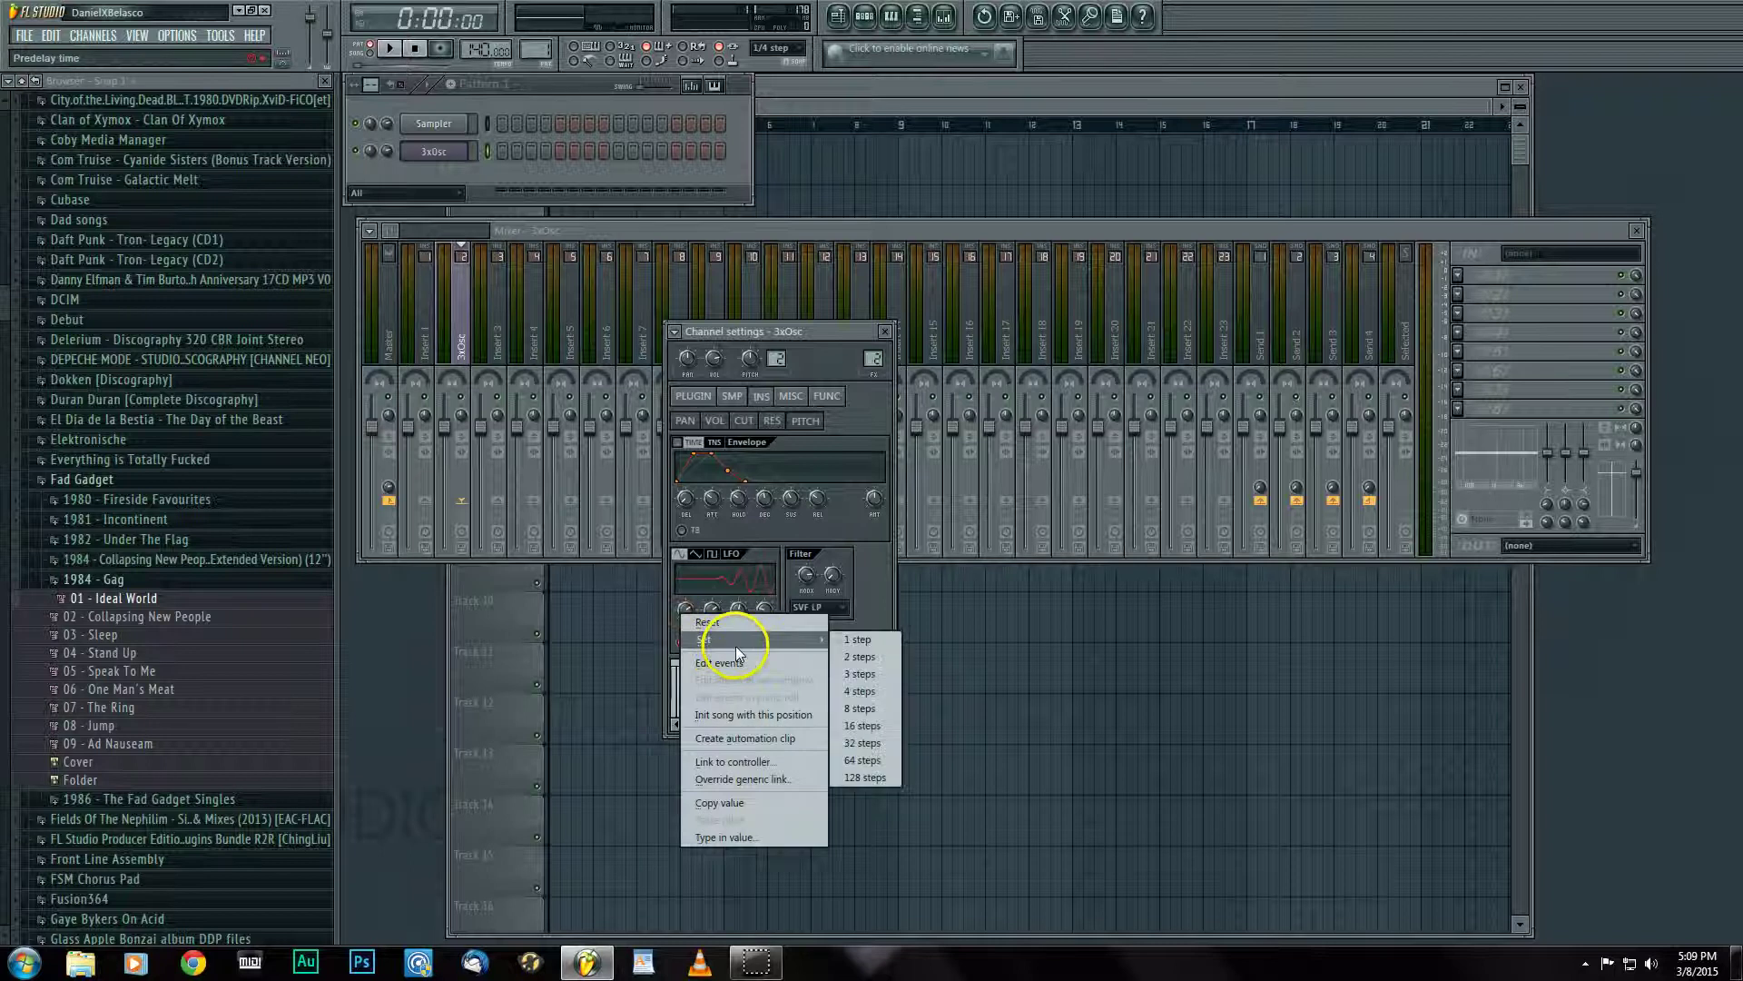
left_click(880, 743)
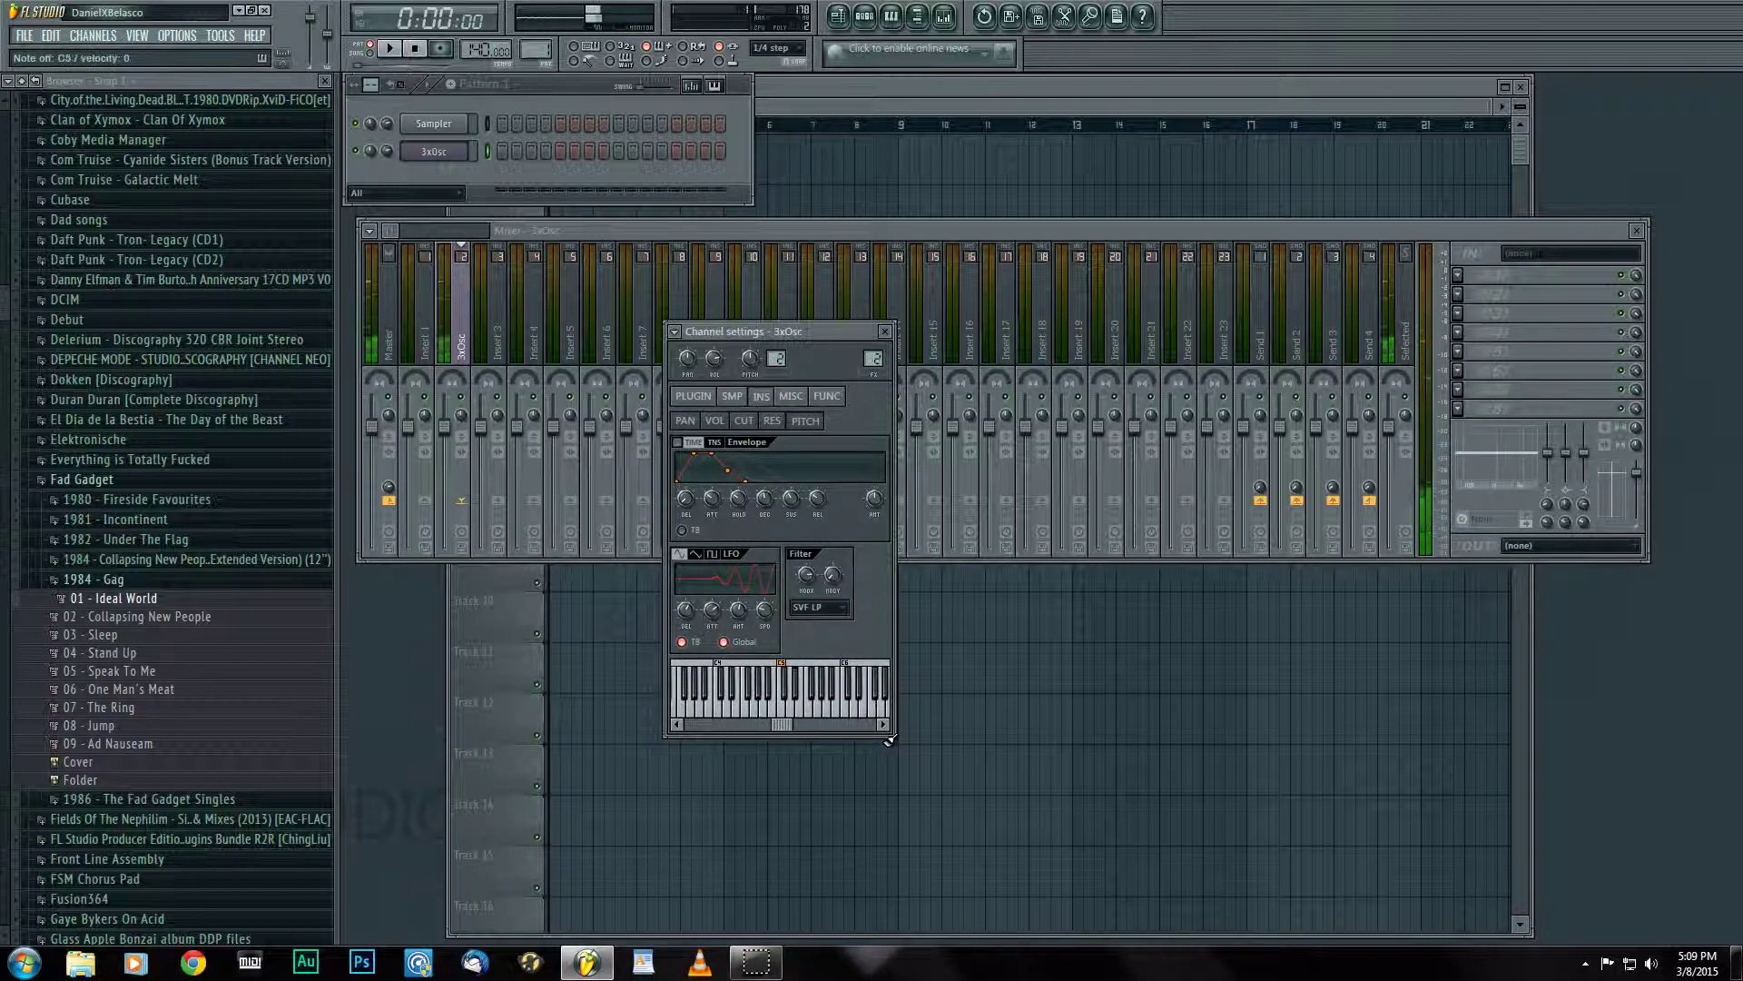
Adjust the cutoff envelope's modulation amount and fine-tune the amount of the pitch LFO.
left_click(742, 420)
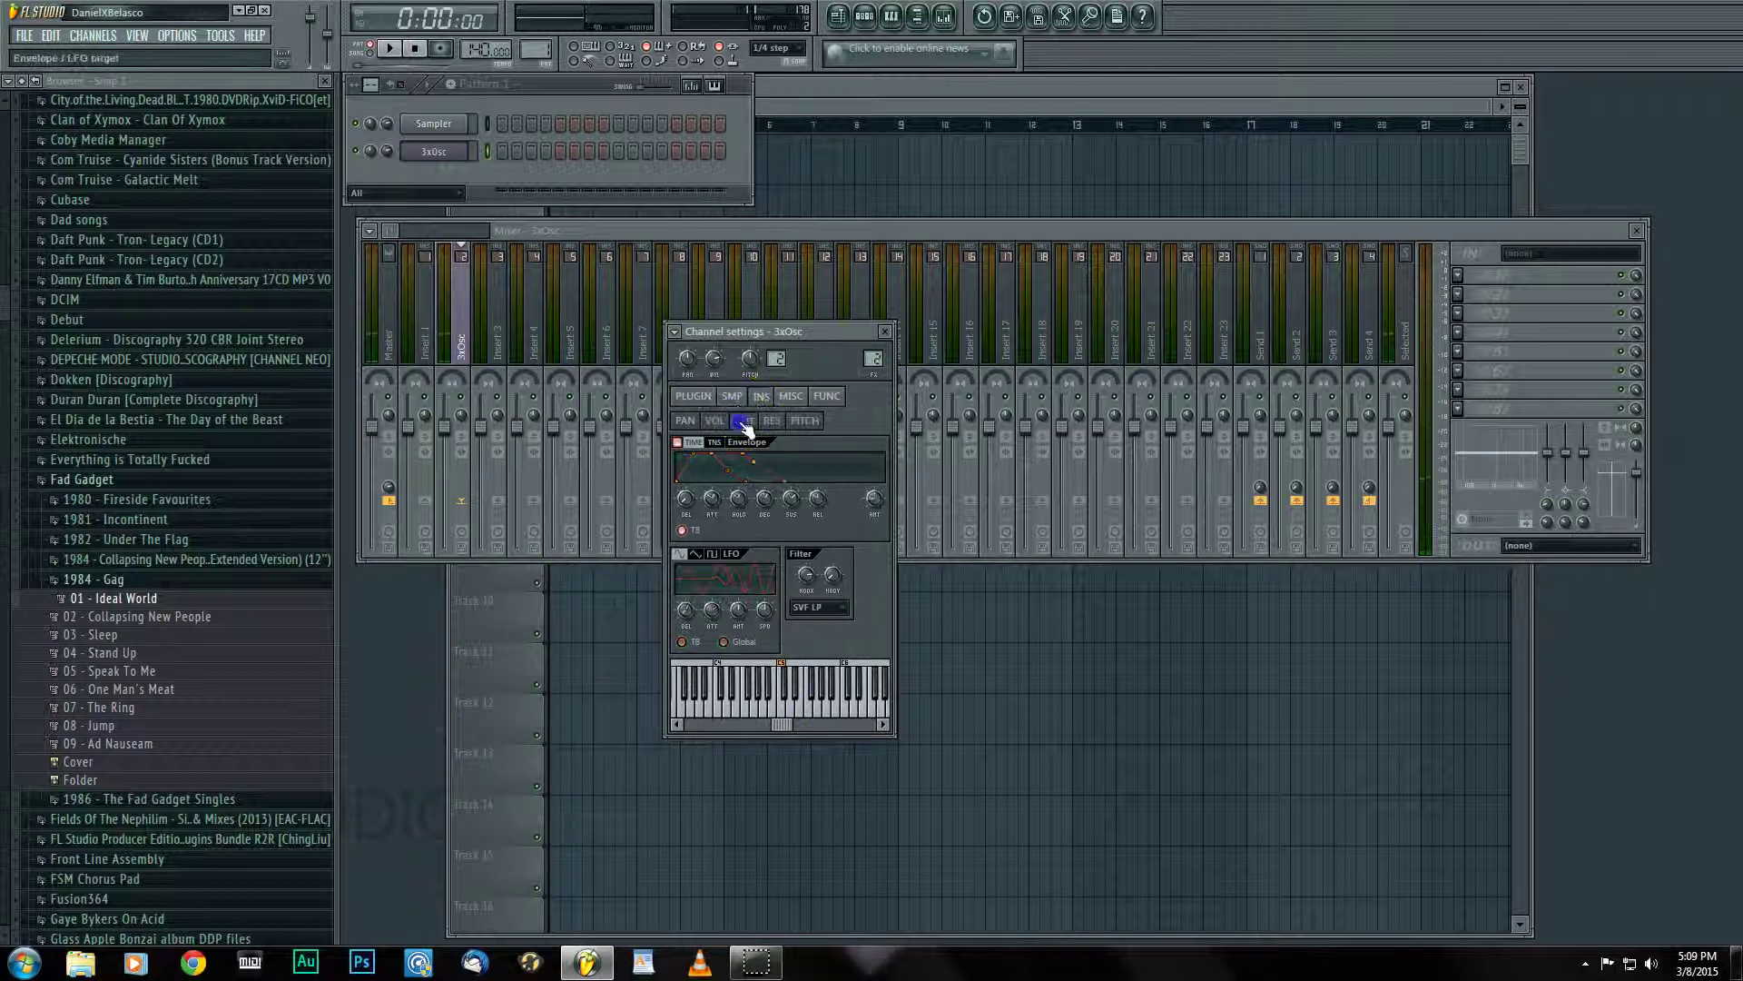
left_click_drag(877, 499, 877, 463)
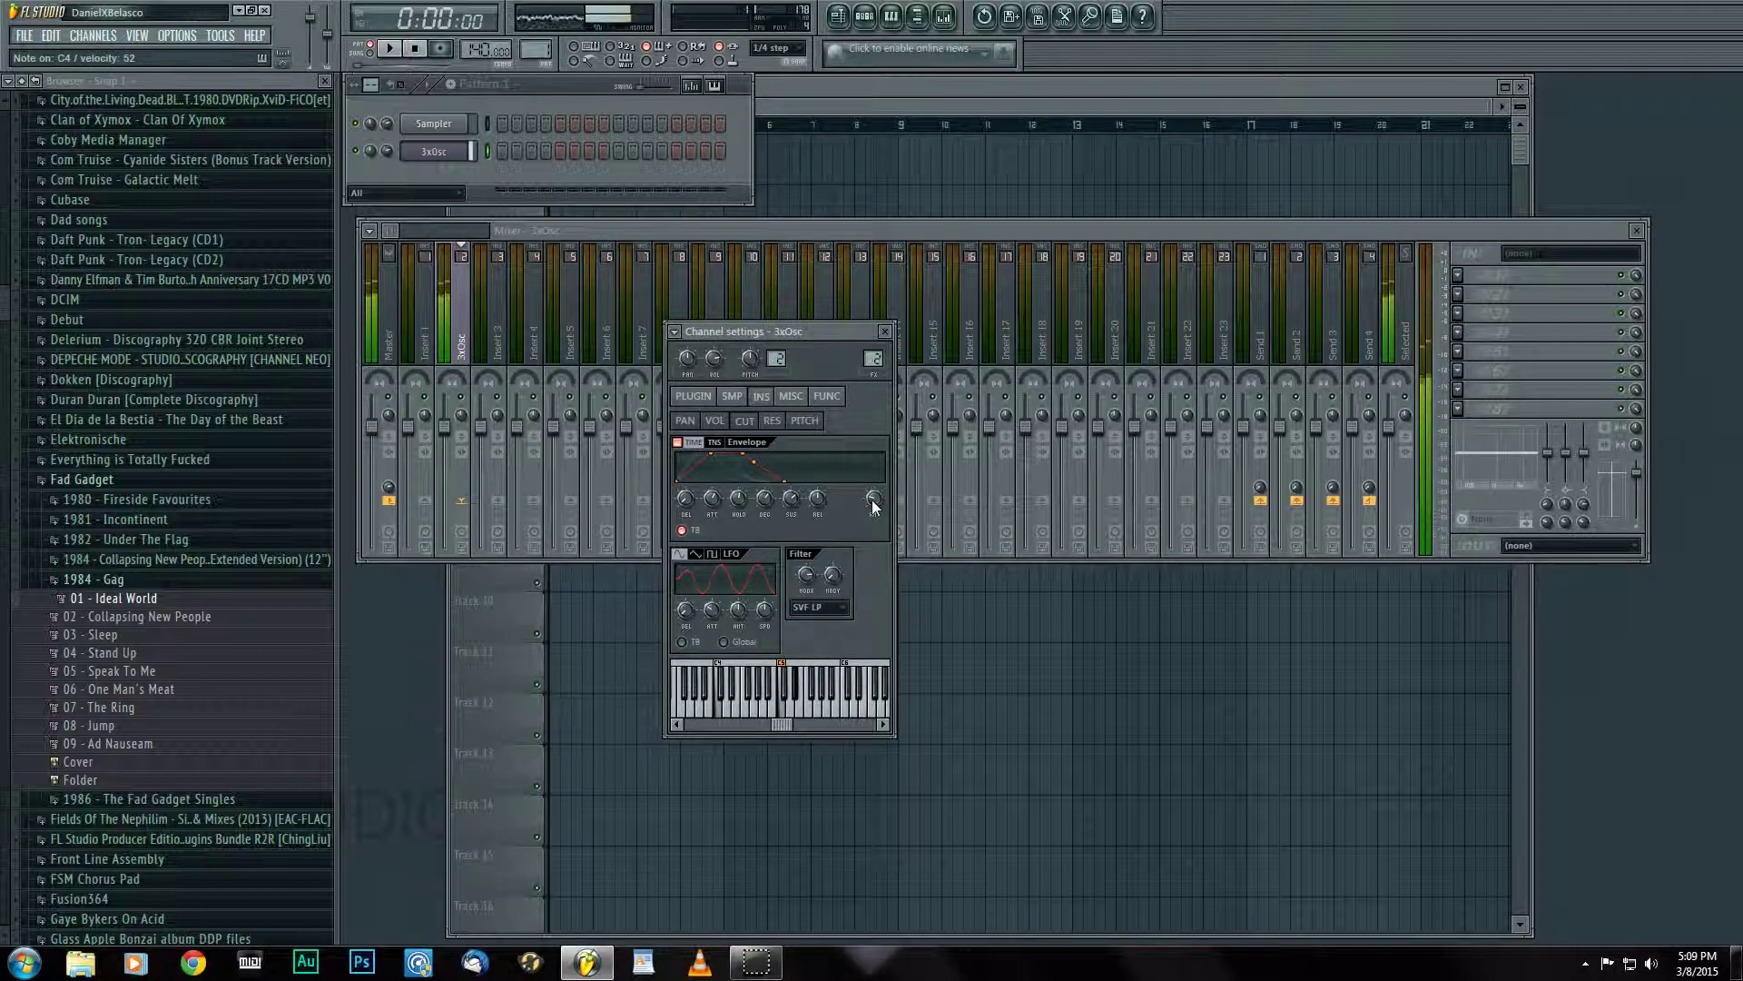
left_click_drag(873, 506, 739, 626)
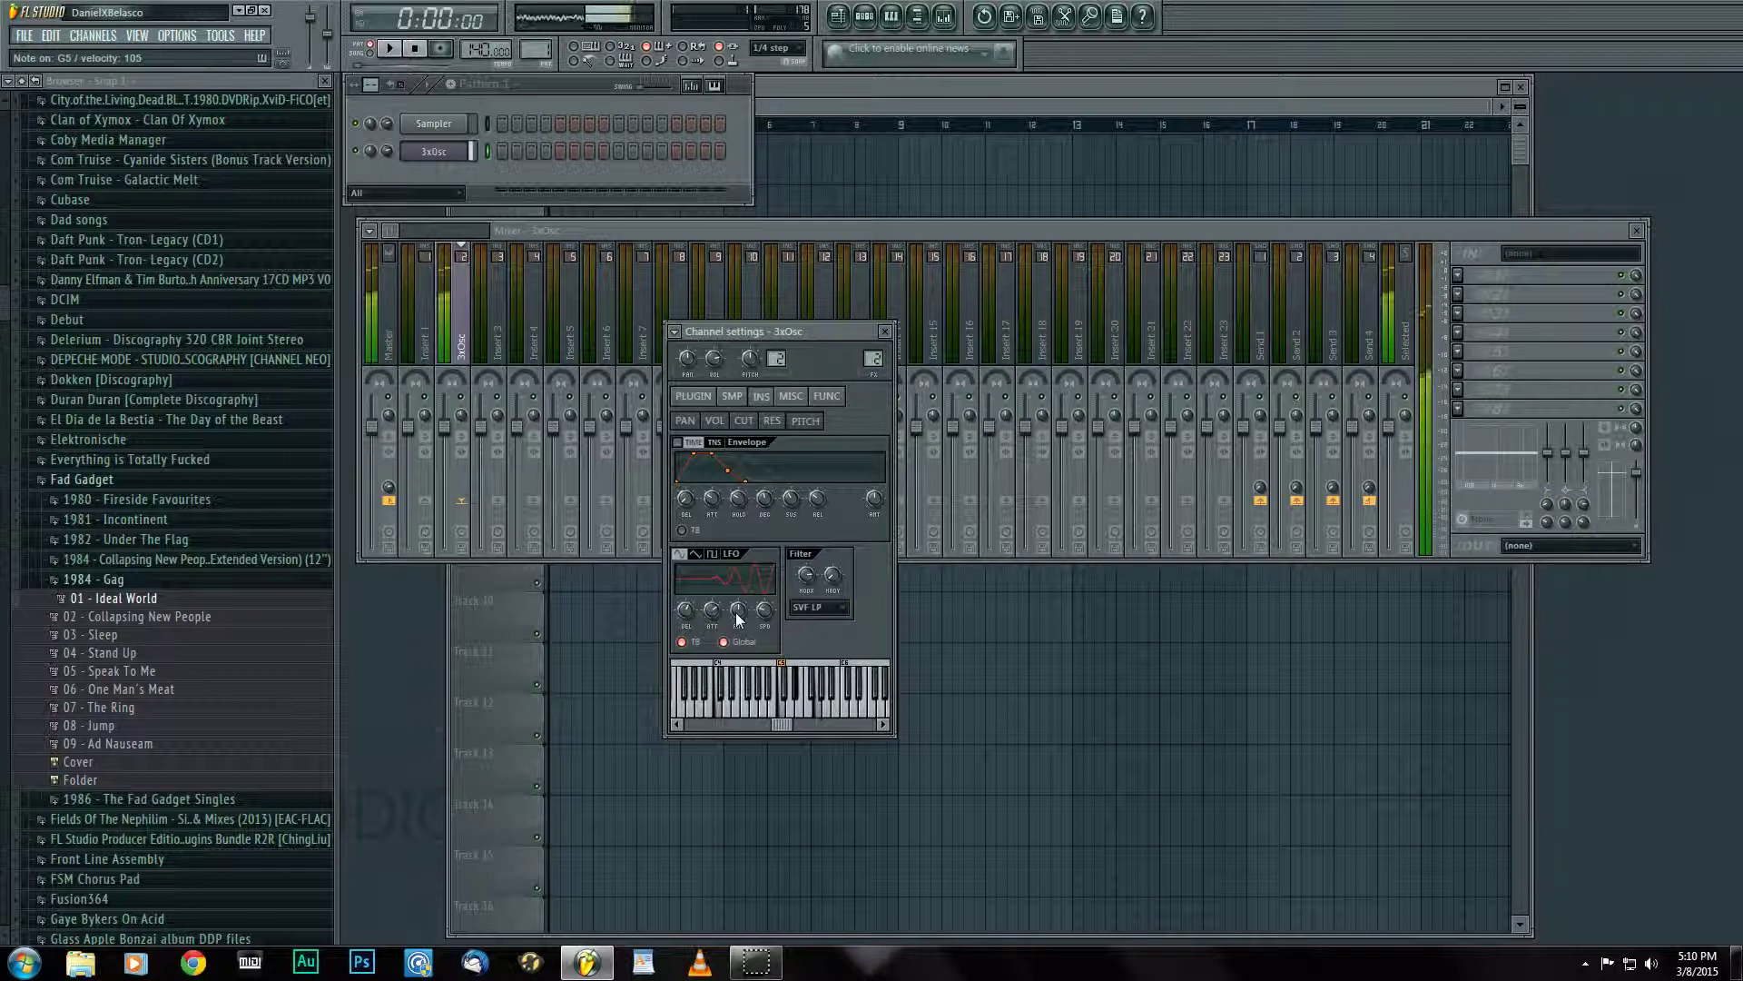
Readjust the filter cutoff frequency and the cutoff envelope's modulation amount while auditioning notes.
left_click(744, 421)
left_click(843, 560)
left_click_drag(807, 574, 804, 631)
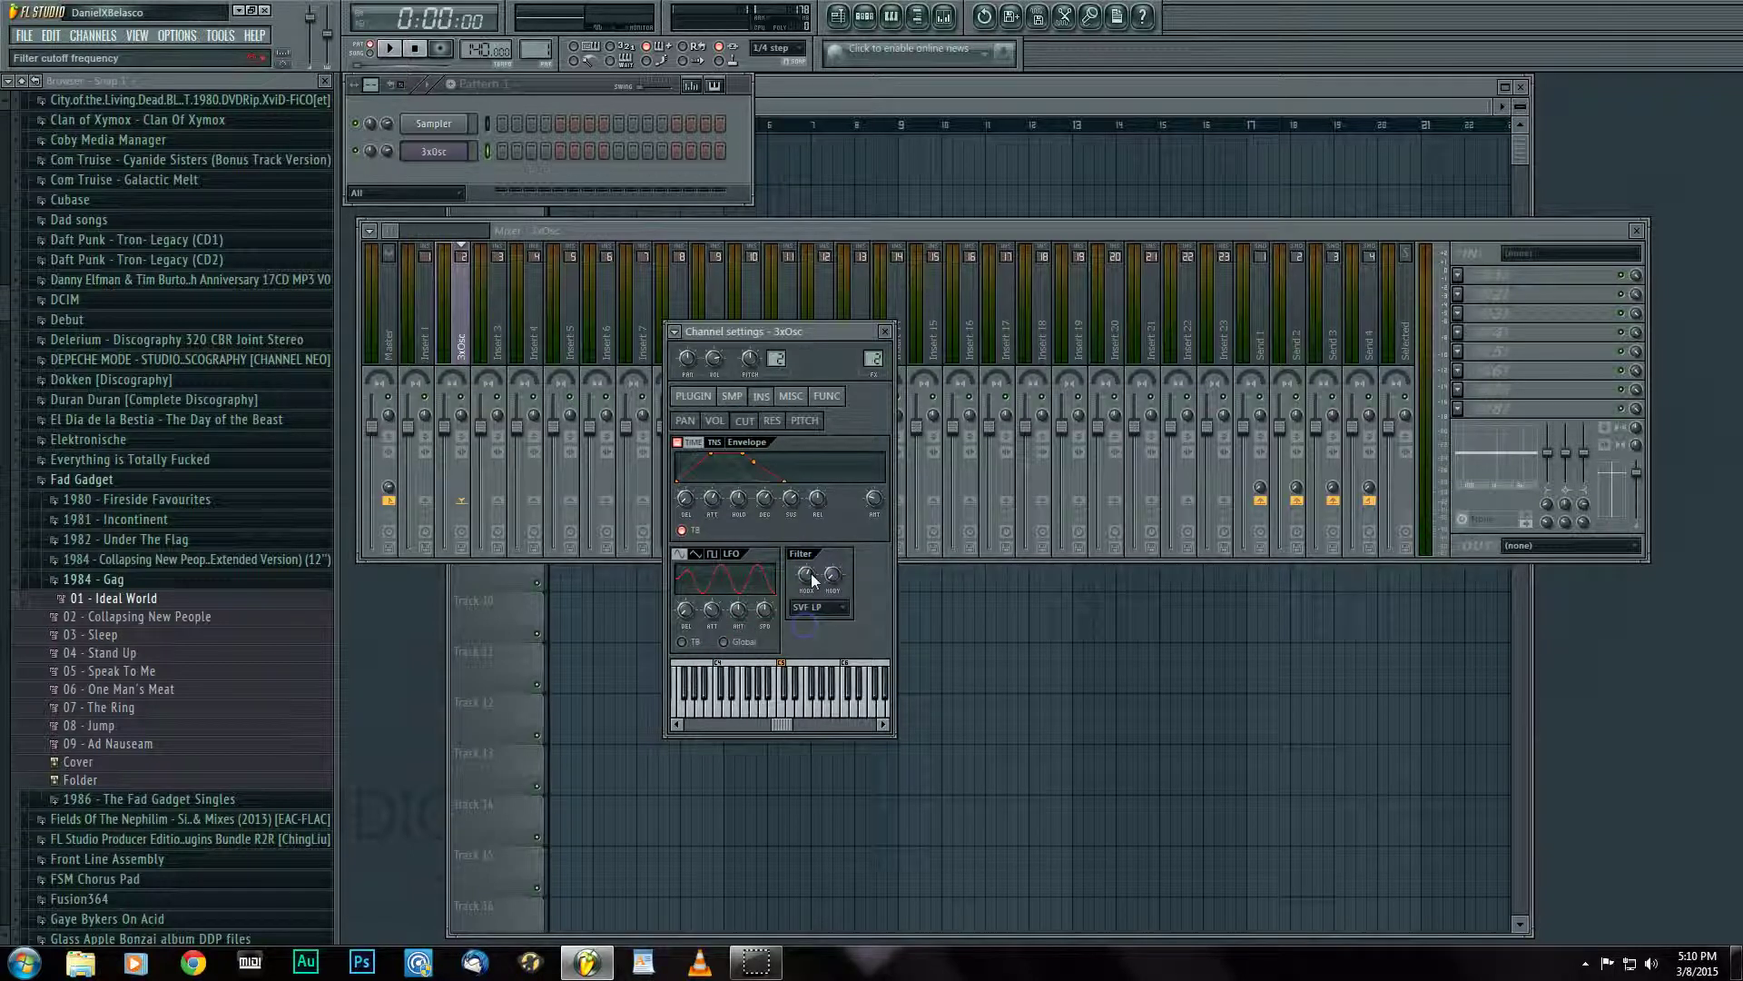
key("z")
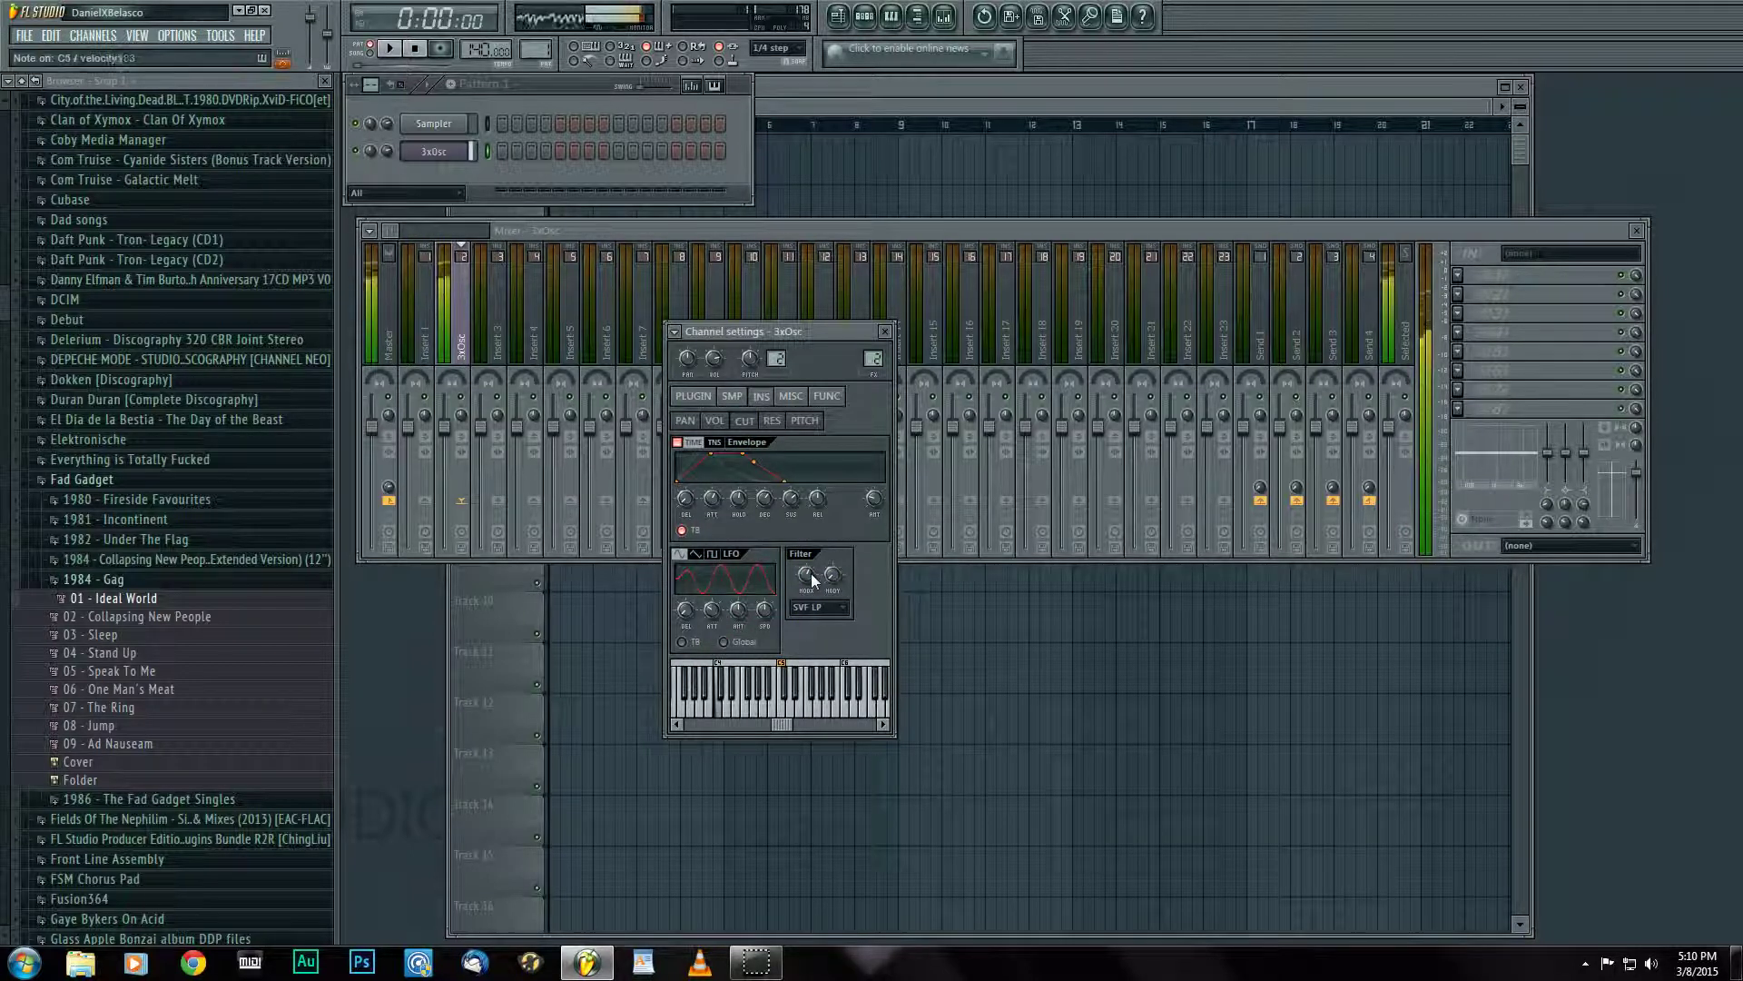
mouse_move(810, 574)
left_mouse_down()
mouse_move(819, 515)
mouse_move(873, 514)
left_mouse_up()
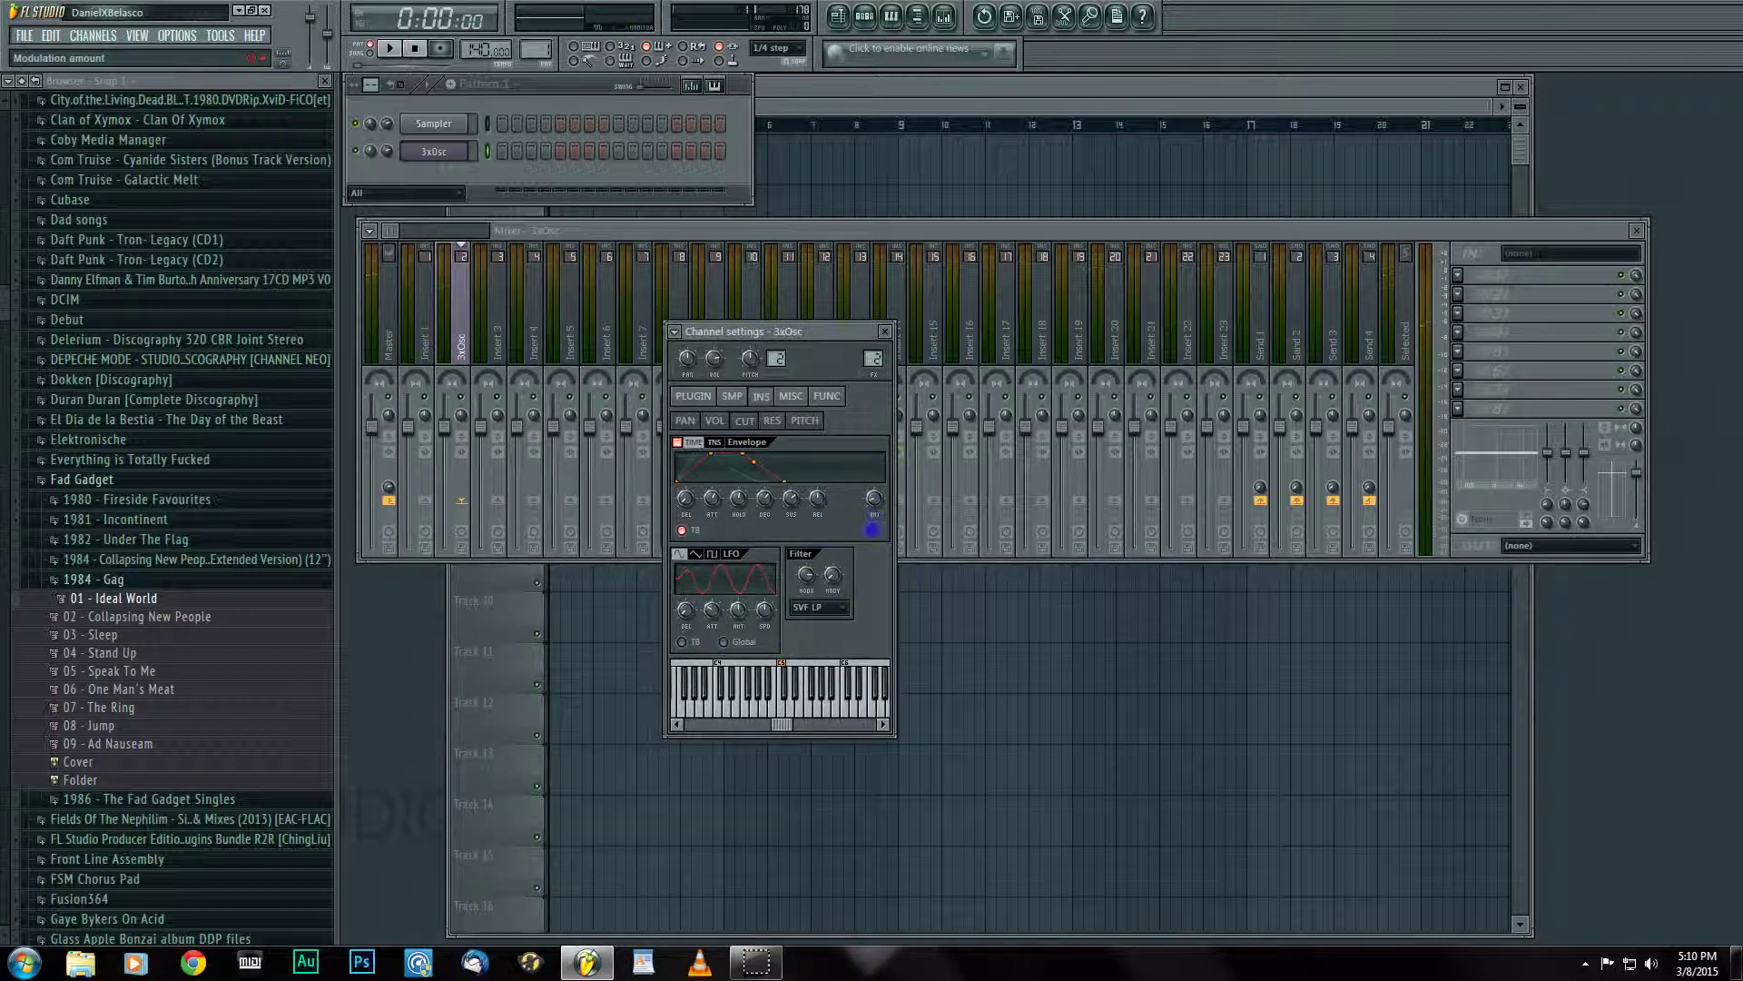
key("d")
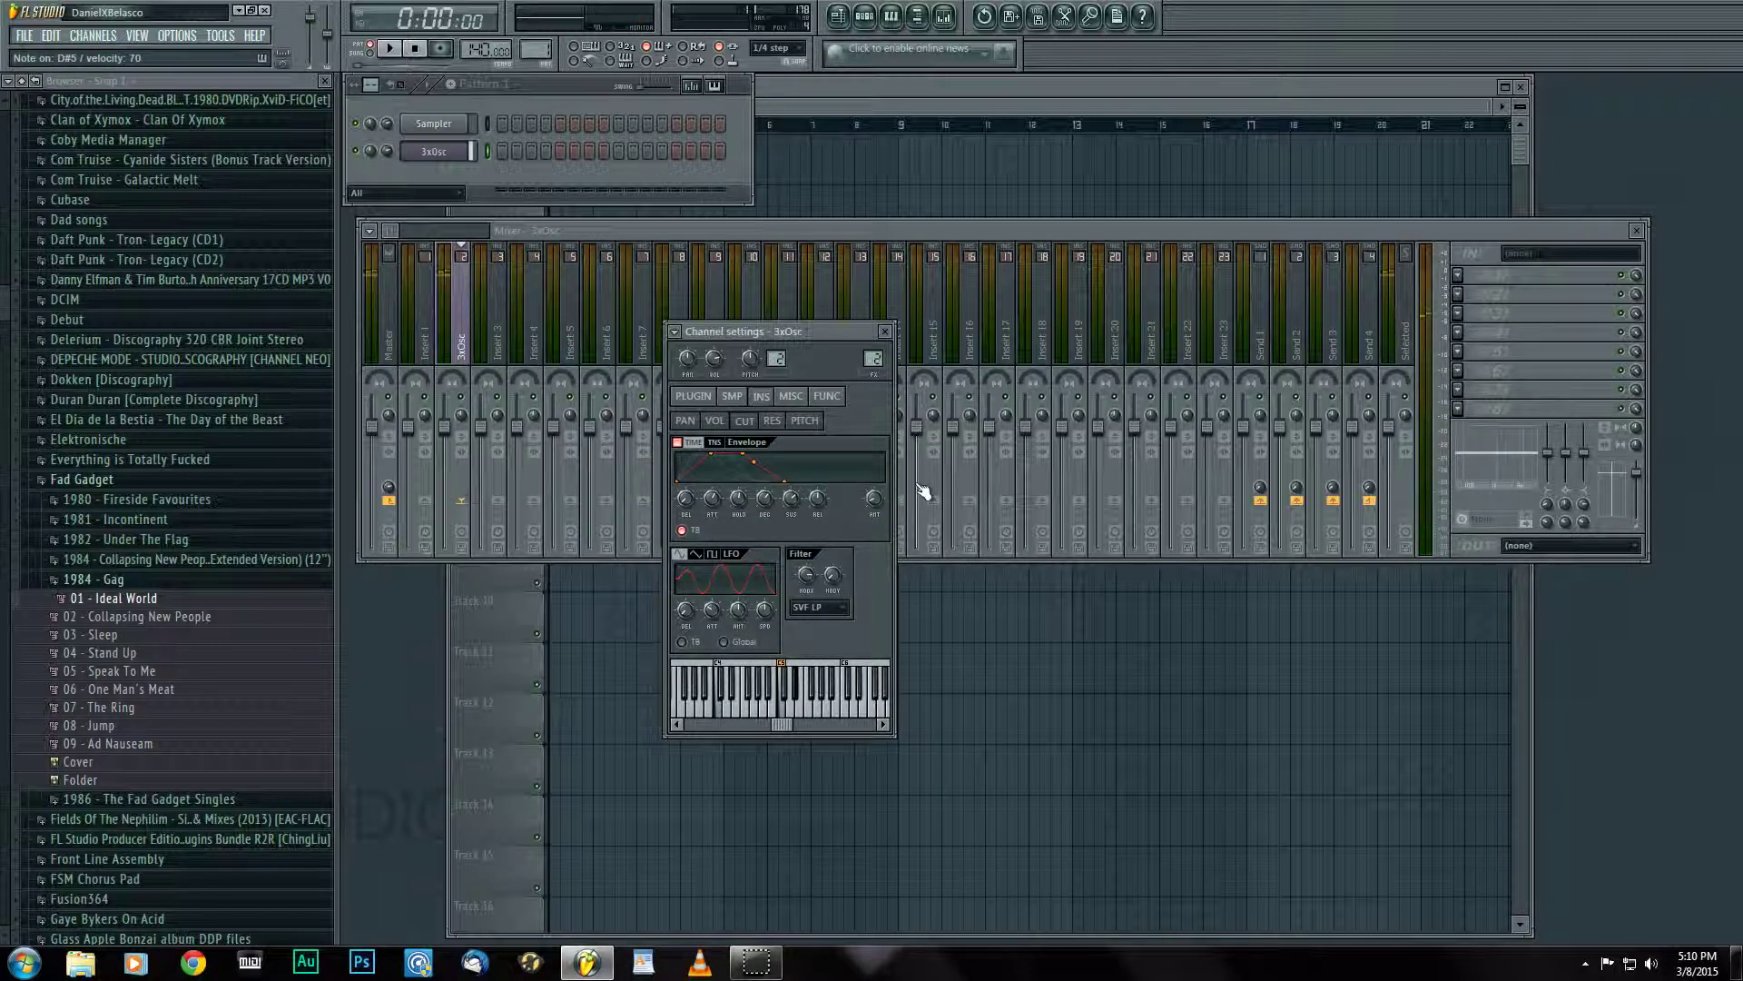
left_click(871, 500)
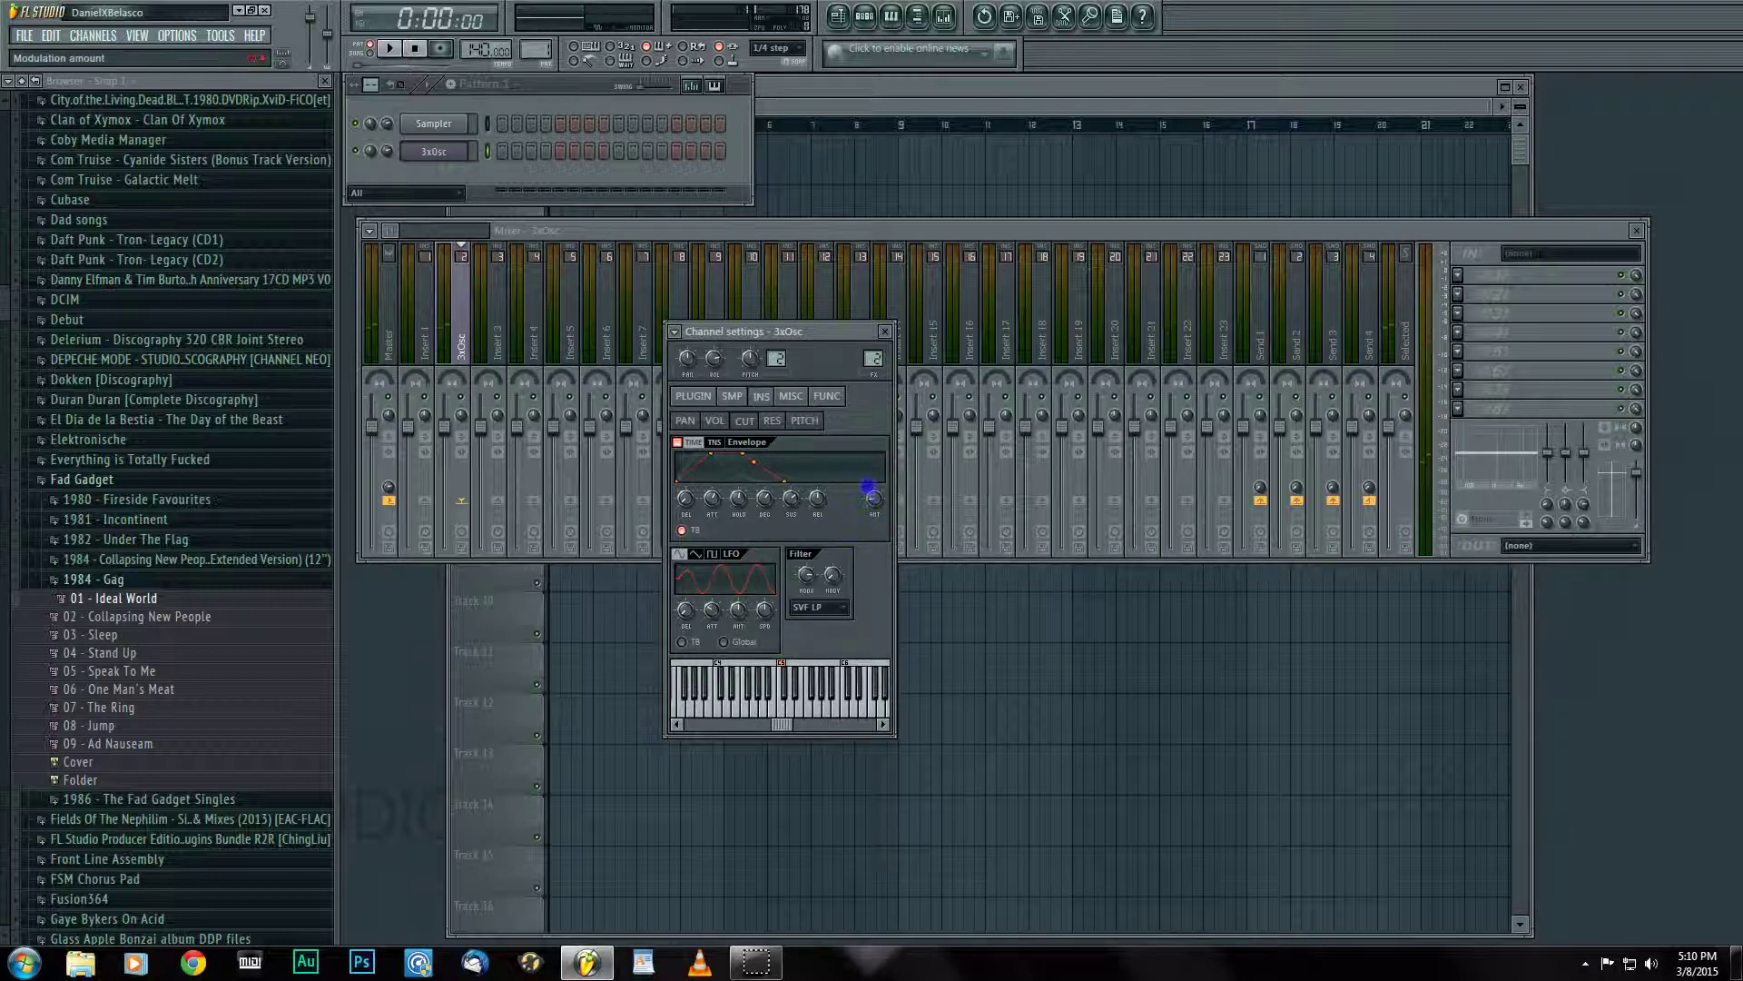
Lengthen the cutoff envelope's hold time and fine-tune its decay time.
mouse_move(738, 500)
left_mouse_down()
mouse_move(739, 476)
mouse_move(765, 498)
left_mouse_up()
left_click(764, 499)
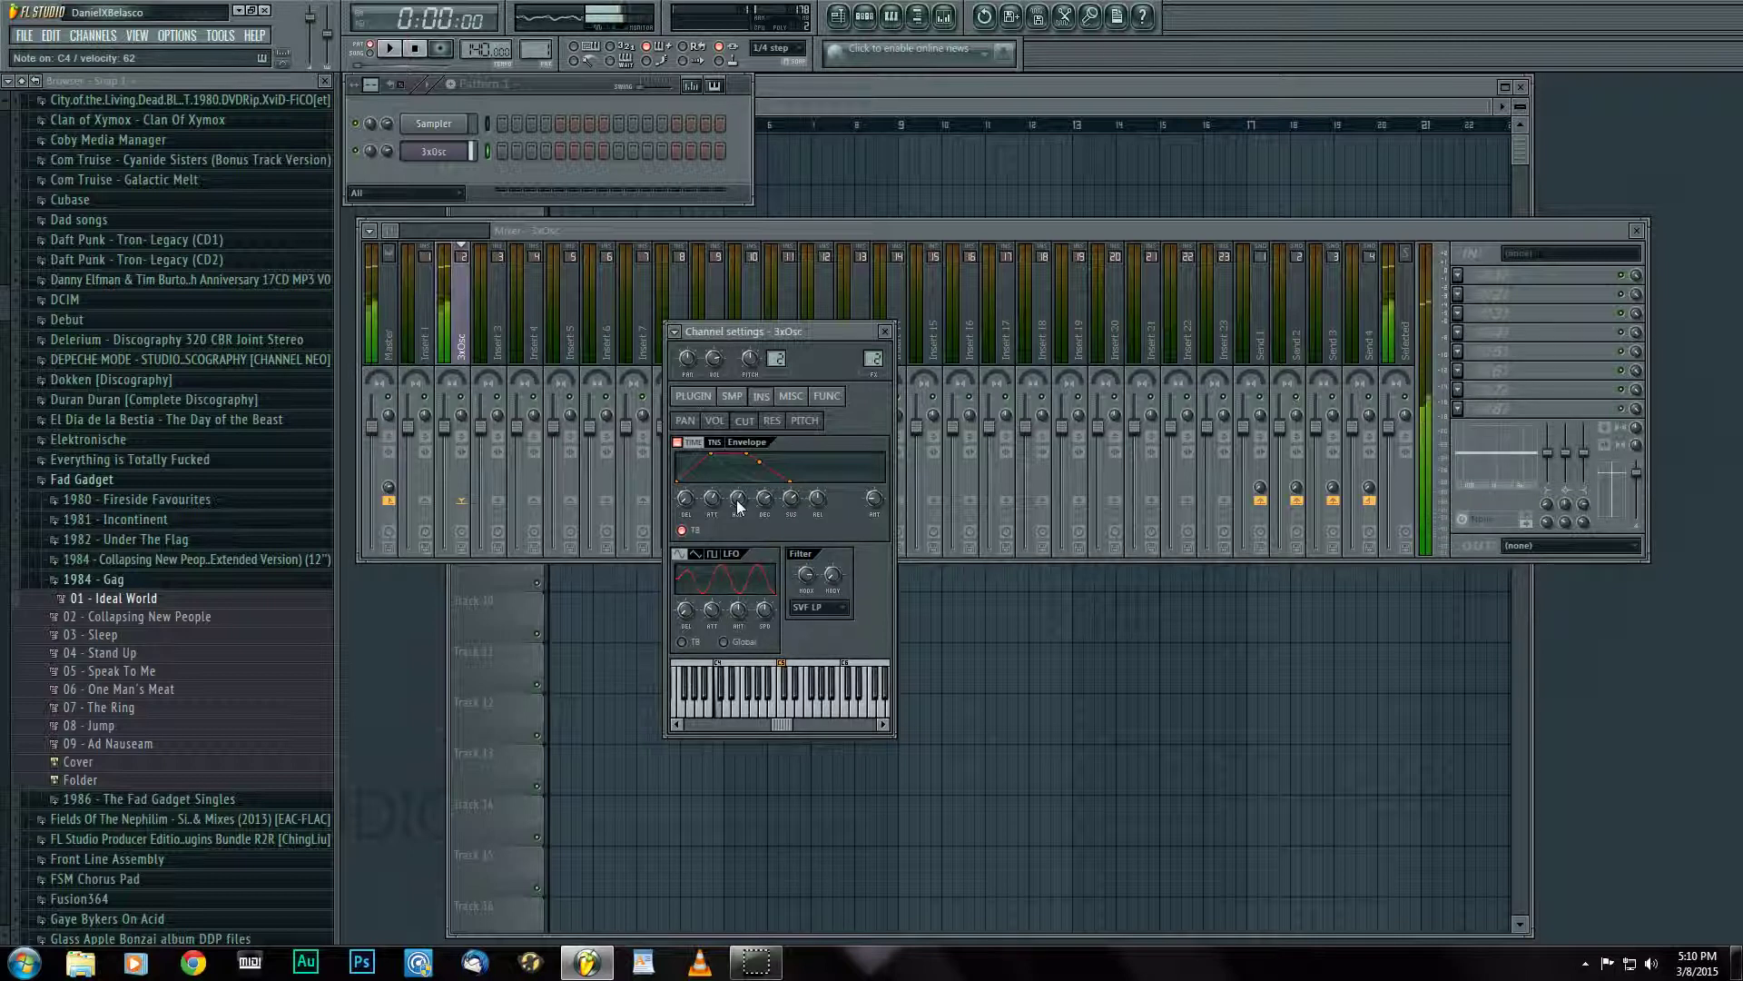
mouse_move(764, 499)
left_mouse_down()
mouse_move(799, 525)
mouse_move(764, 504)
left_mouse_up()
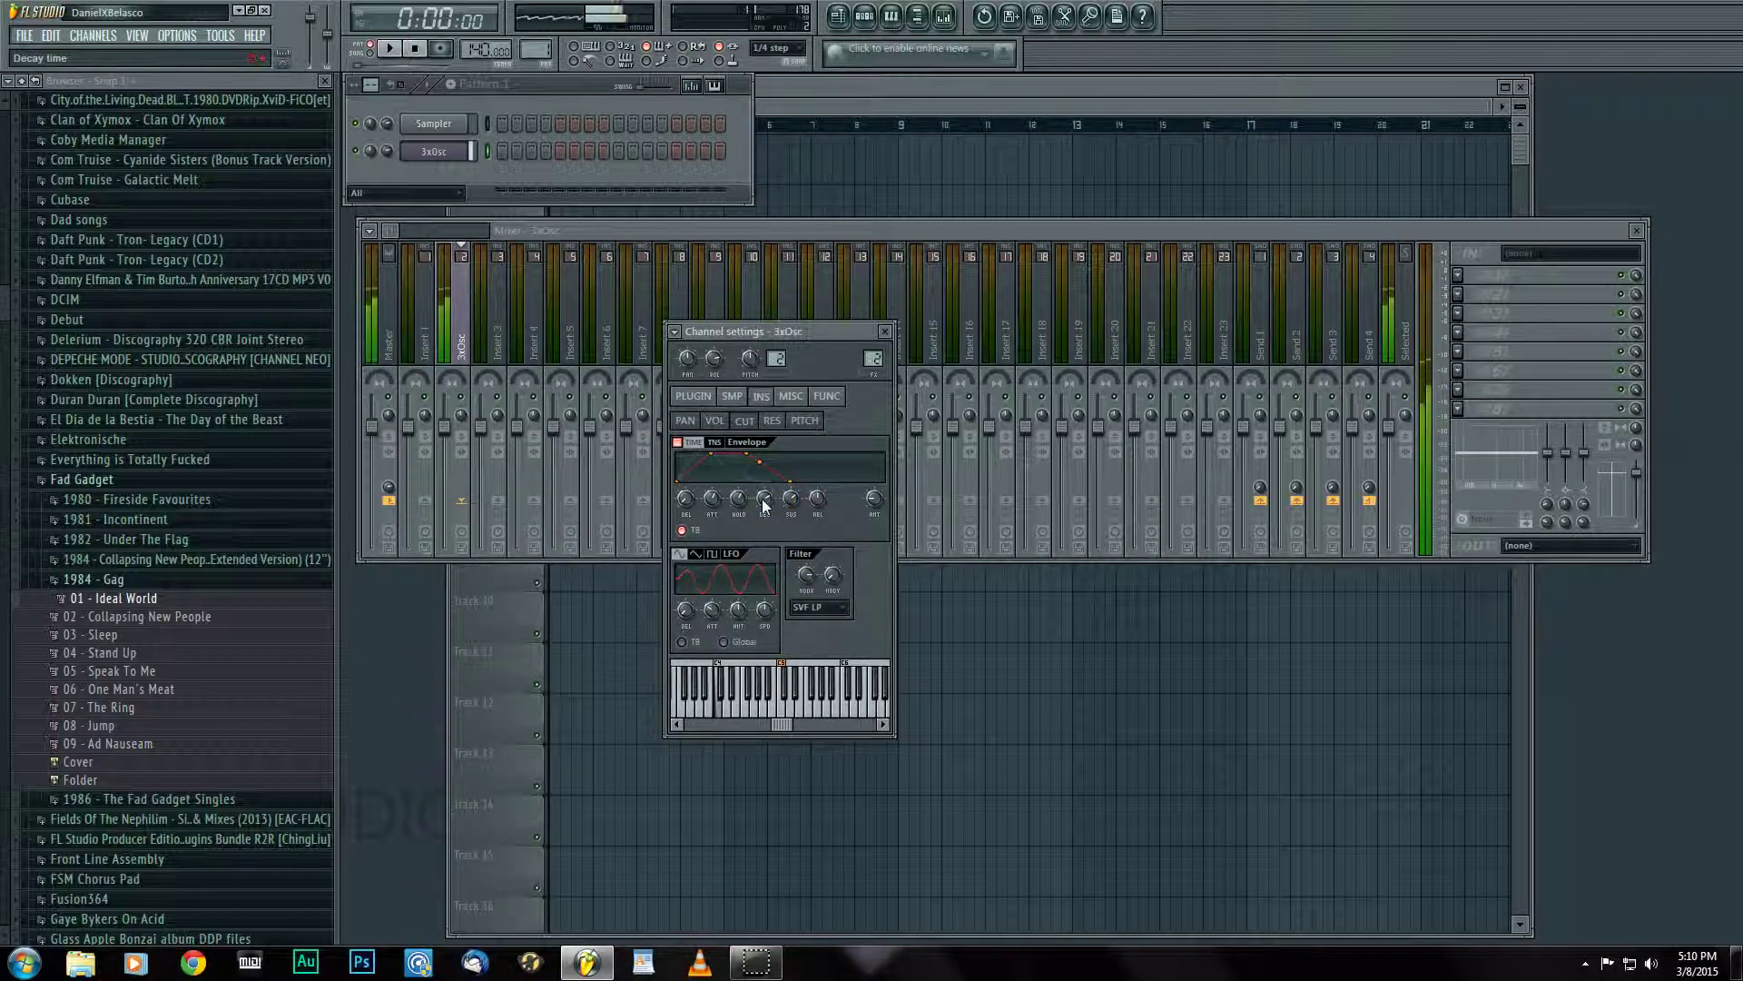
Switch to the resonance envelope and fine-tune its modulation amount.
left_click_drag(783, 502, 774, 425)
left_click(864, 504)
left_click_drag(877, 507, 875, 501)
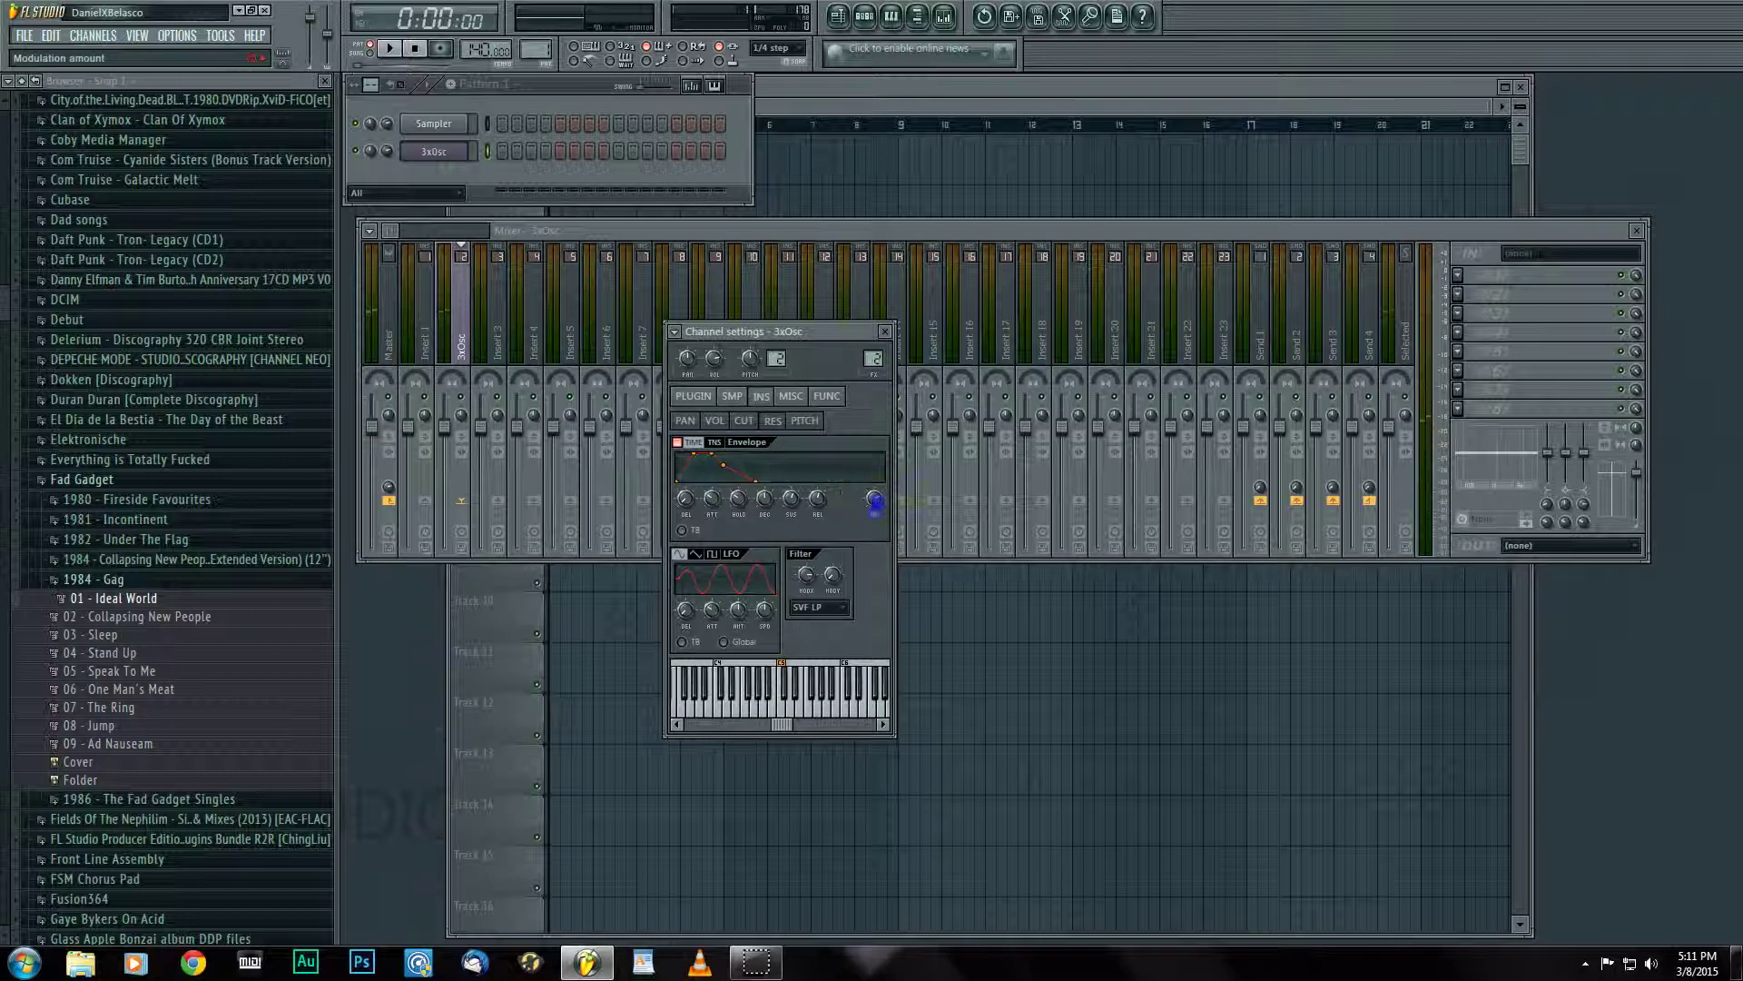
Change the channel's filter type to SVF LPx2 and return to the cutoff envelope settings.
left_click(821, 606)
left_click(822, 732)
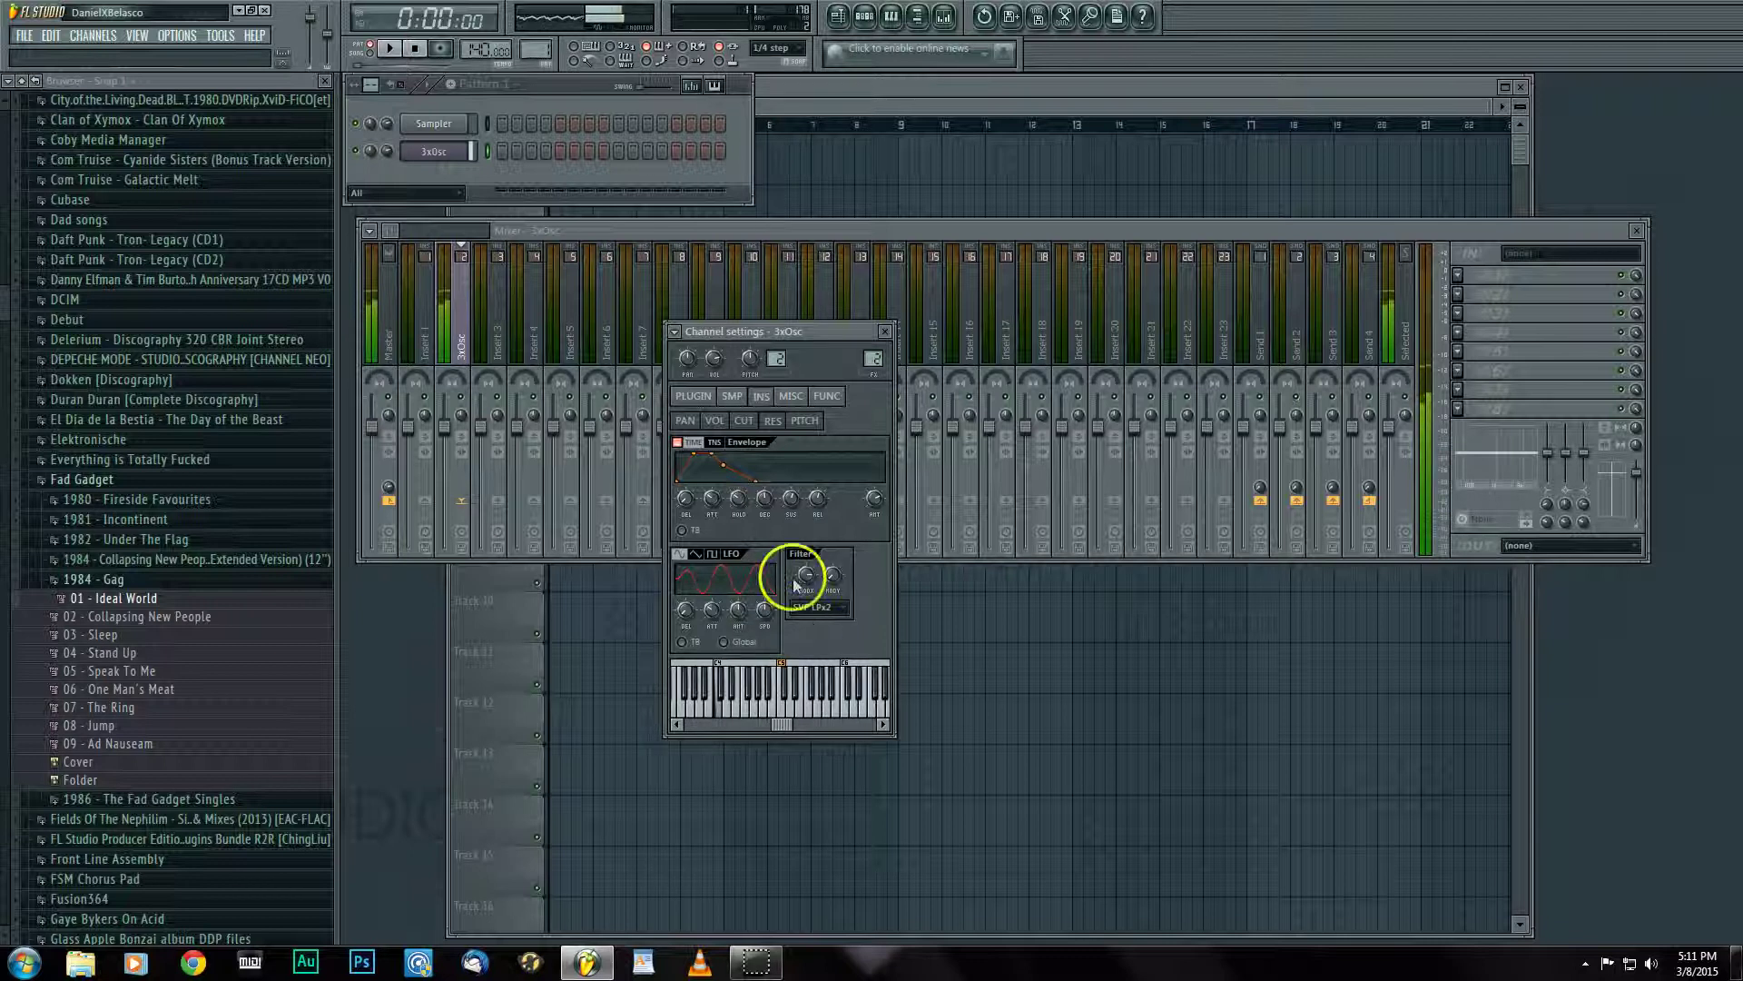
left_click(744, 420)
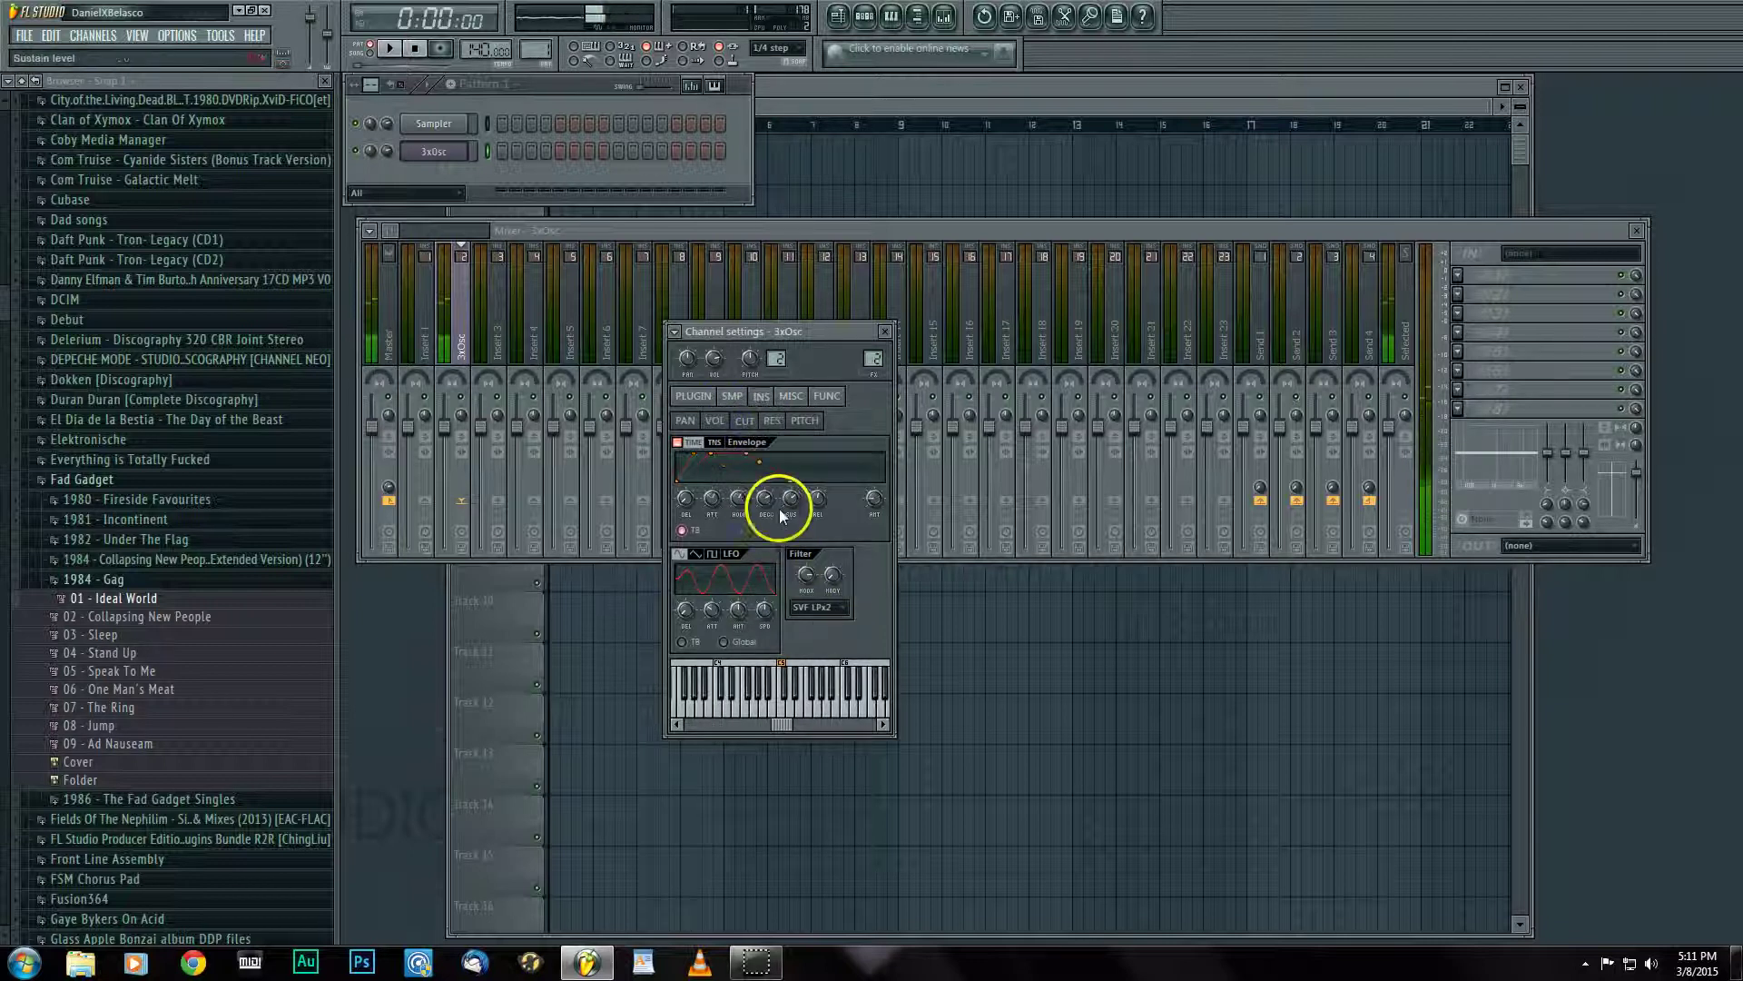
Readjust the cutoff envelope's hold time and fine-tune its decay time.
left_click(737, 499)
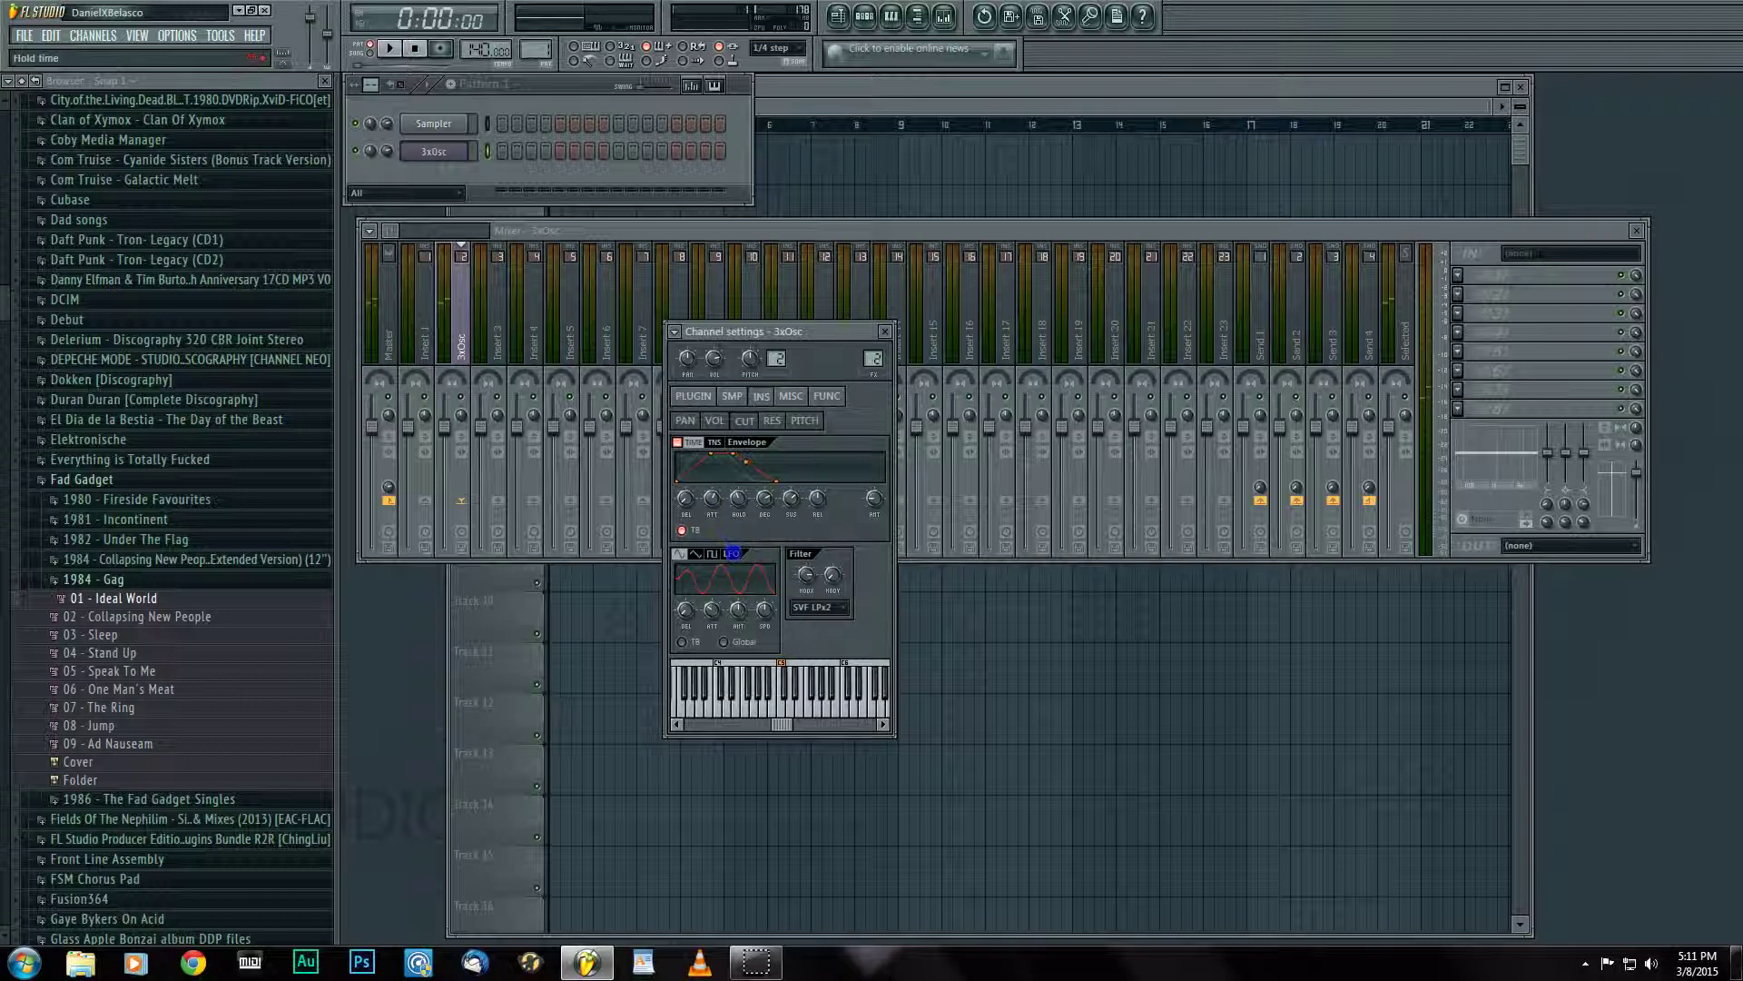
left_click_drag(763, 498, 763, 509)
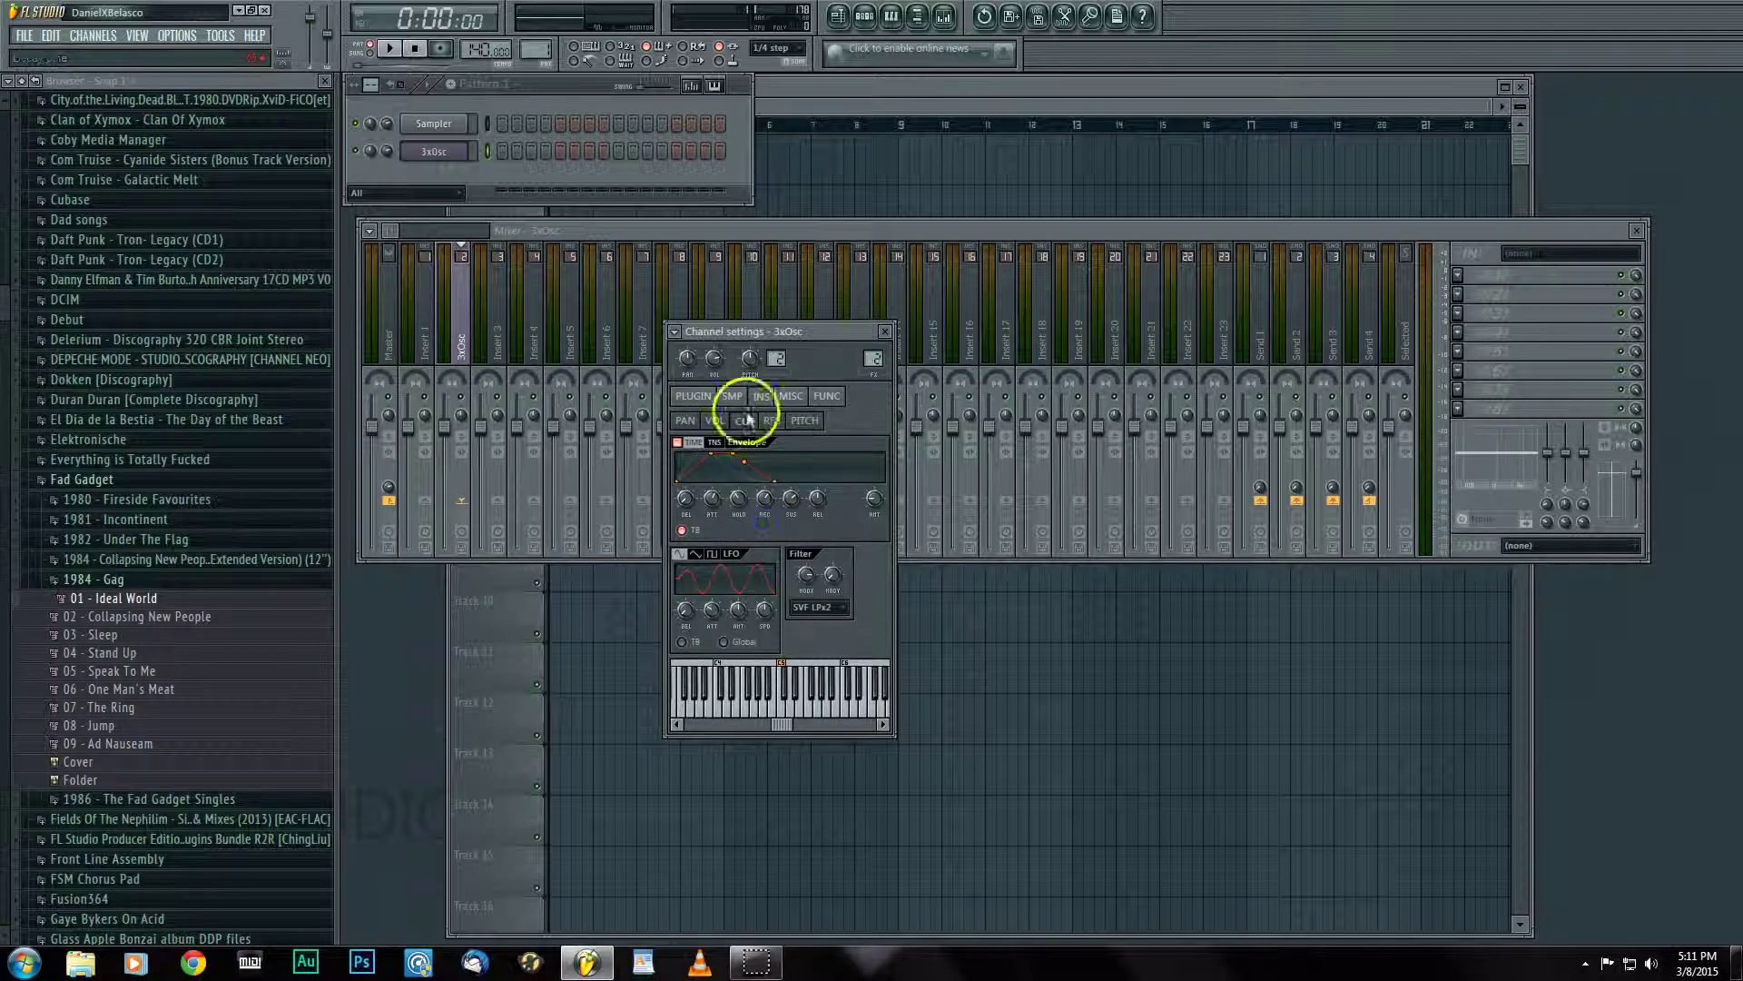
Change the 3xOsc channel's filter type to SVF LP and fine-tune the envelope's modulation amount.
left_click(816, 606)
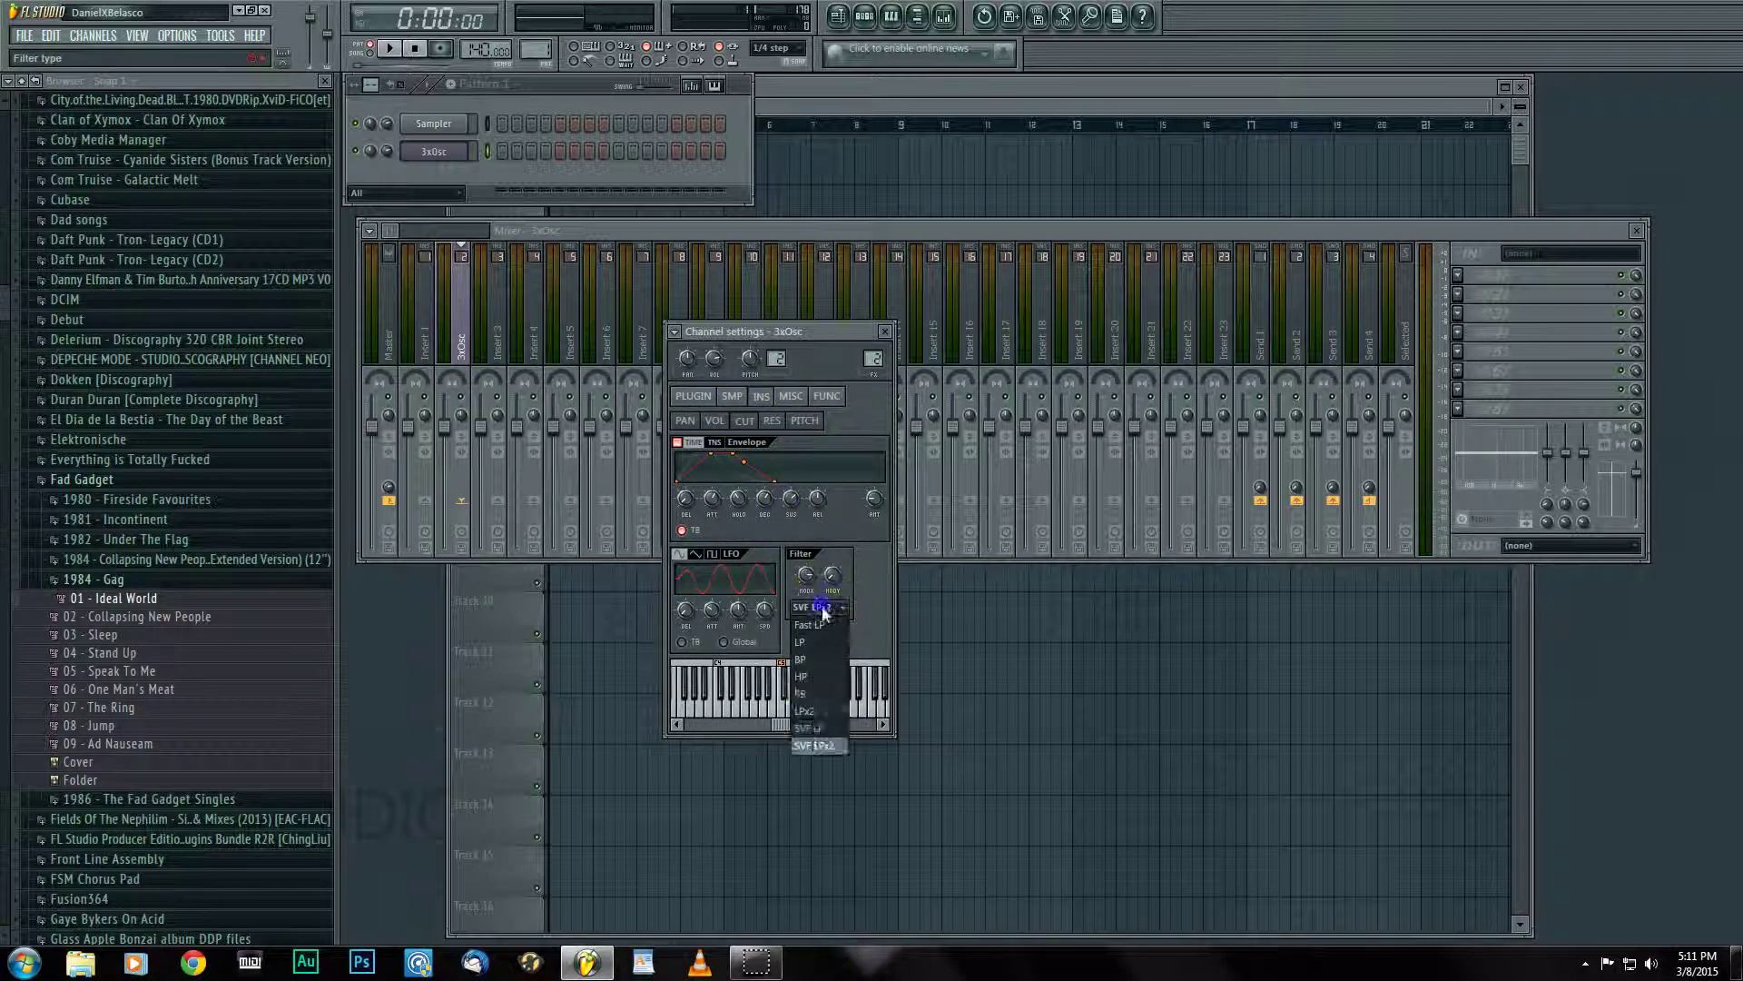
left_click(807, 729)
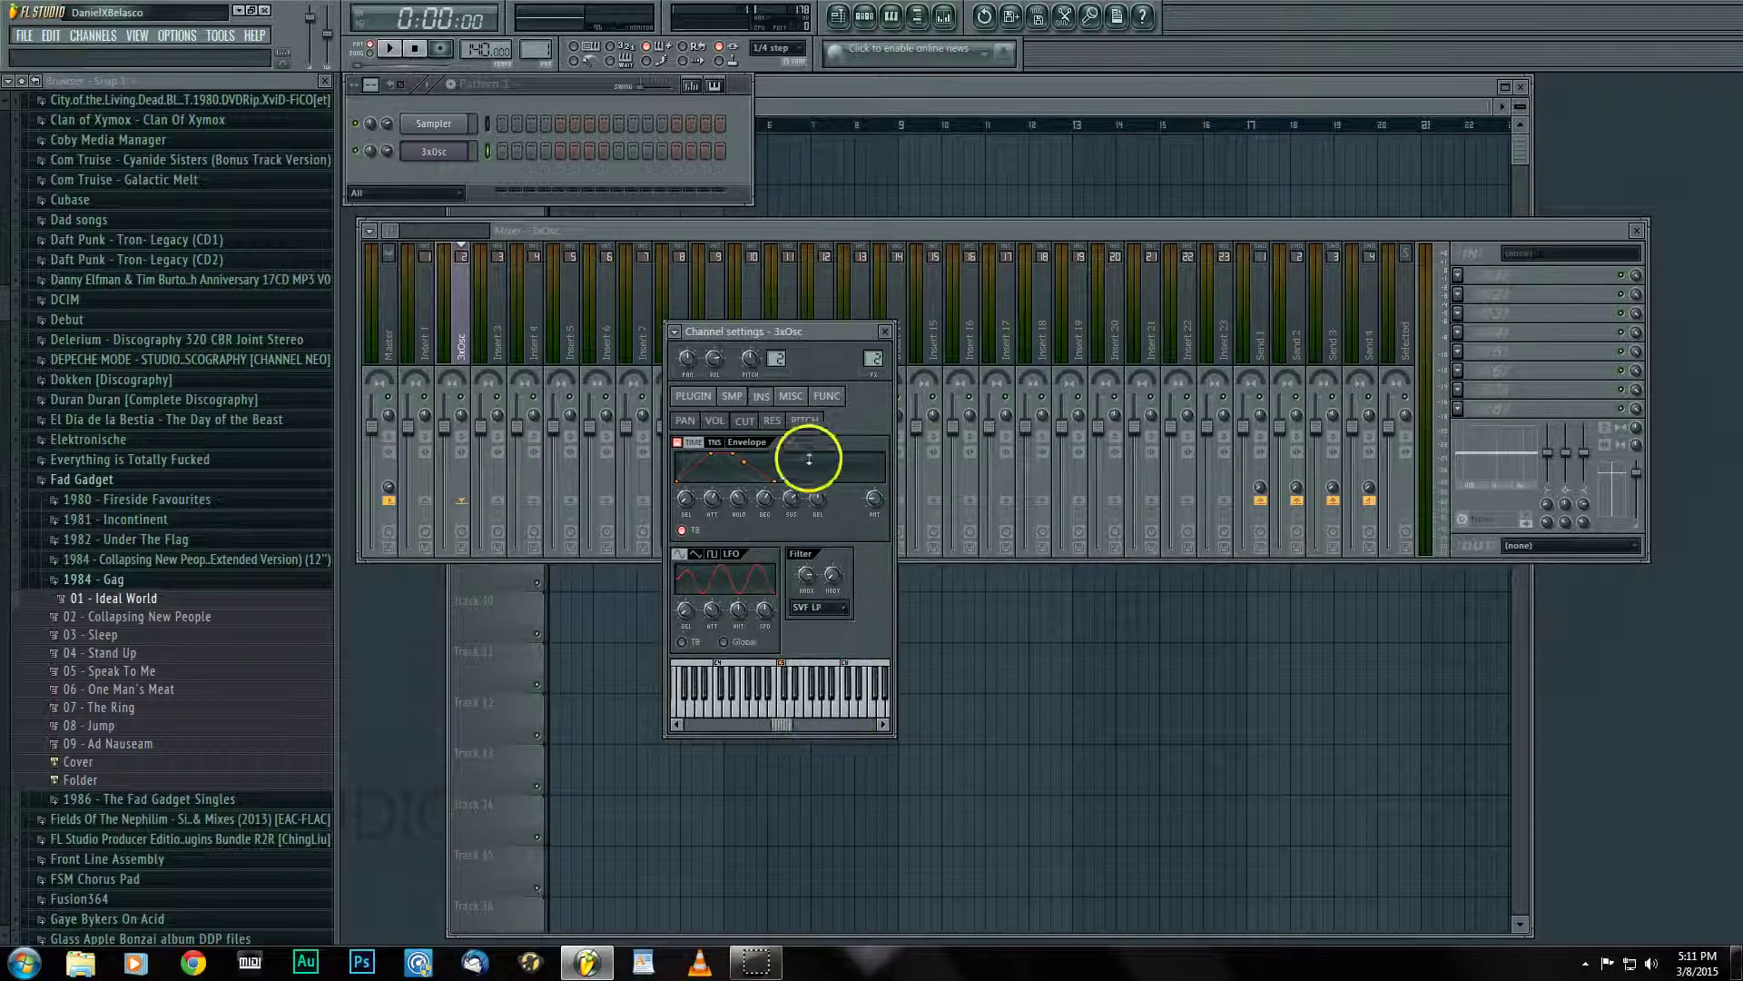
left_click_drag(874, 498, 873, 493)
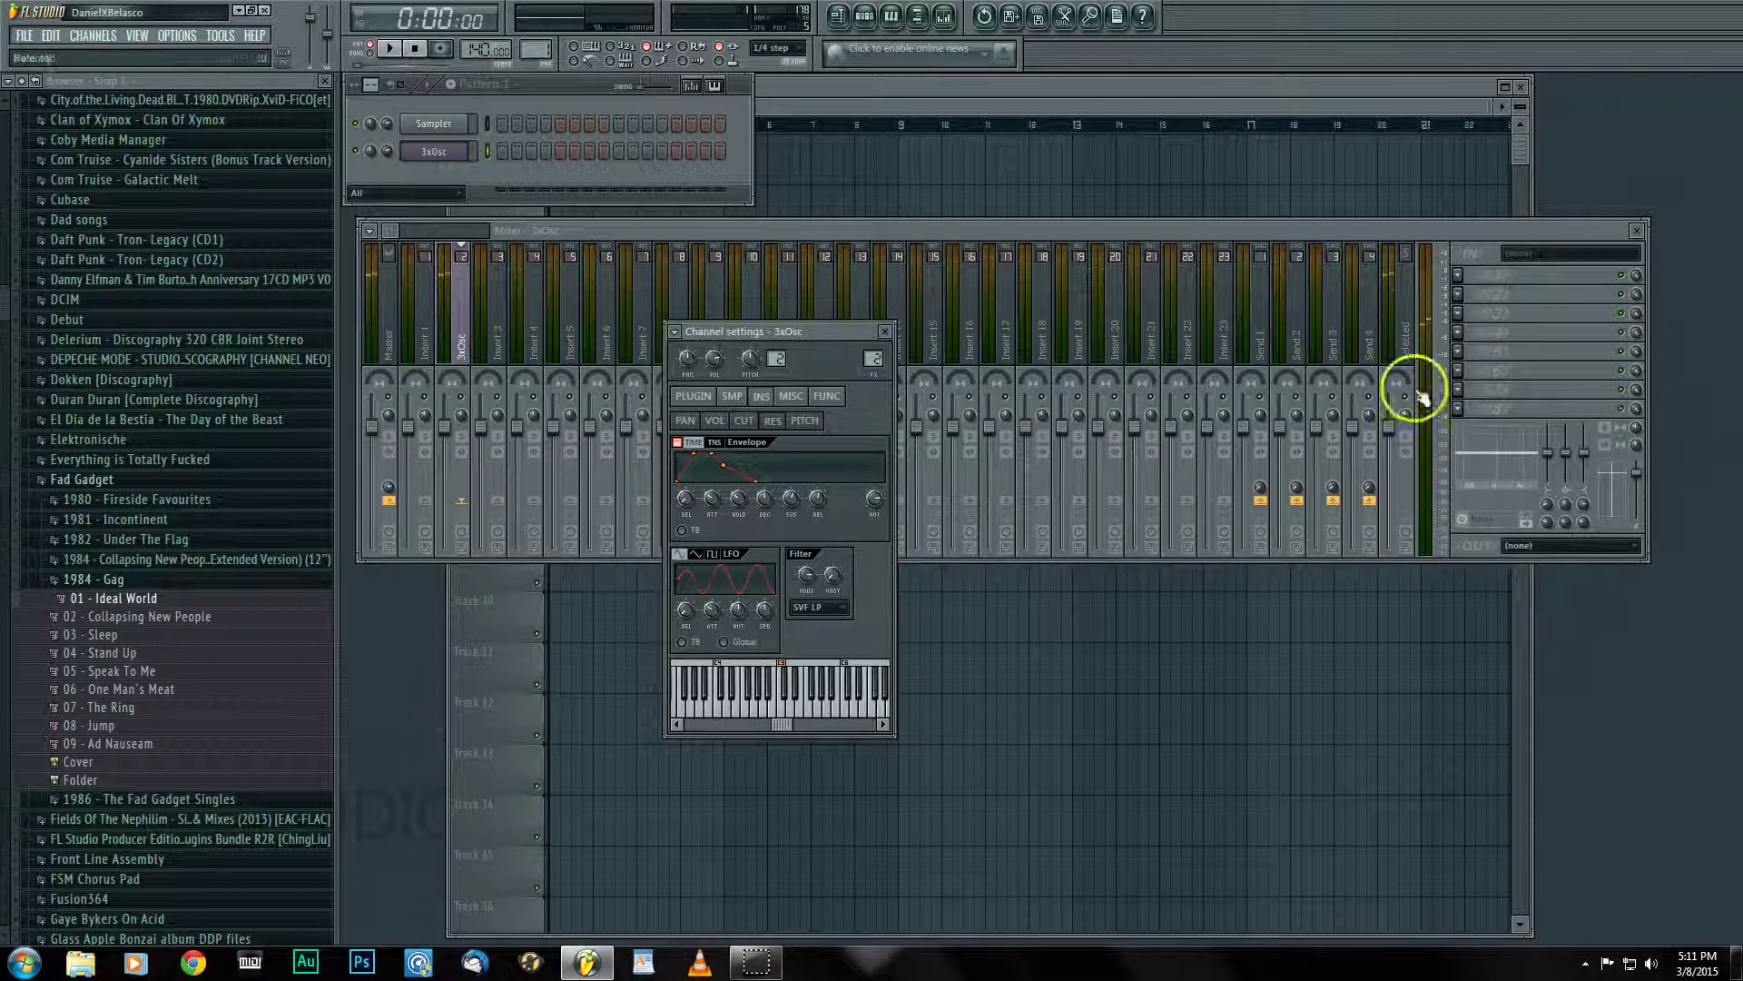
Add Fruity Delay 2 to the first effect slot of the 3xOsc mixer track, choose ping-pong feedback and adjust the input panning.
left_click(1459, 276)
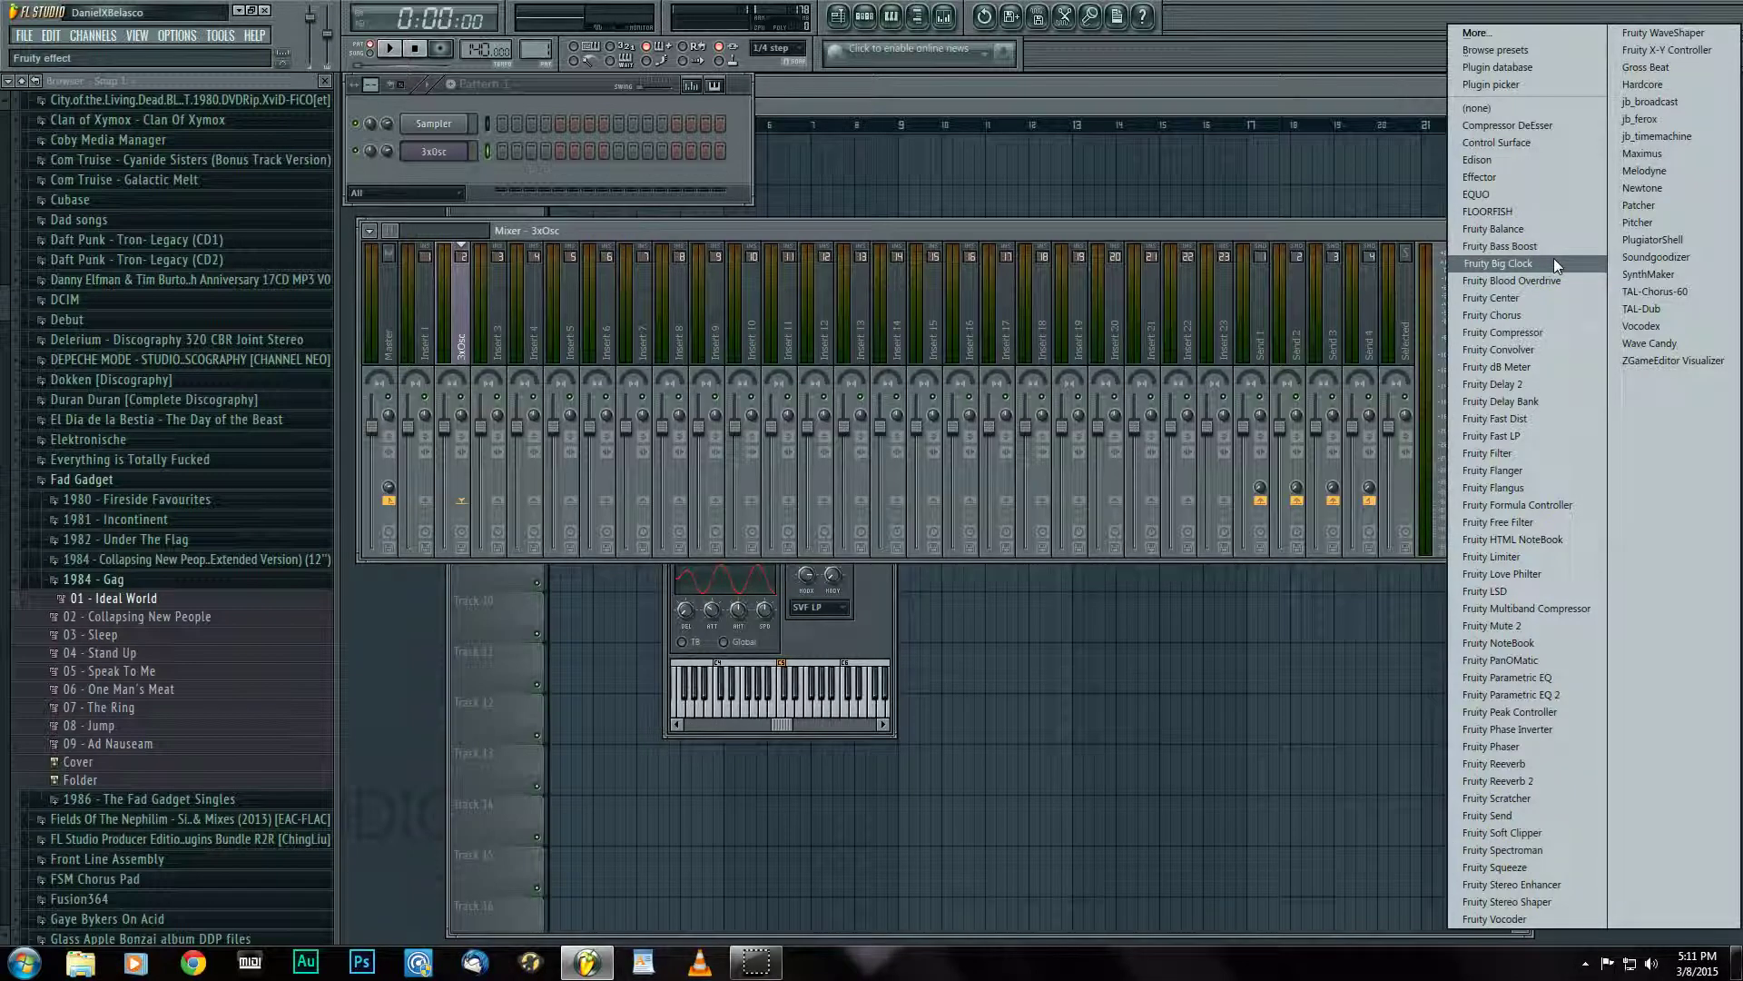
left_click(1538, 384)
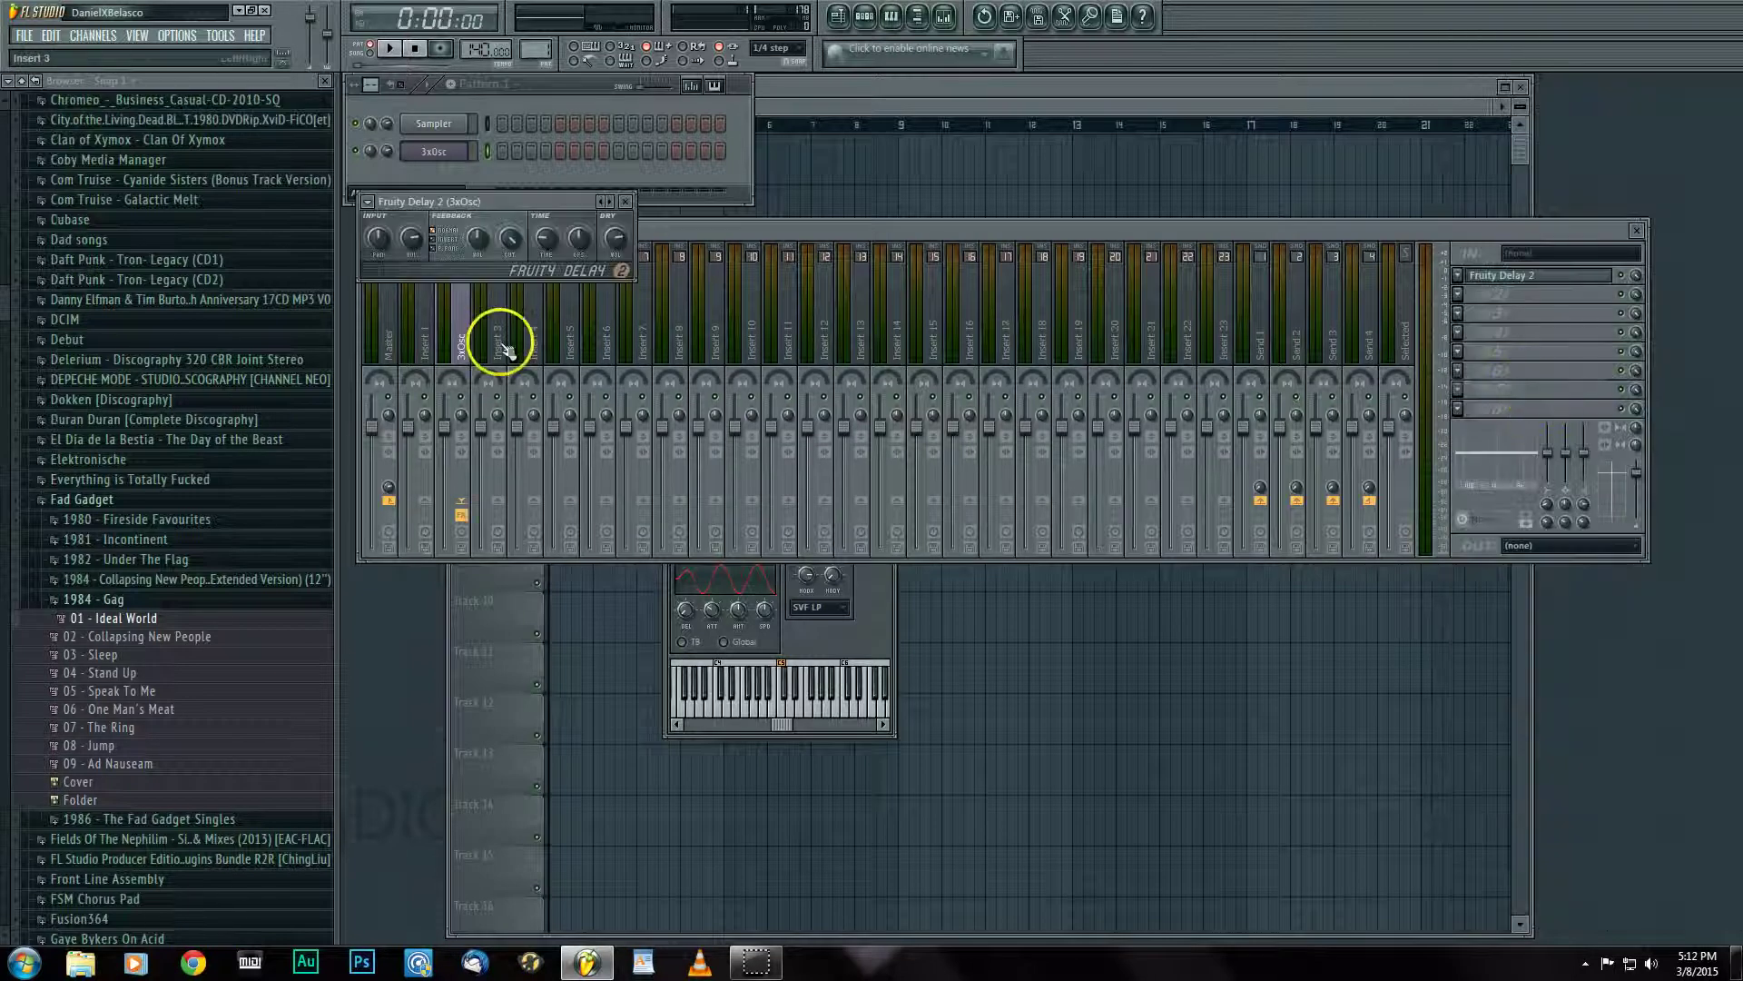
left_click(433, 249)
left_click_drag(374, 239, 373, 241)
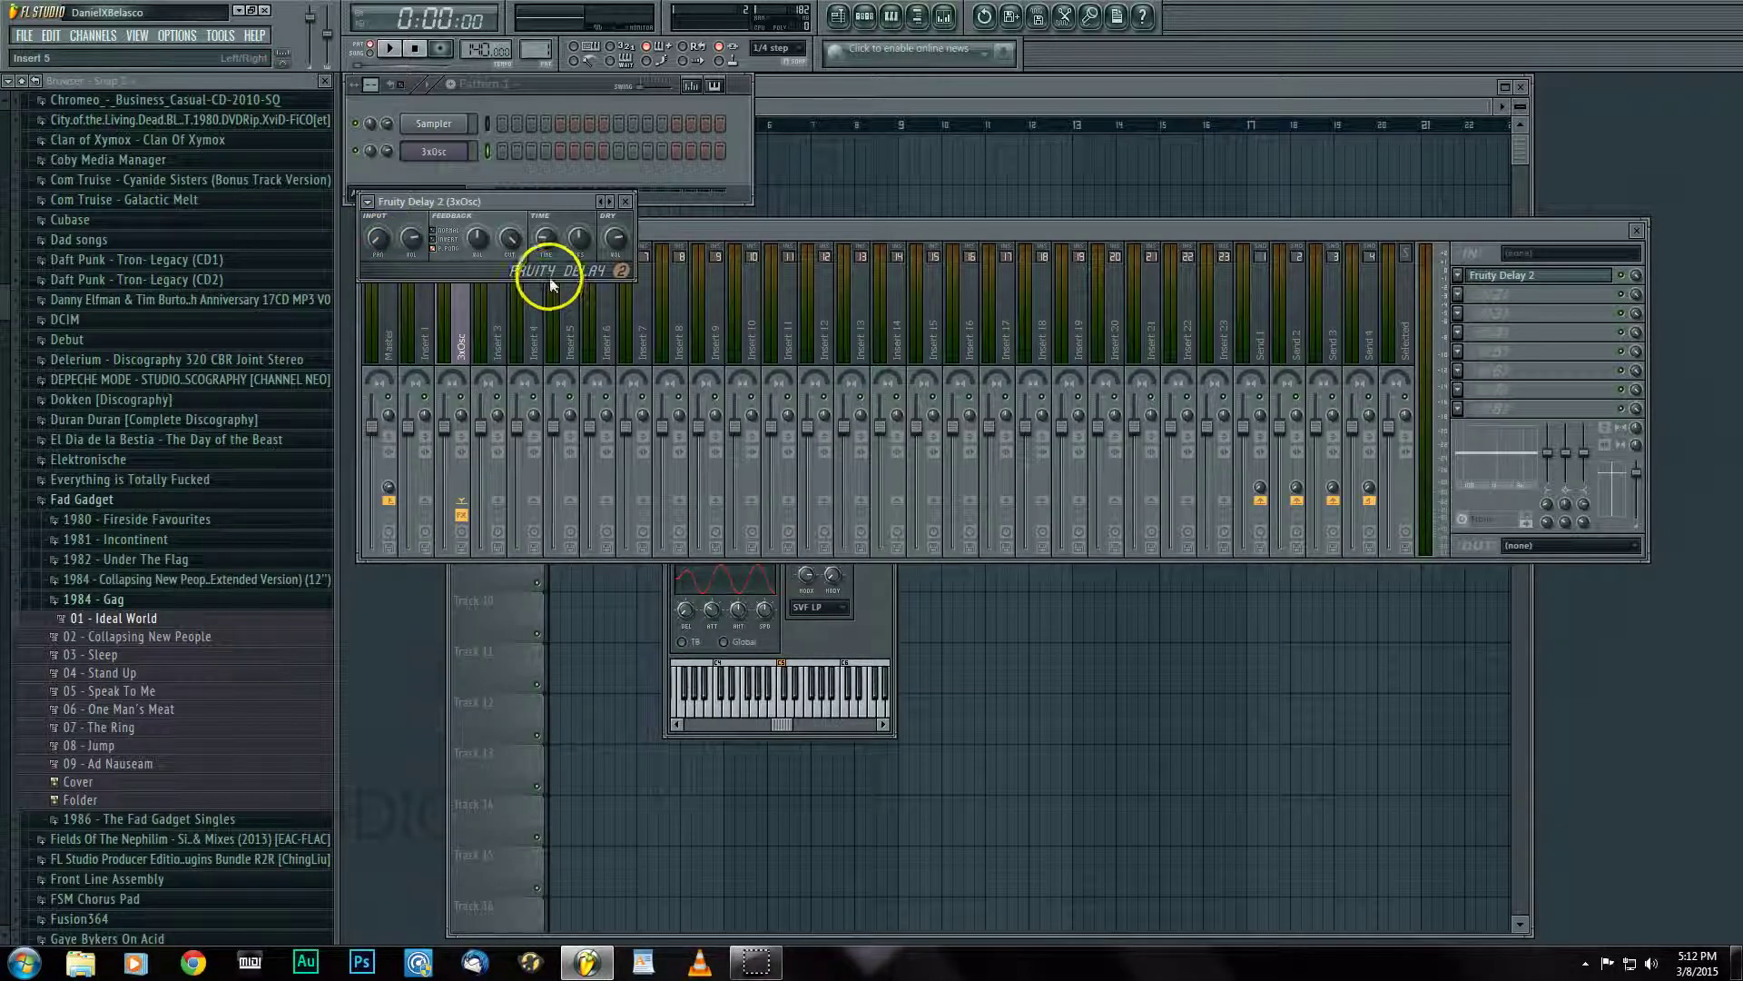
Set the Fruity Delay 2 delay time to 4 steps and fine-tune its feedback volume and cutoff.
right_click(547, 240)
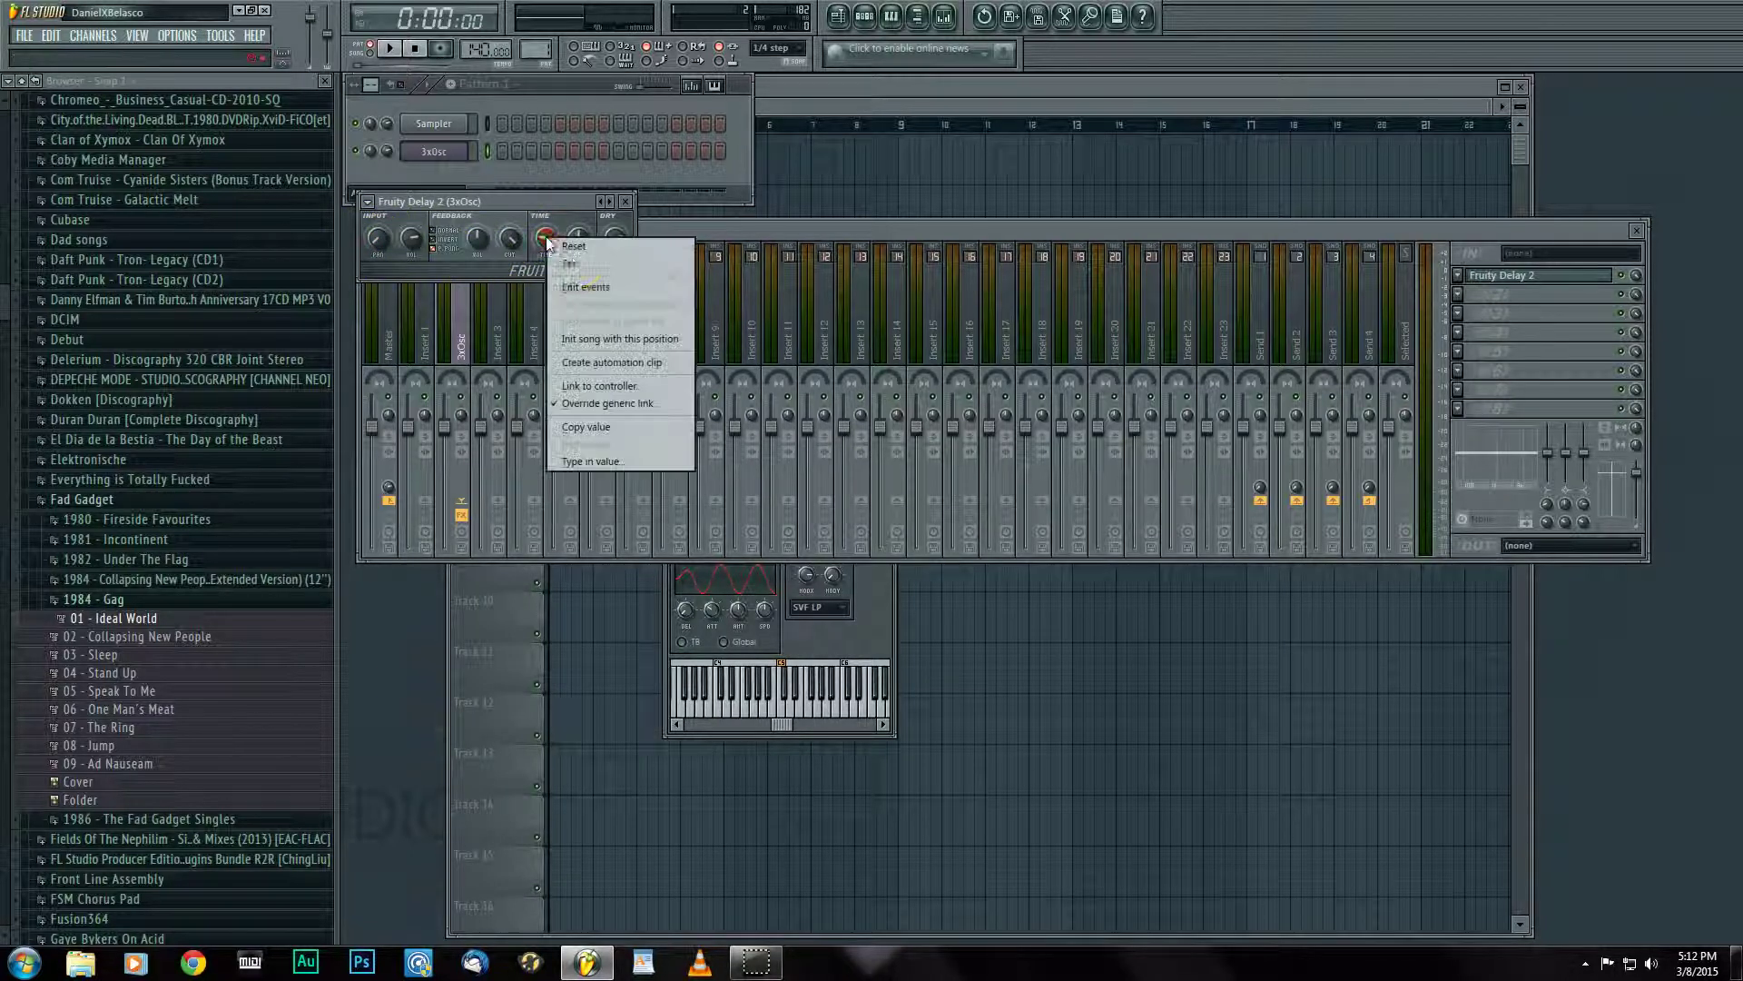
mouse_move(577, 263)
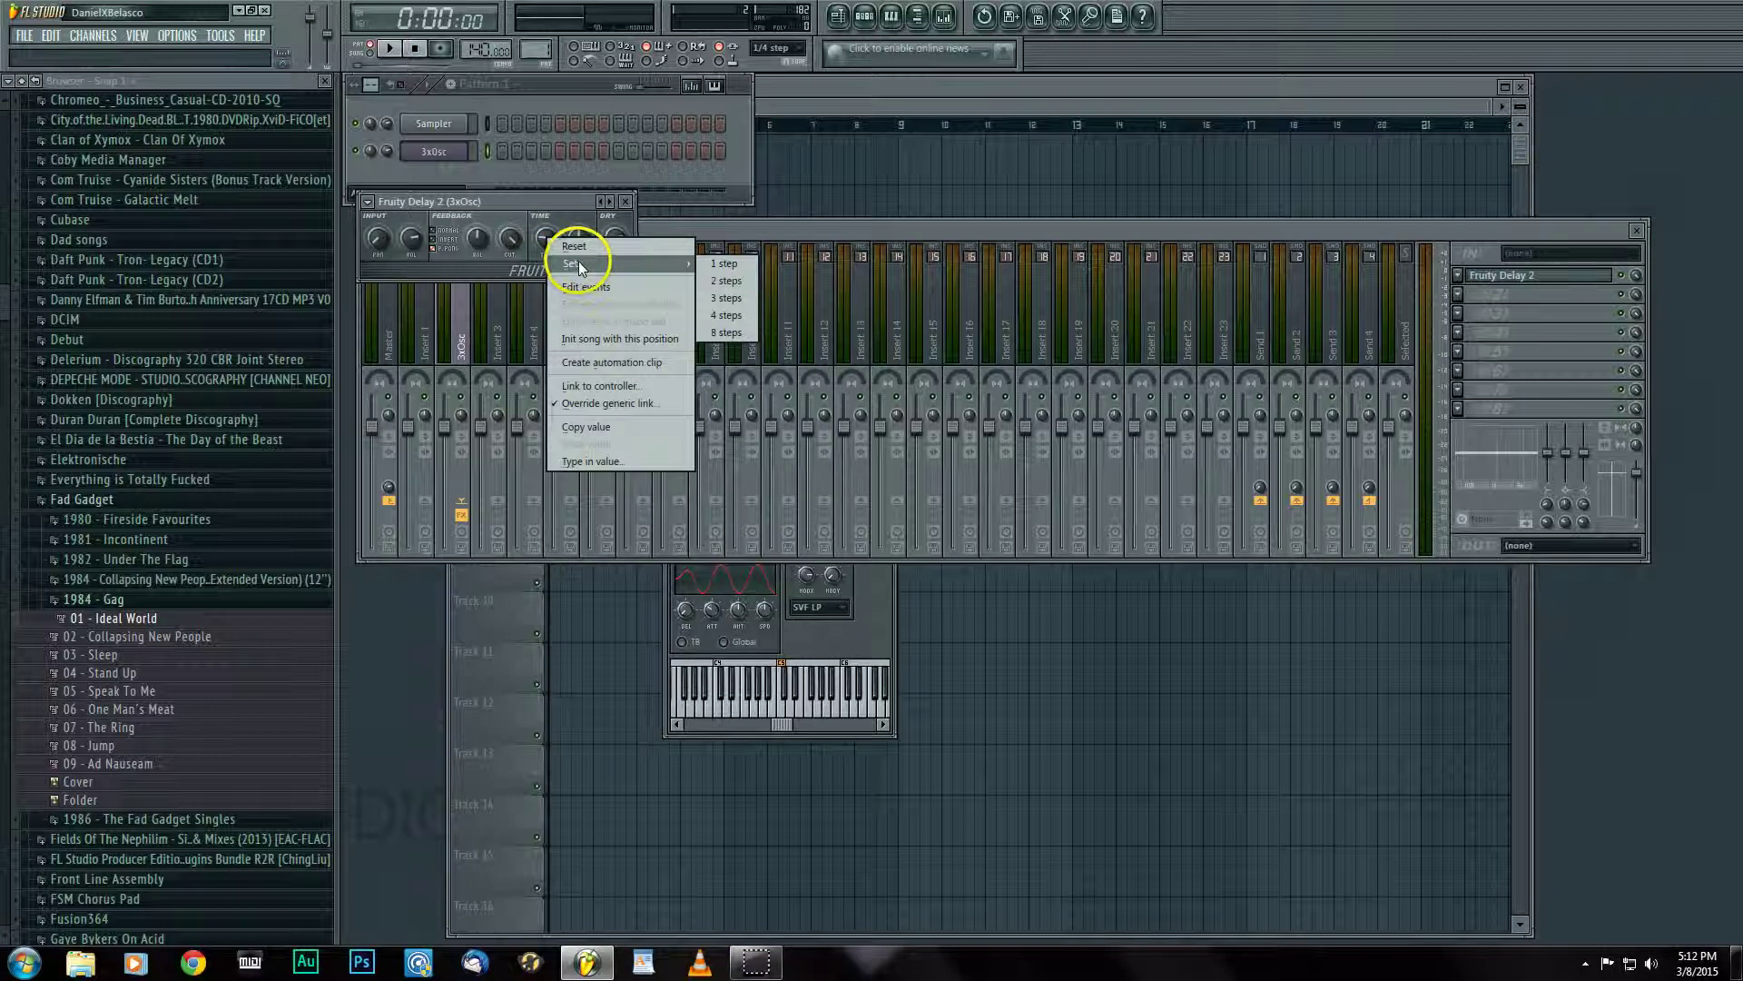
left_click(745, 317)
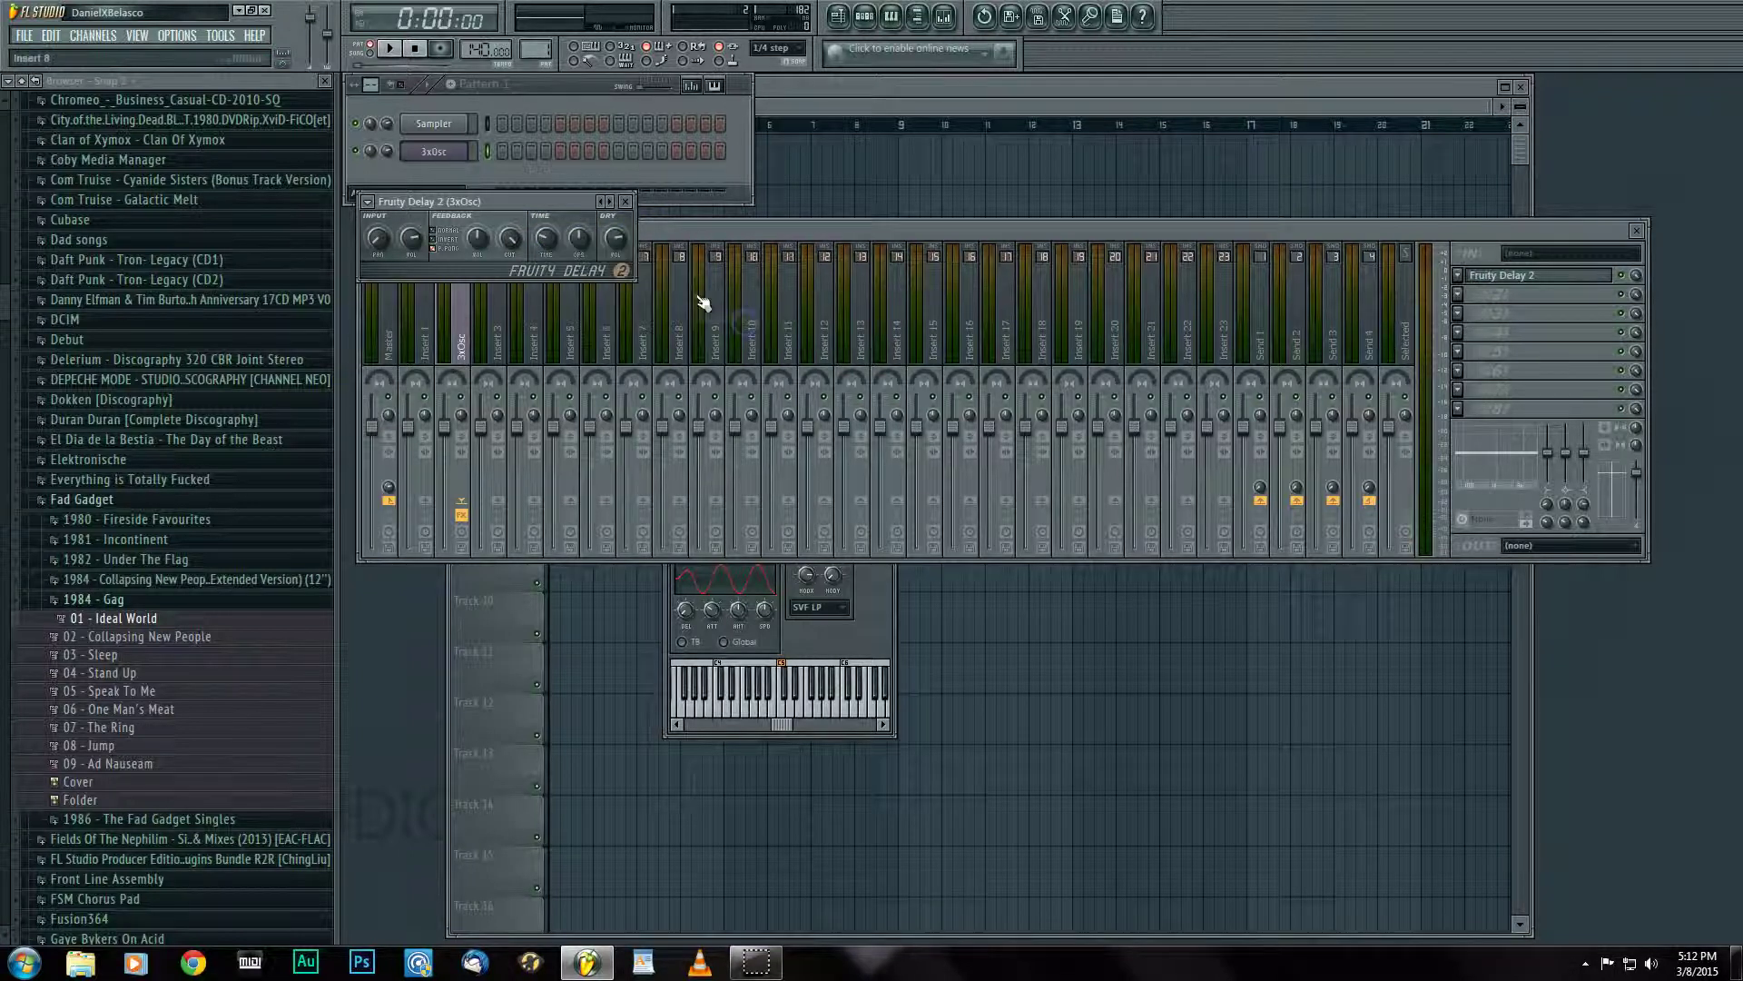
left_click_drag(478, 244, 507, 243)
left_click_drag(507, 245, 506, 244)
left_click(679, 232)
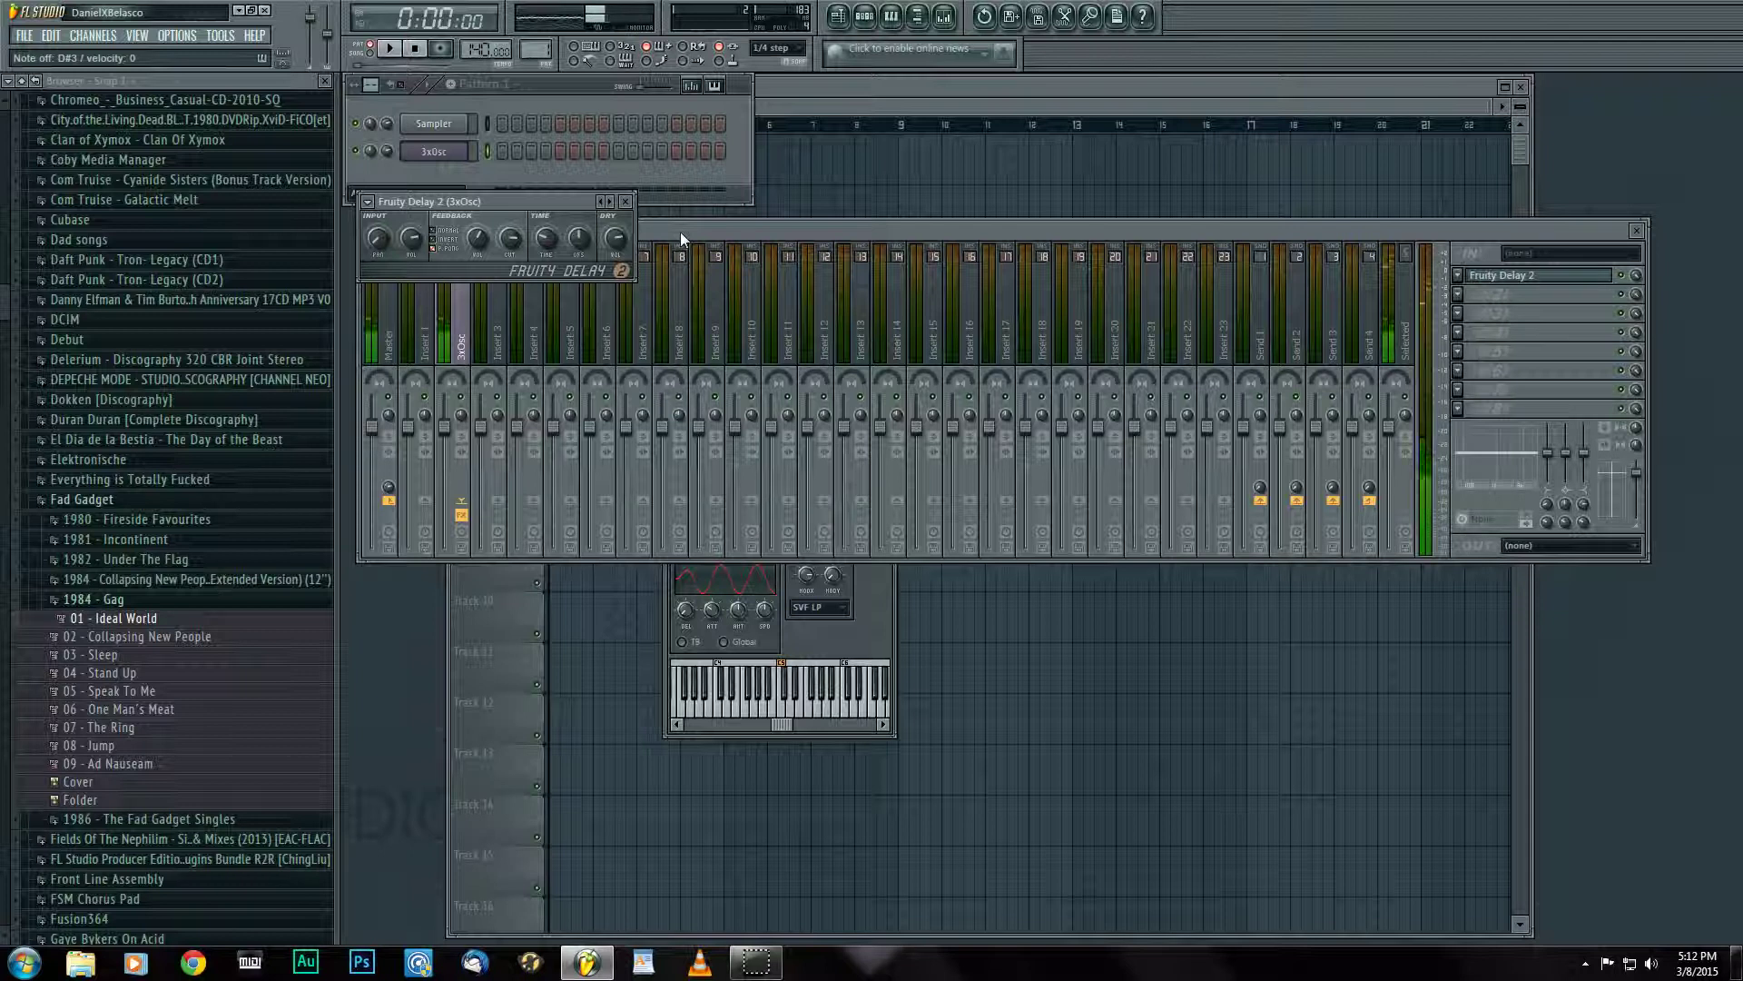
left_click(736, 570)
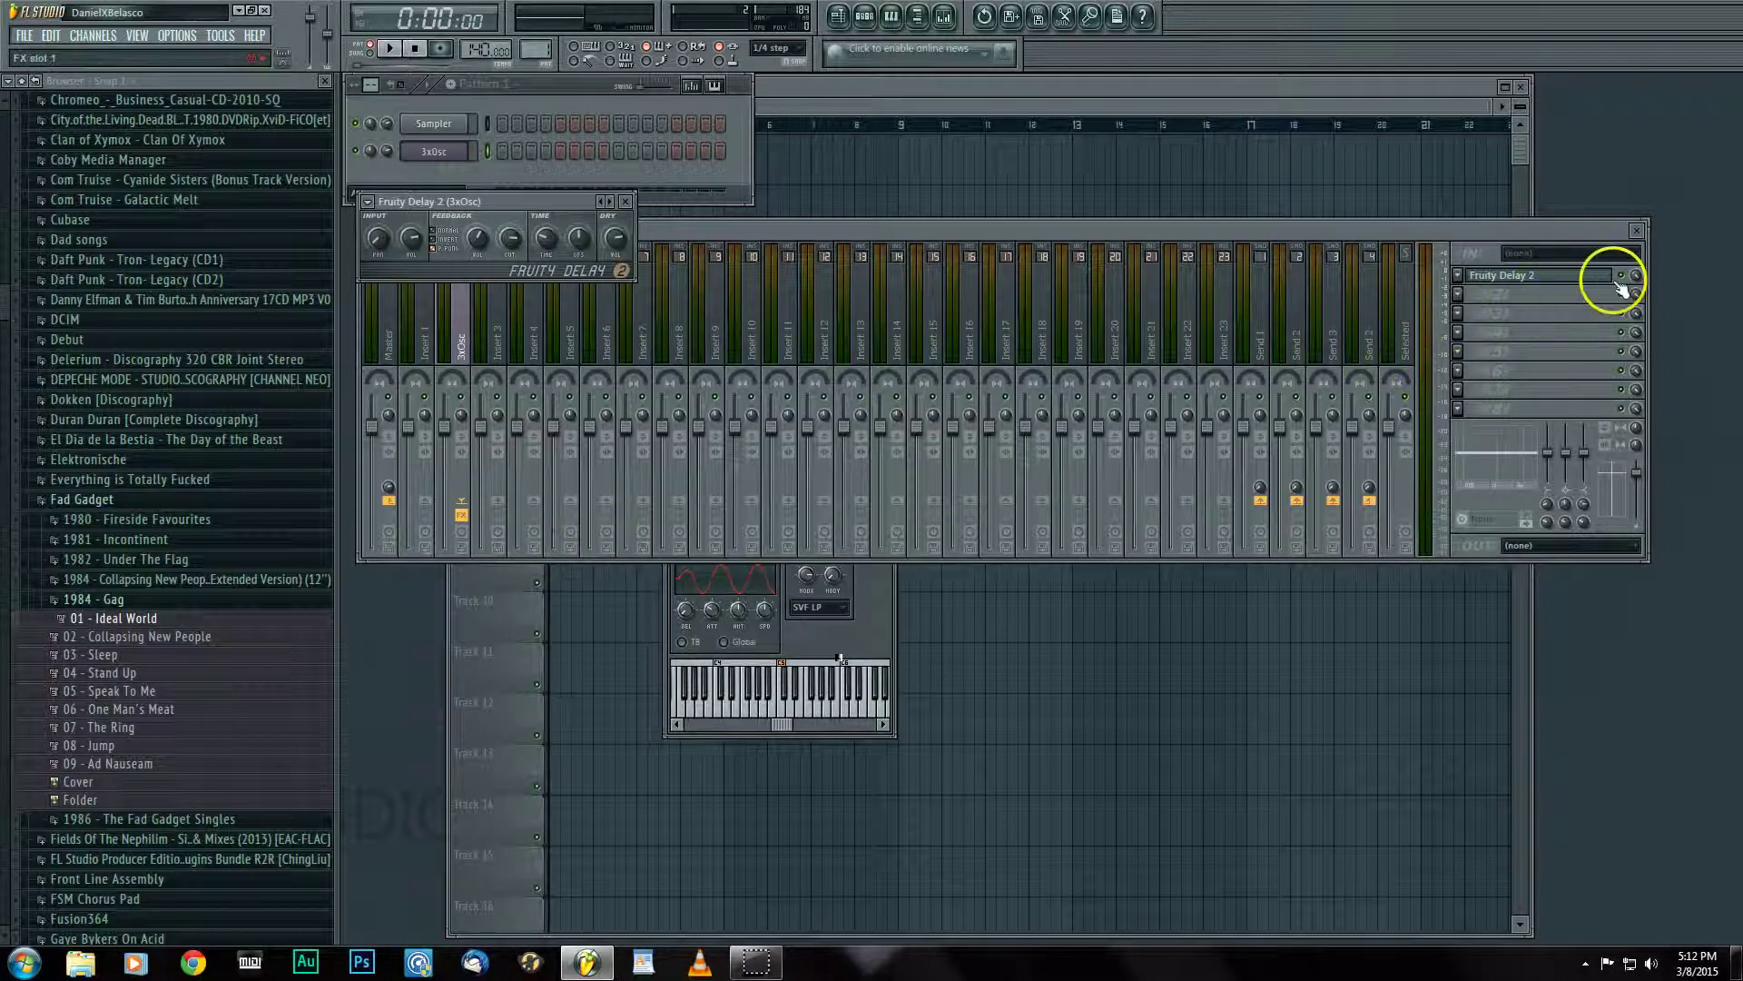
Add Fruity Reeverb to the second effect slot of the 3xOsc track and move its window clear of the delay.
left_click(1459, 293)
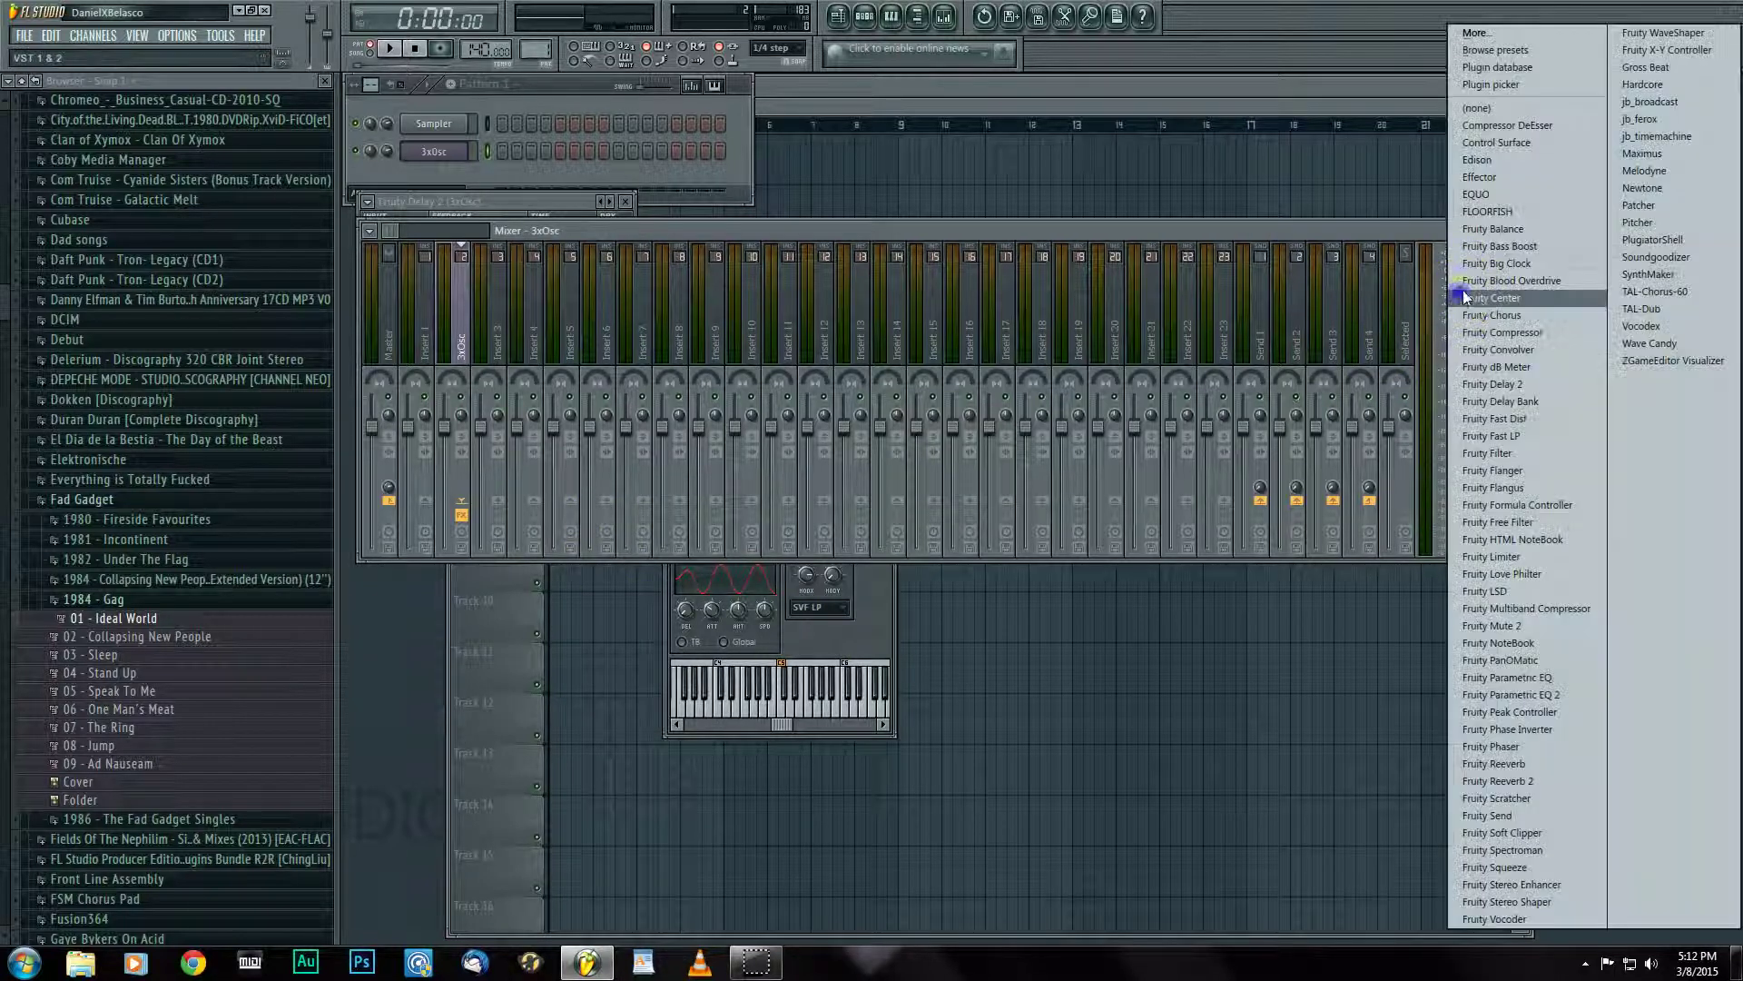
left_click(1530, 766)
left_click_drag(595, 243, 1030, 418)
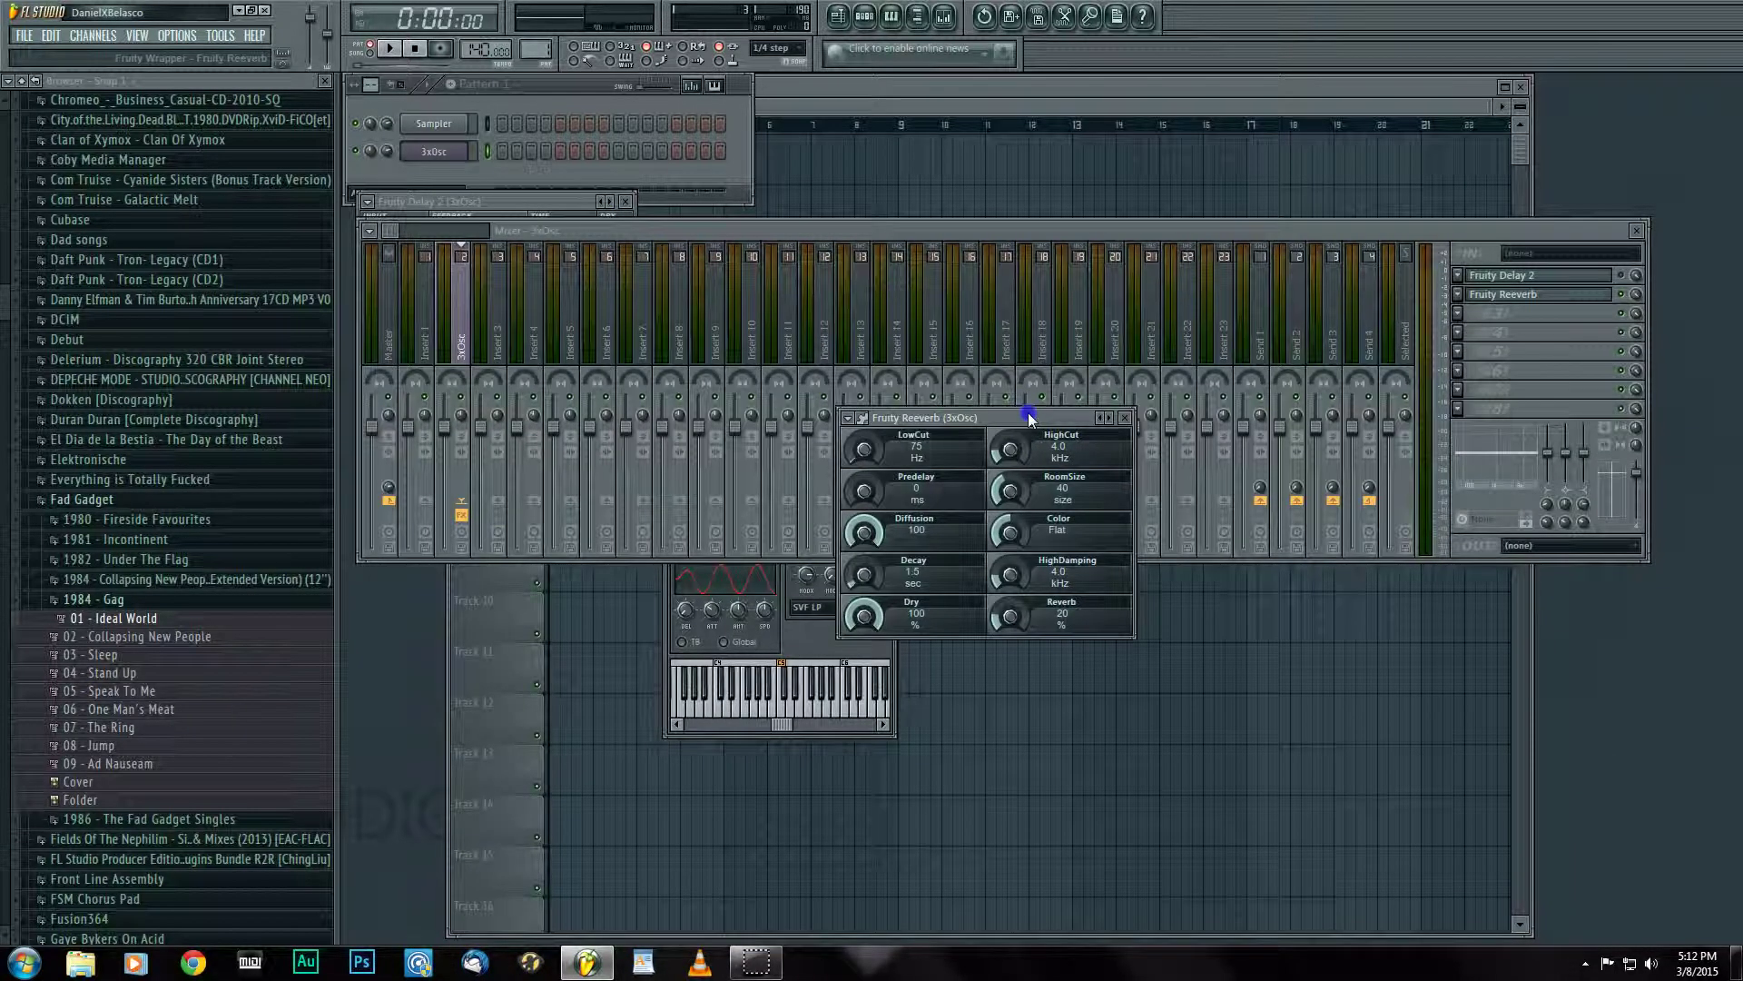
Set the Fruity Reeverb reverb level to 33%, HighDamping to about 8.8 kHz and HighCut to 9.5 kHz.
left_click_drag(1004, 626, 1003, 591)
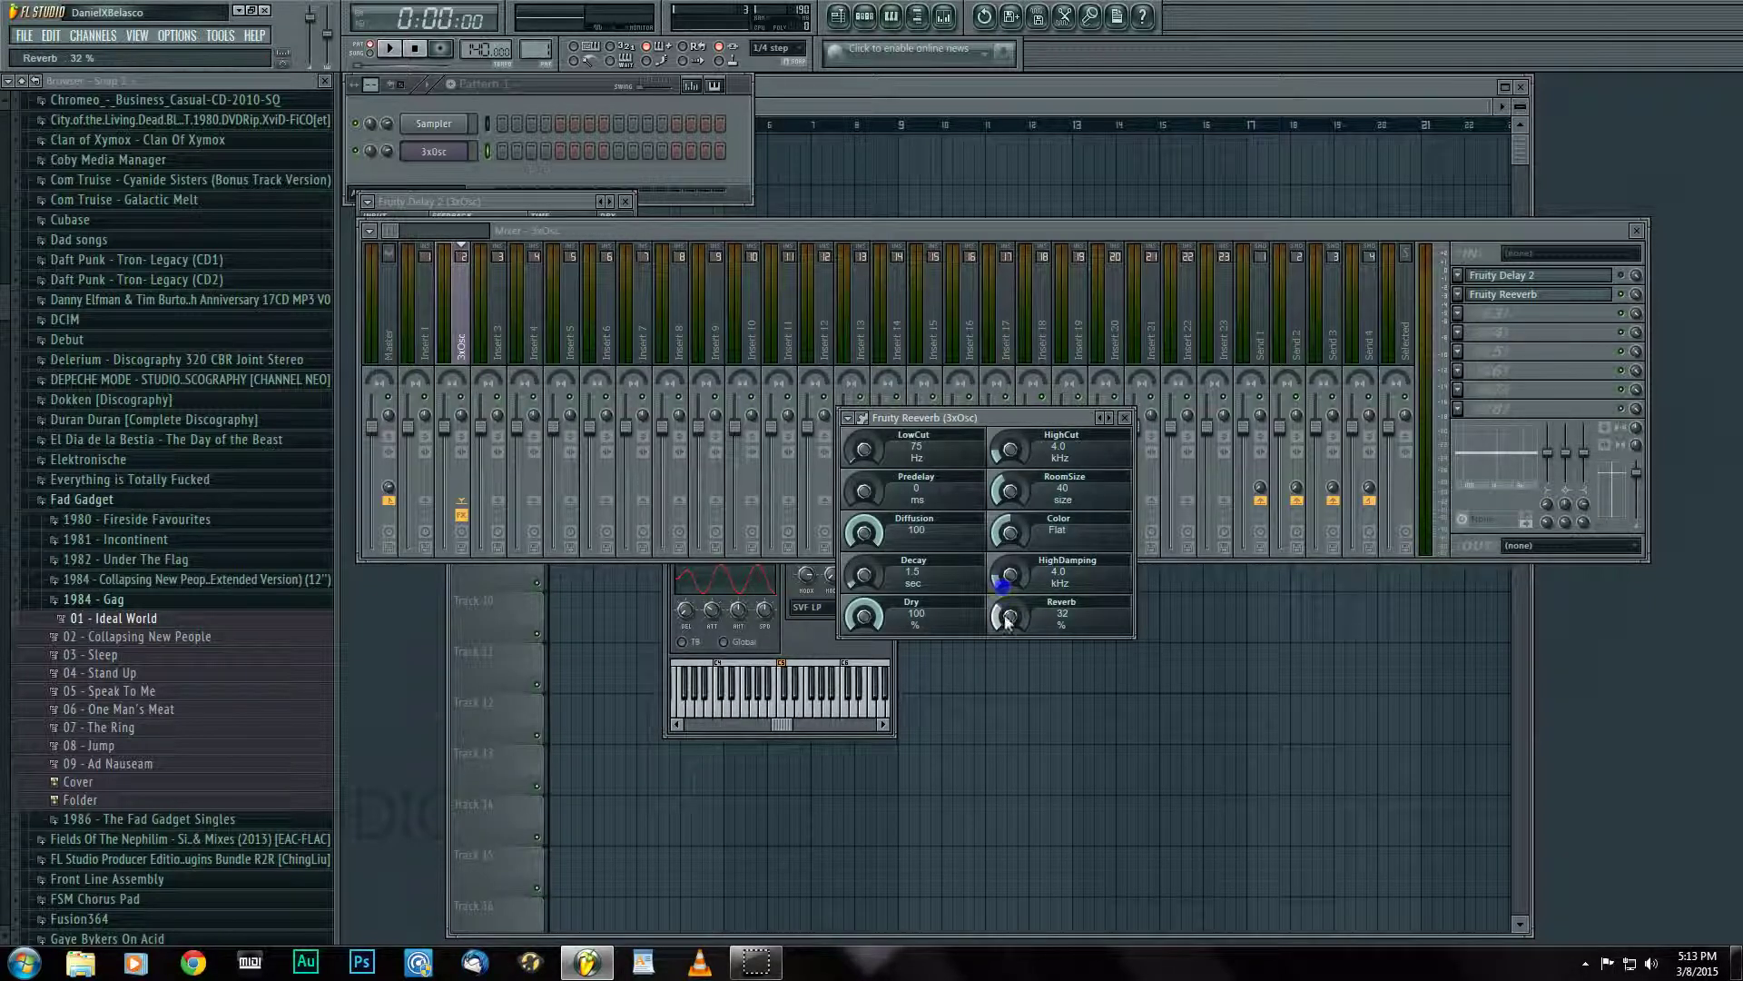
left_click(1006, 576)
left_click_drag(1008, 574, 1012, 533)
left_click_drag(1011, 468, 1021, 385)
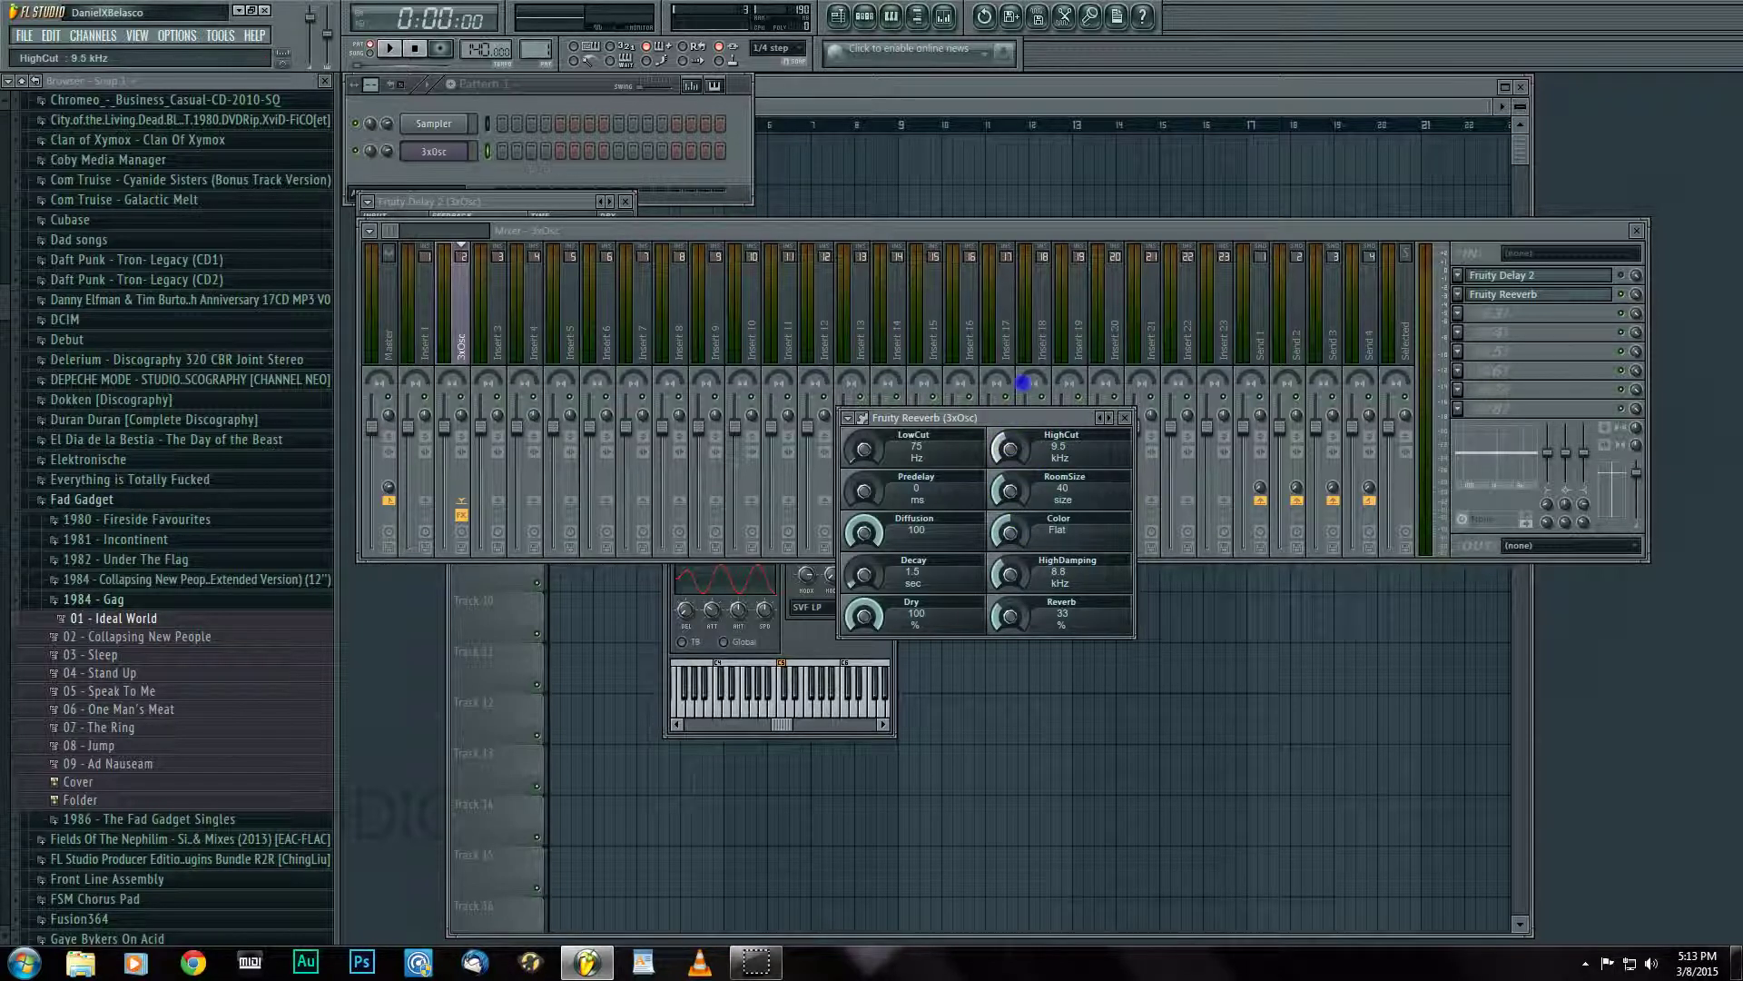
Set the reverb's LowCut to 203 Hz and its Predelay to 32 ms.
left_click_drag(861, 445, 863, 443)
left_click(865, 490)
left_click_drag(862, 474, 862, 469)
Set the reverb's RoomSize to 61 and its Decay to 1.8 sec.
left_click(1011, 491)
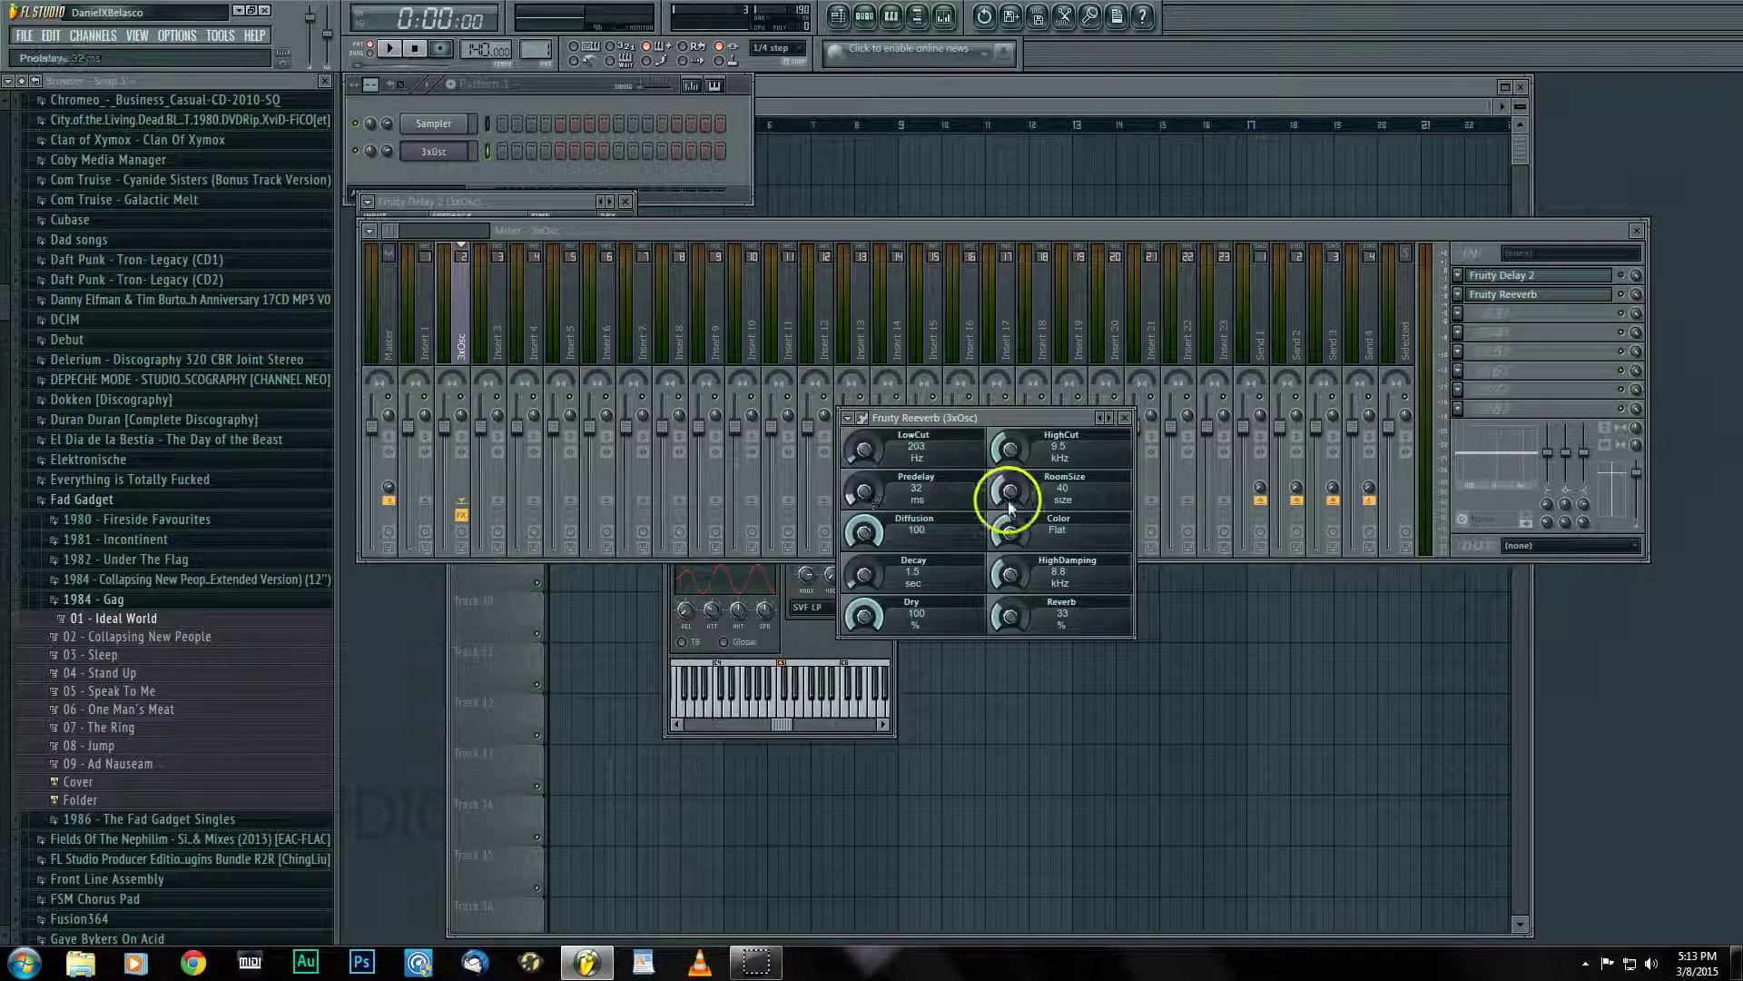
left_click_drag(1010, 491, 1013, 450)
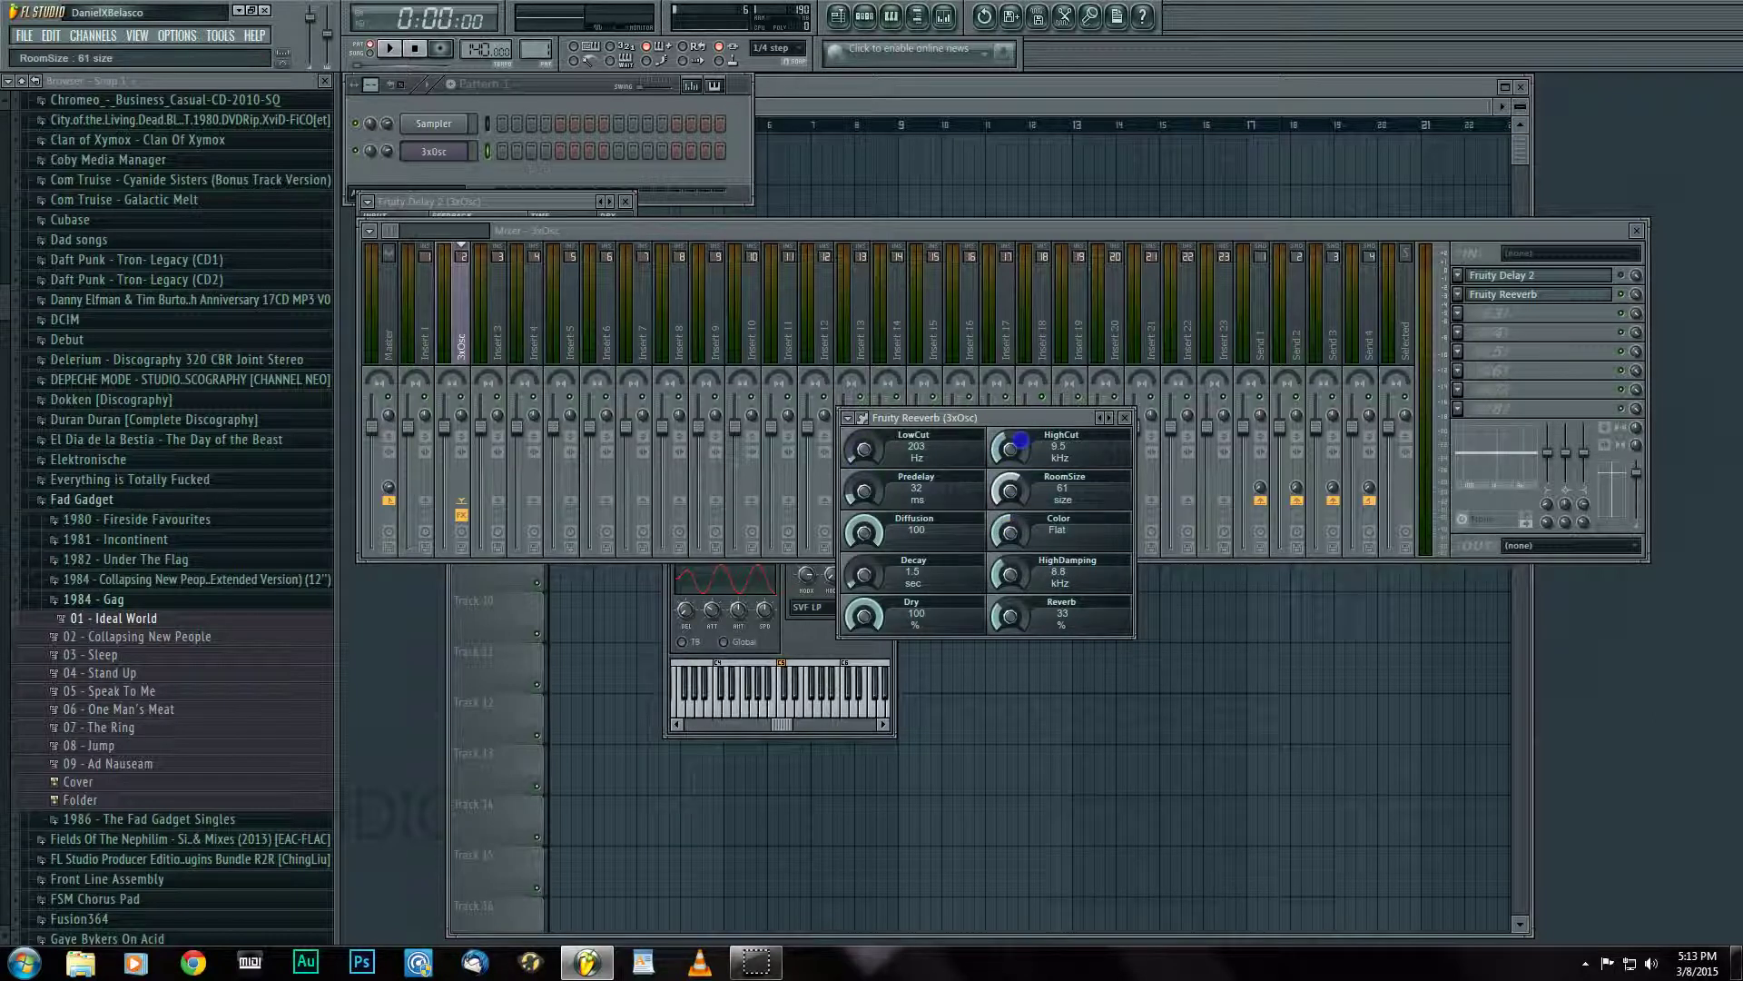
left_click(864, 575)
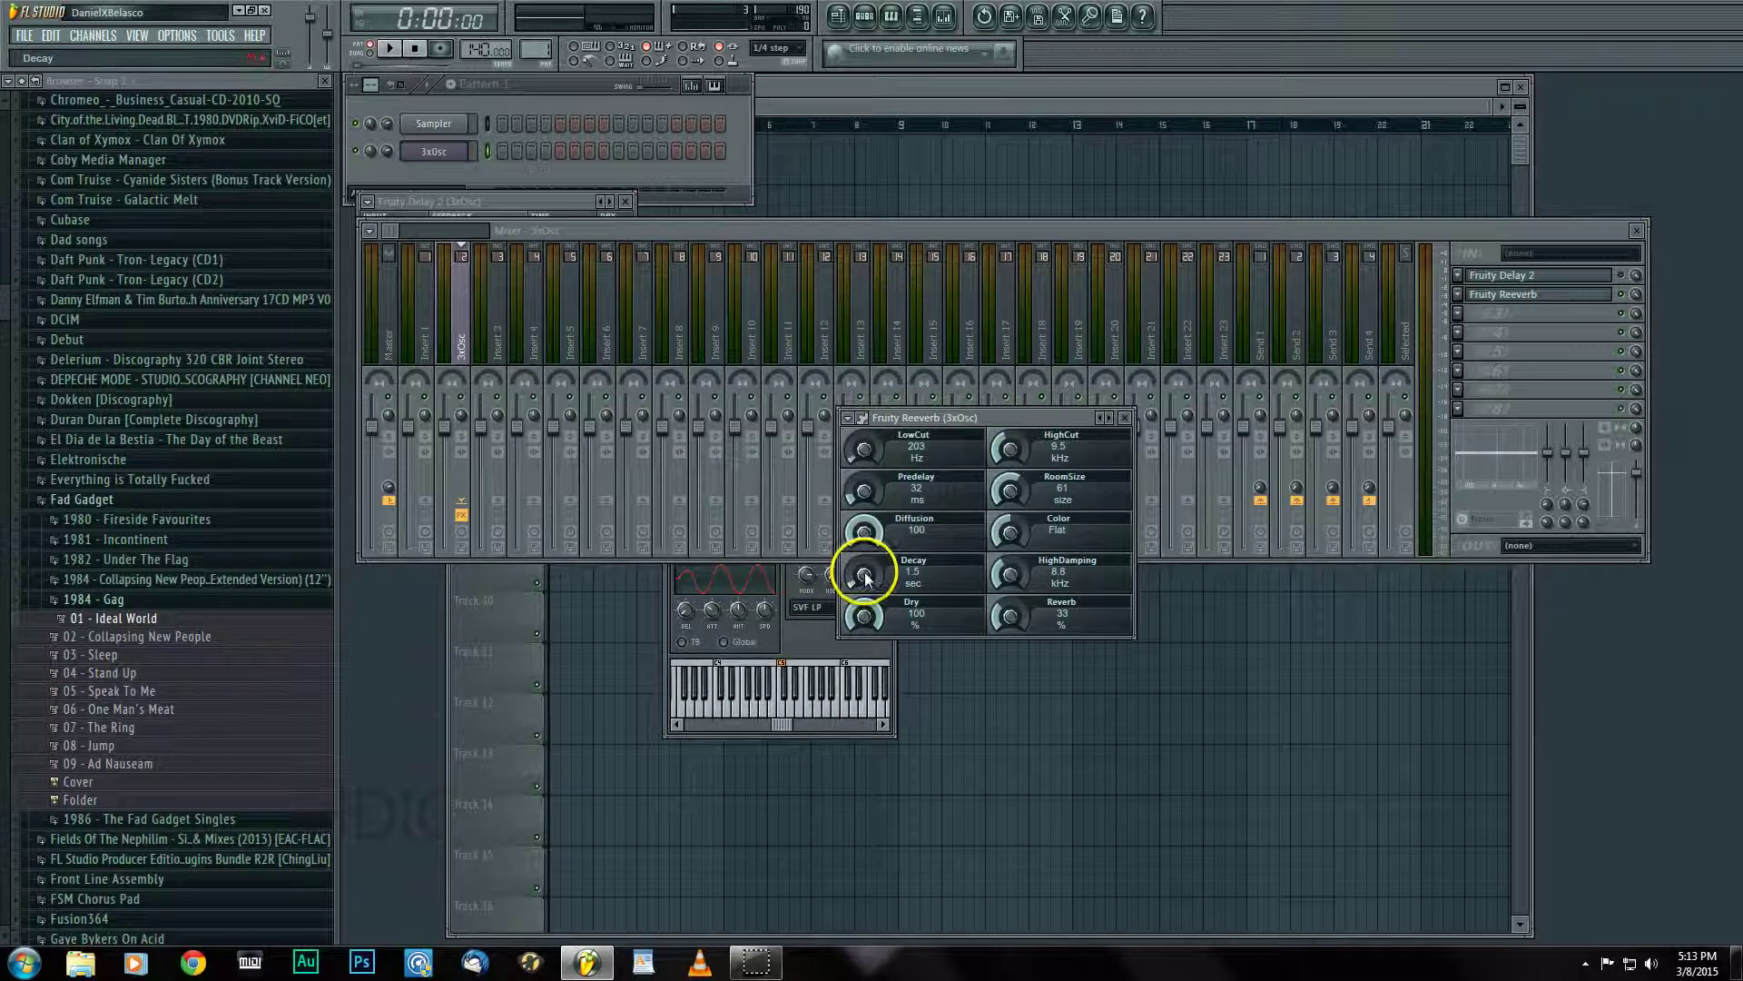
left_click(865, 578)
left_click_drag(863, 575, 869, 580)
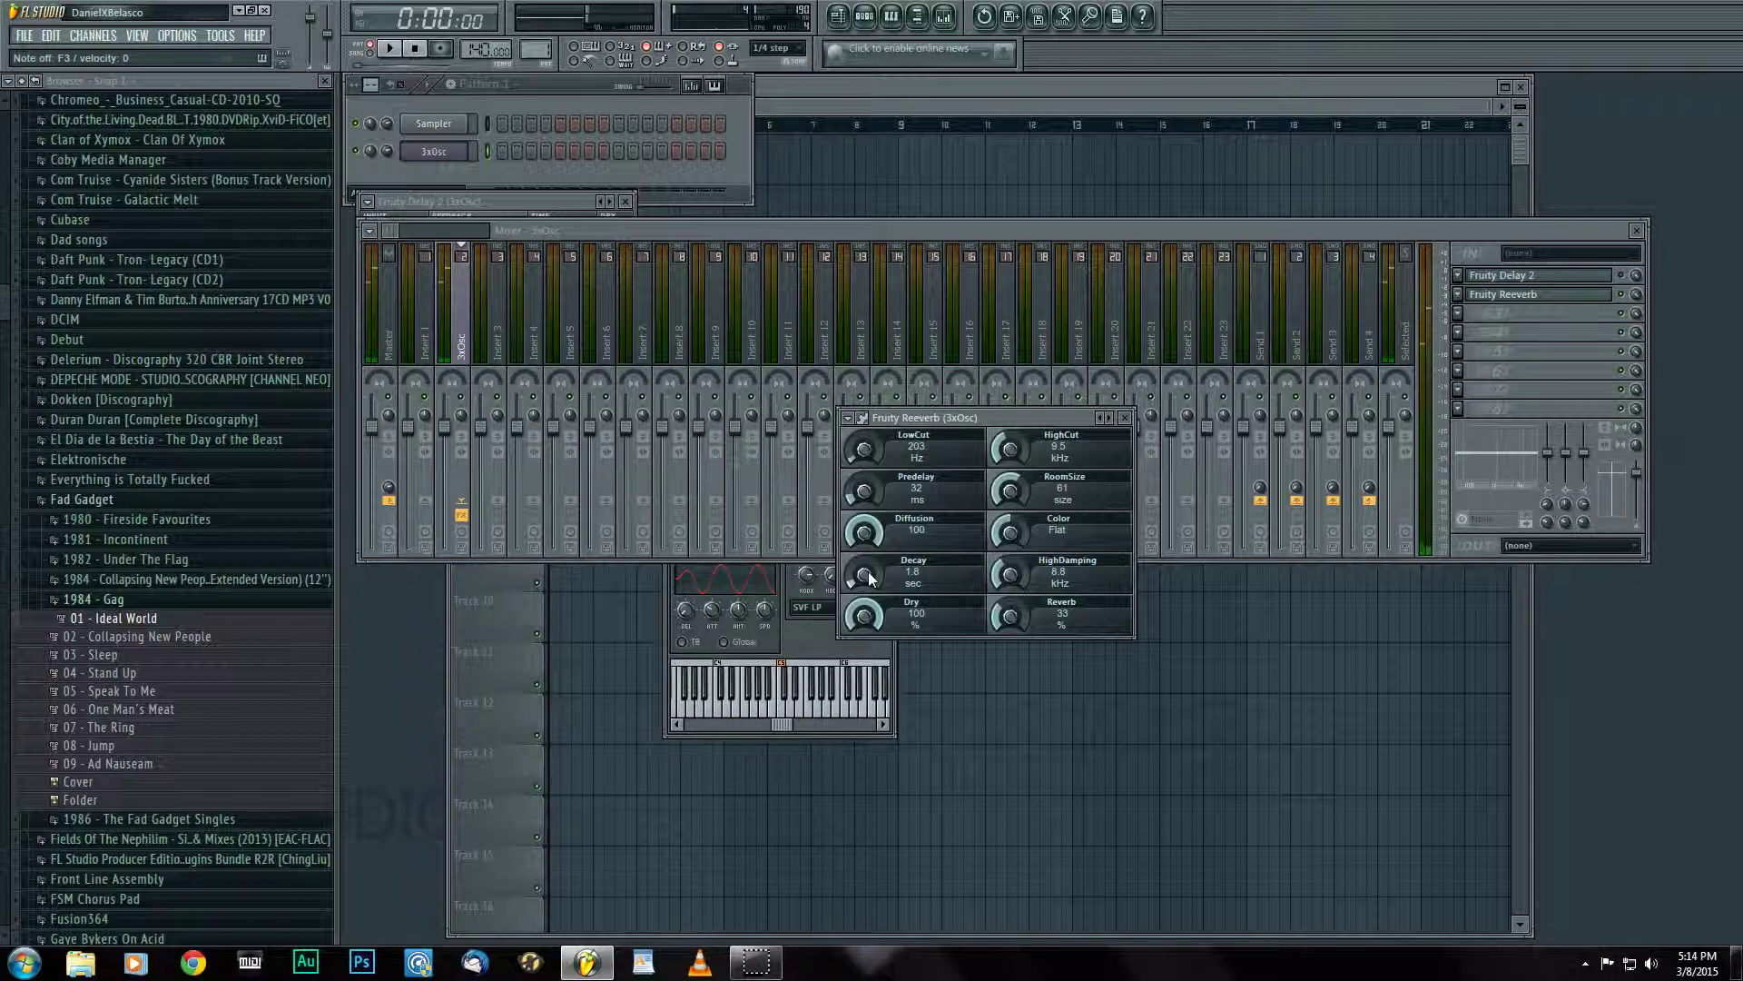
Move Fruity Reeverb down two slots to the fourth effect slot of the 3xOsc track.
left_click(1623, 296)
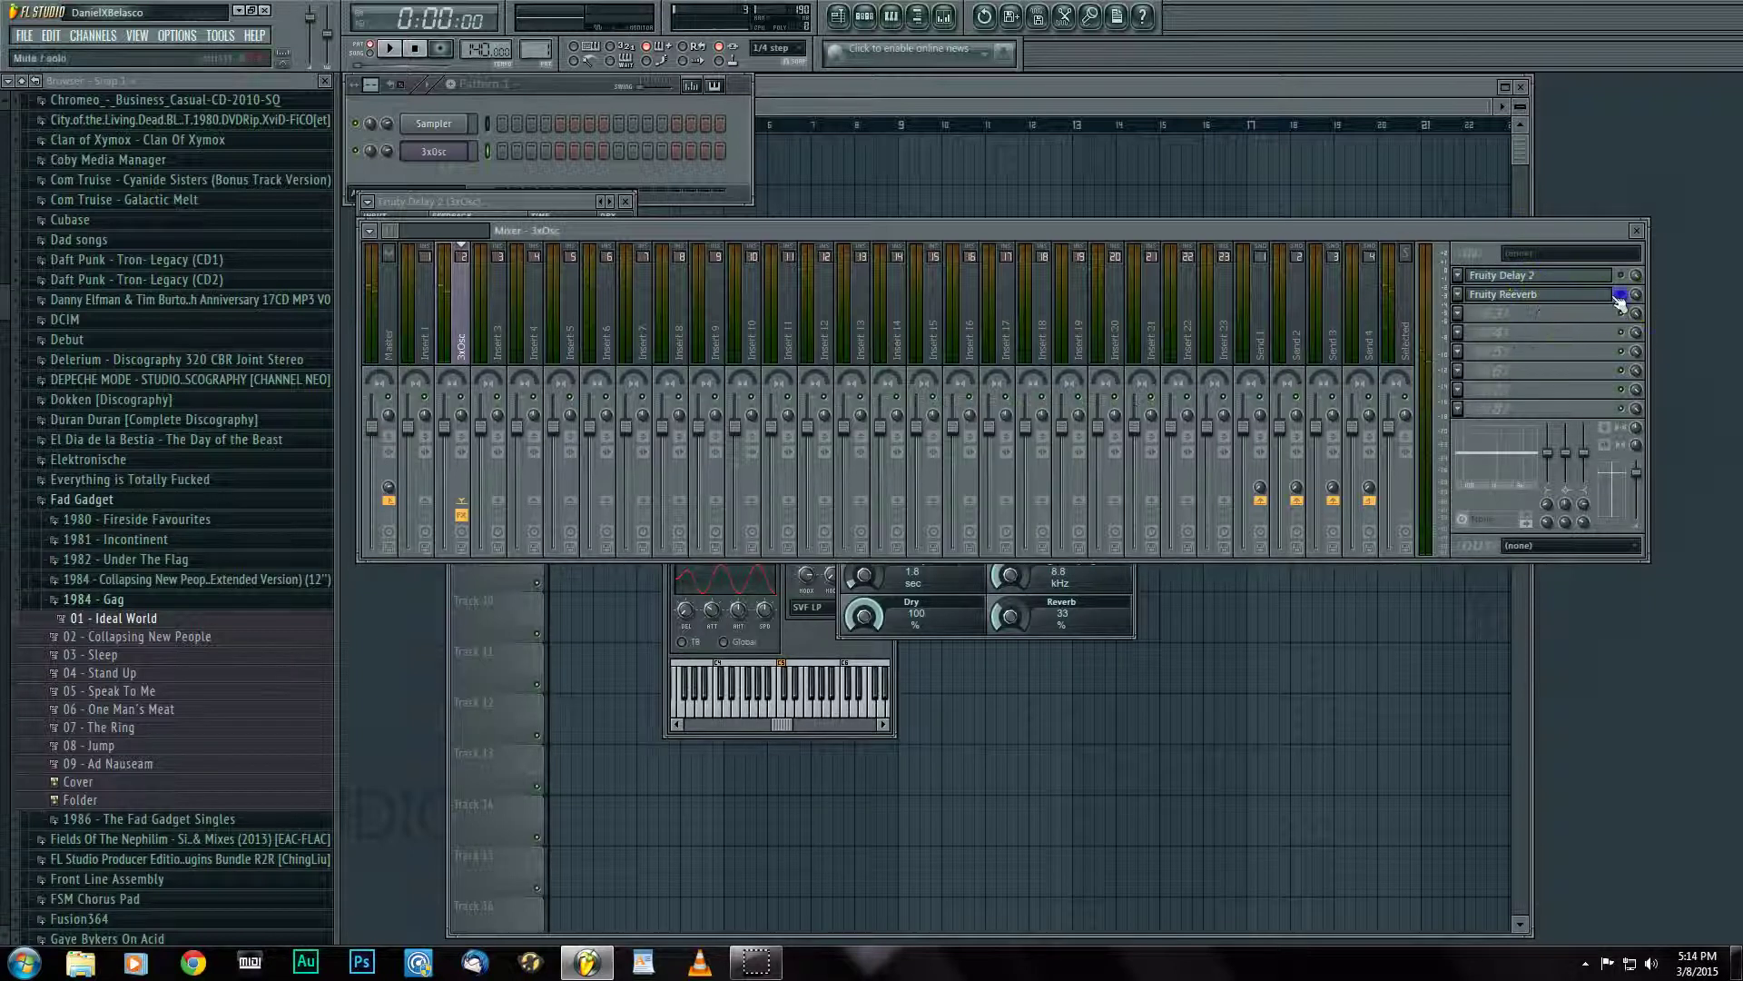
left_click(1457, 294)
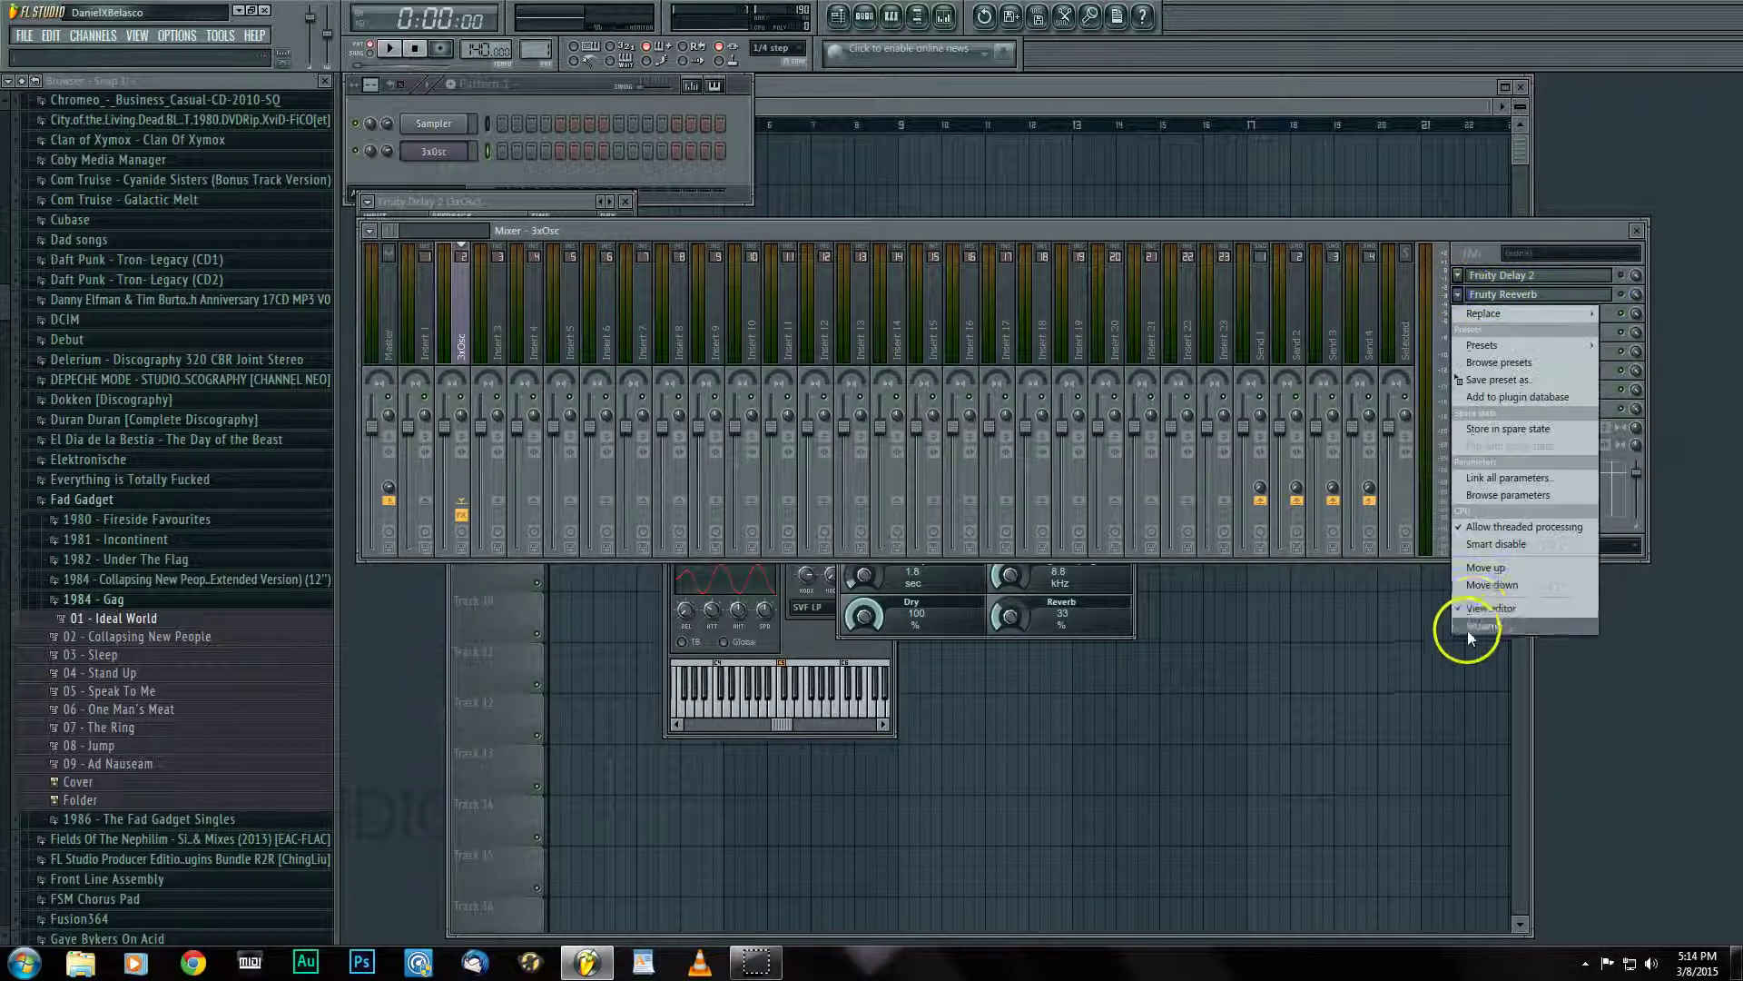
left_click(1482, 585)
left_click(1457, 313)
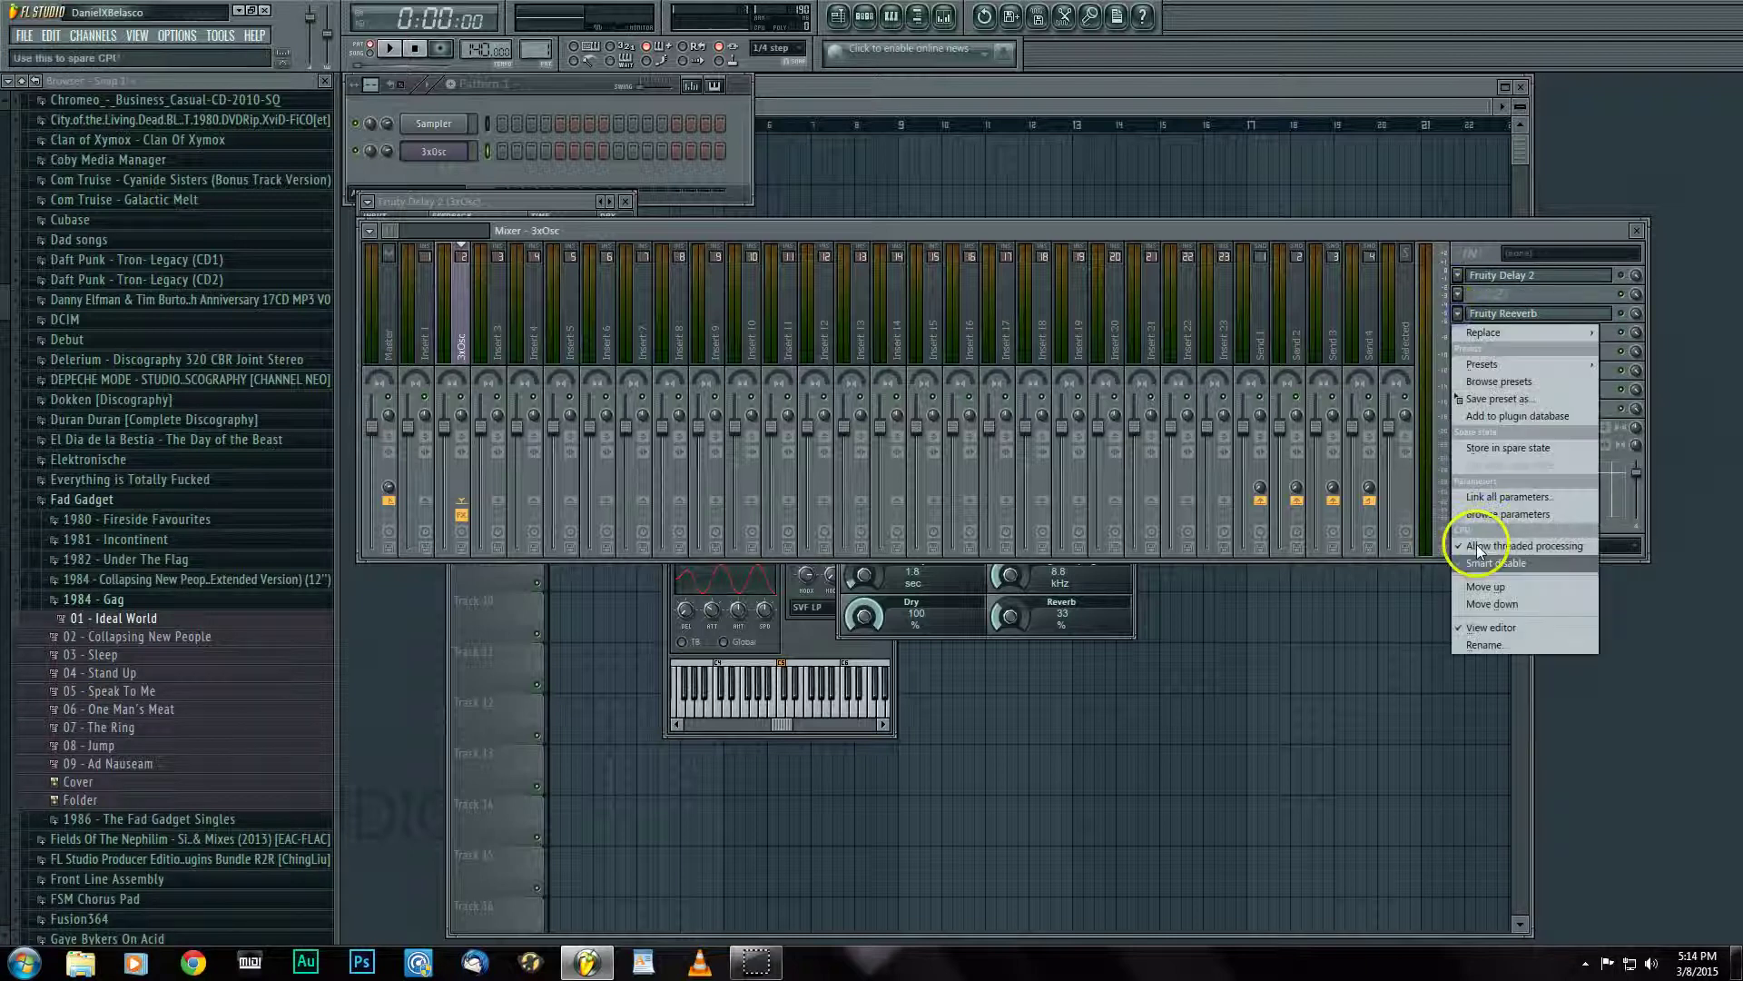
left_click(1480, 603)
Move Fruity Delay 2 down two slots to the third effect slot, directly before the reverb.
left_click(1457, 276)
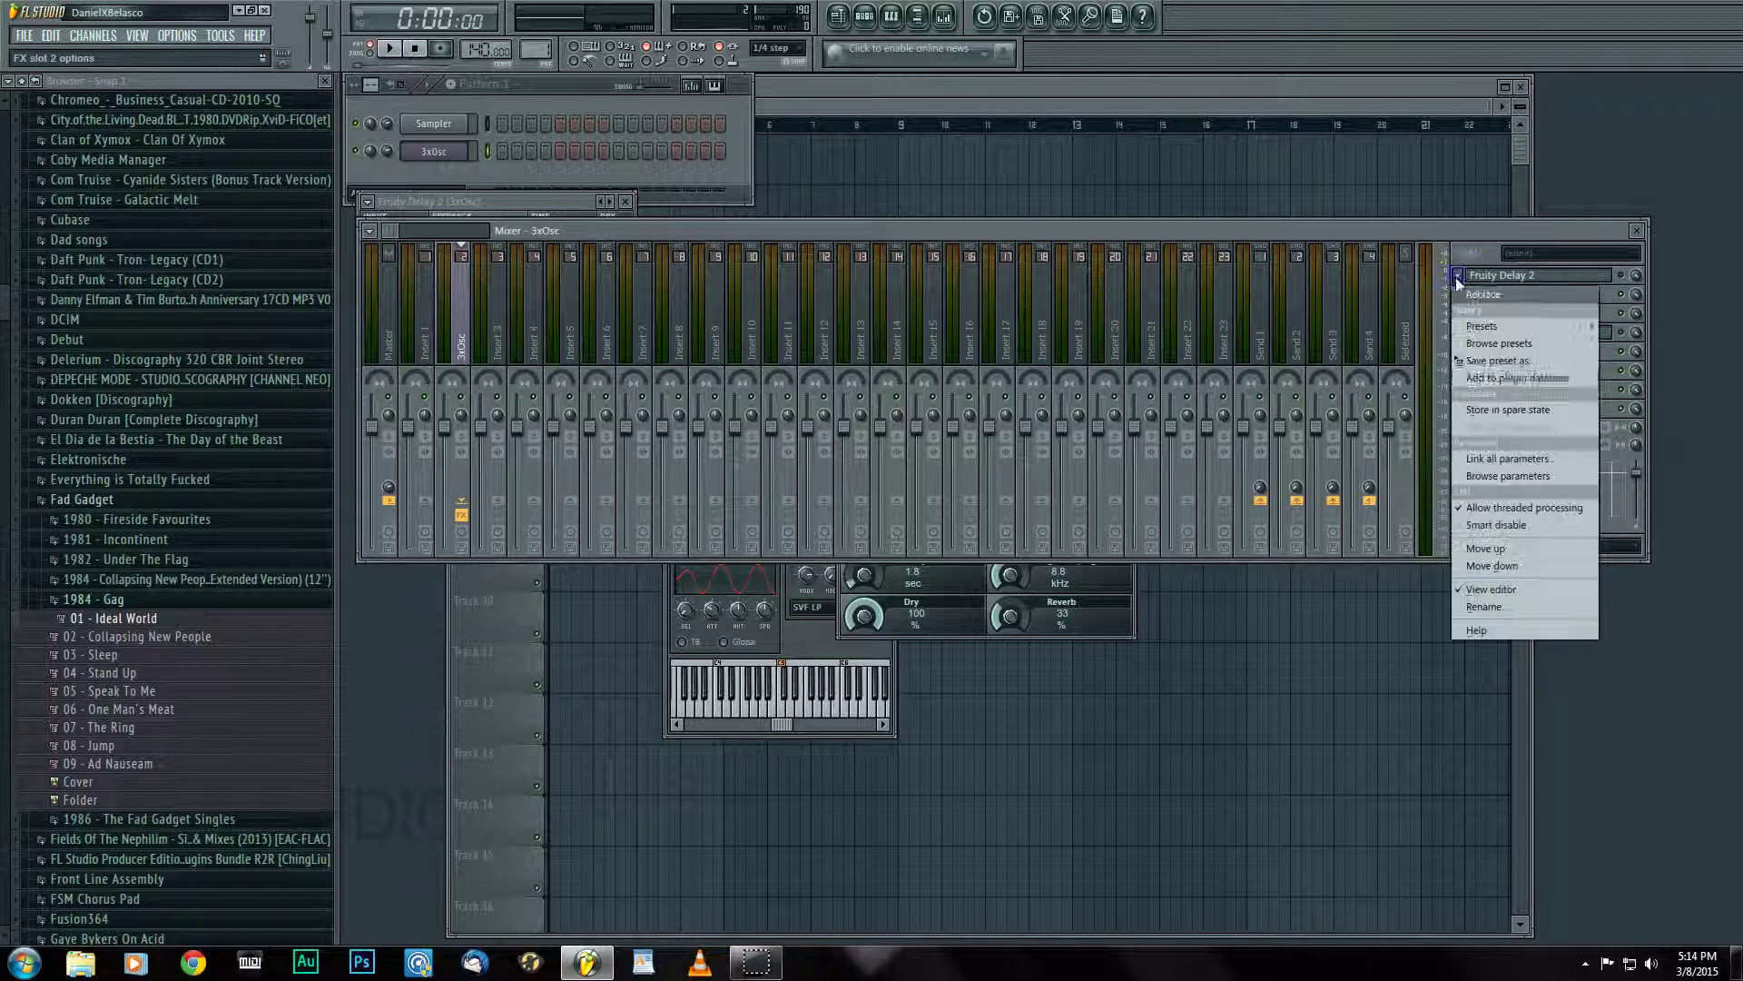
left_click(1490, 565)
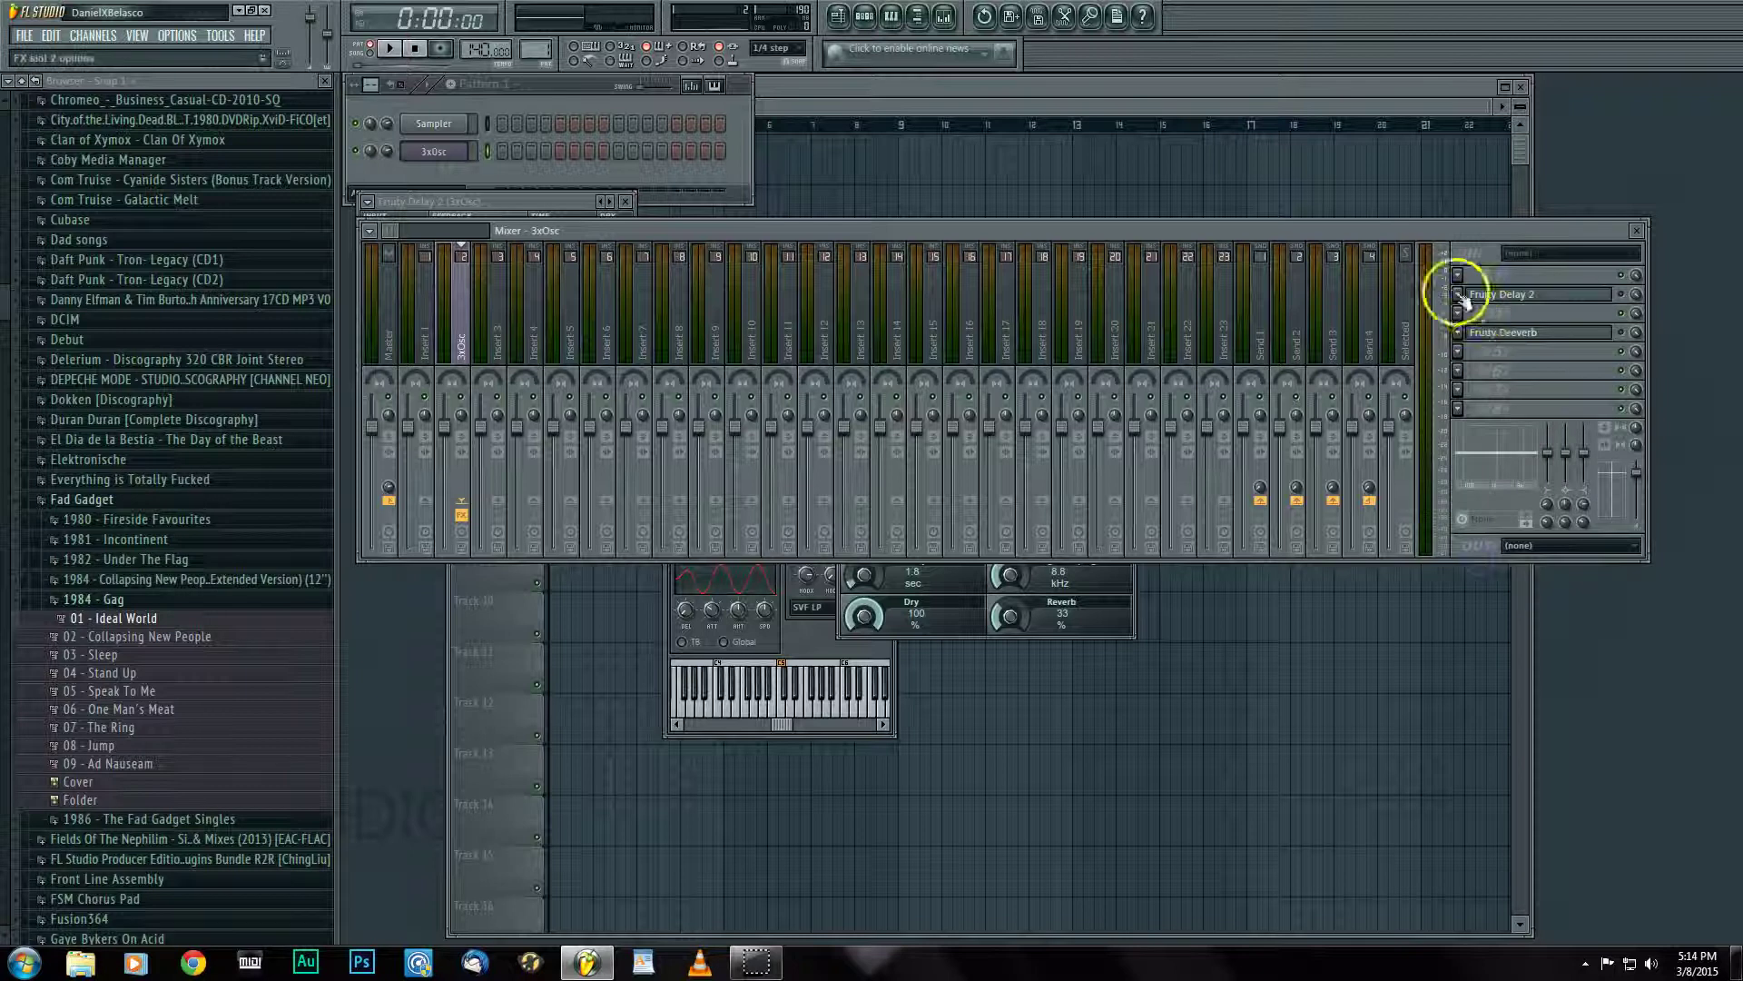
left_click(1457, 295)
left_click(1482, 585)
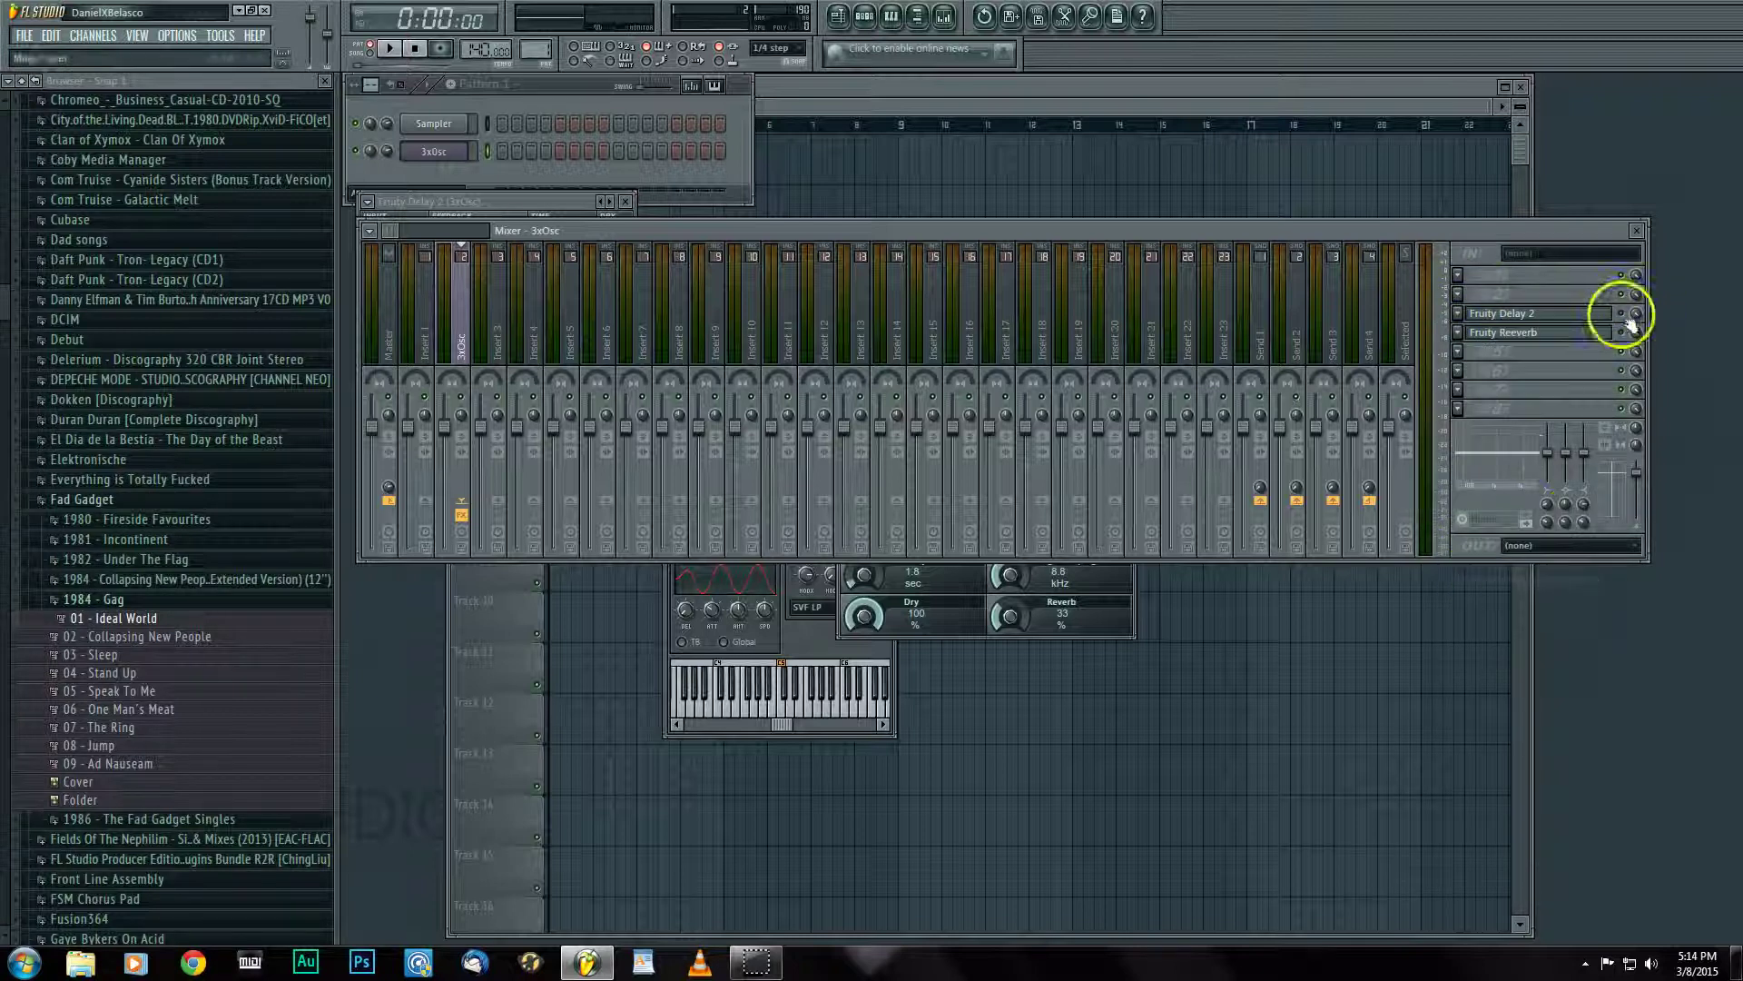
Add Fruity Flangus to the second effect slot, ahead of the delay, and reposition its window for auditioning.
left_click(1458, 293)
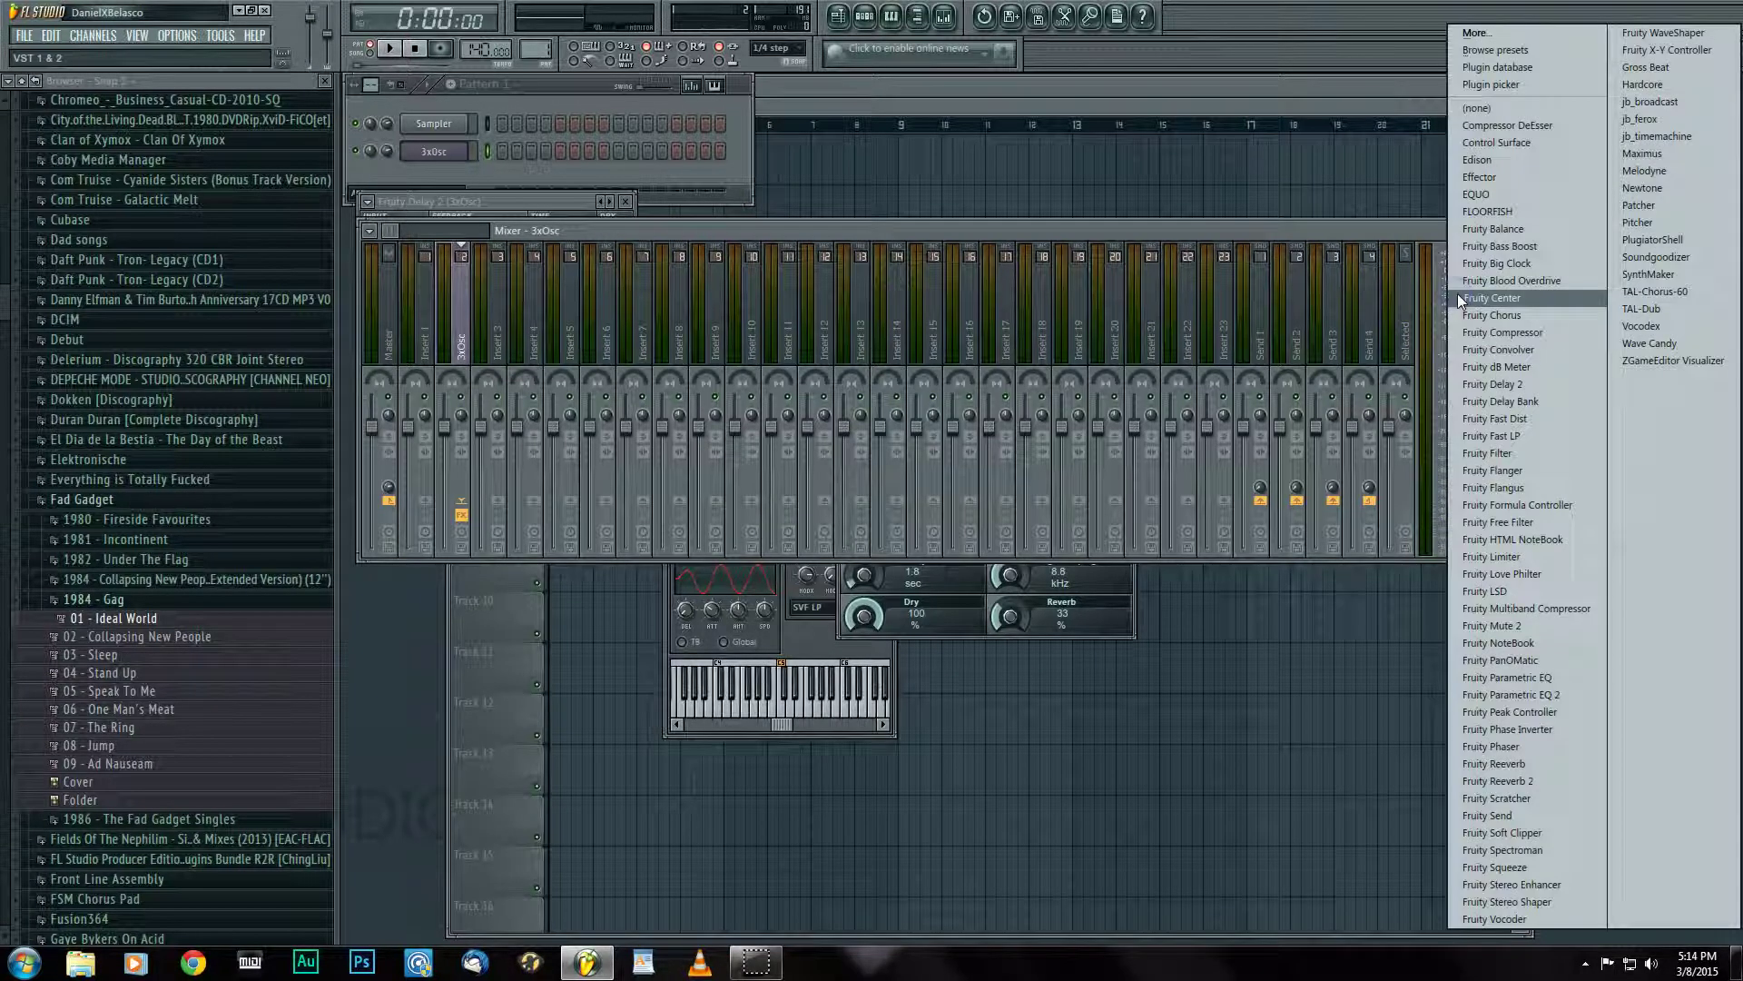
left_click(1507, 473)
left_click(1498, 490)
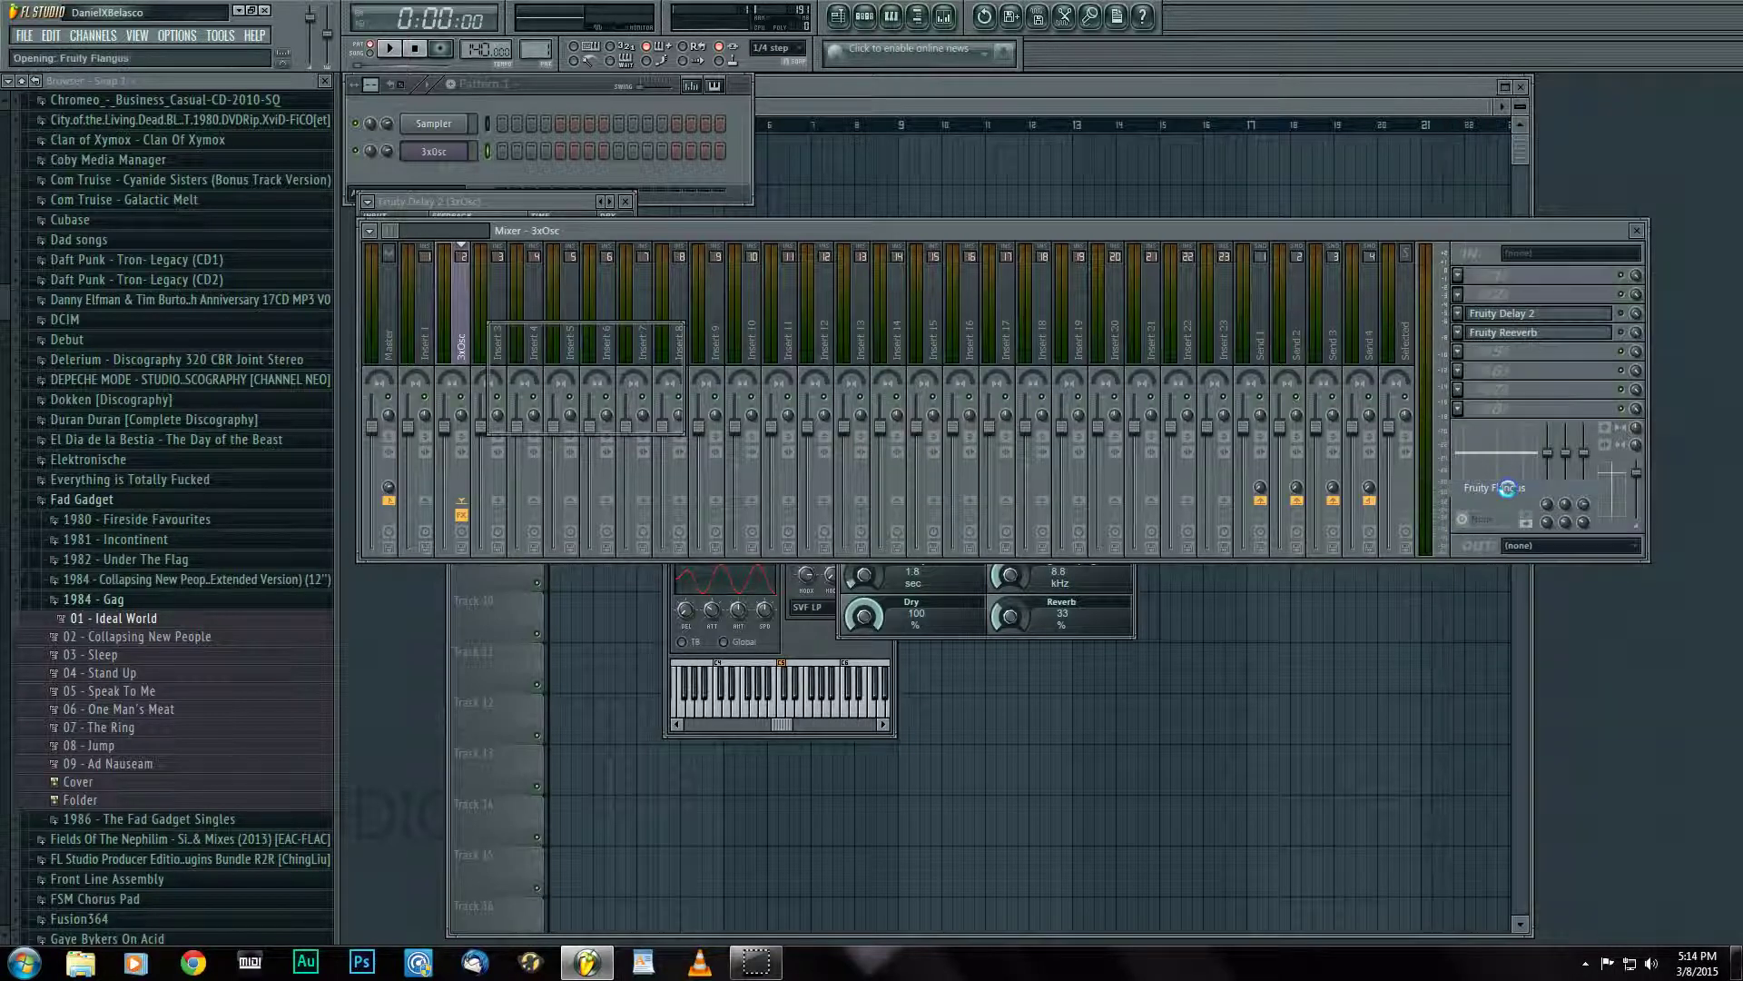
left_click_drag(627, 331, 815, 473)
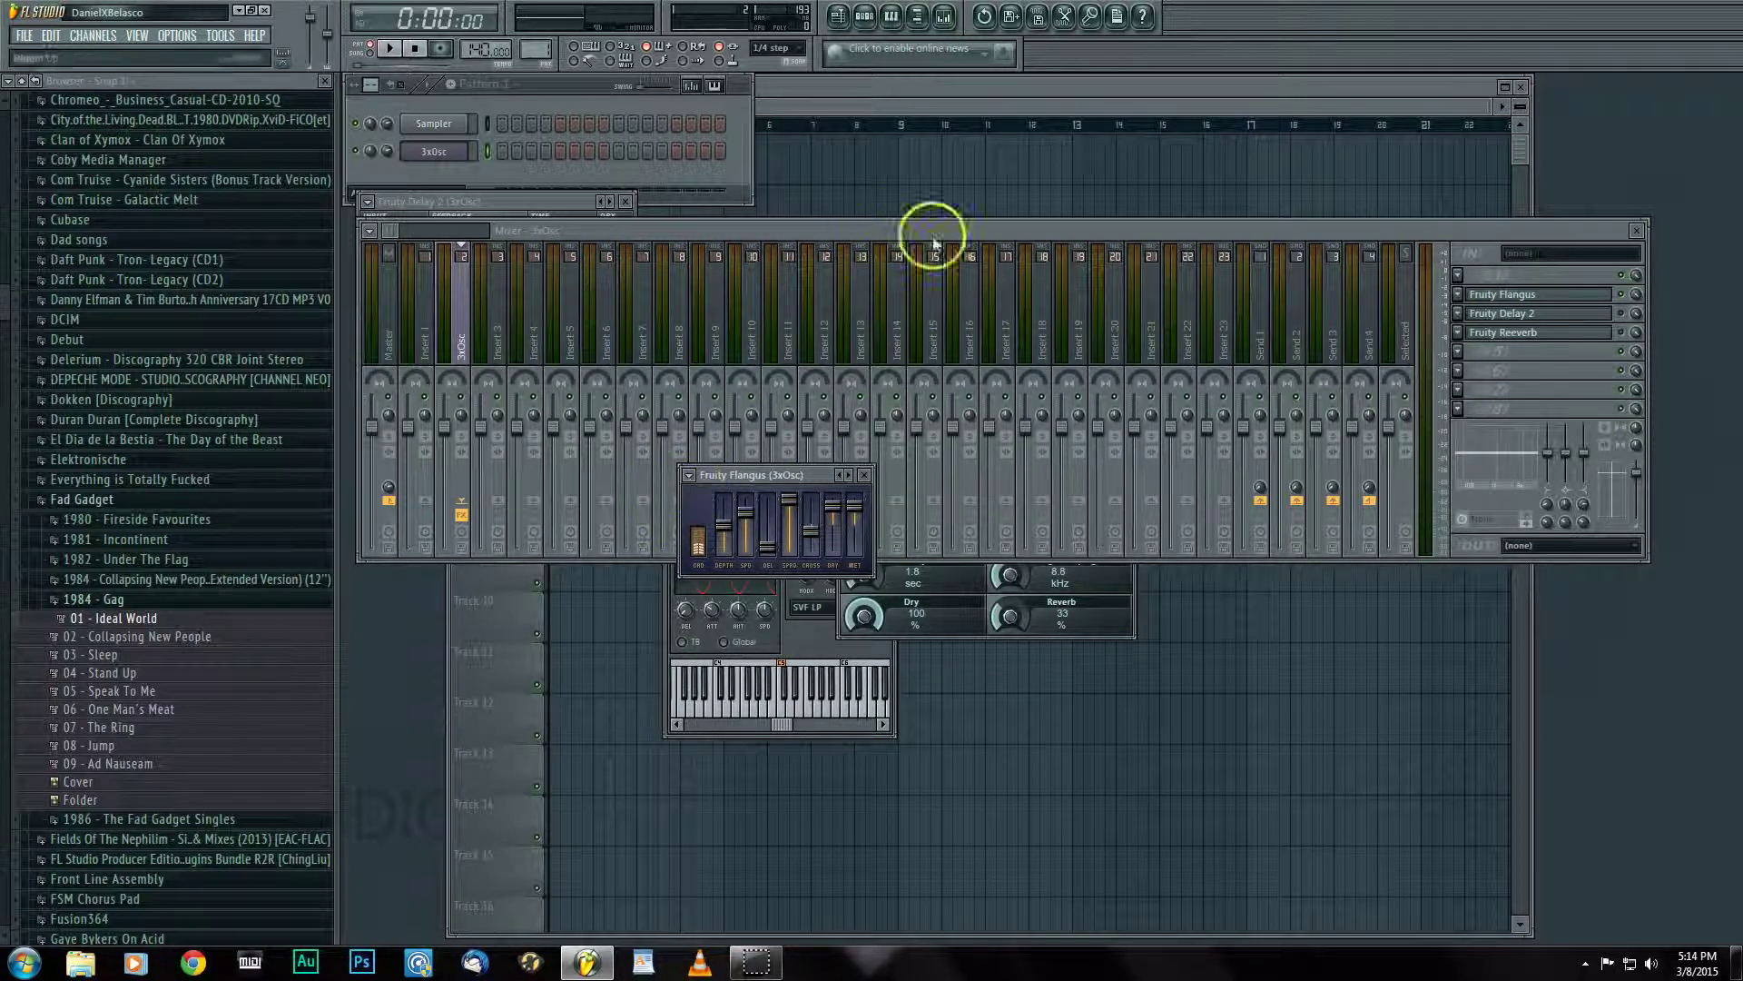
left_click(1632, 323)
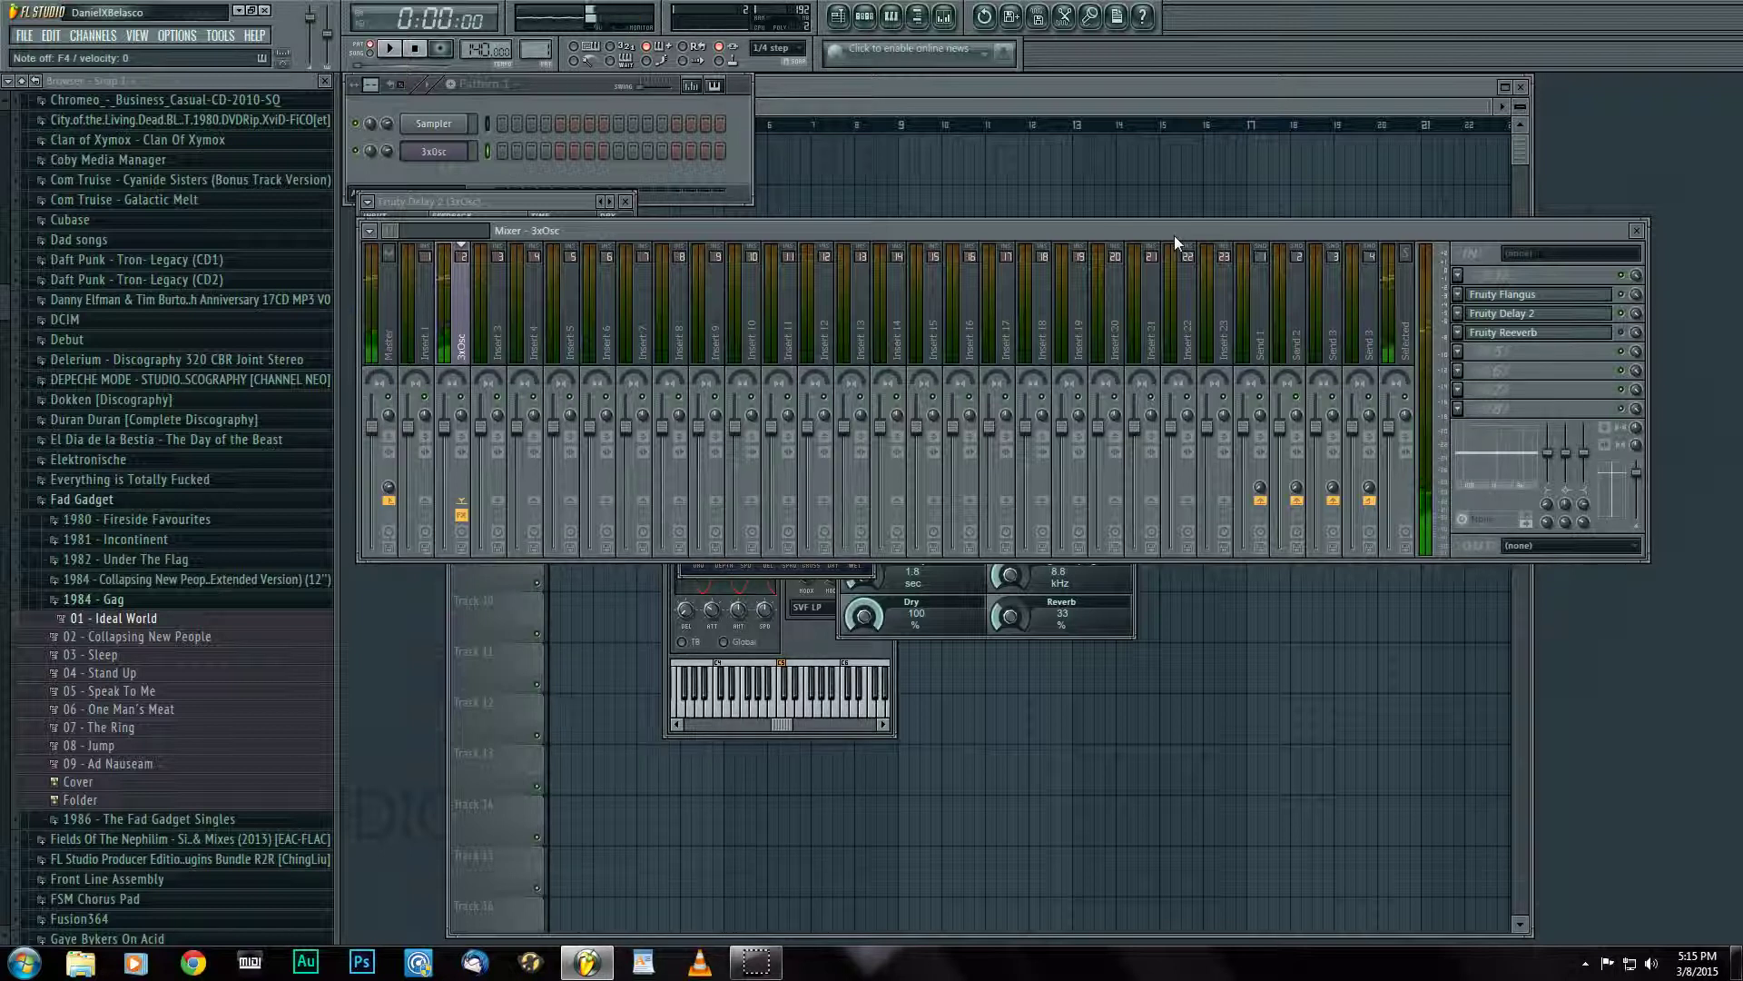
Collapse the Fad Gadget folder and the F: drive in the browser.
left_click(148, 497)
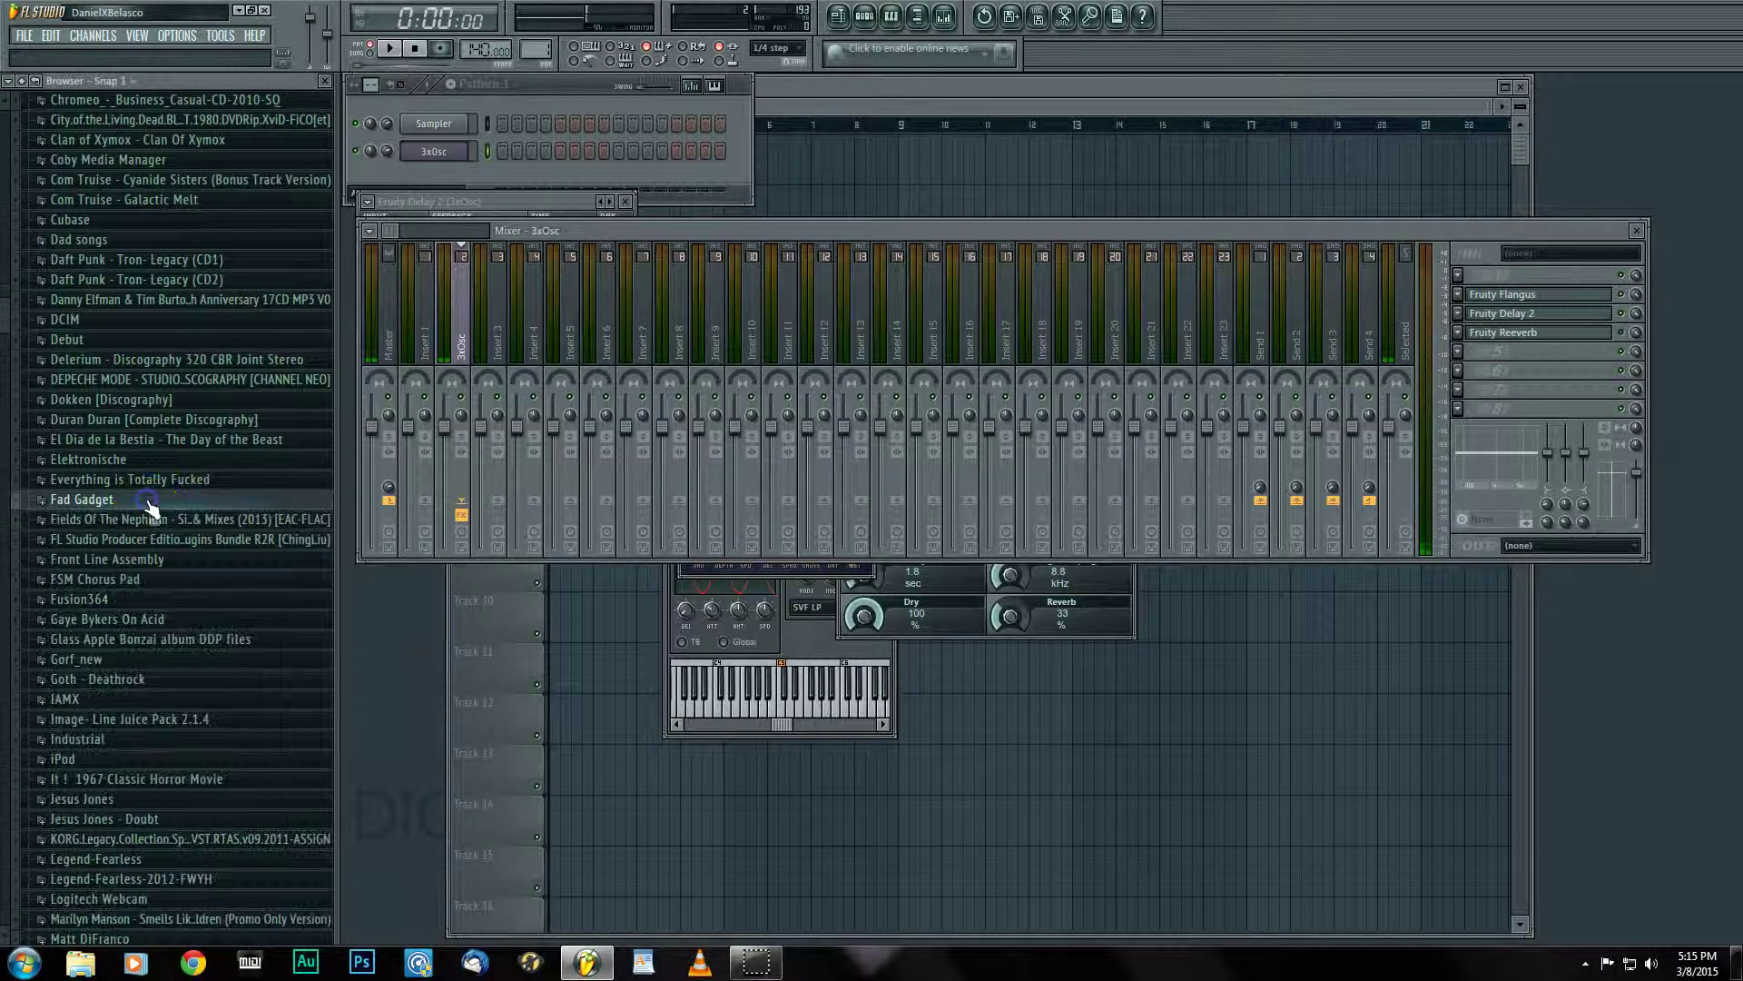
scroll(145, 509, "up", 11)
left_click(111, 515)
left_click(104, 505)
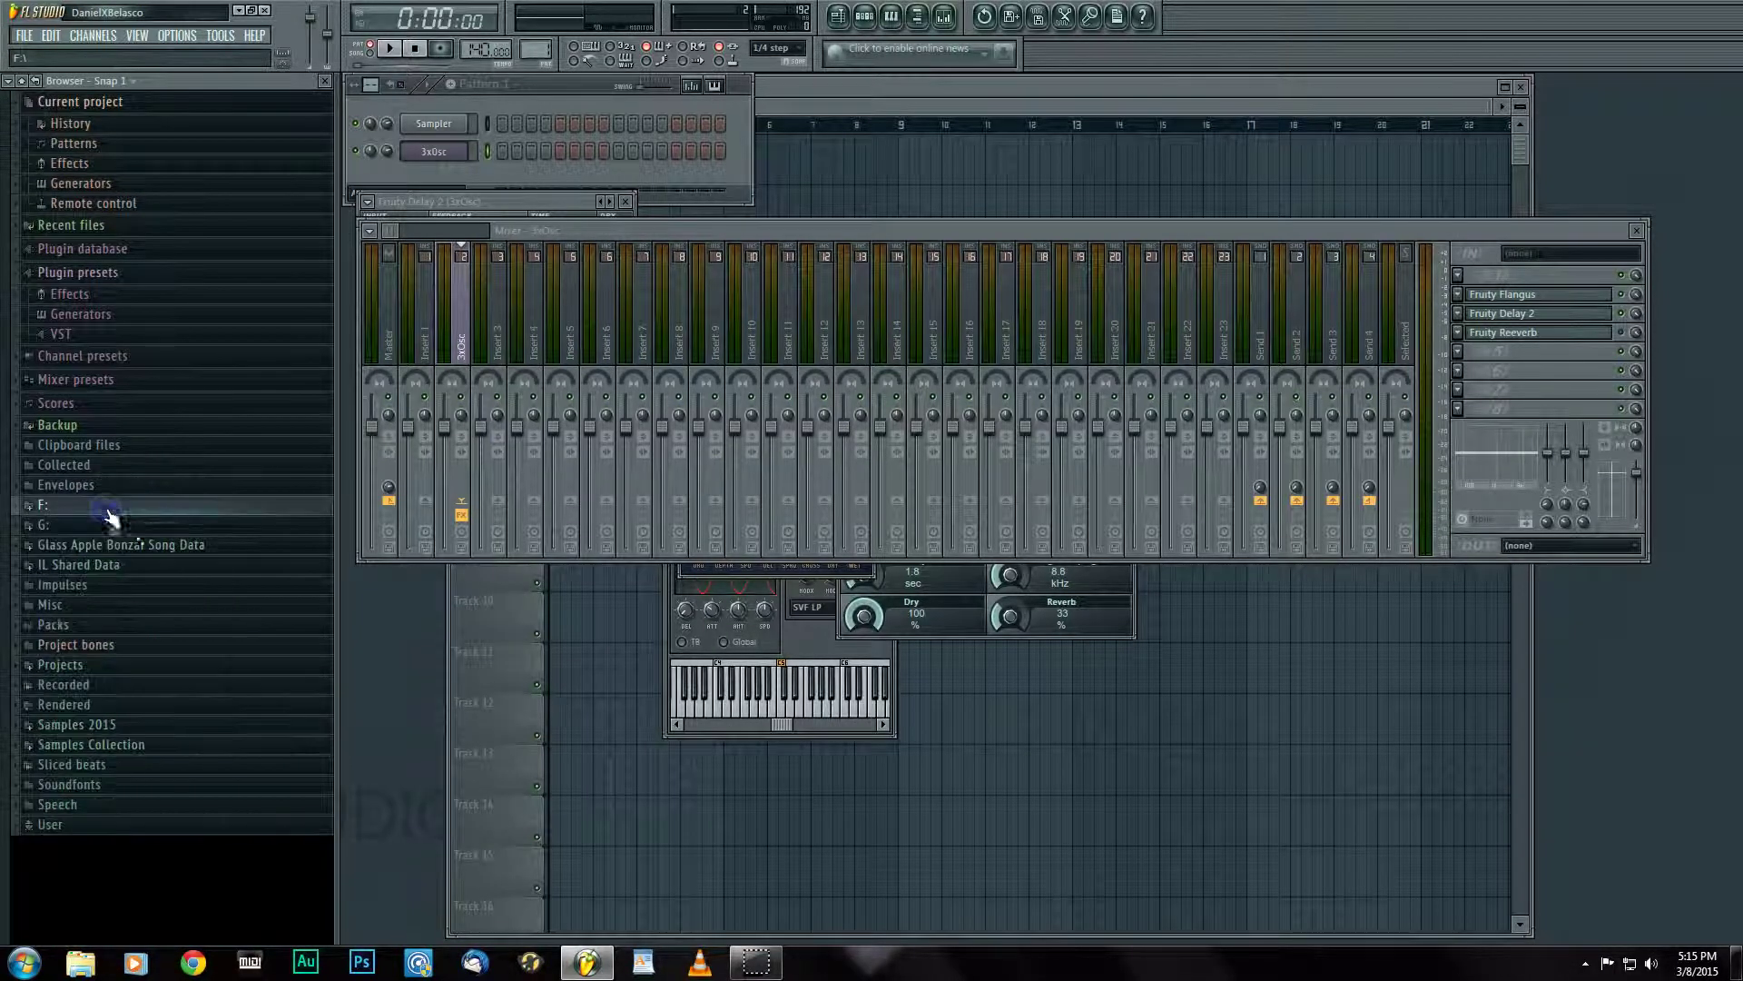
Open the channel settings of the Sampler channel.
left_click(510, 107)
left_click(436, 124)
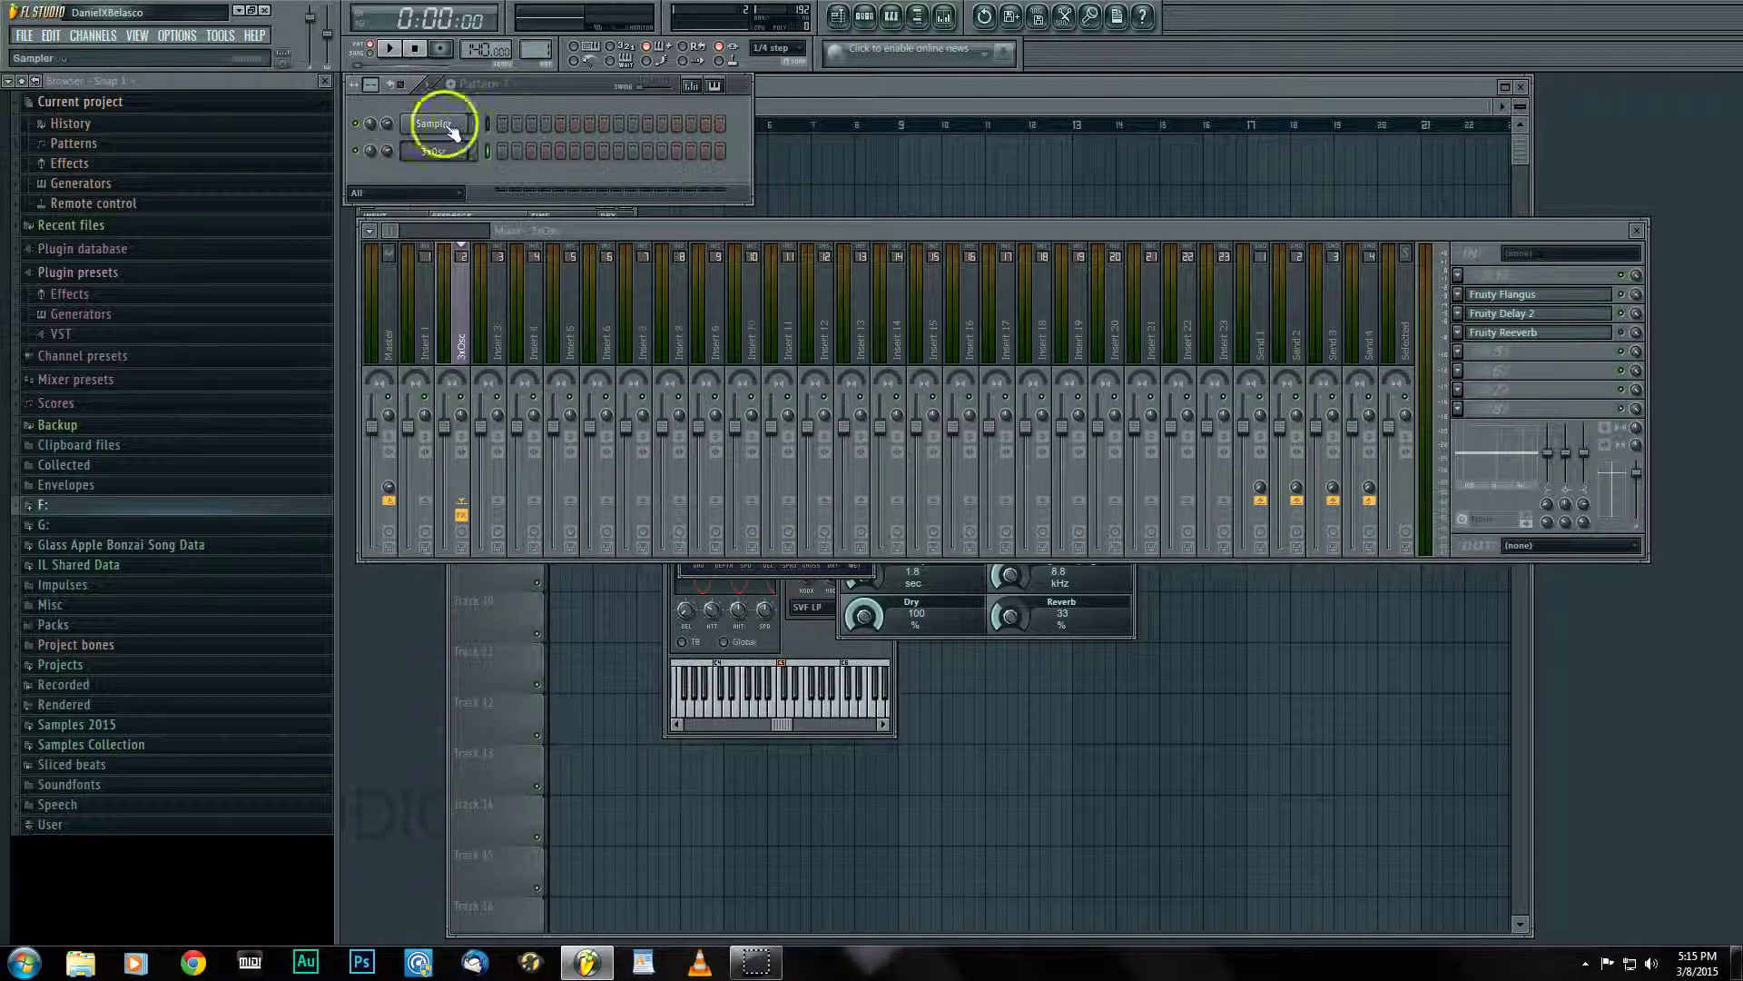
left_click(707, 656)
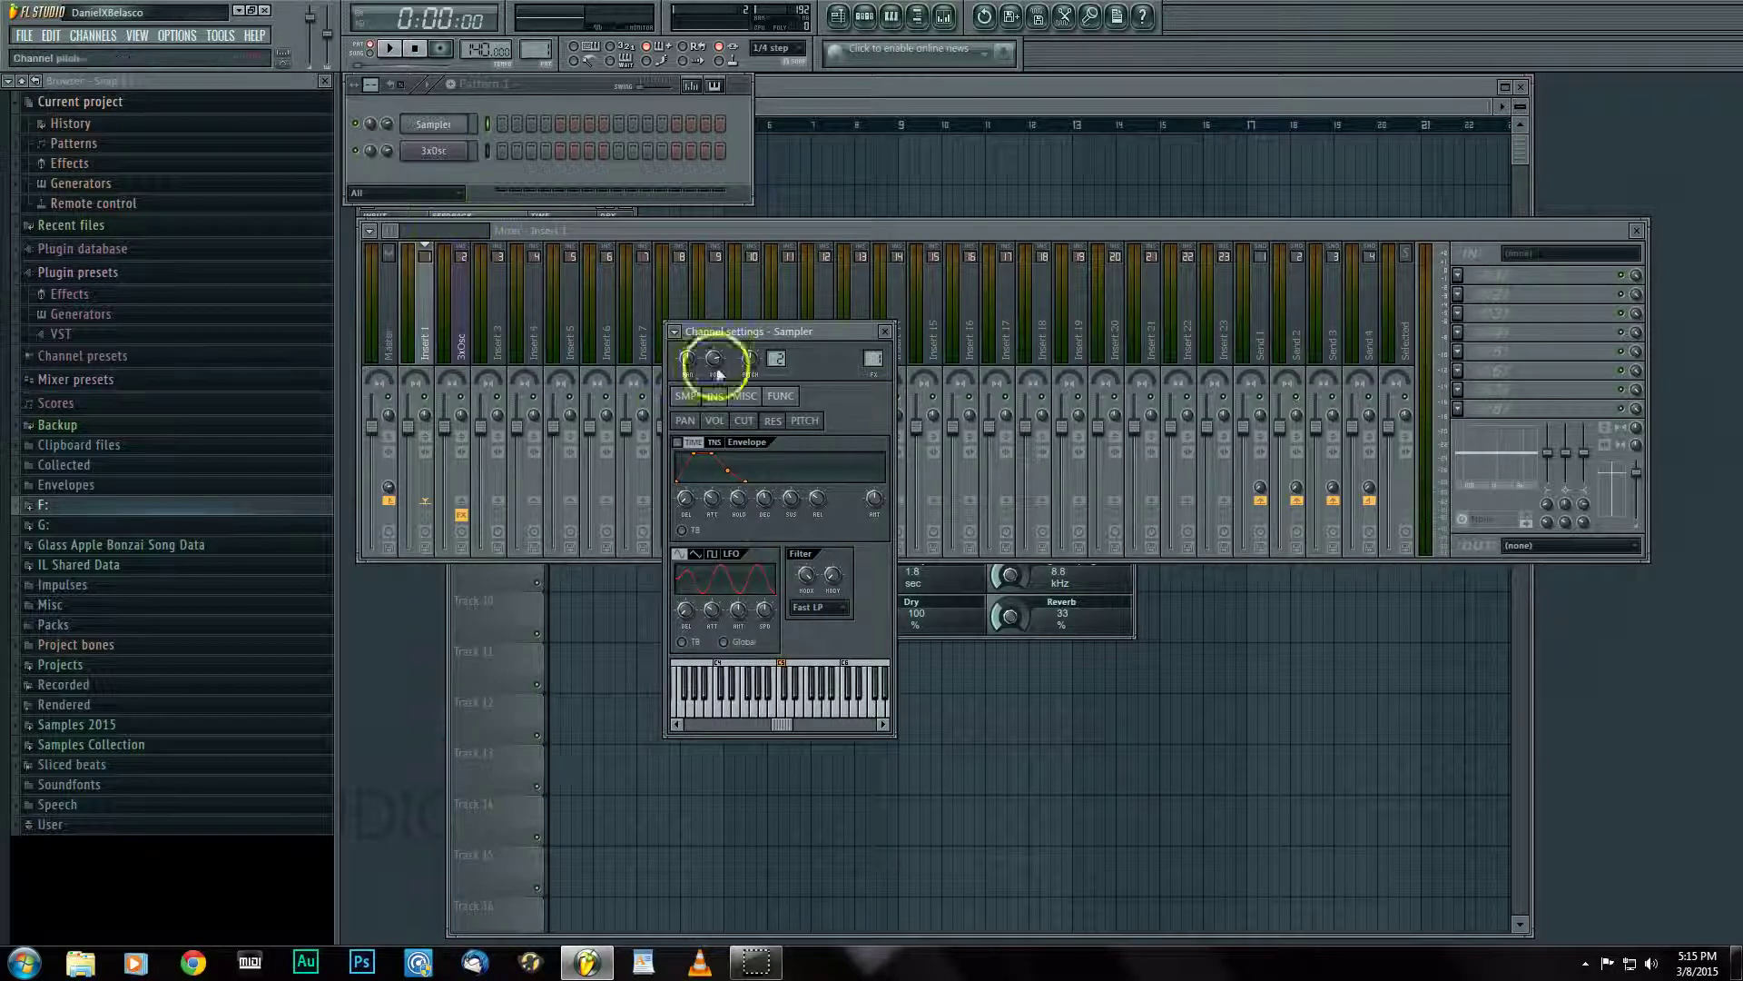
Browse the Samples Collection folder and open its nordmodularloops subfolder.
left_click_drag(767, 334, 727, 329)
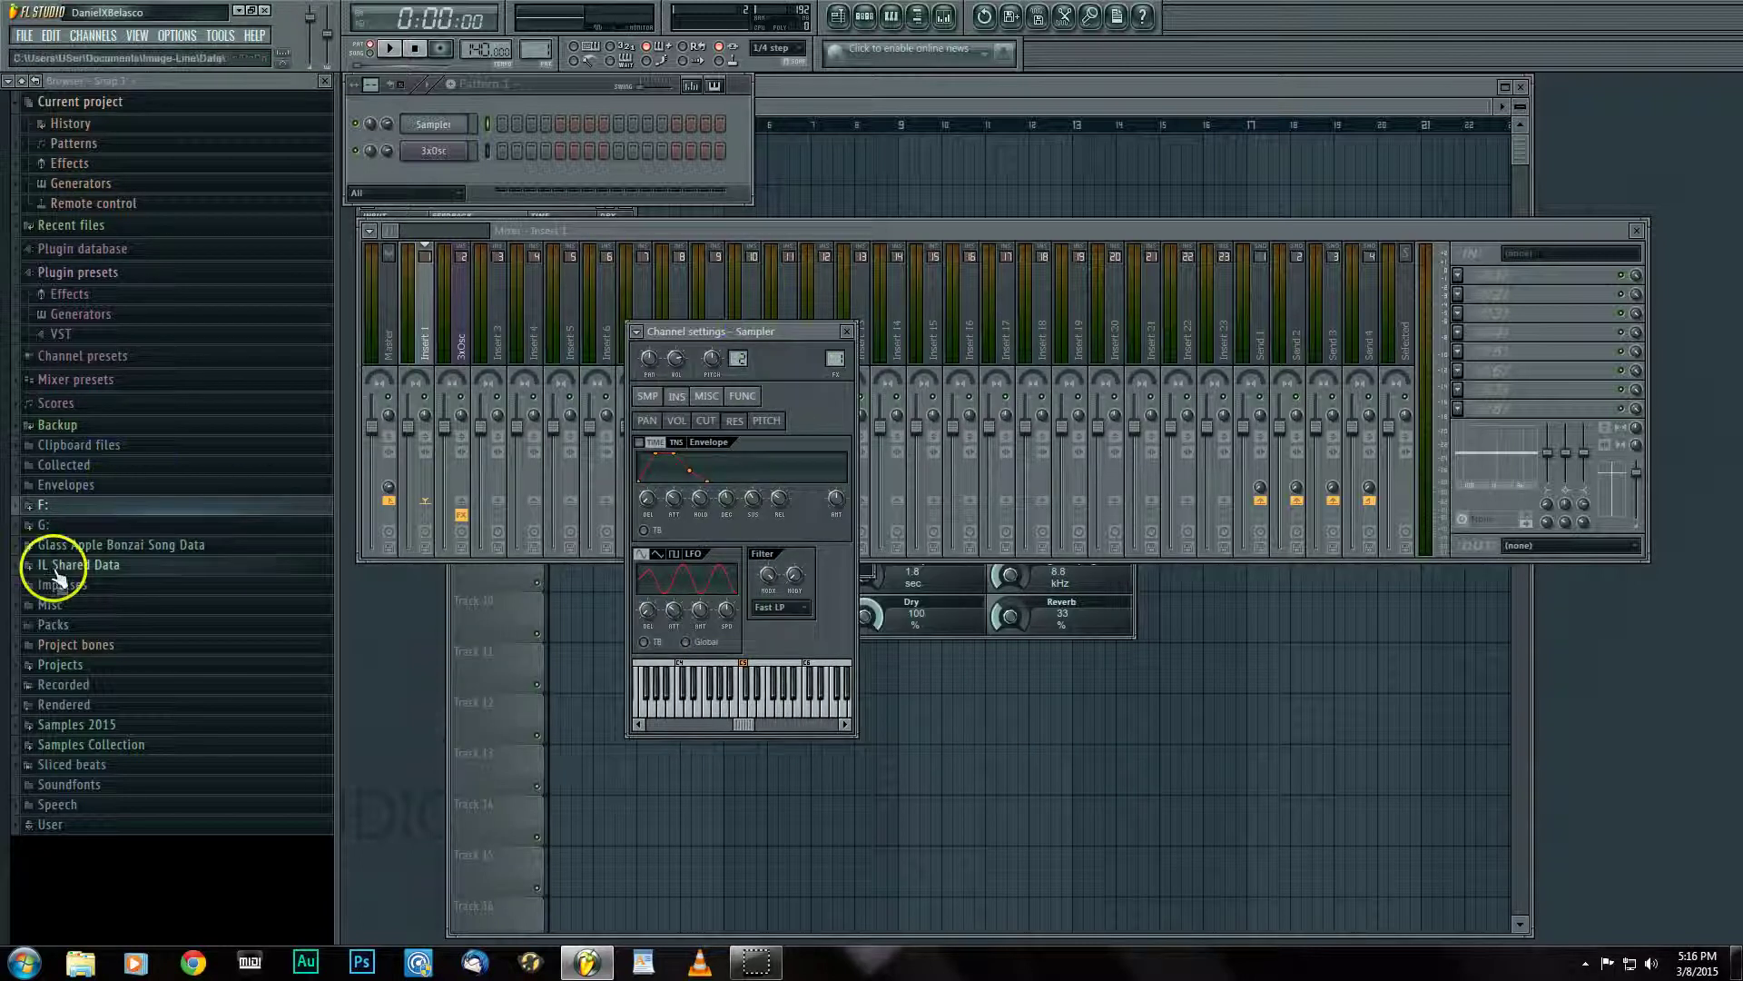
left_click(127, 746)
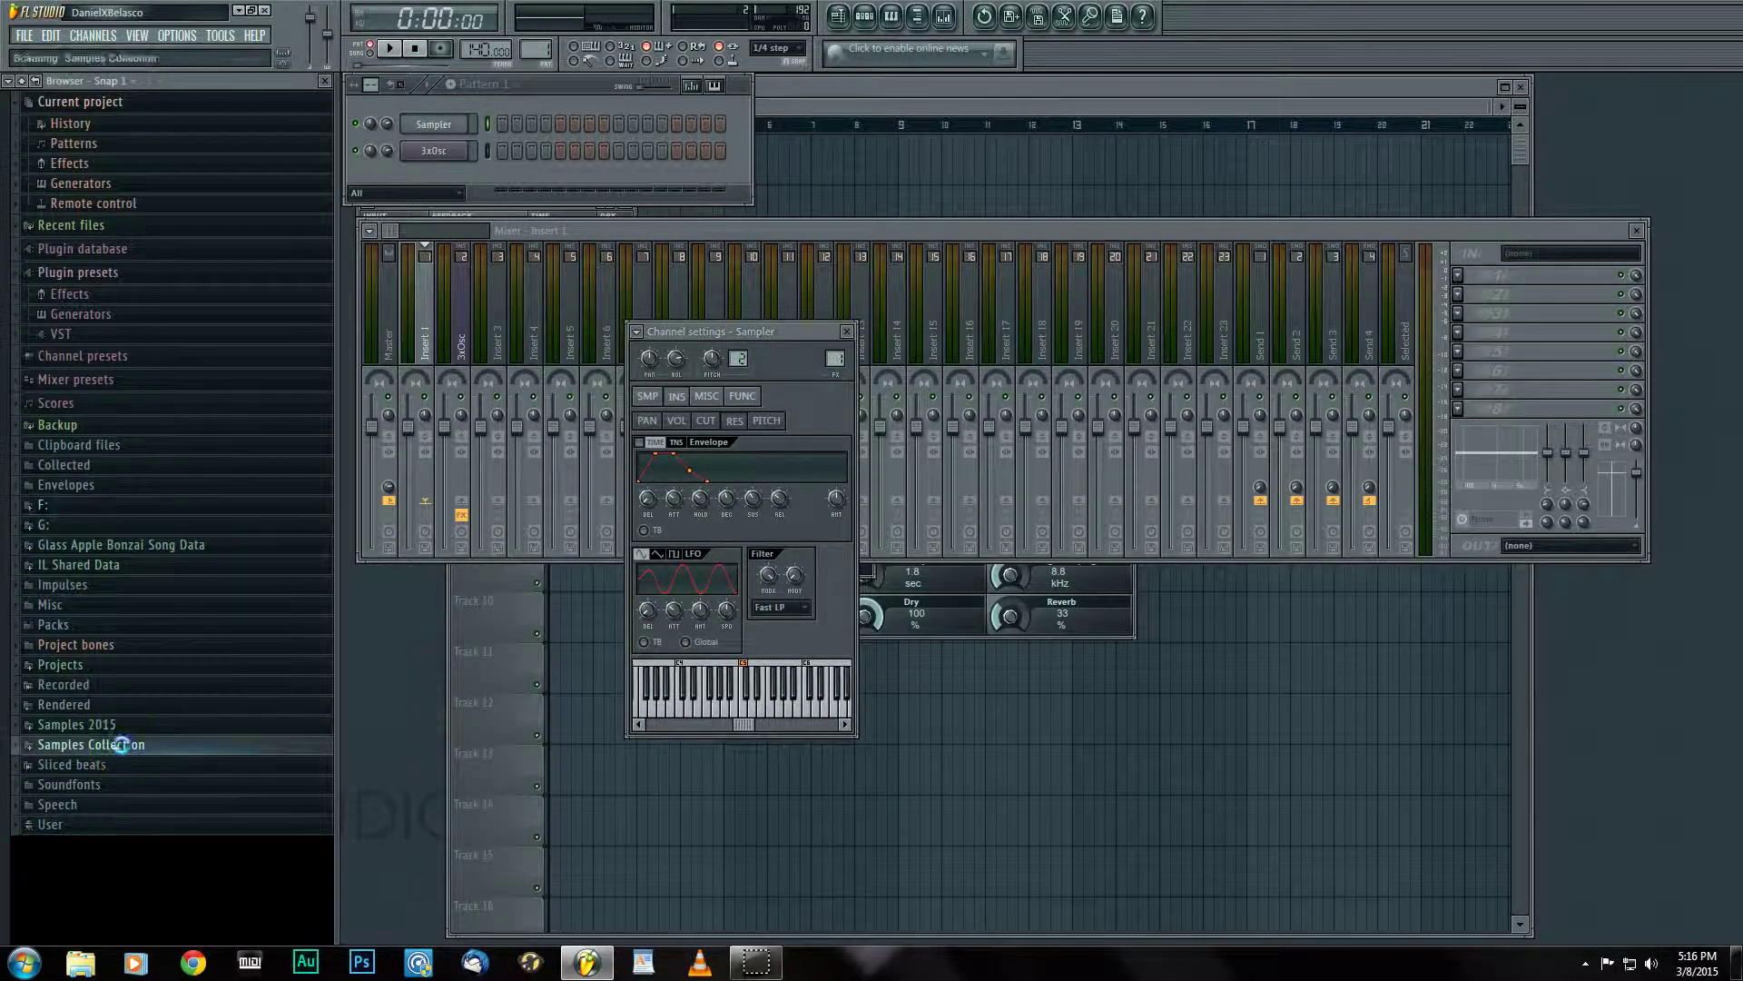
scroll(249, 336, "down", 10)
scroll(249, 336, "down", 12)
scroll(250, 336, "down", 3)
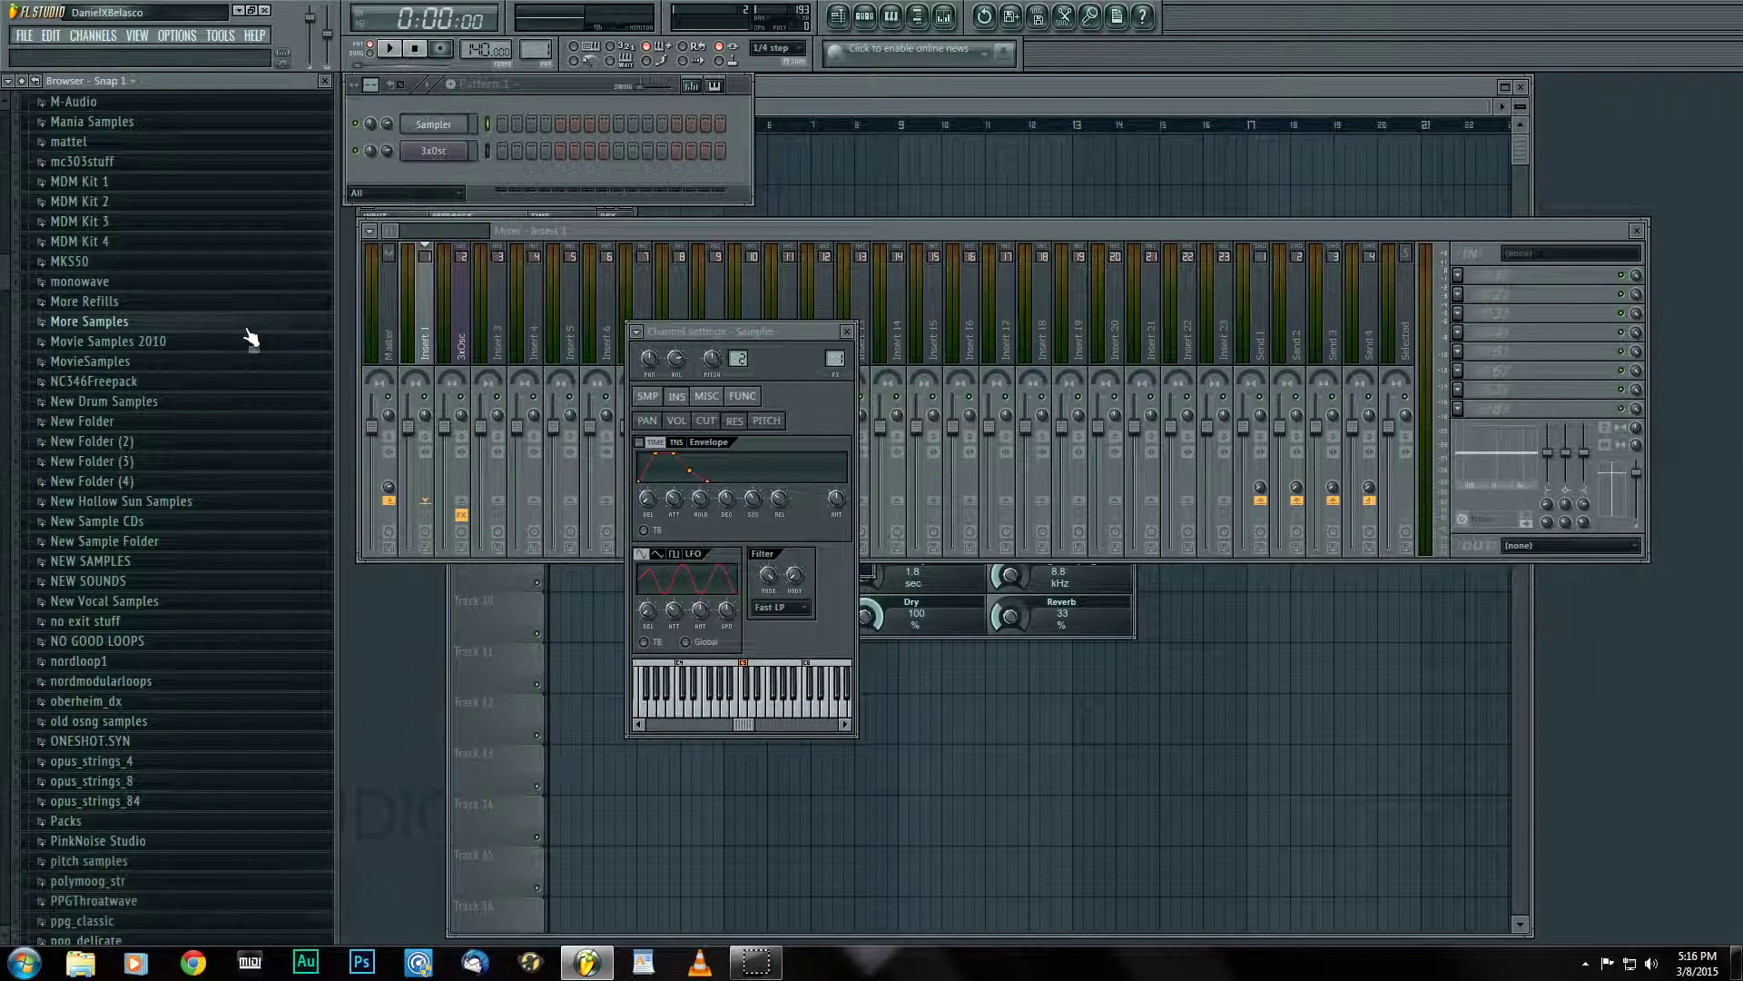
left_click(221, 342)
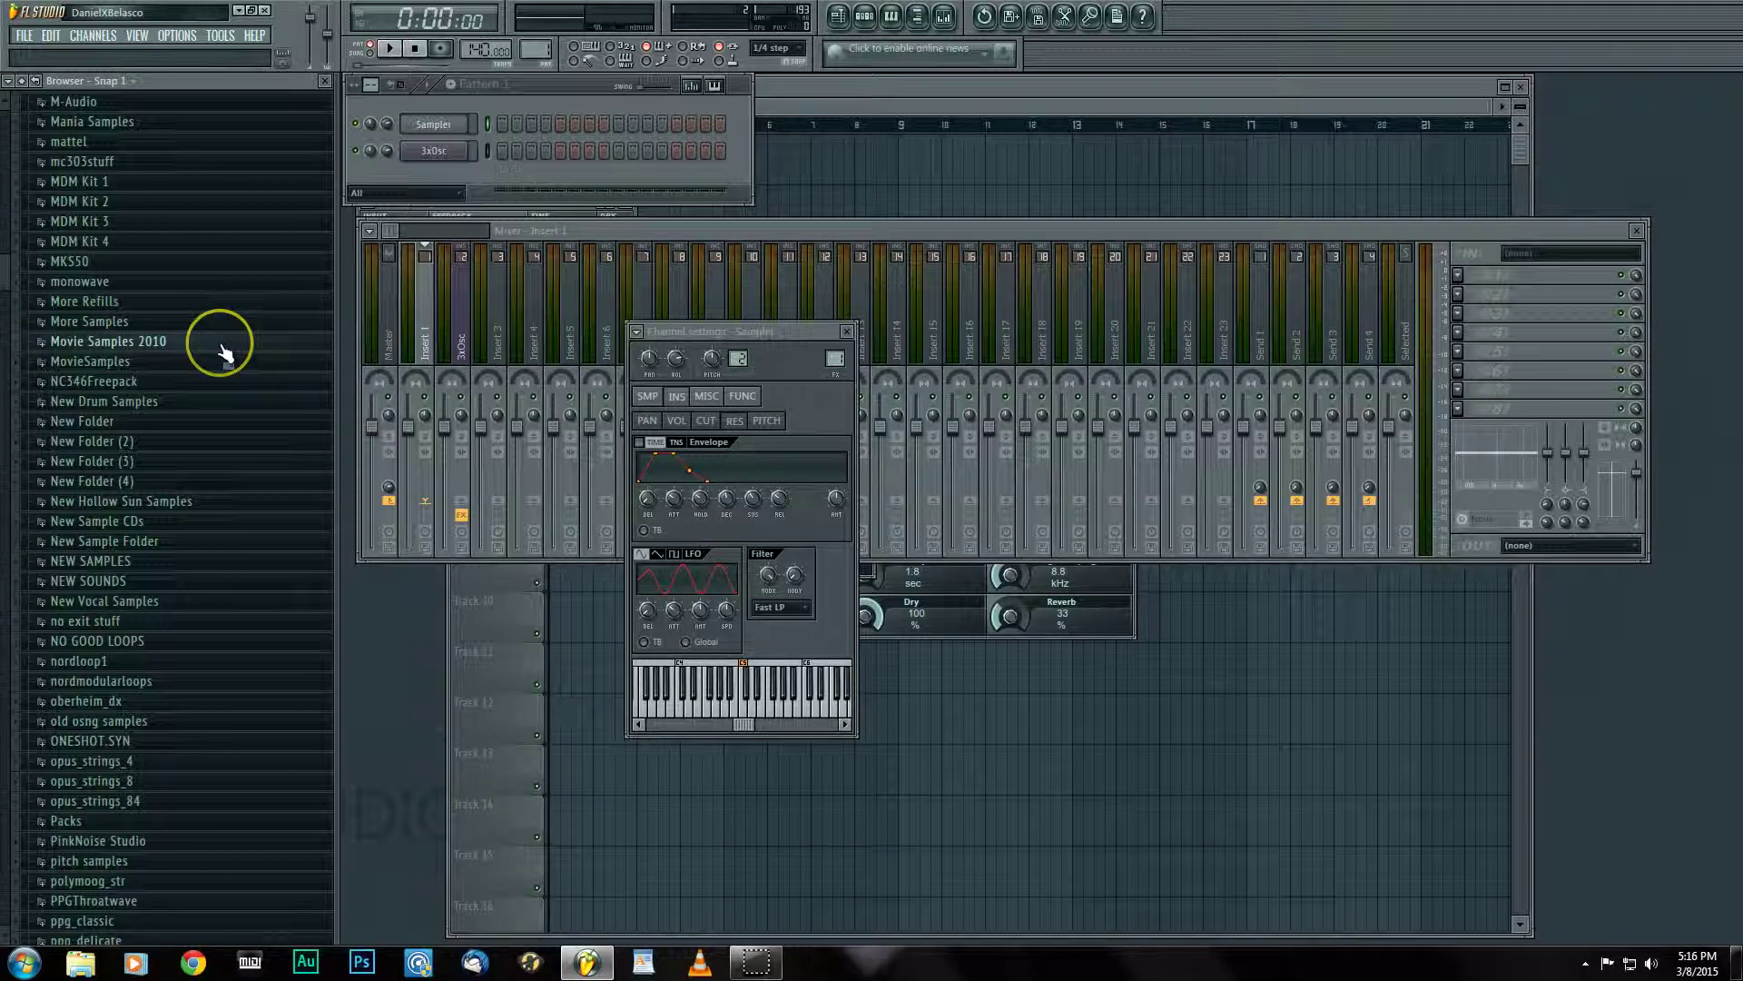
left_click(138, 683)
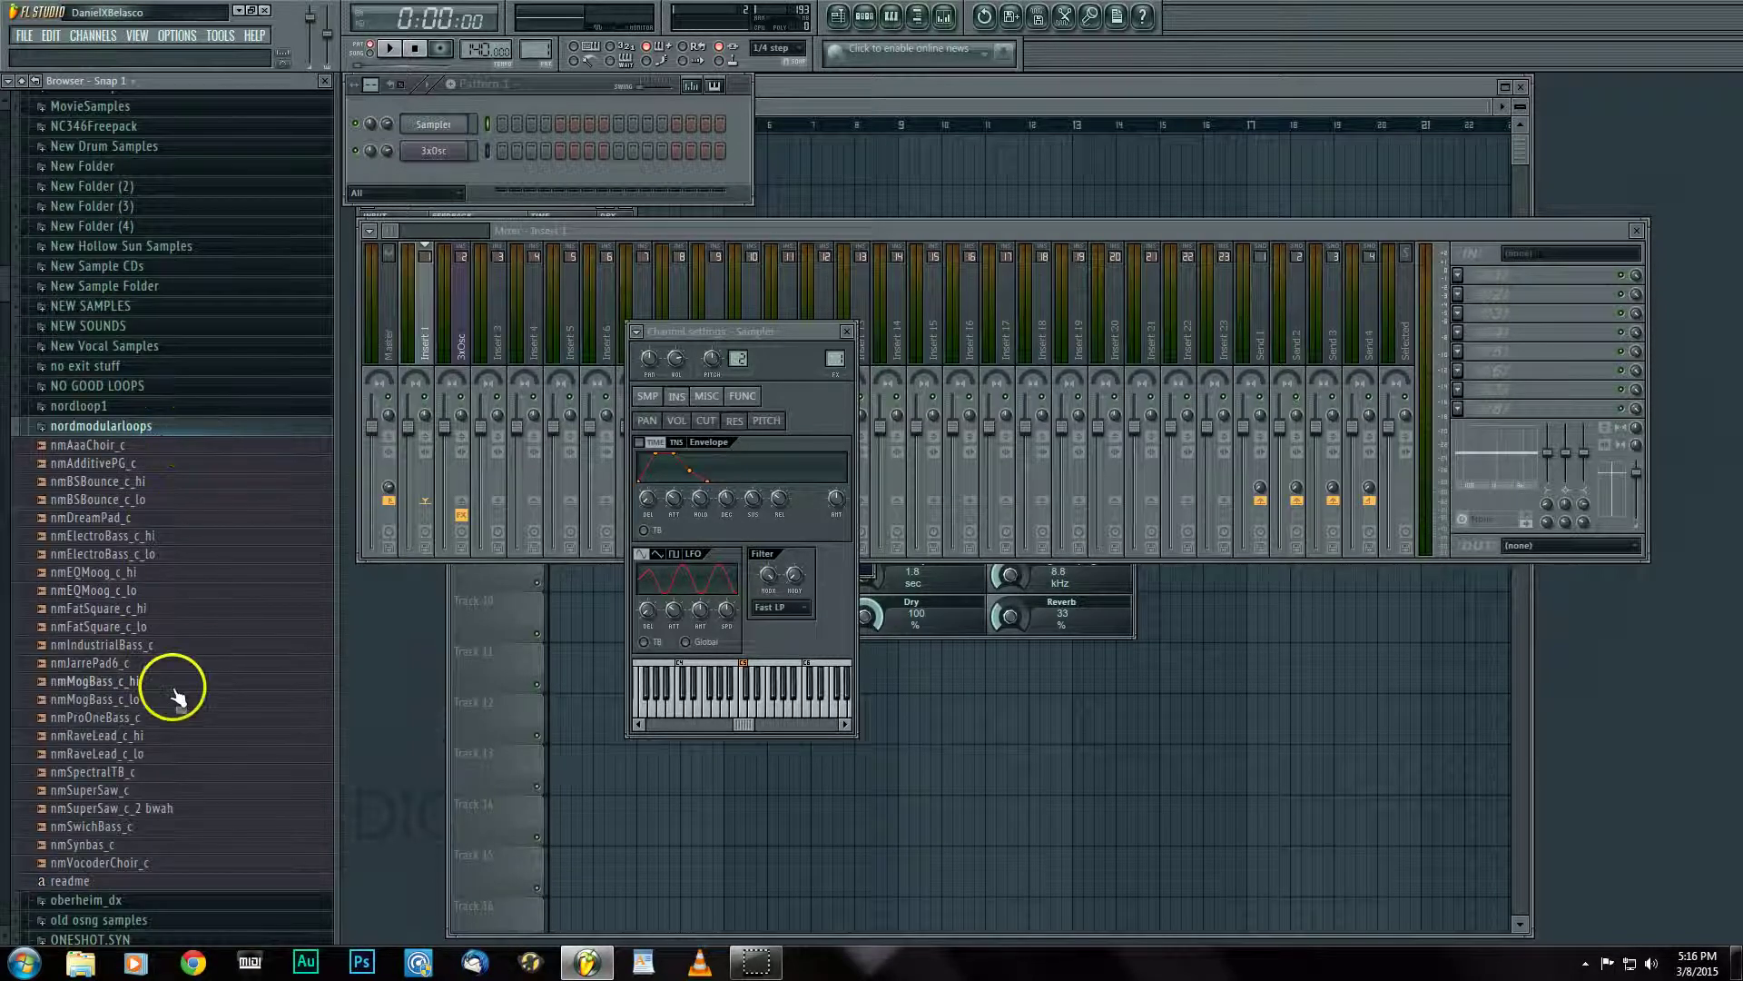
Load the nmSuperSaw_c sample into the Sampler channel and enable Use loop points for it.
left_click(152, 792)
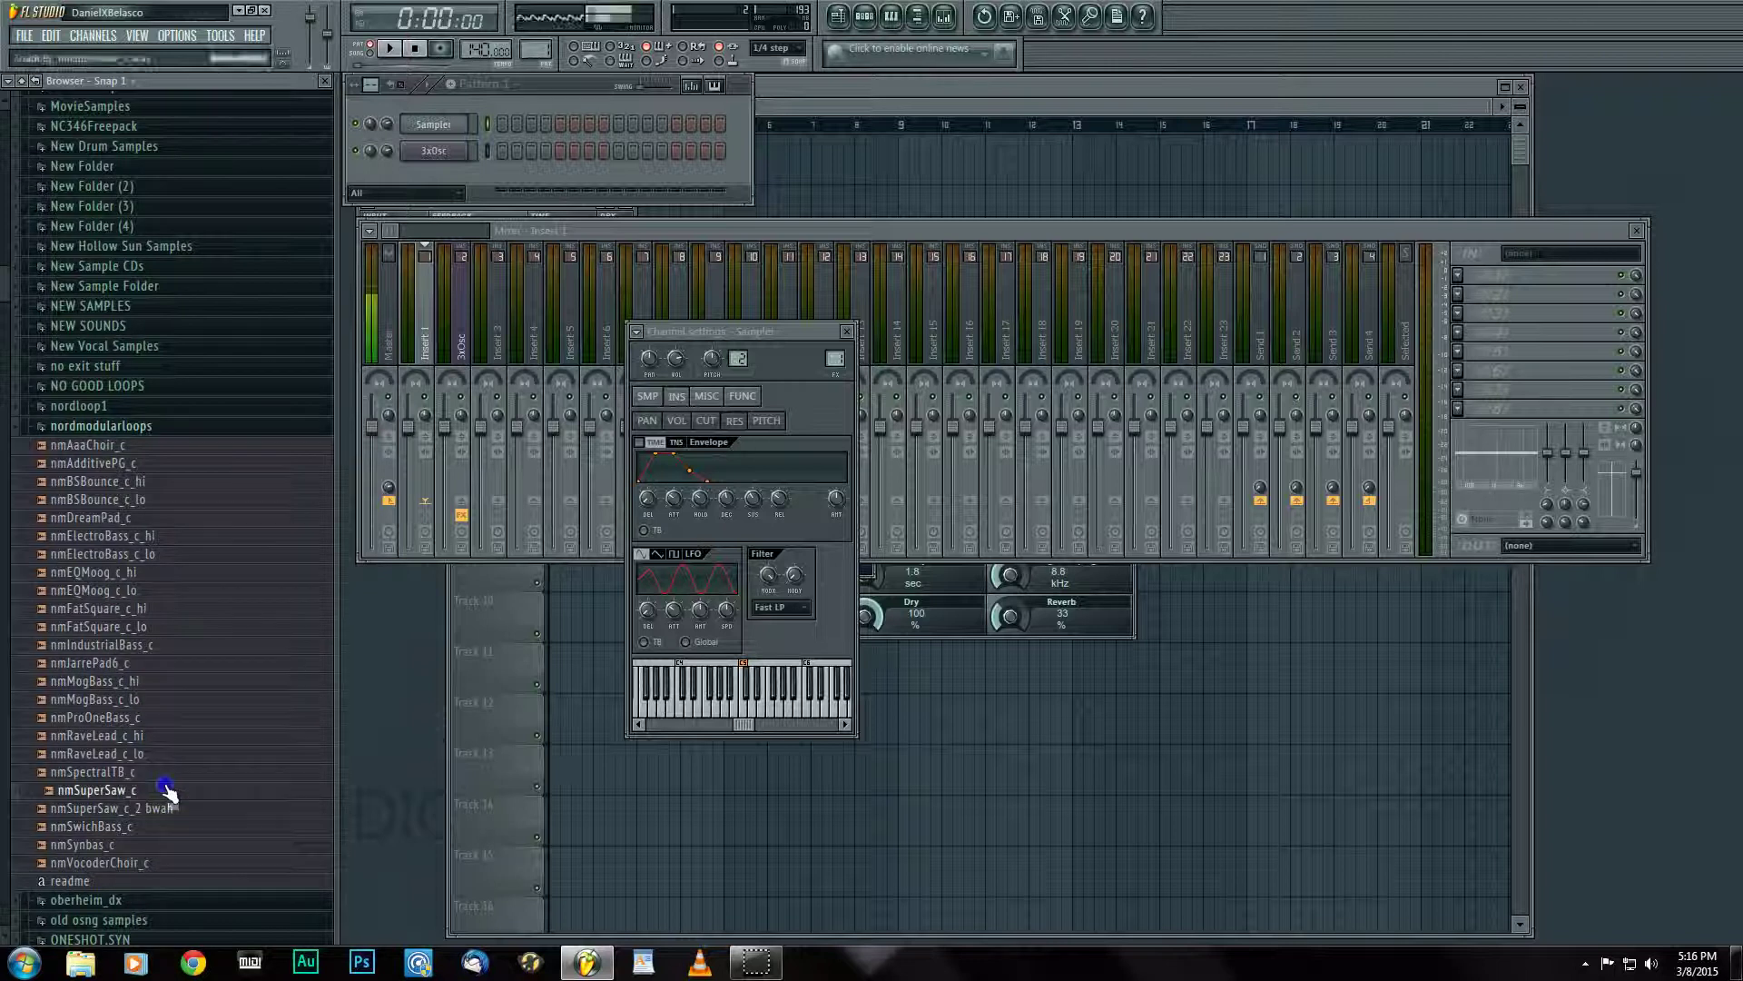
left_click(649, 397)
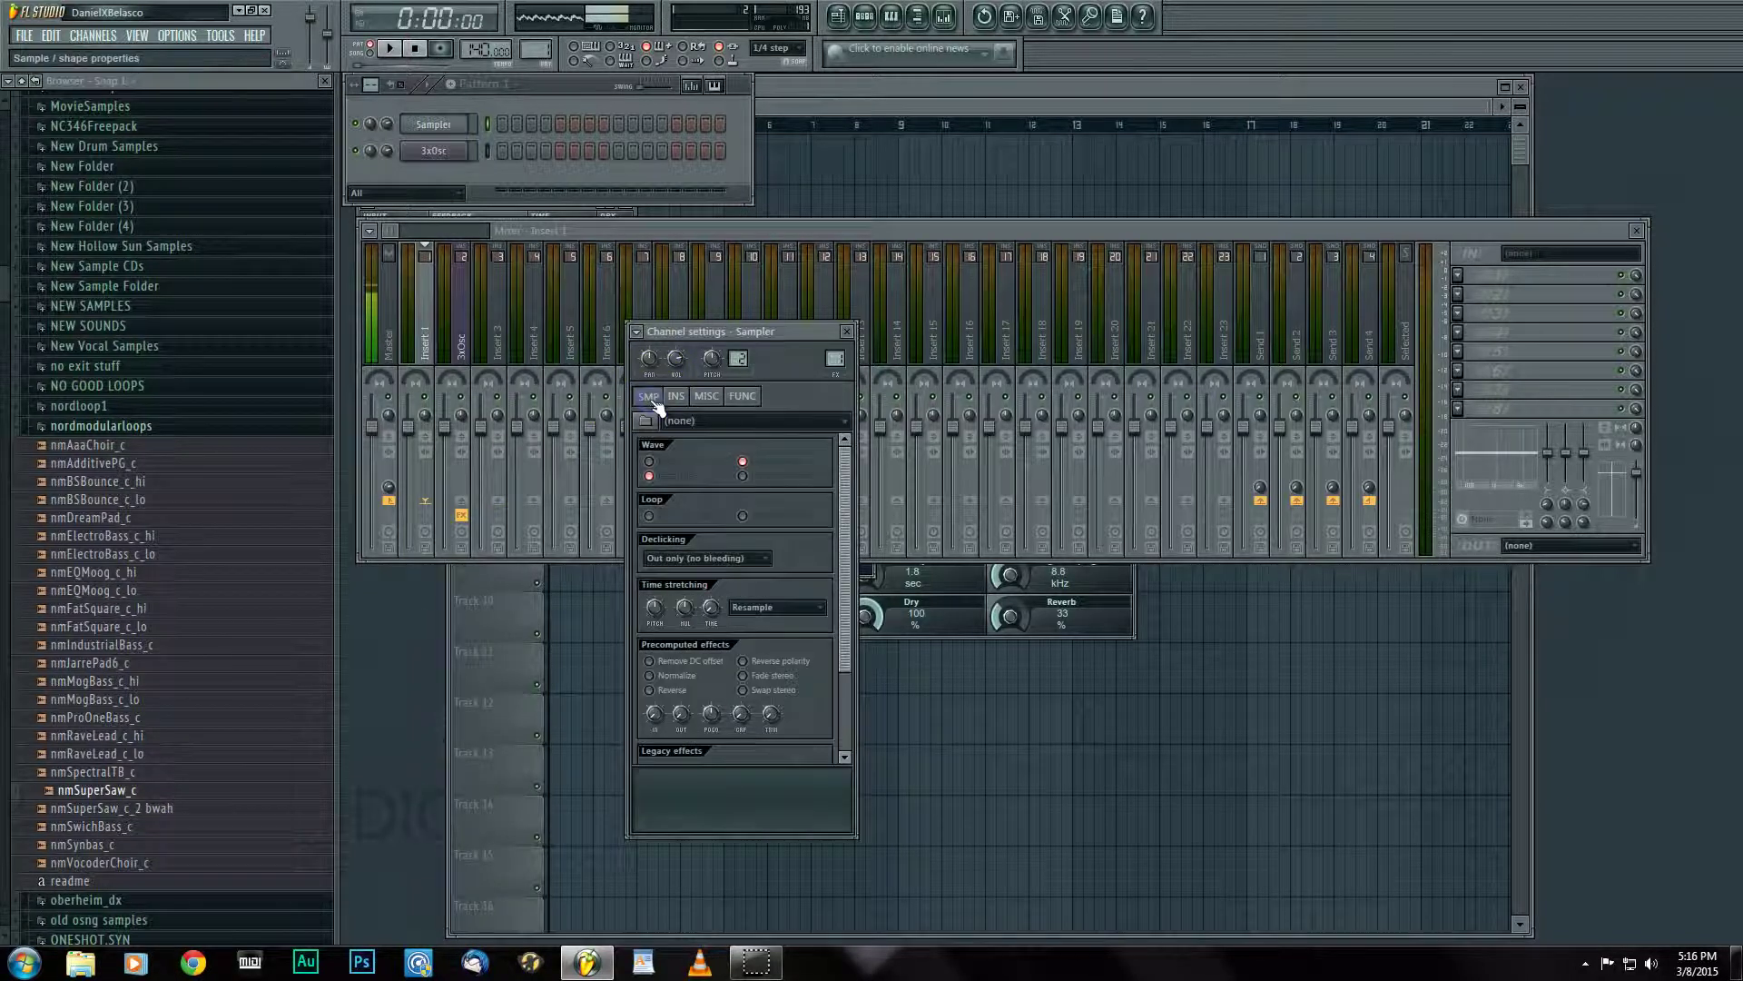
left_click(137, 811)
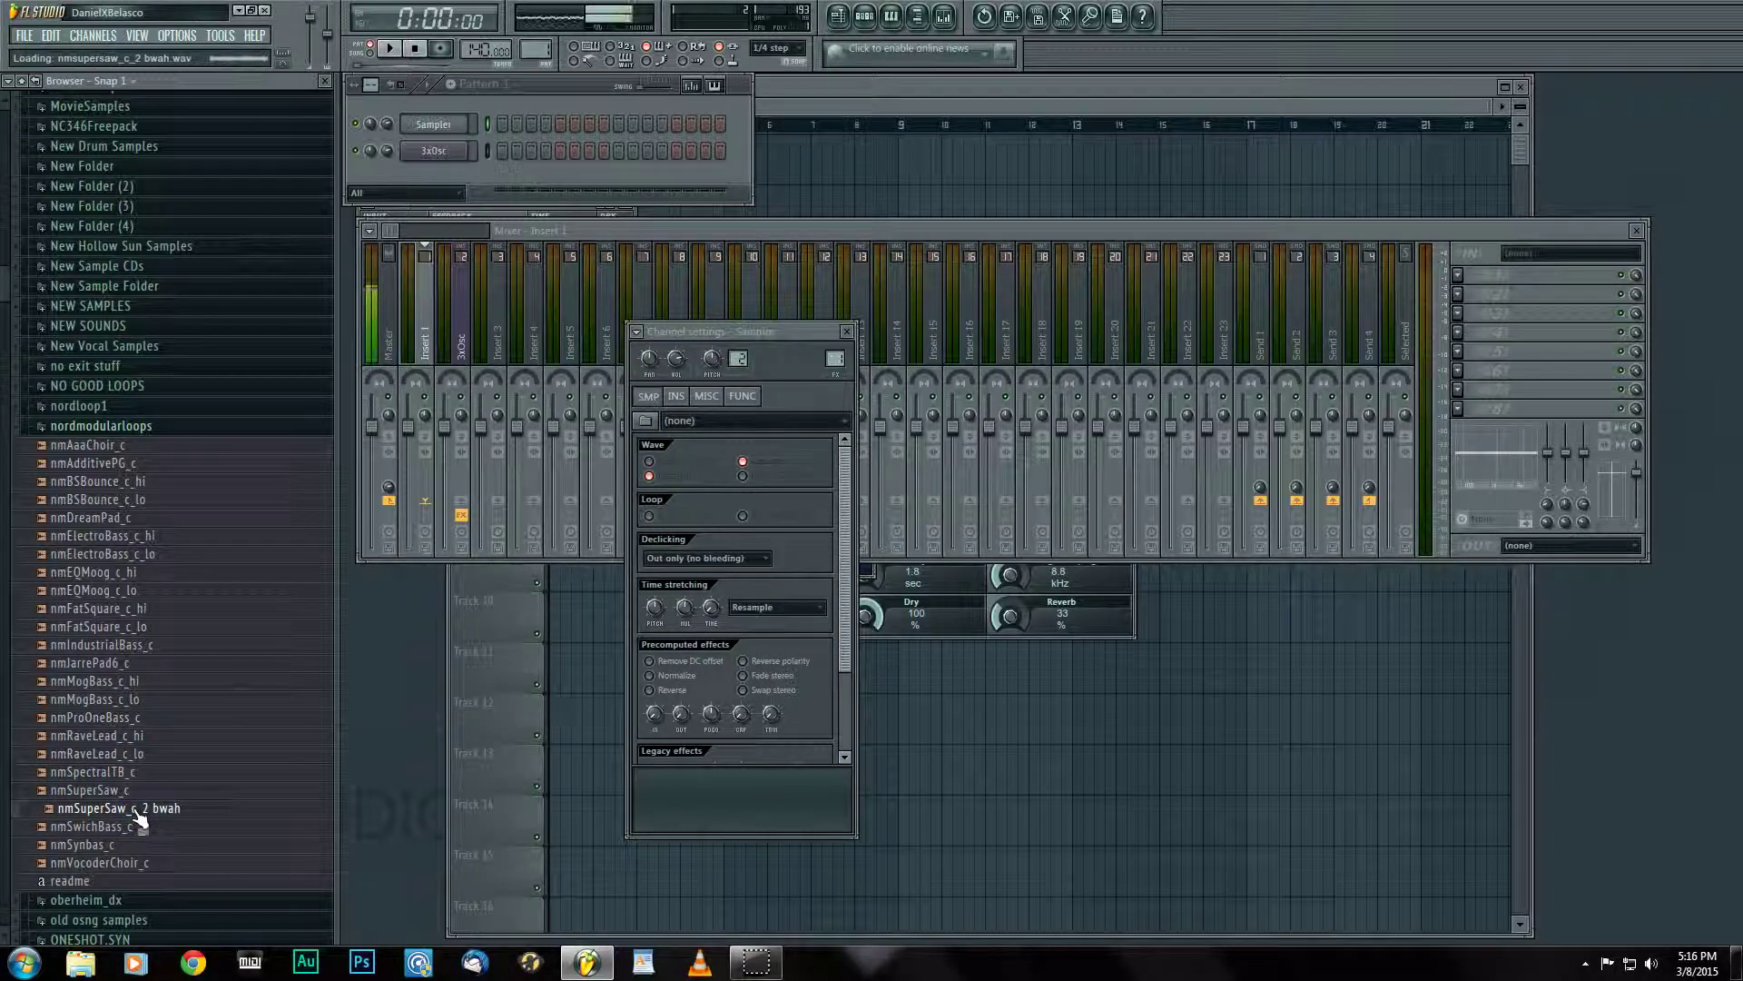
left_click_drag(129, 790, 737, 799)
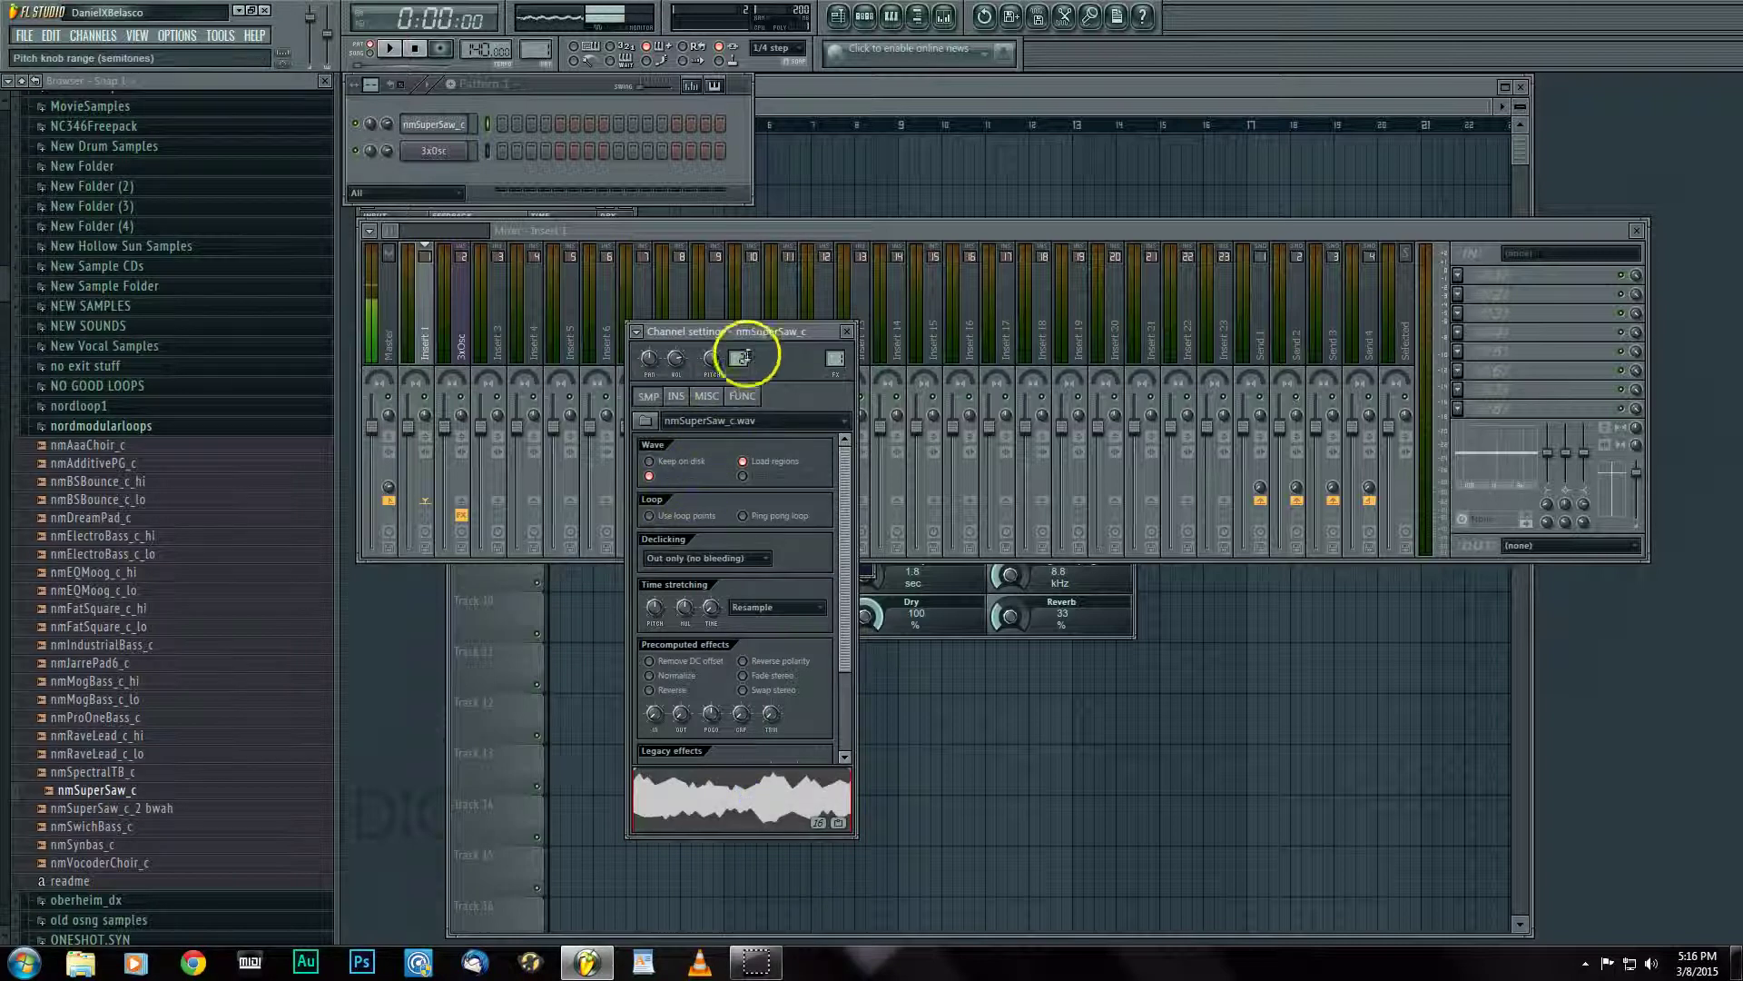
left_click_drag(750, 341, 802, 309)
left_click(726, 485)
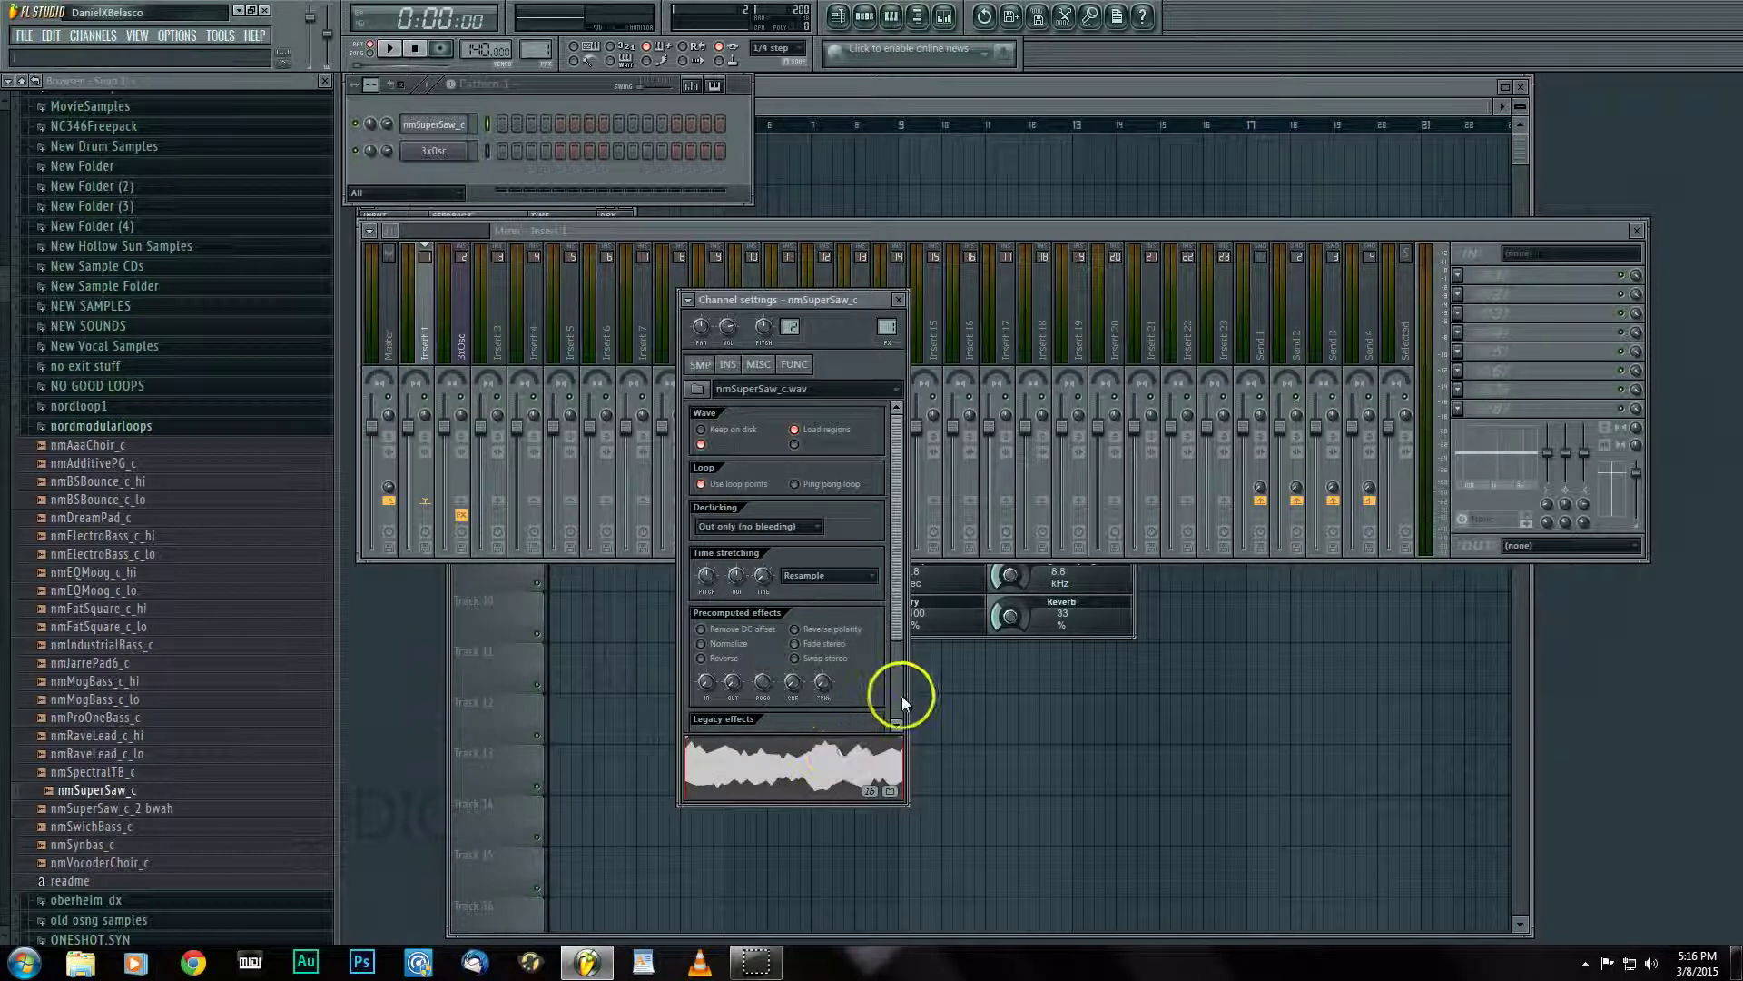
Look through the sampler's instrument envelopes and LFOs for panning, volume, cutoff, resonance and pitch, plus its function and miscellaneous settings.
left_click(729, 364)
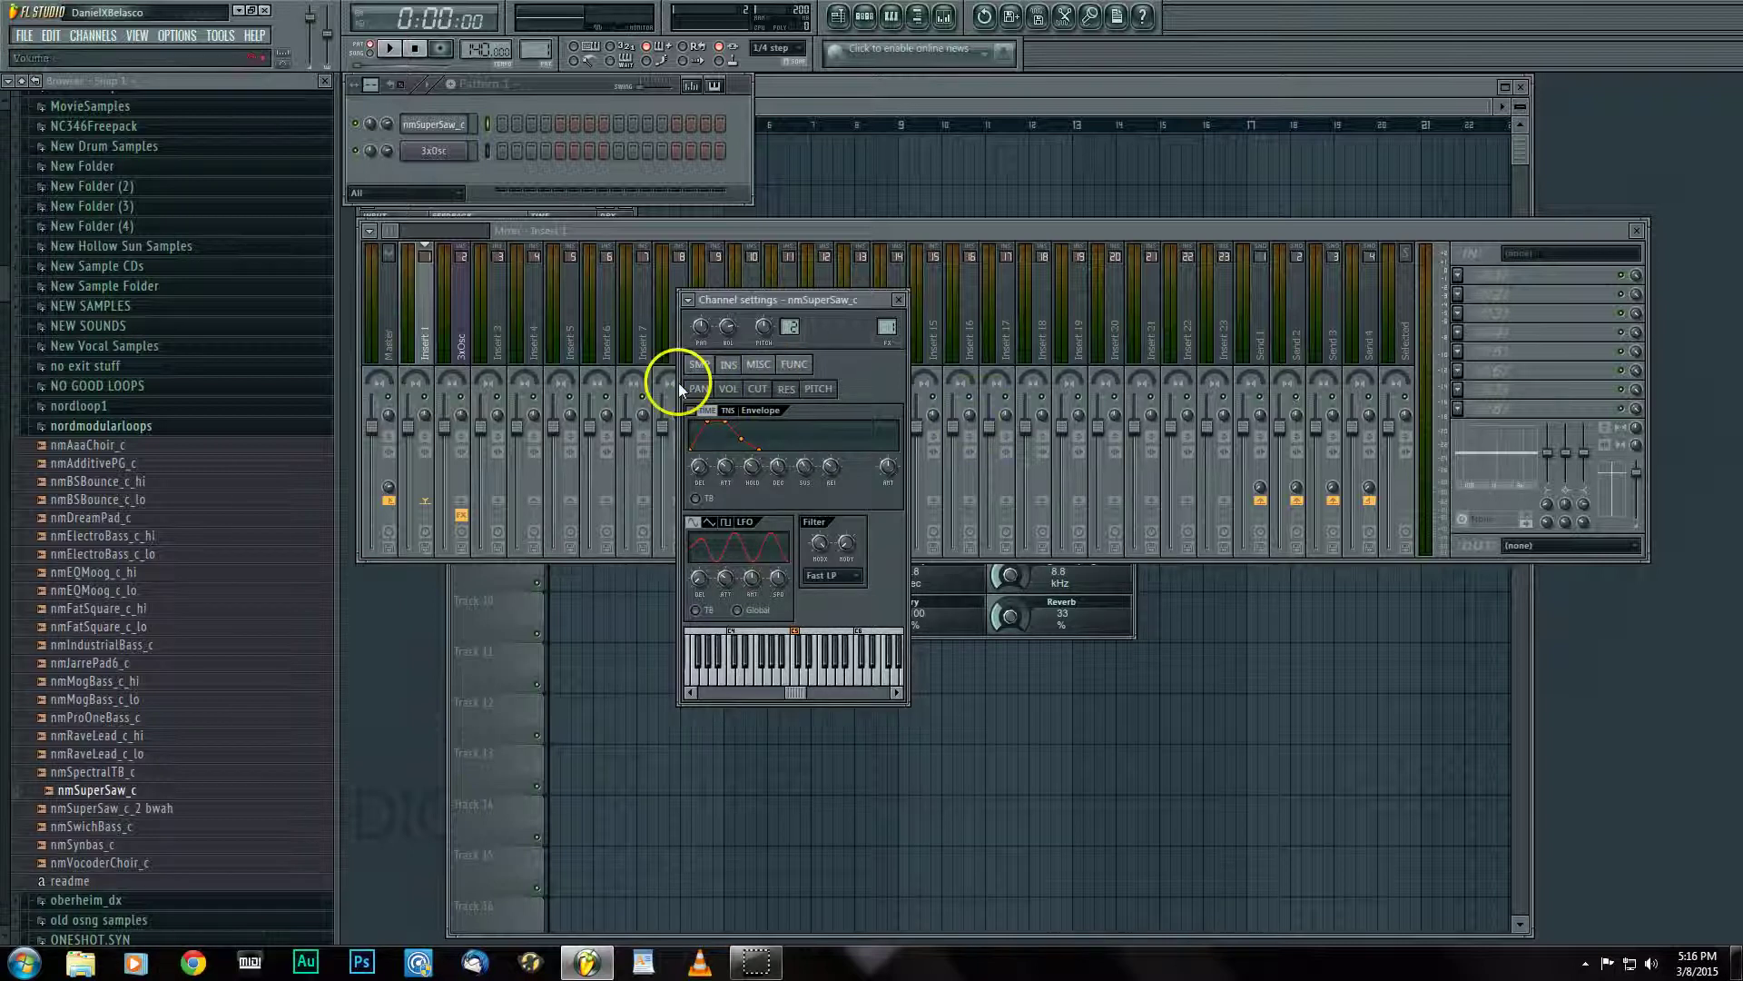
left_click(765, 396)
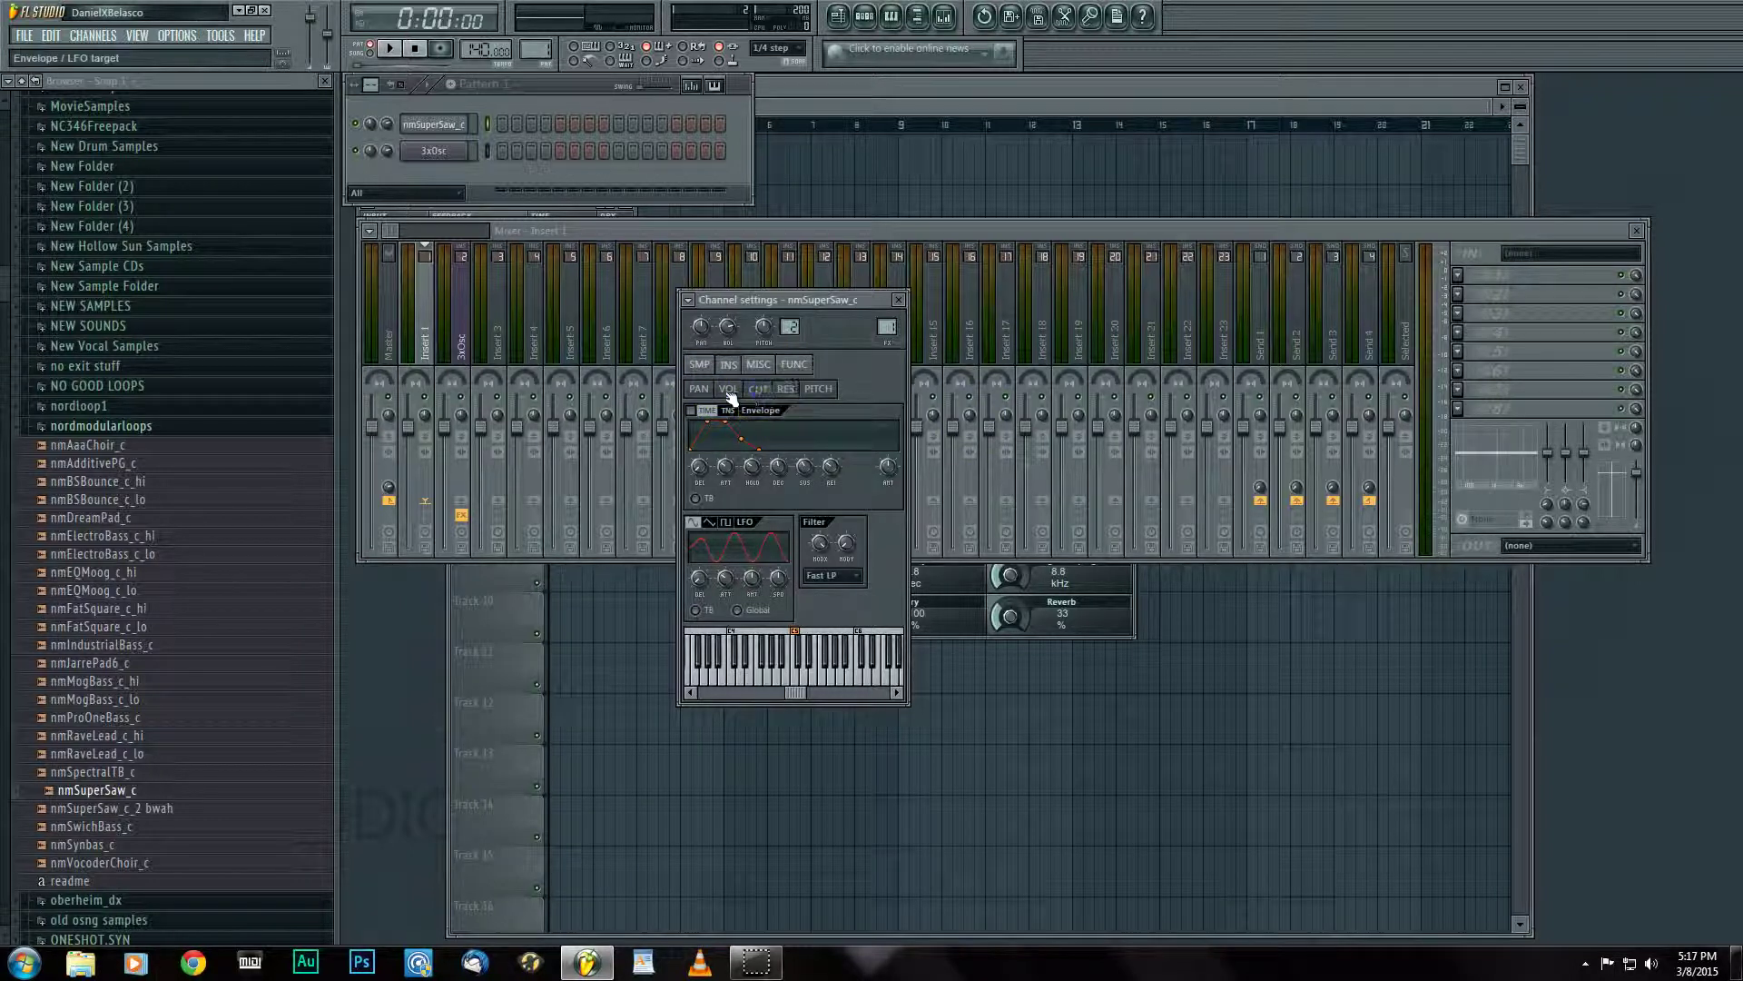
left_click(699, 388)
left_click(729, 389)
left_click(757, 389)
left_click(802, 392)
left_click(730, 389)
left_click(741, 522)
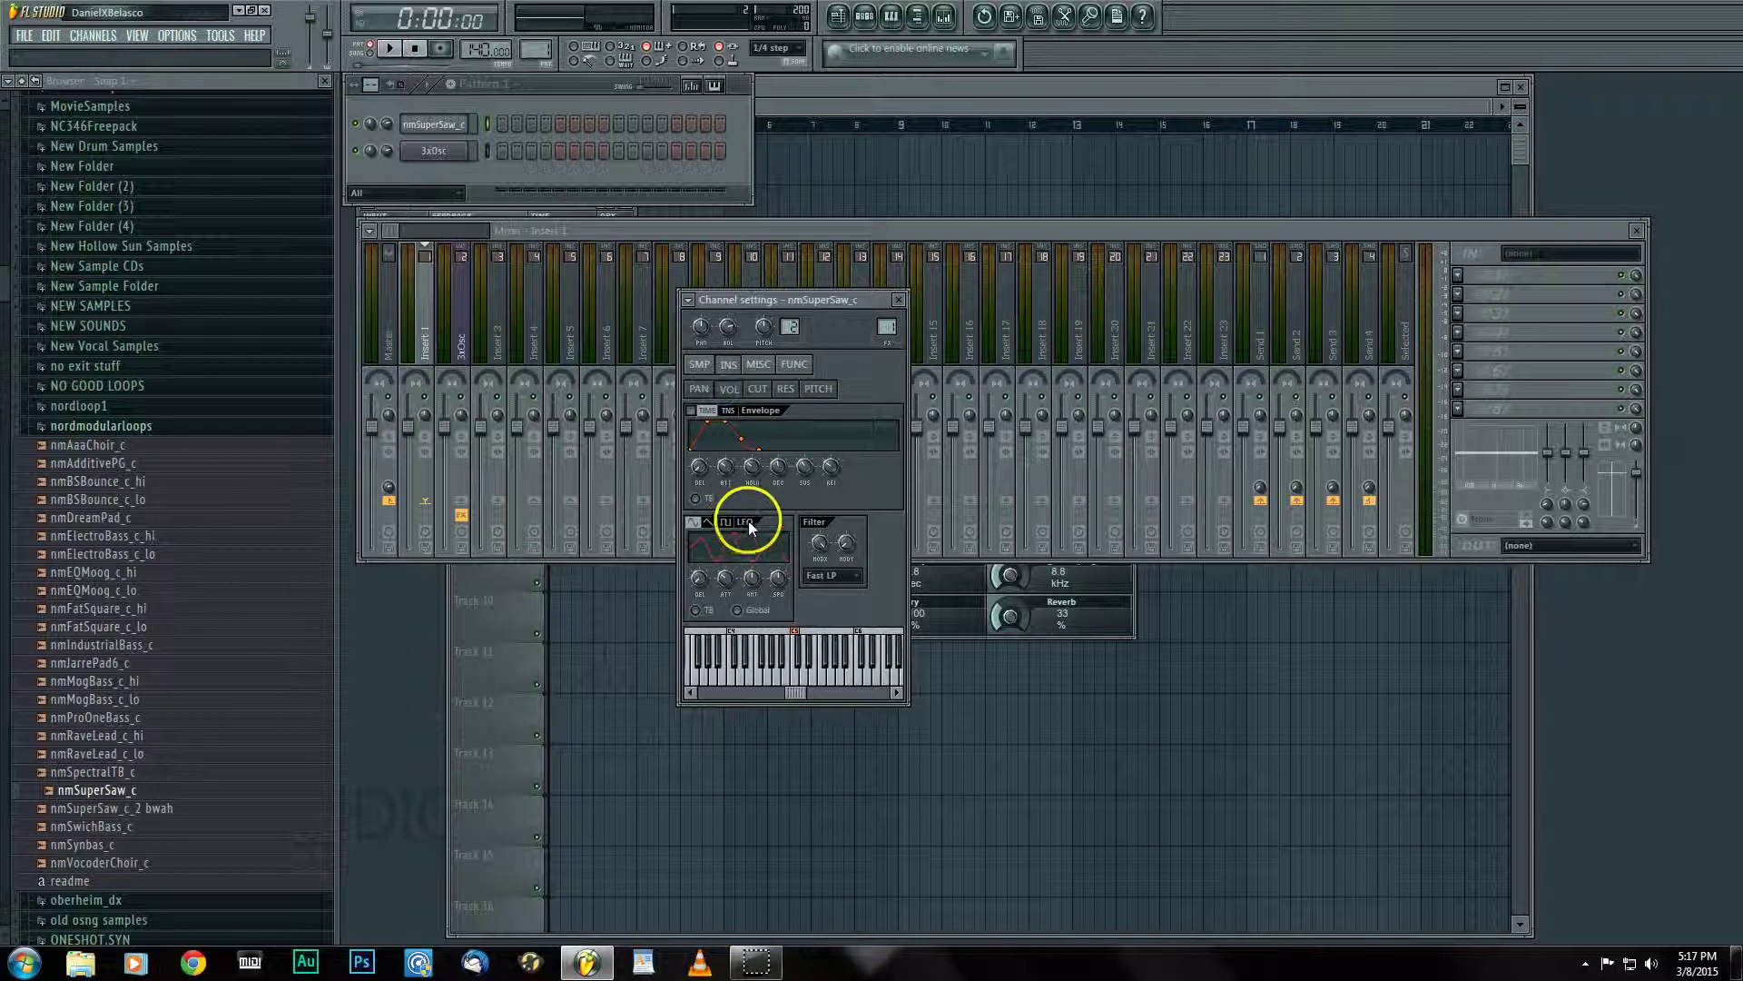
left_click(799, 364)
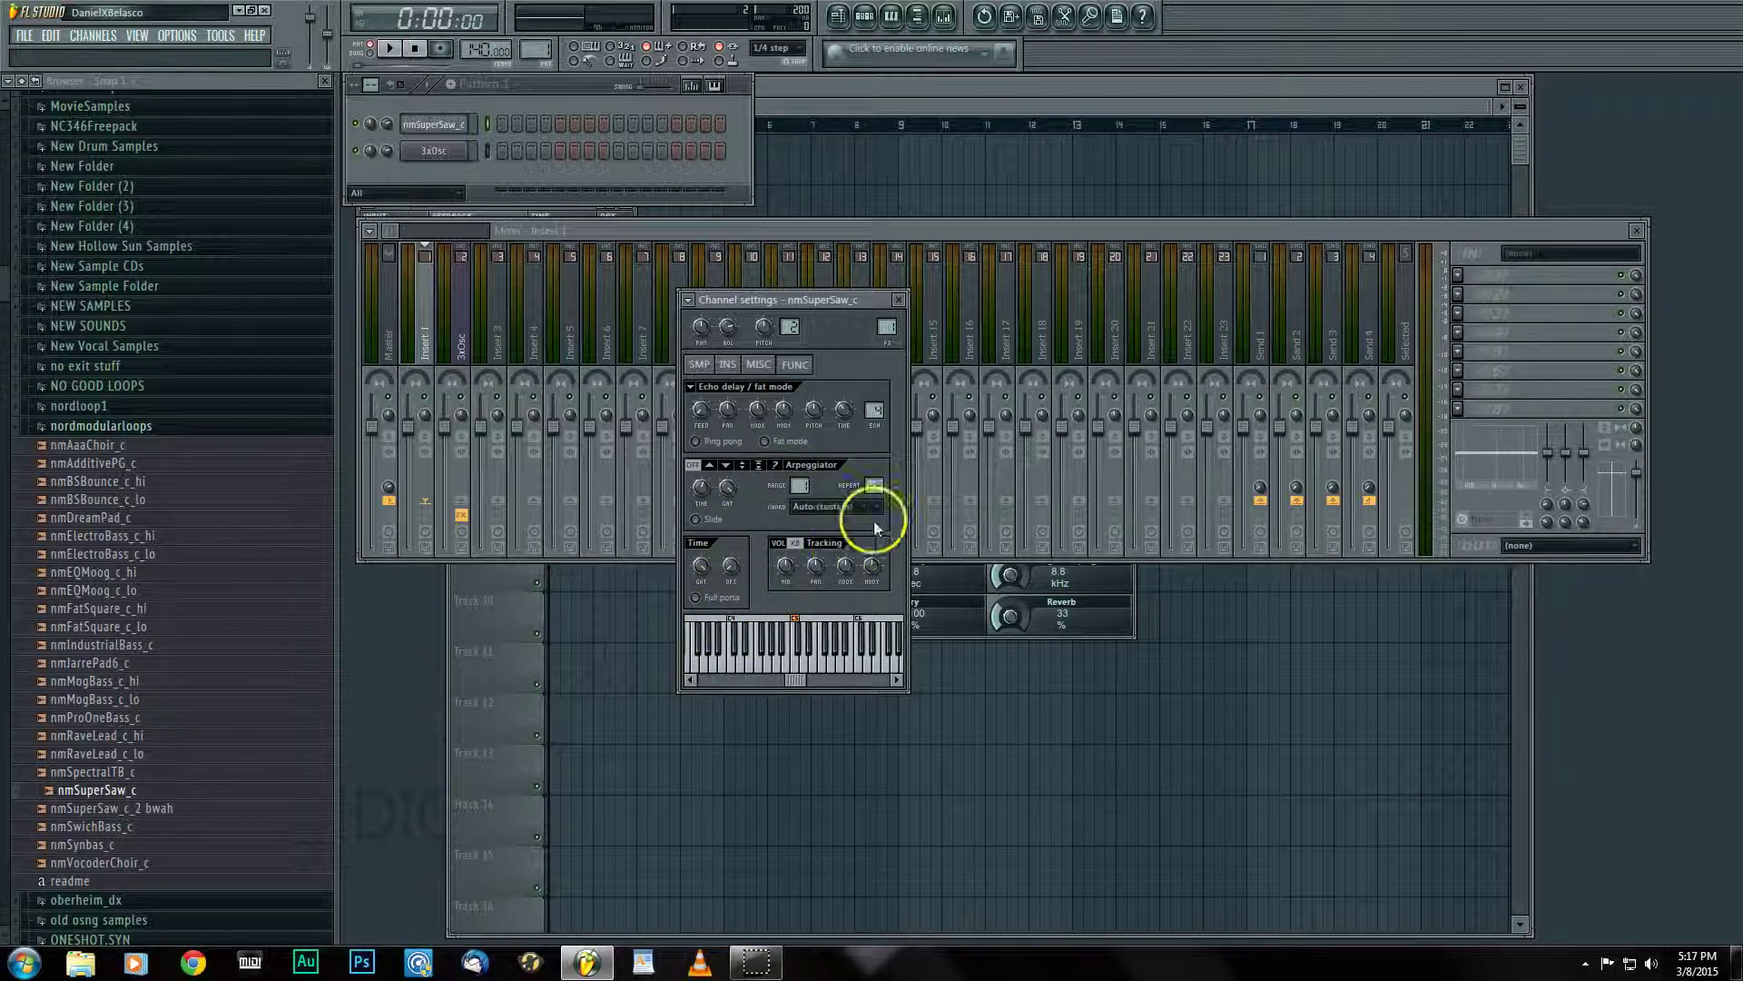
left_click(760, 365)
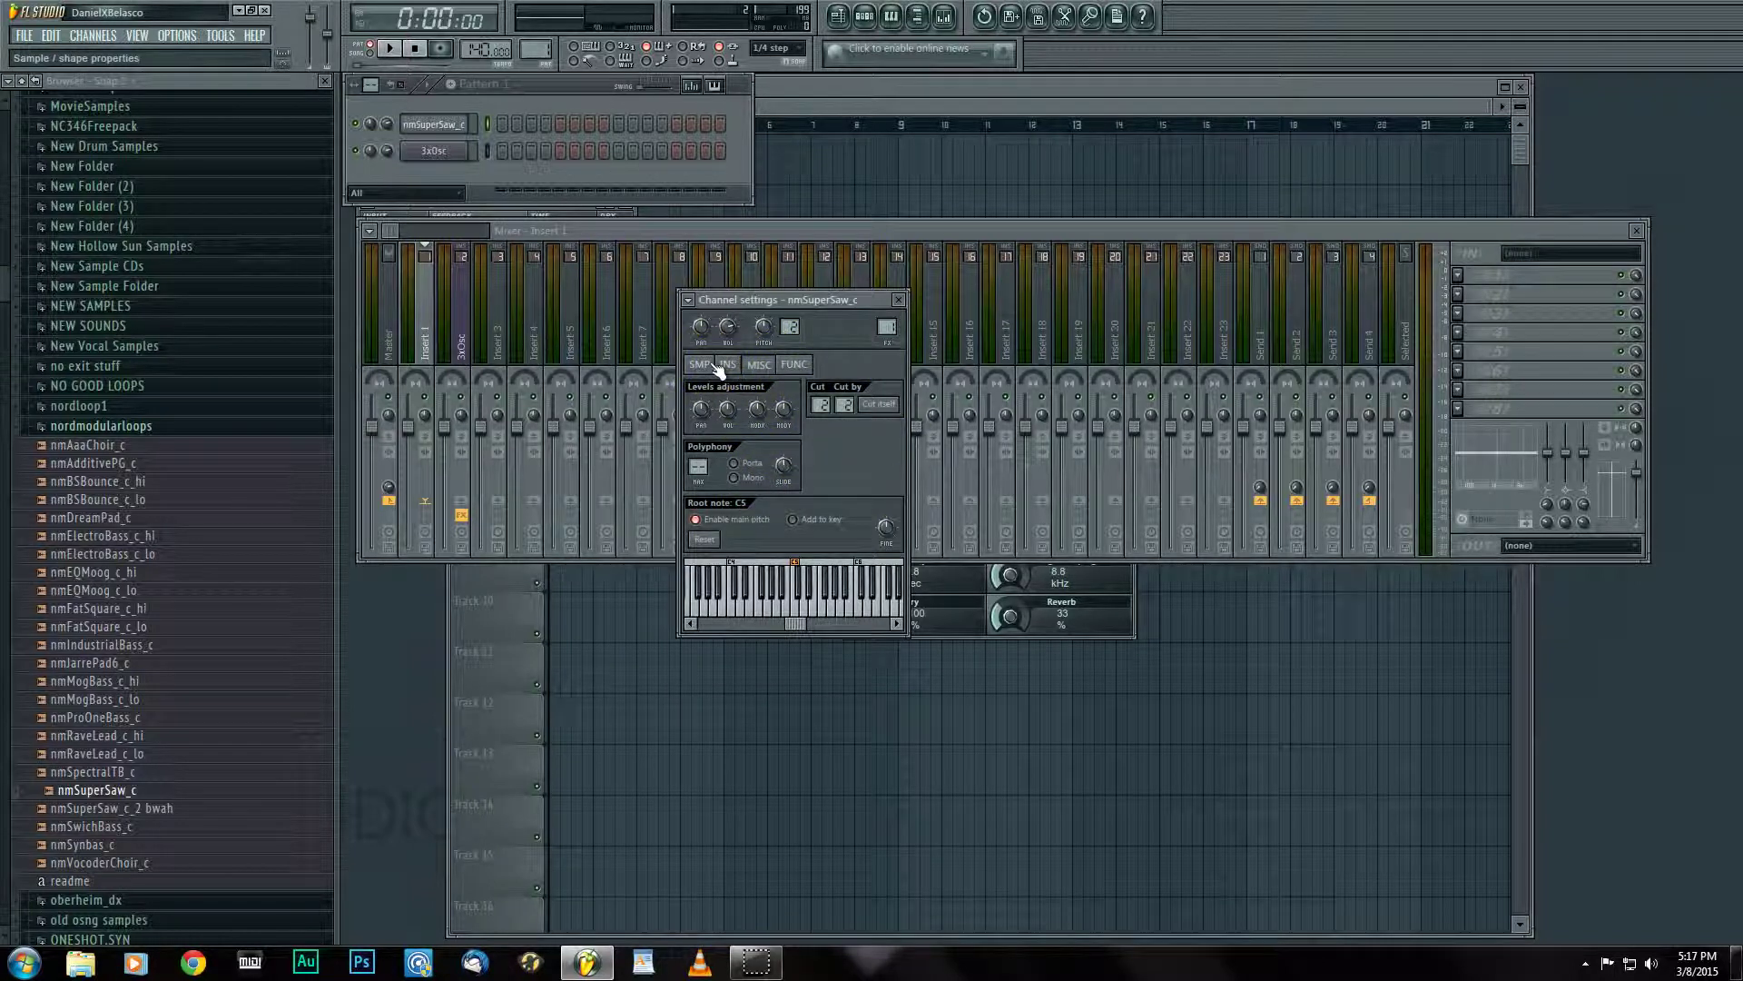
Set the attack time of the sampler's volume envelope to 16 steps.
left_click(729, 365)
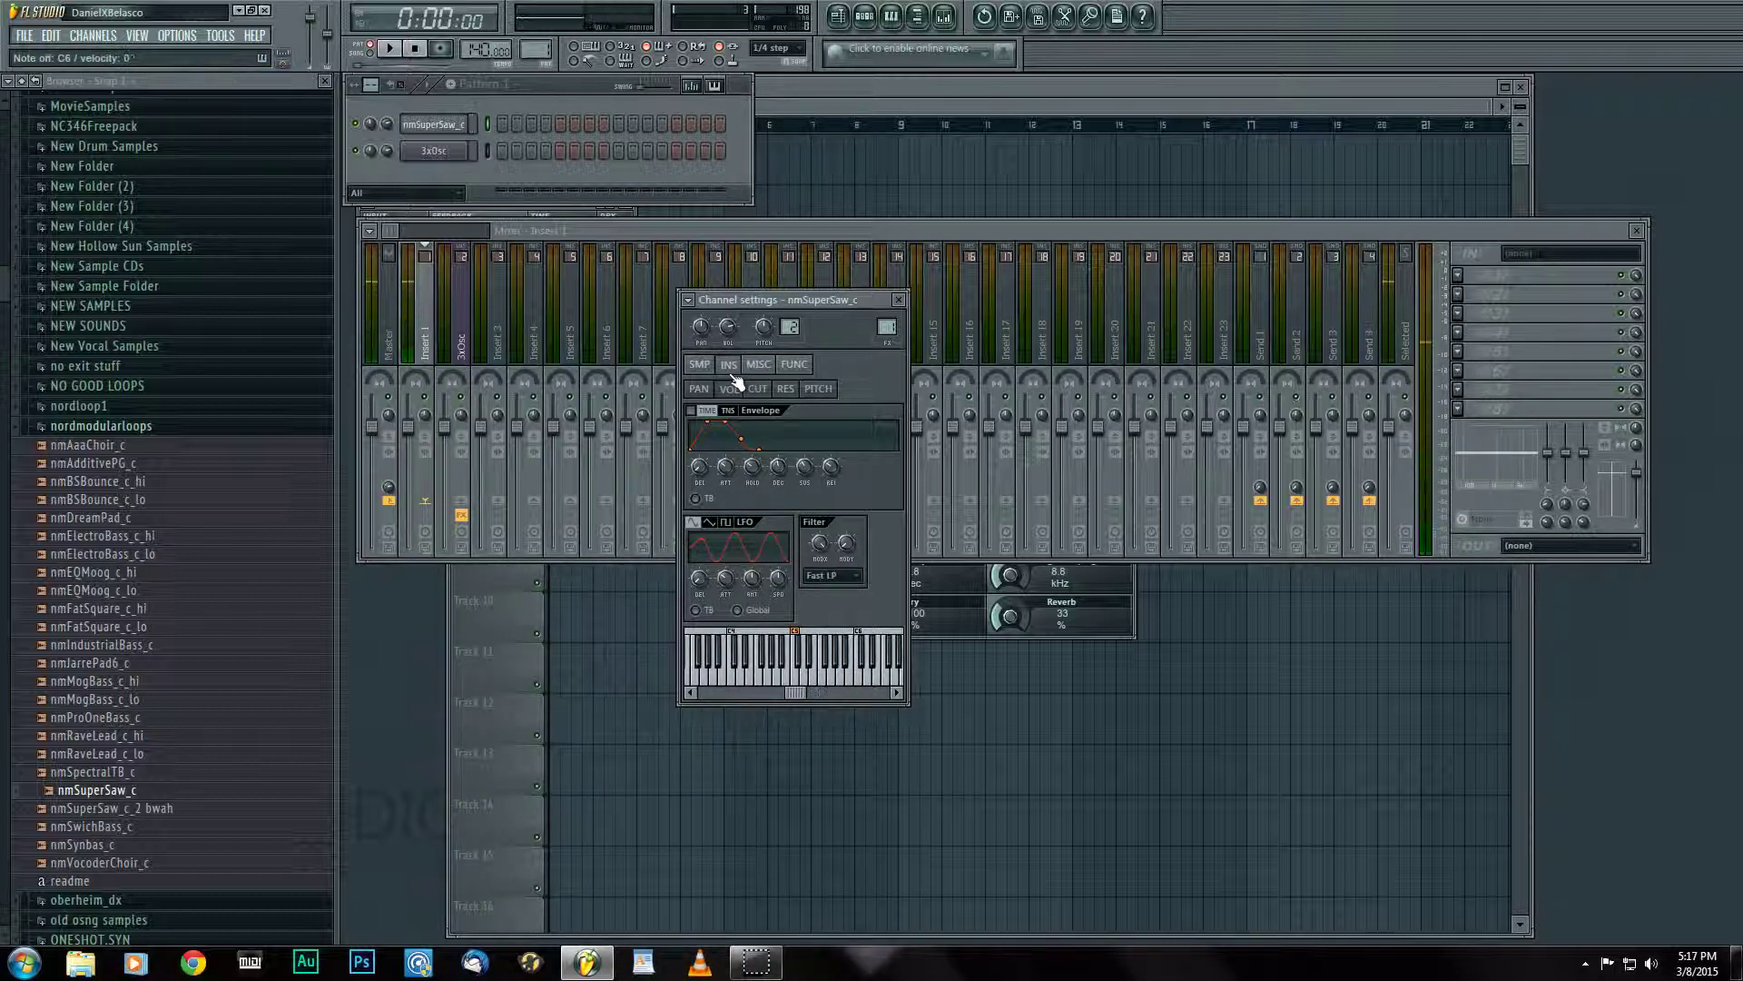
left_click_drag(750, 416, 724, 467)
right_click(725, 467)
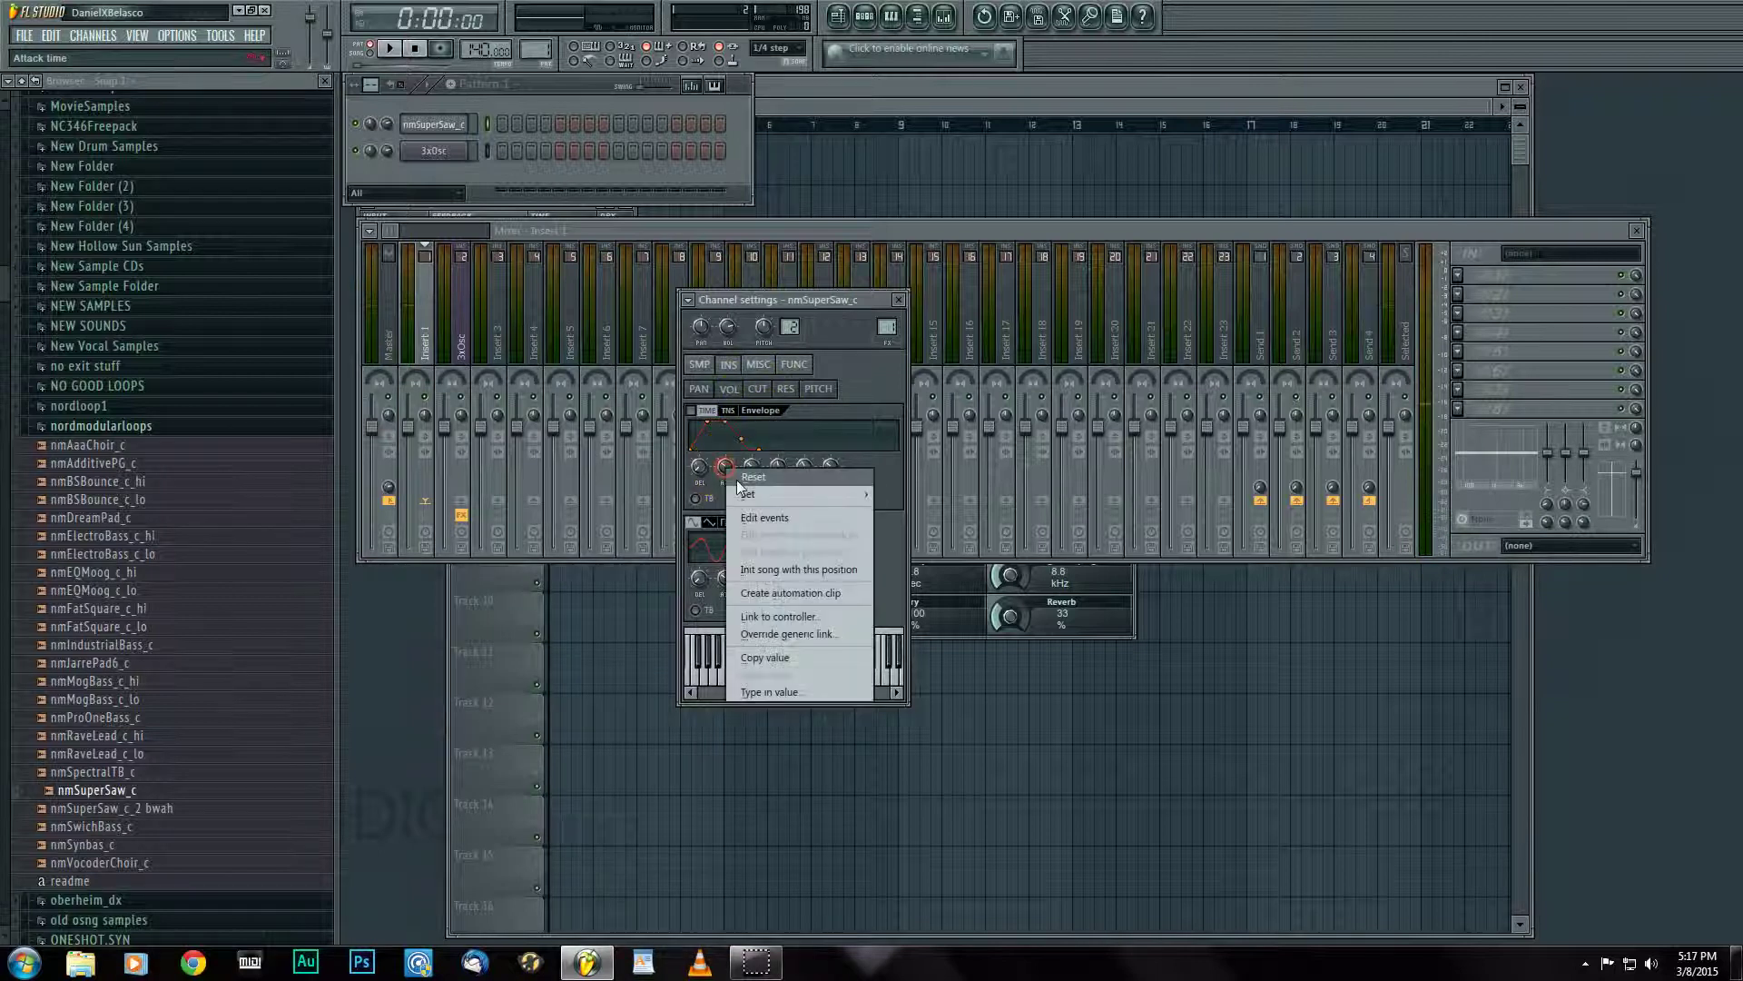
mouse_move(754, 496)
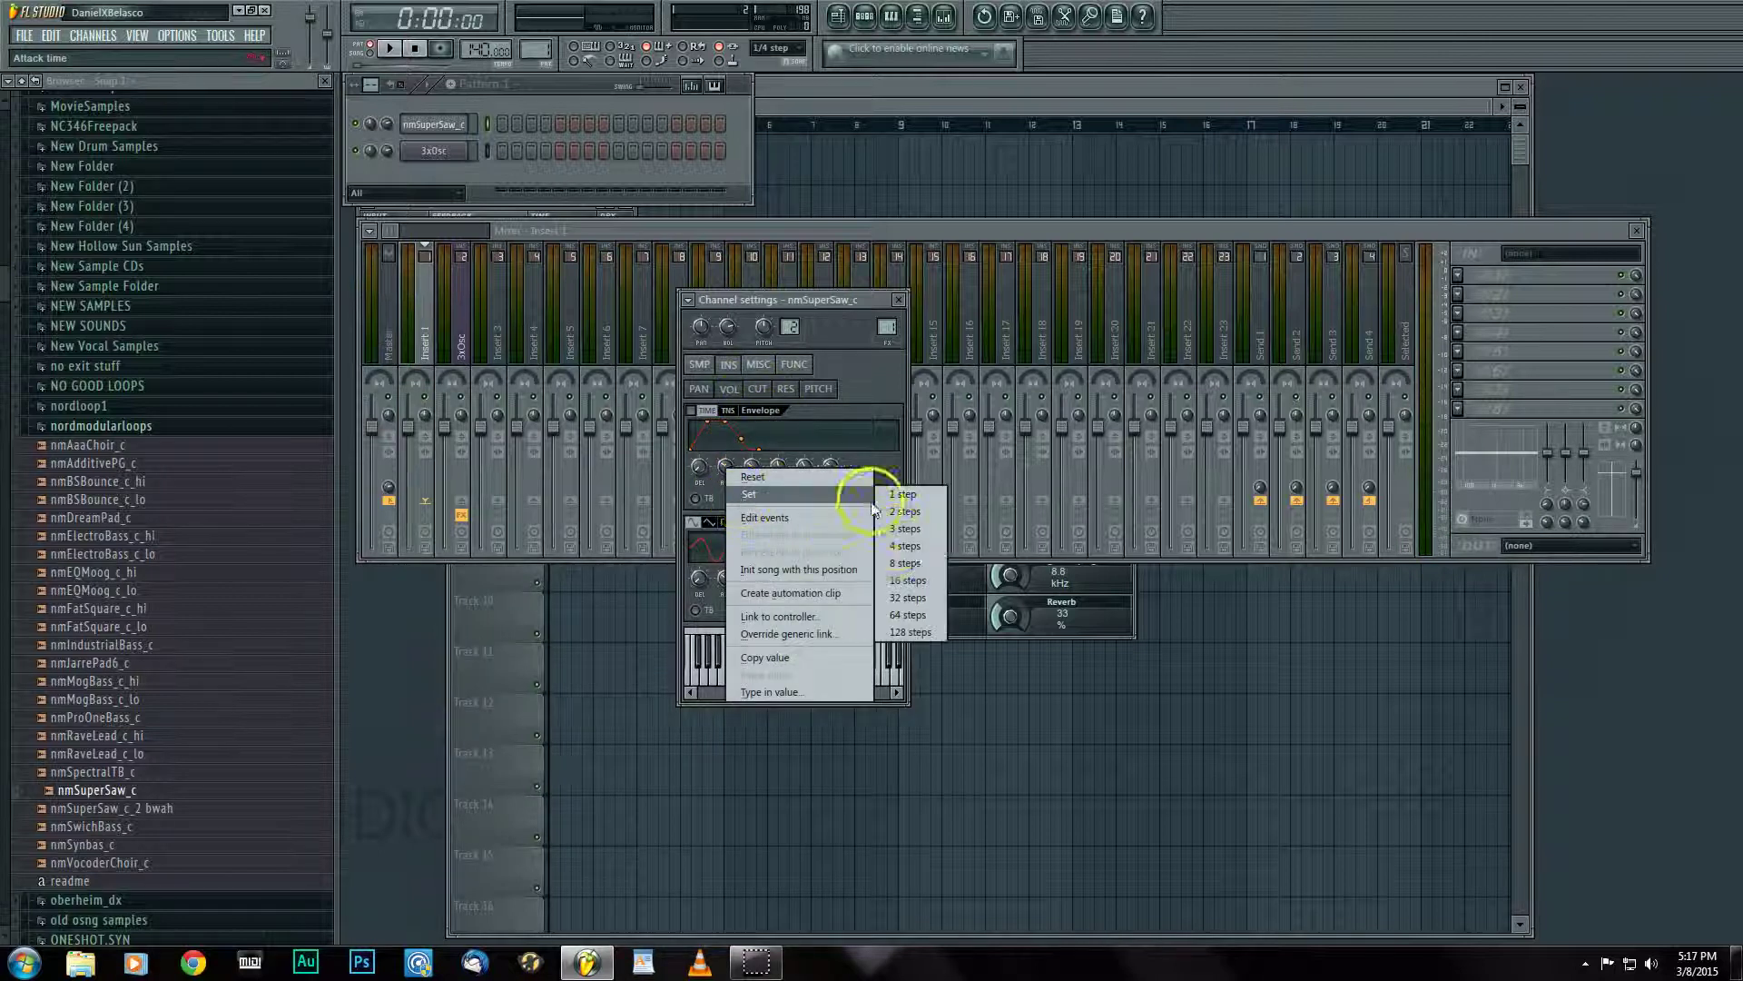
left_click(899, 574)
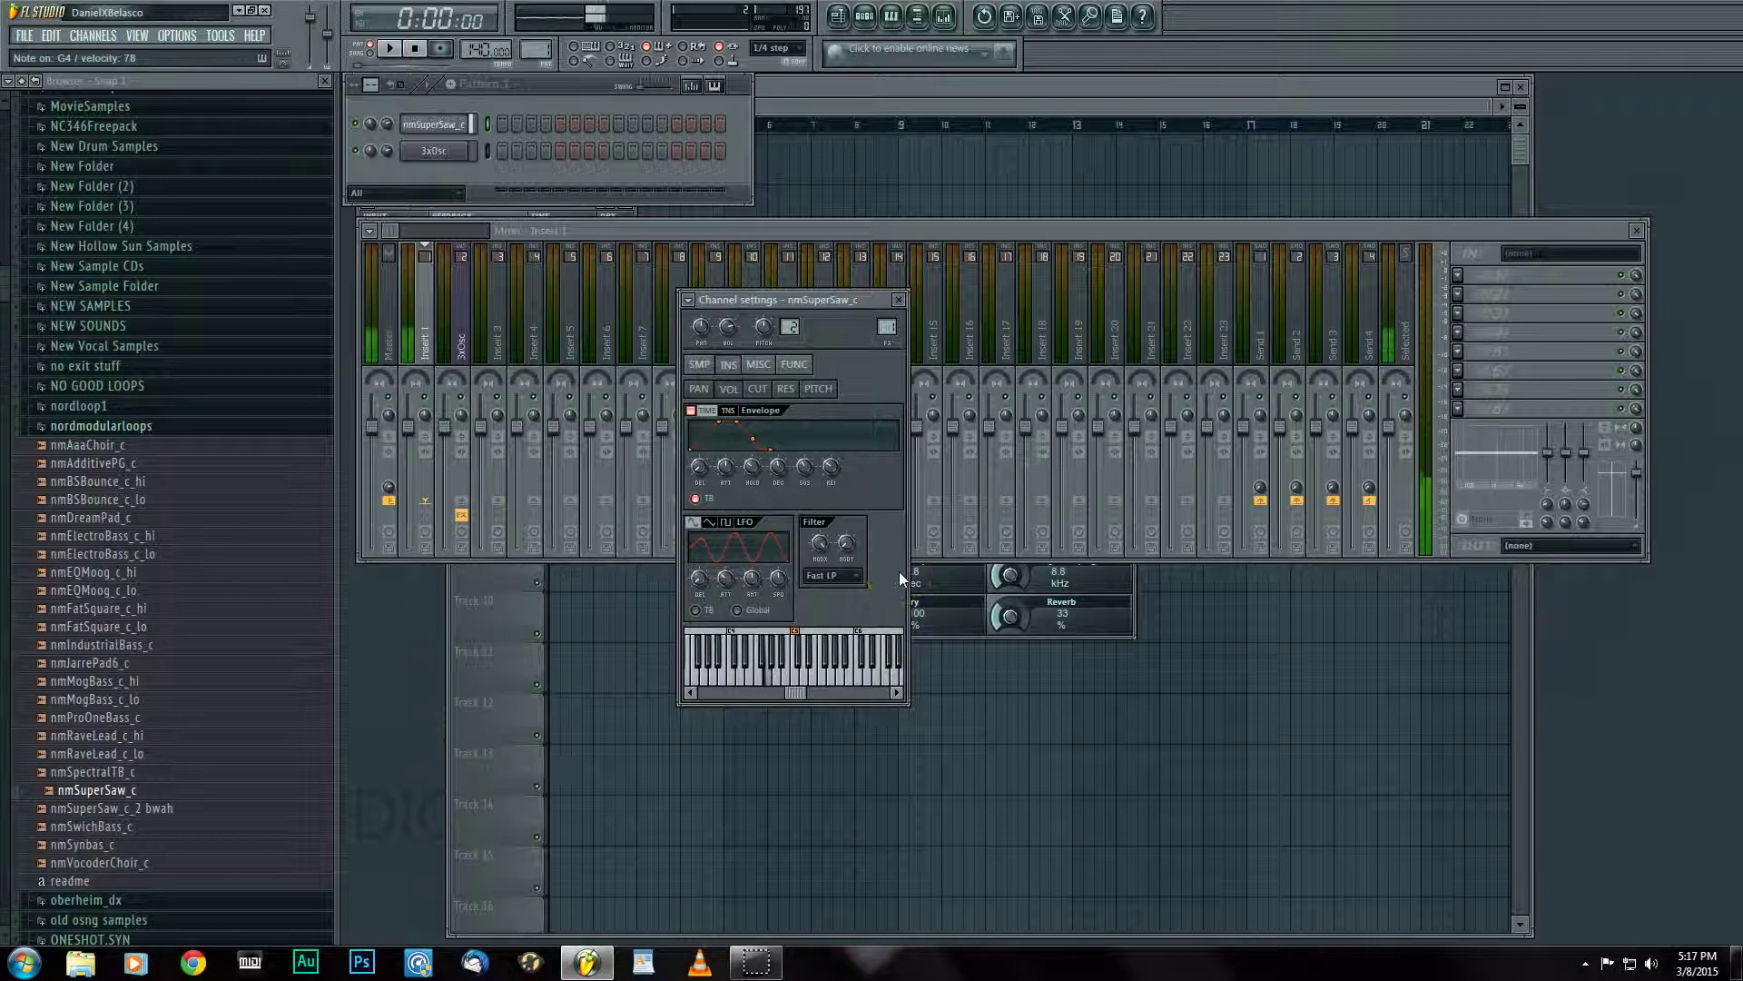
Adjust the decay, sustain and release of the sampler's volume envelope by ear.
mouse_move(780, 469)
left_mouse_down()
mouse_move(754, 450)
mouse_move(773, 463)
left_mouse_up()
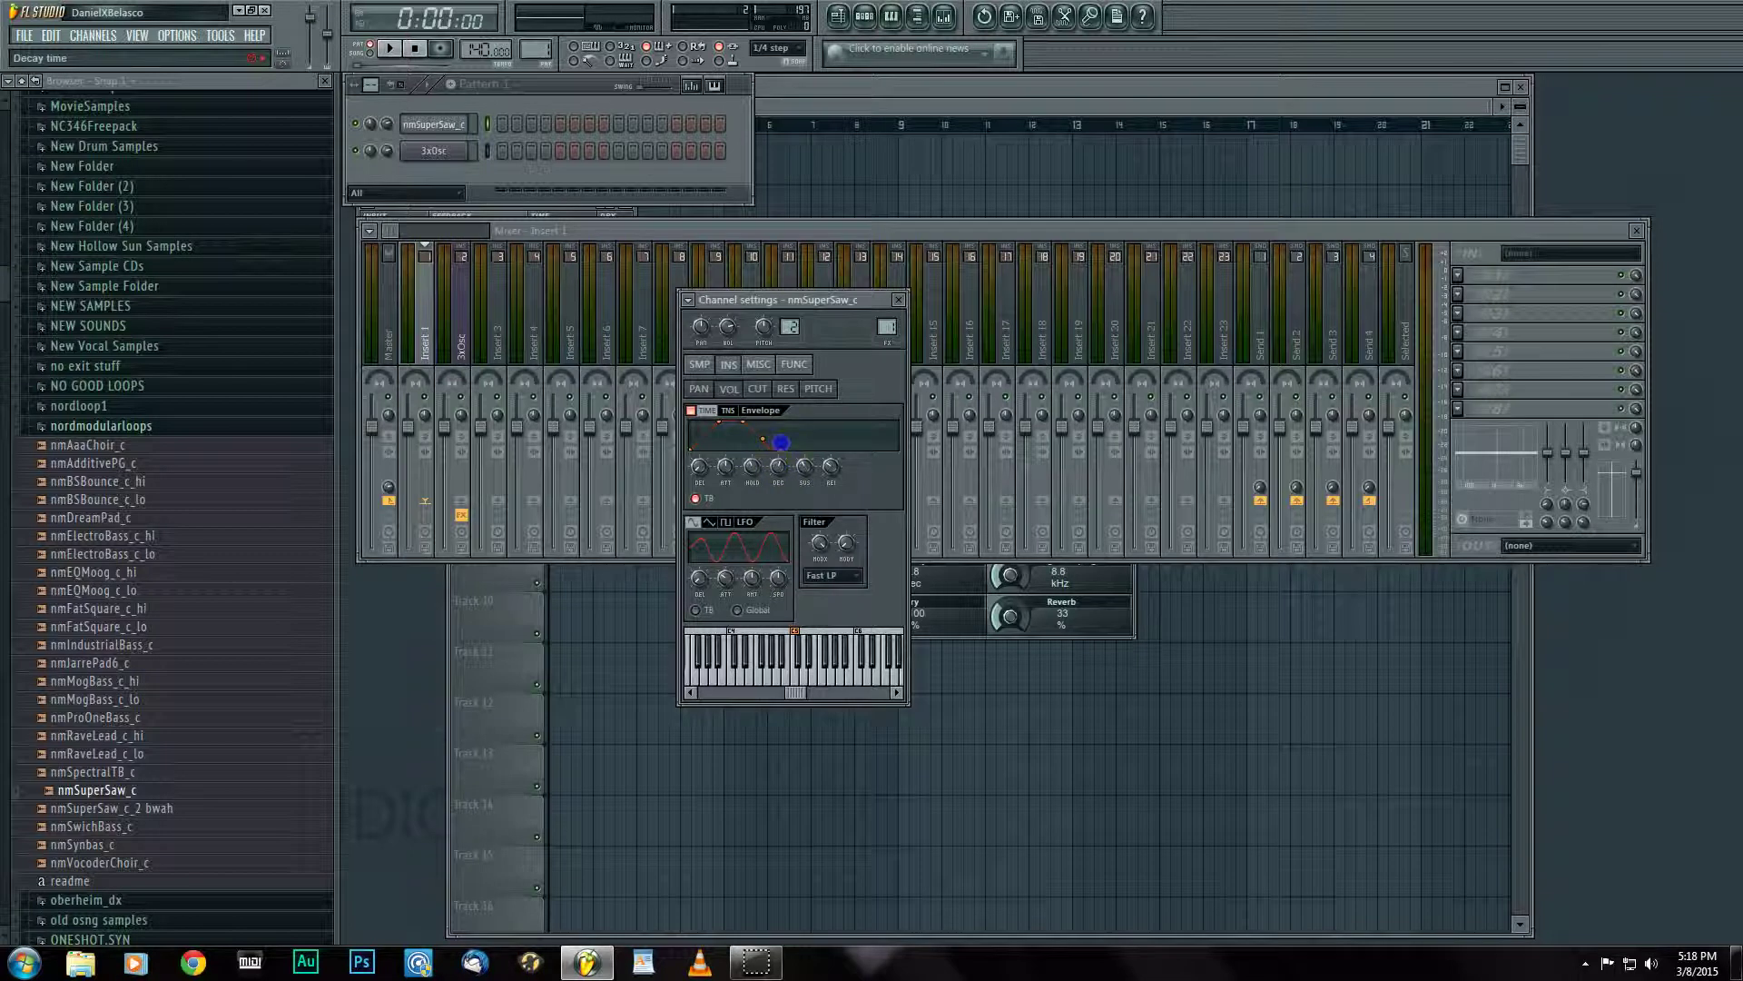
left_click_drag(830, 465, 828, 448)
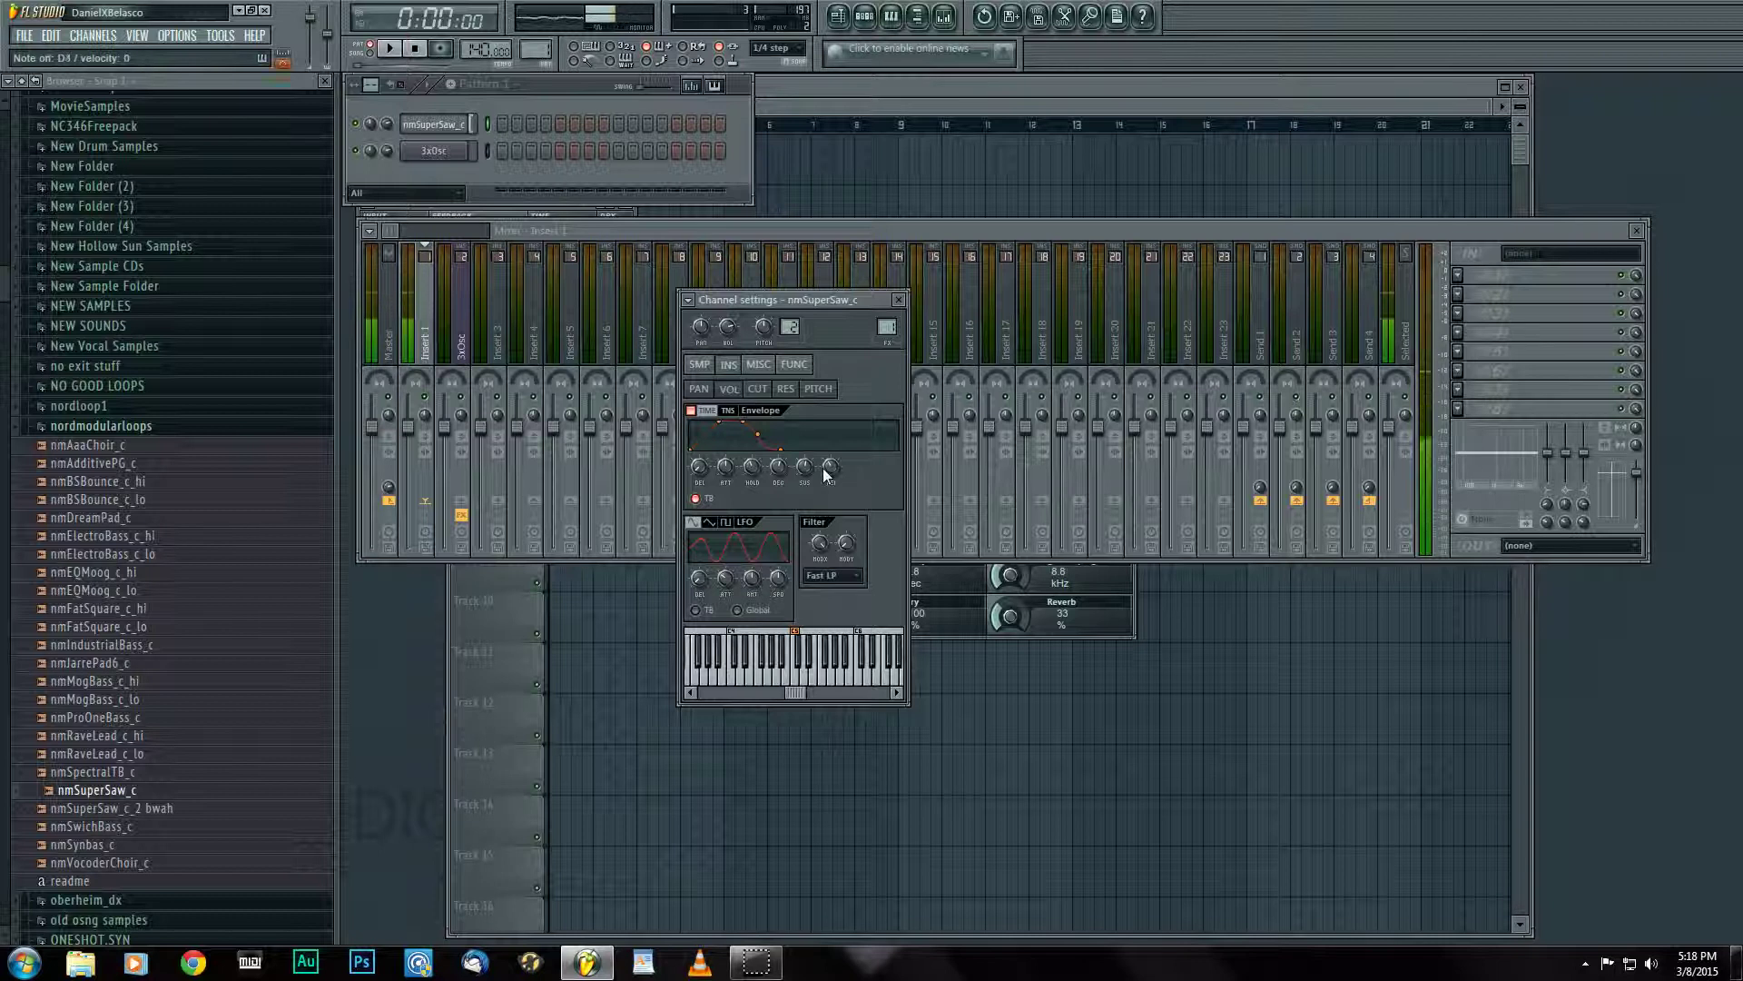
left_click(803, 445)
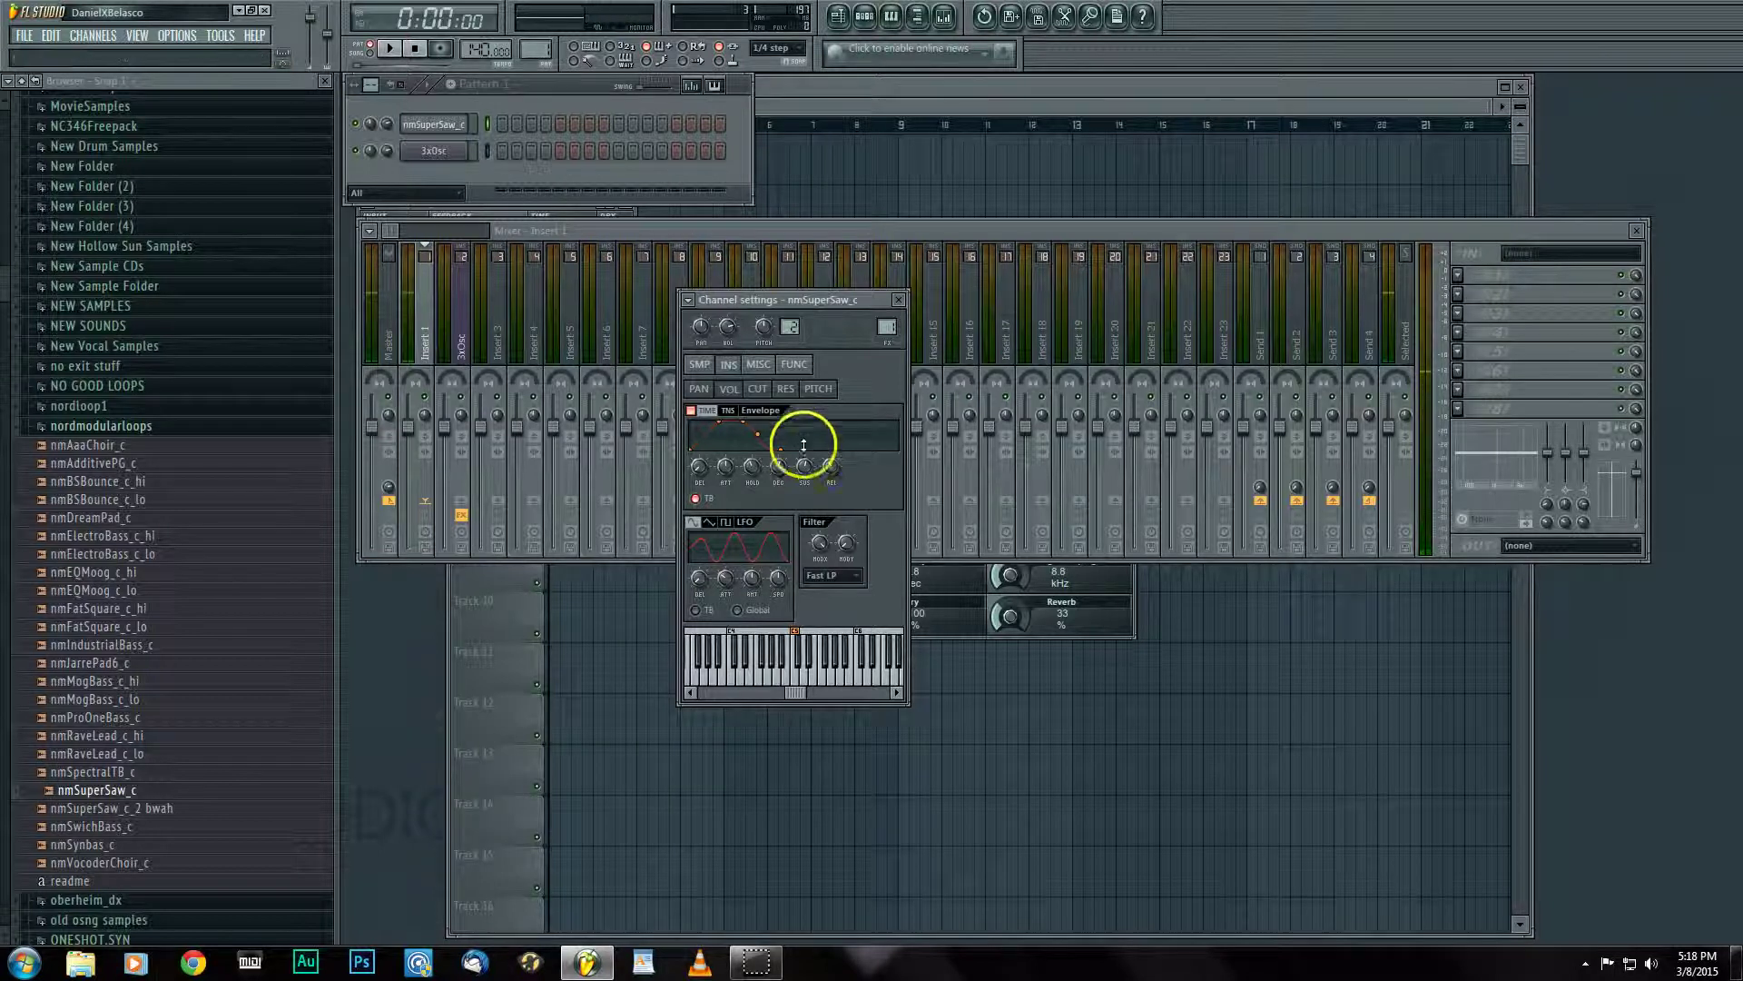
Activate the cutoff envelope by adjusting its modulation amount, and tune the filter cutoff frequency to match.
left_click(757, 389)
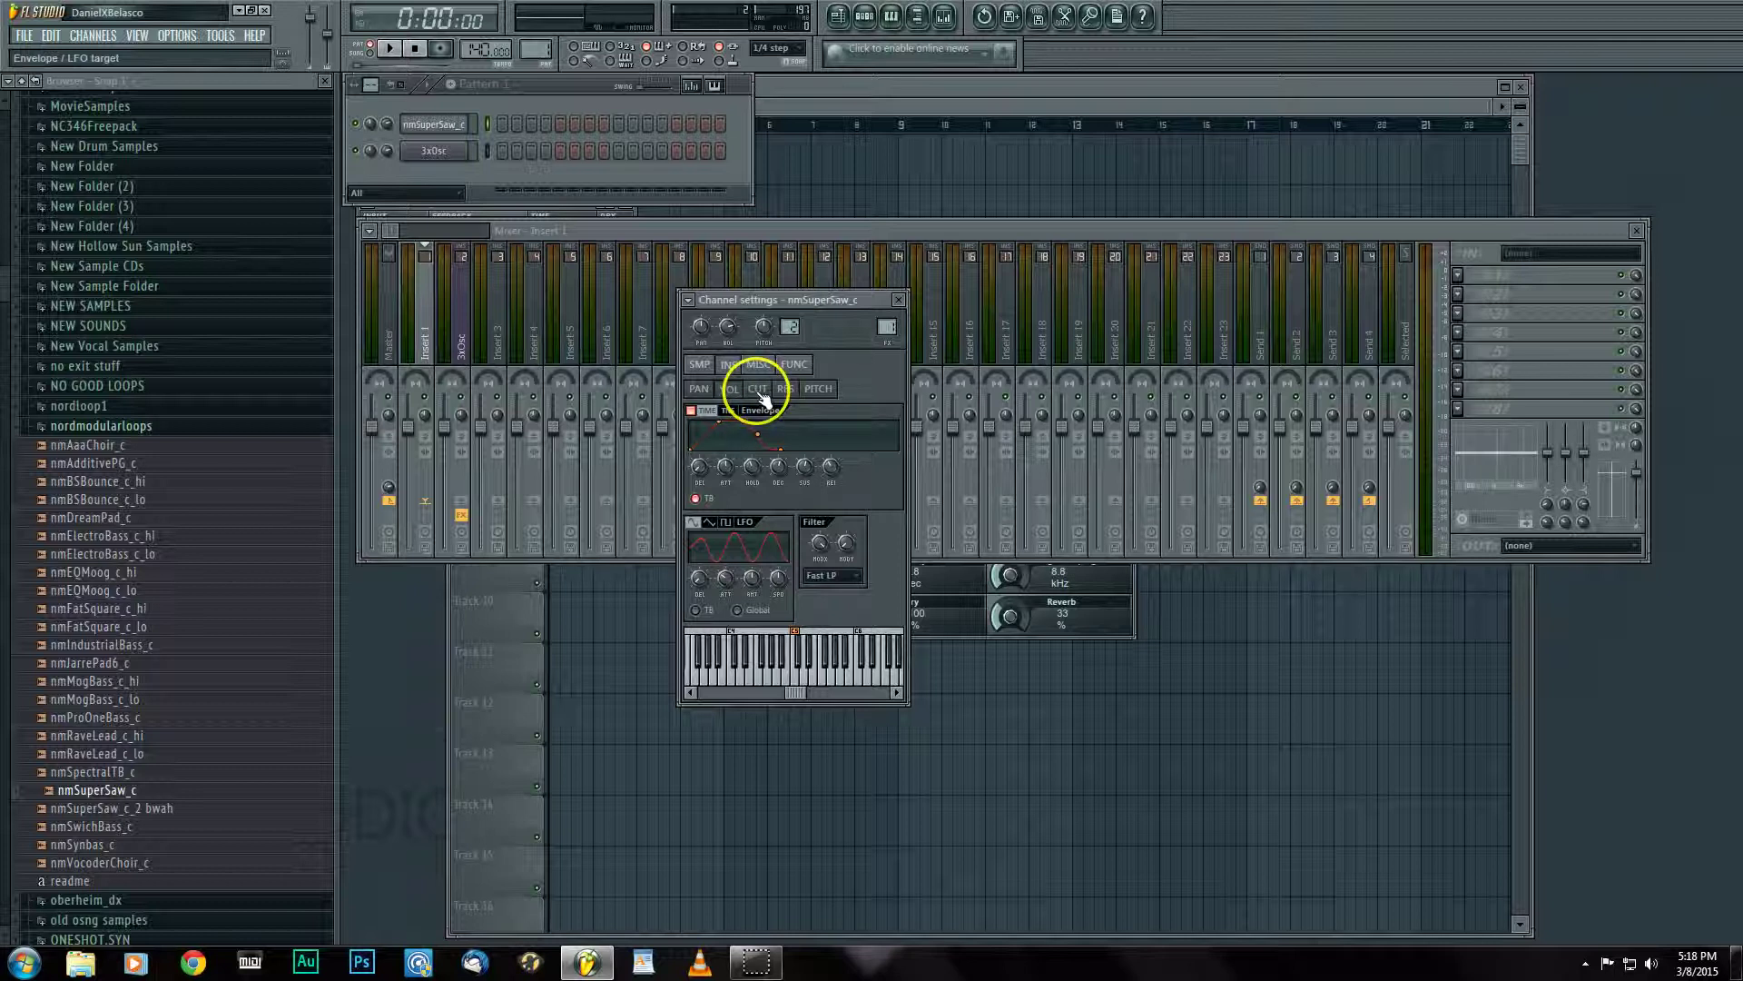
left_click(758, 388)
left_click(909, 482)
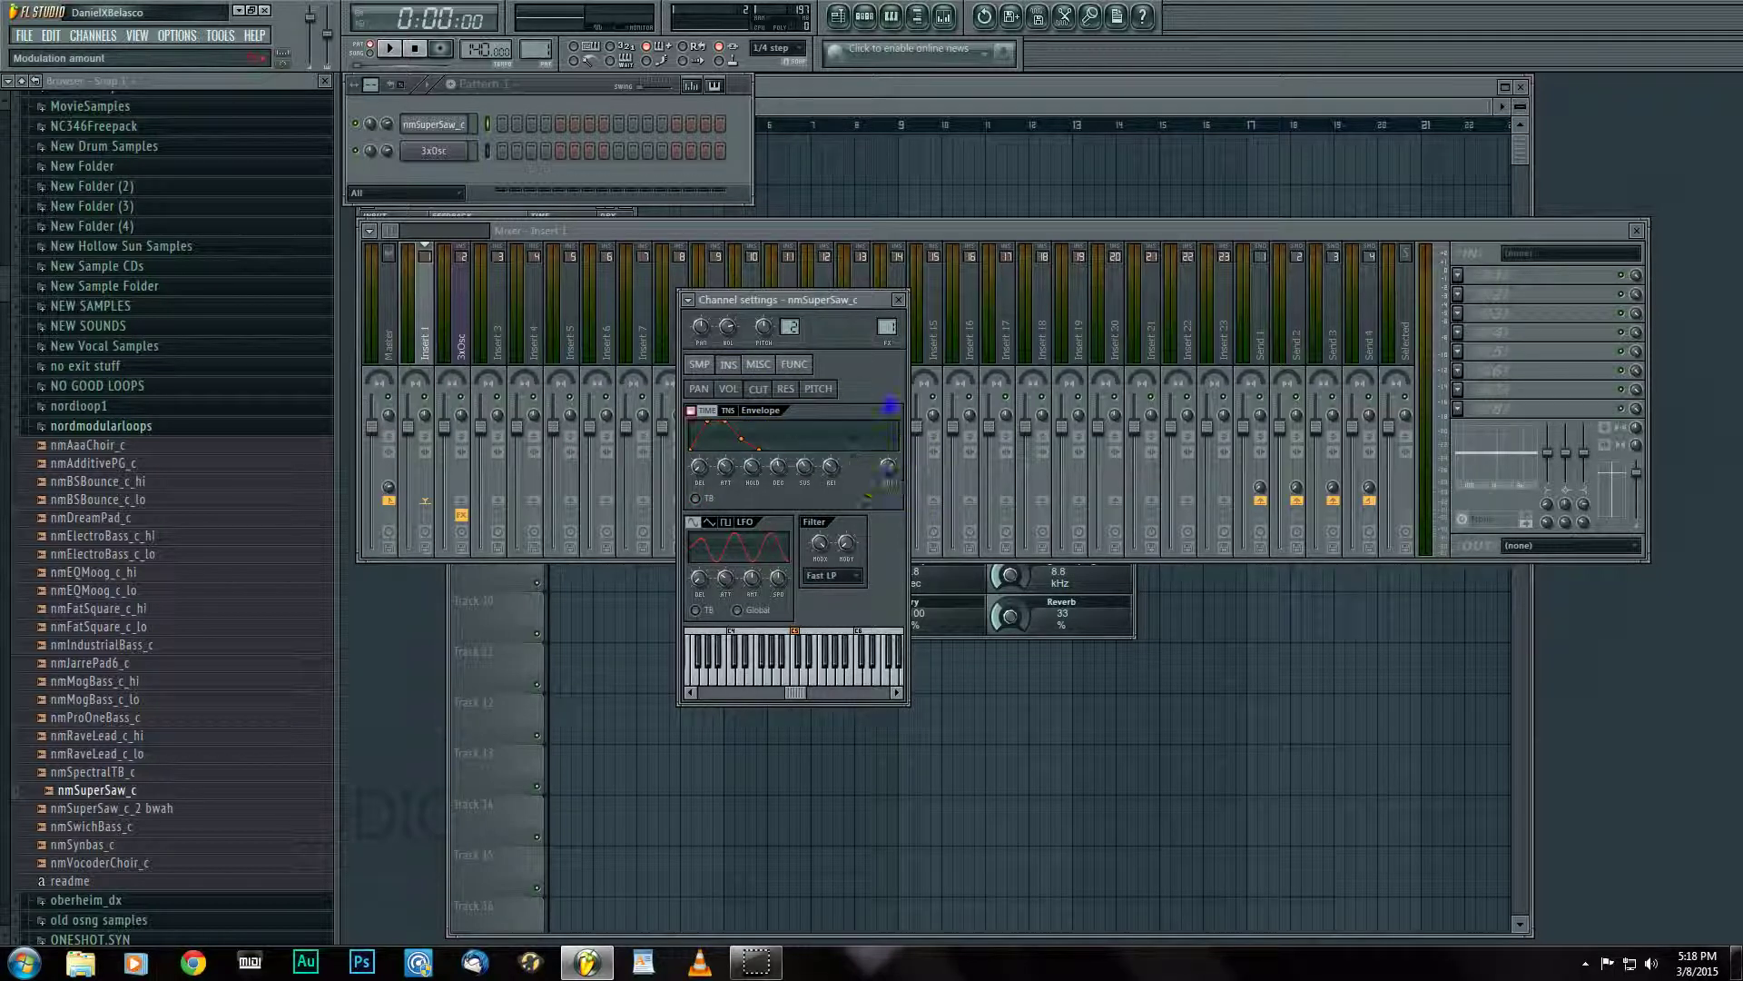
left_click(820, 543)
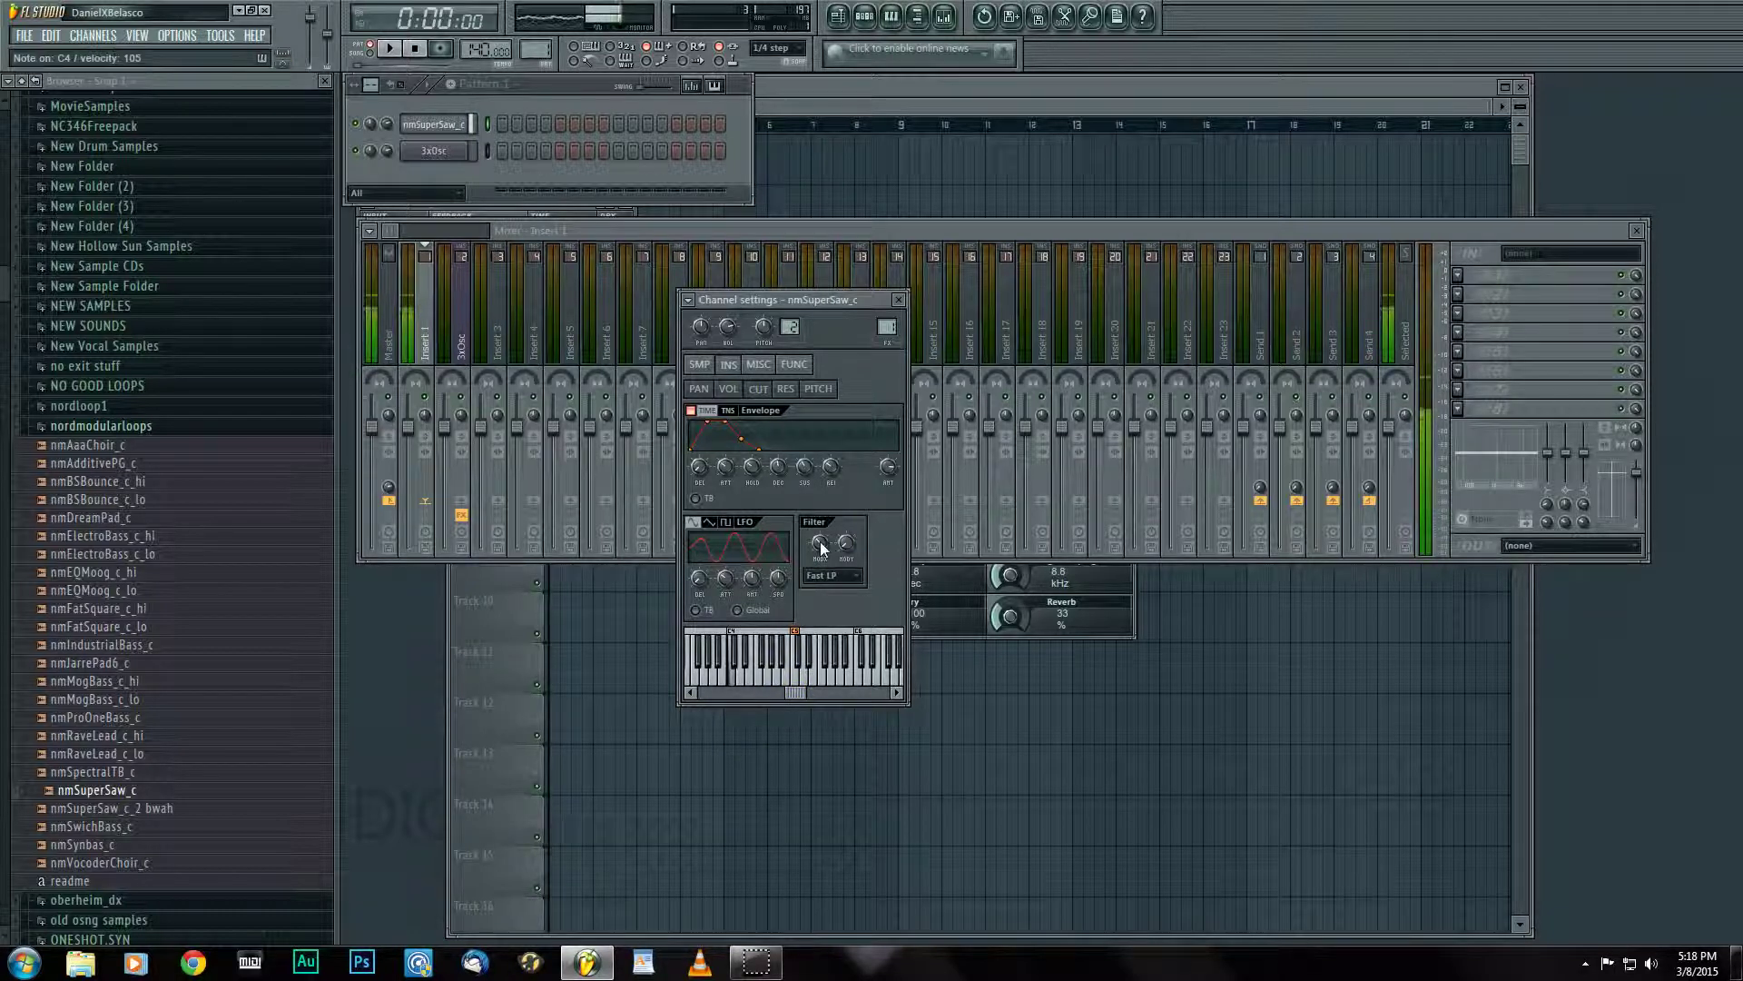
left_click(864, 514)
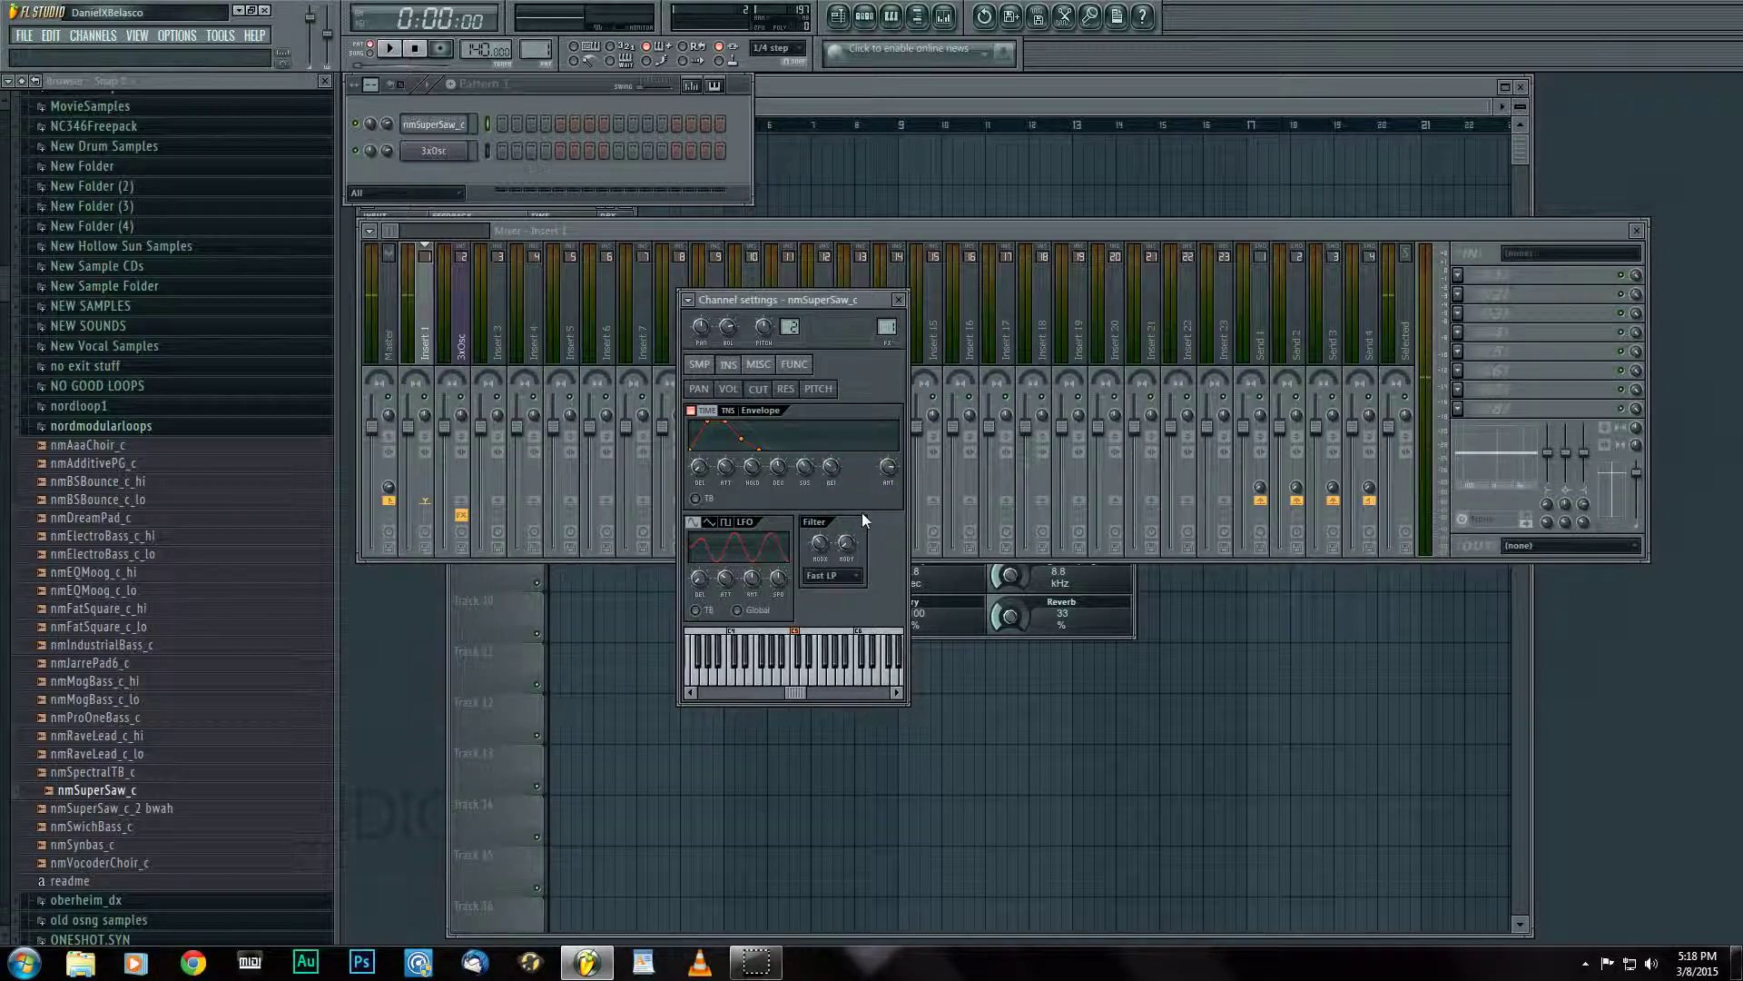
left_click(886, 467)
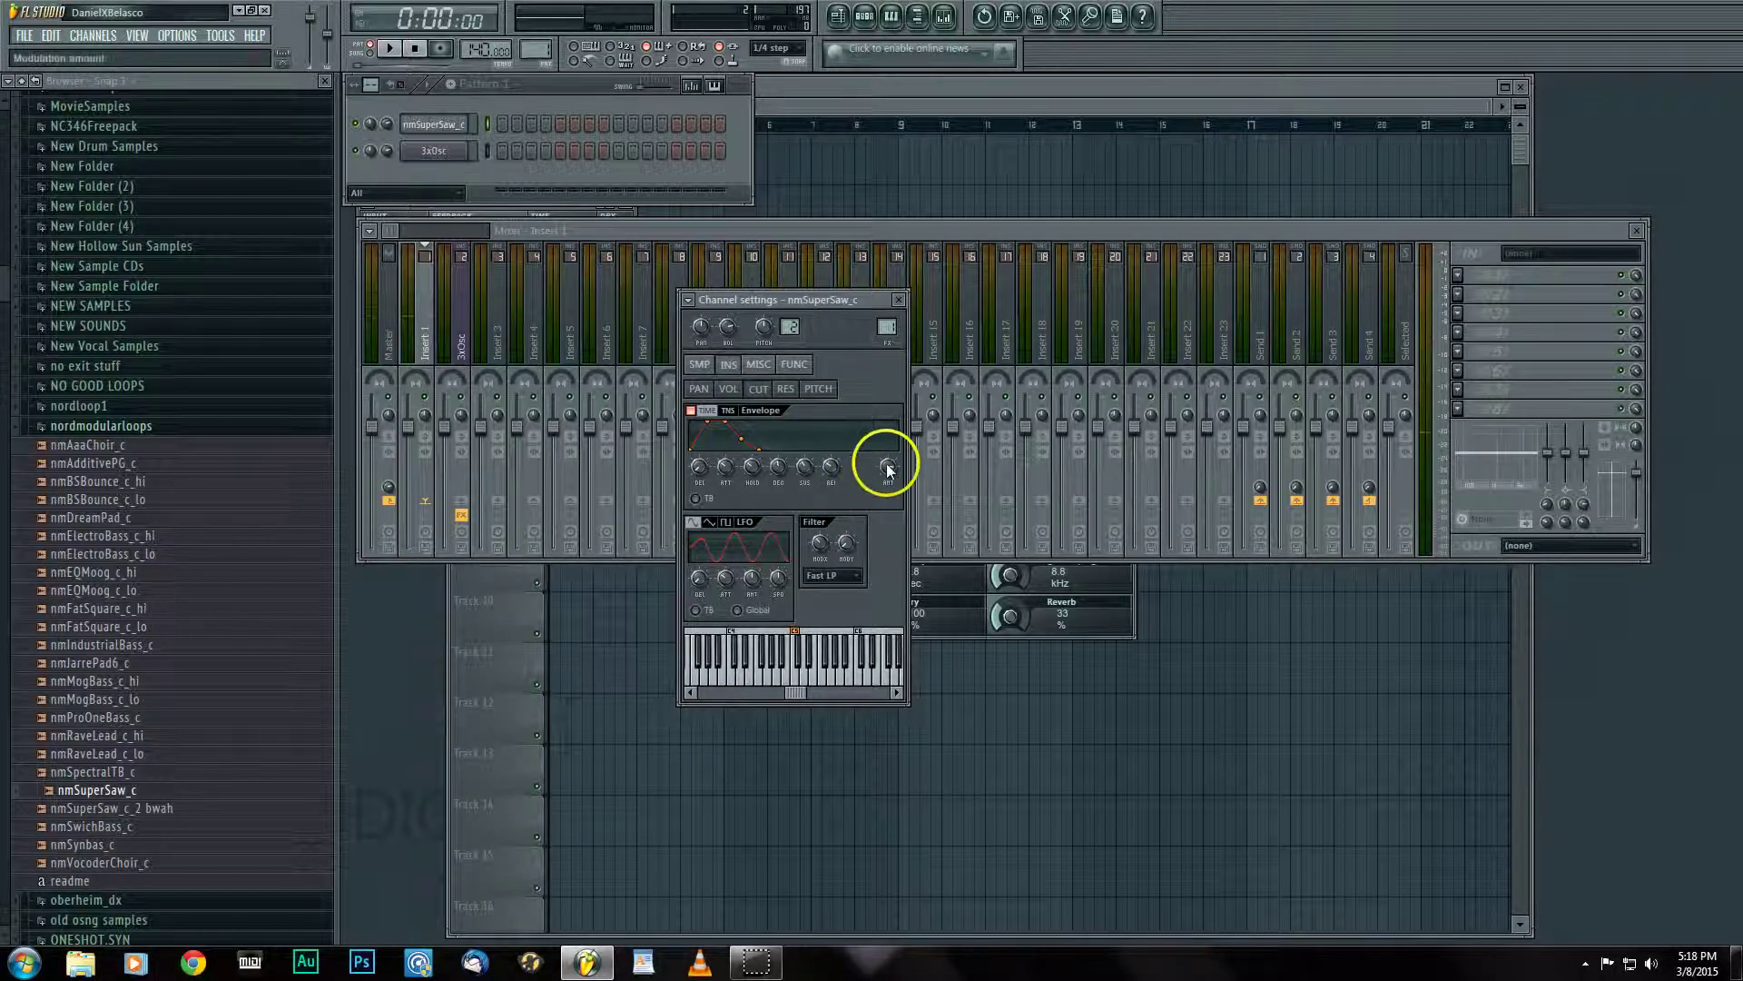
left_click(861, 516)
Change the filter type to LPx2 and retune the cutoff frequency against the envelope's hold time.
left_click(828, 576)
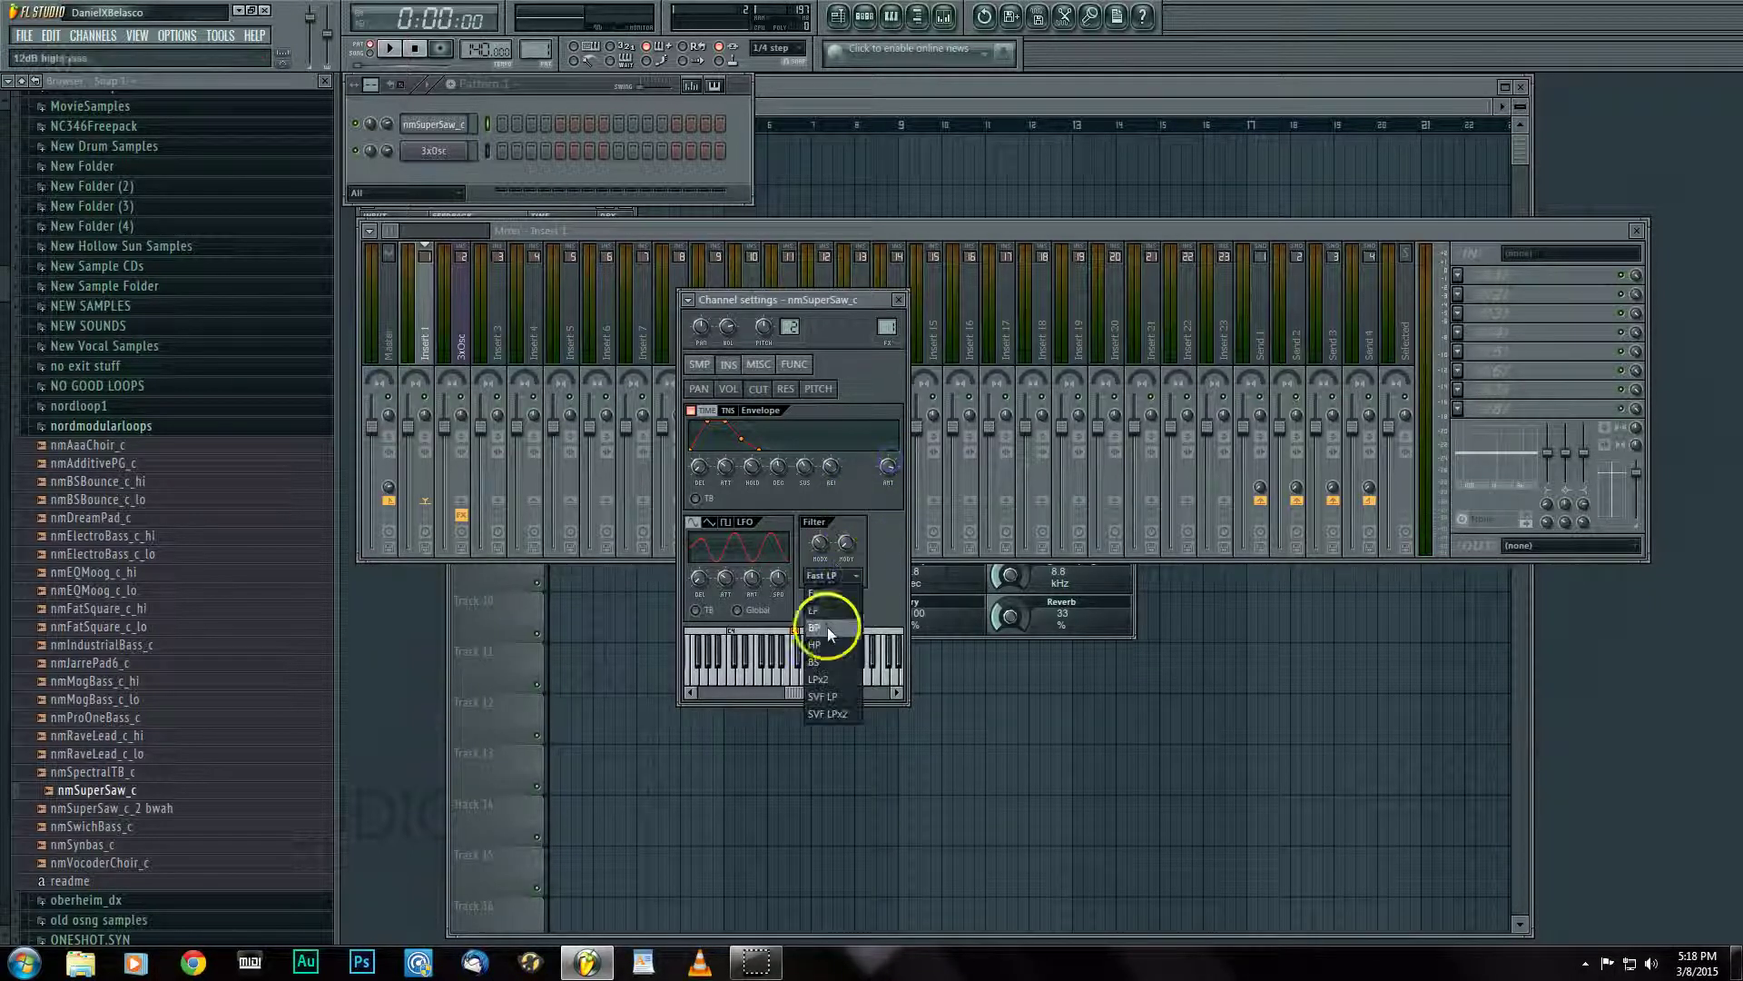
left_click(829, 678)
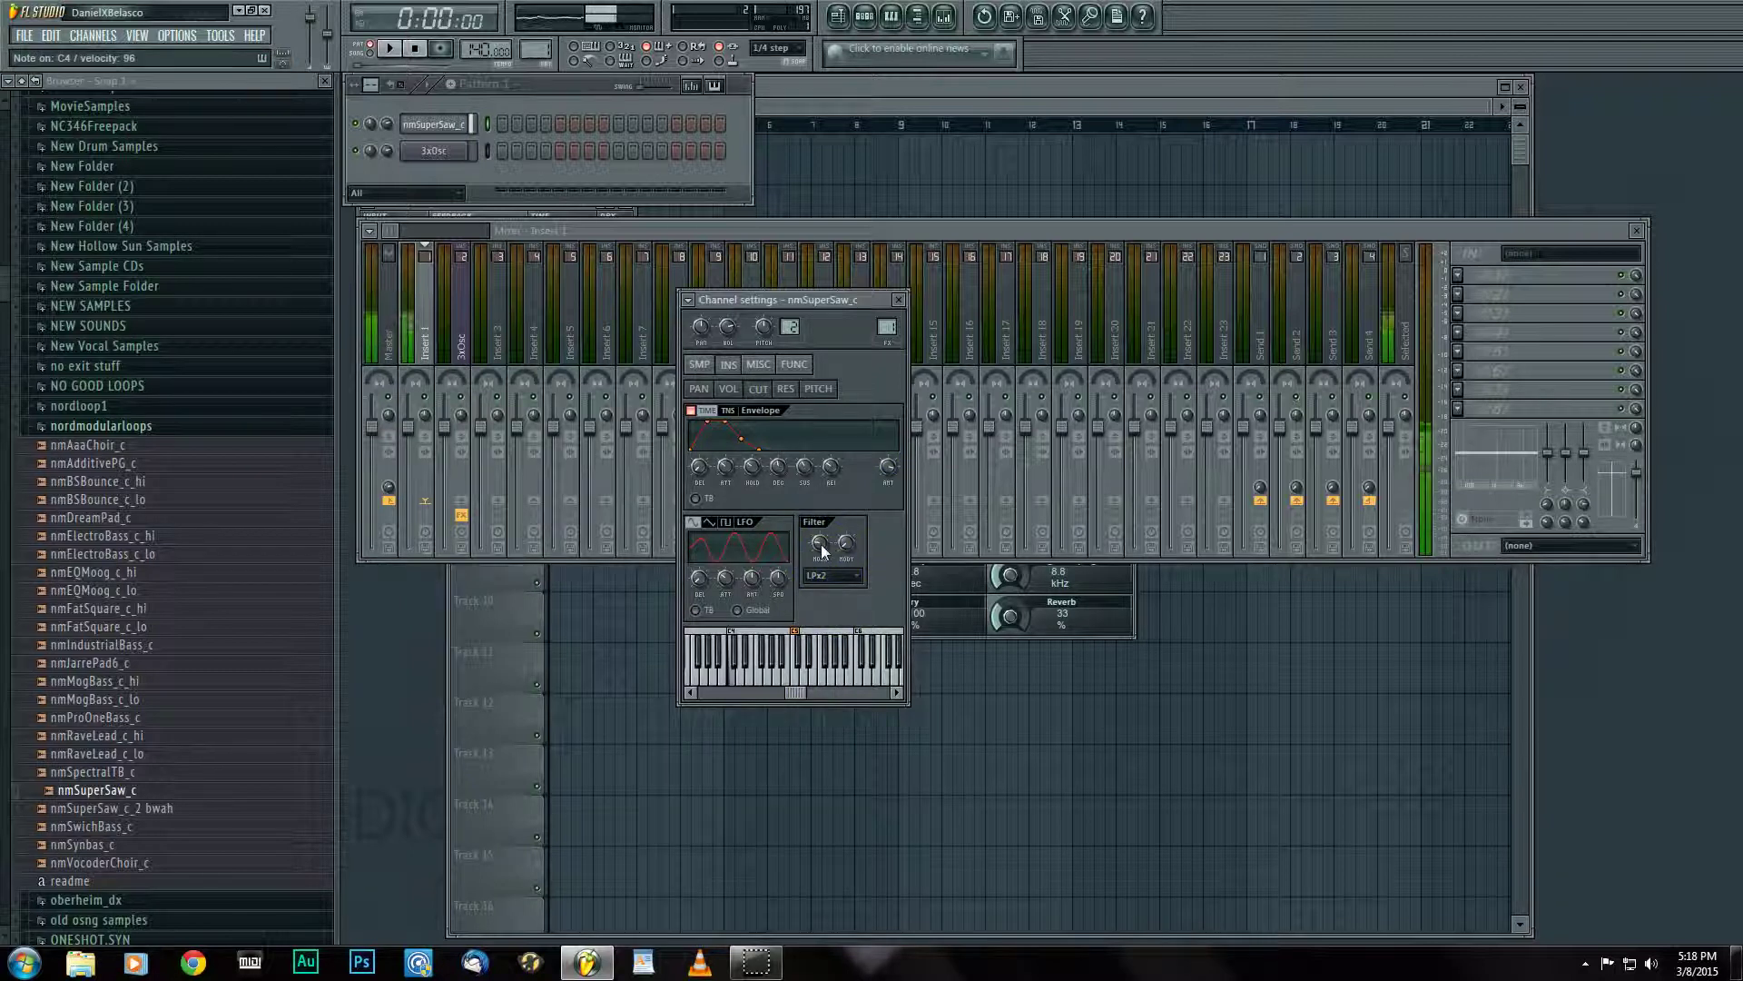
left_click_drag(752, 465, 807, 458)
left_click(822, 540)
left_click_drag(822, 537, 820, 563)
Refine the hold, modulation amount and decay of the cutoff envelope.
left_click_drag(752, 463, 794, 468)
left_click(883, 467)
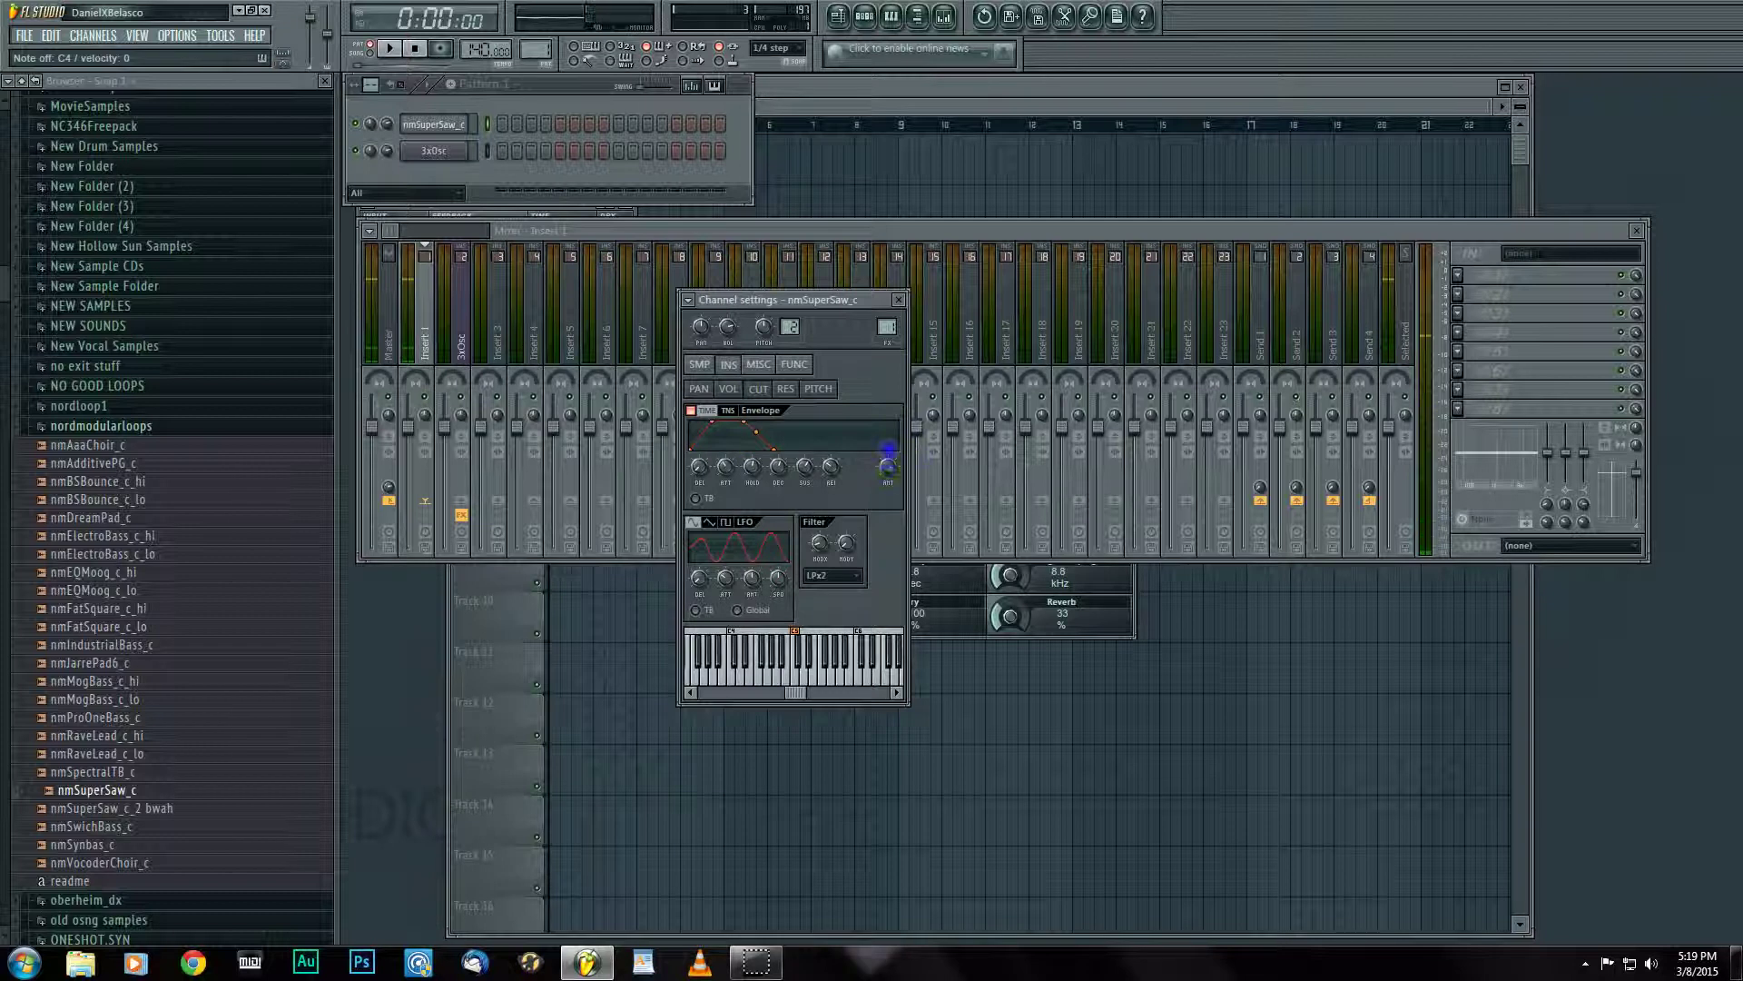
left_click_drag(779, 470, 759, 479)
Set the attack time of the cutoff envelope to 32 steps.
right_click(723, 466)
mouse_move(744, 494)
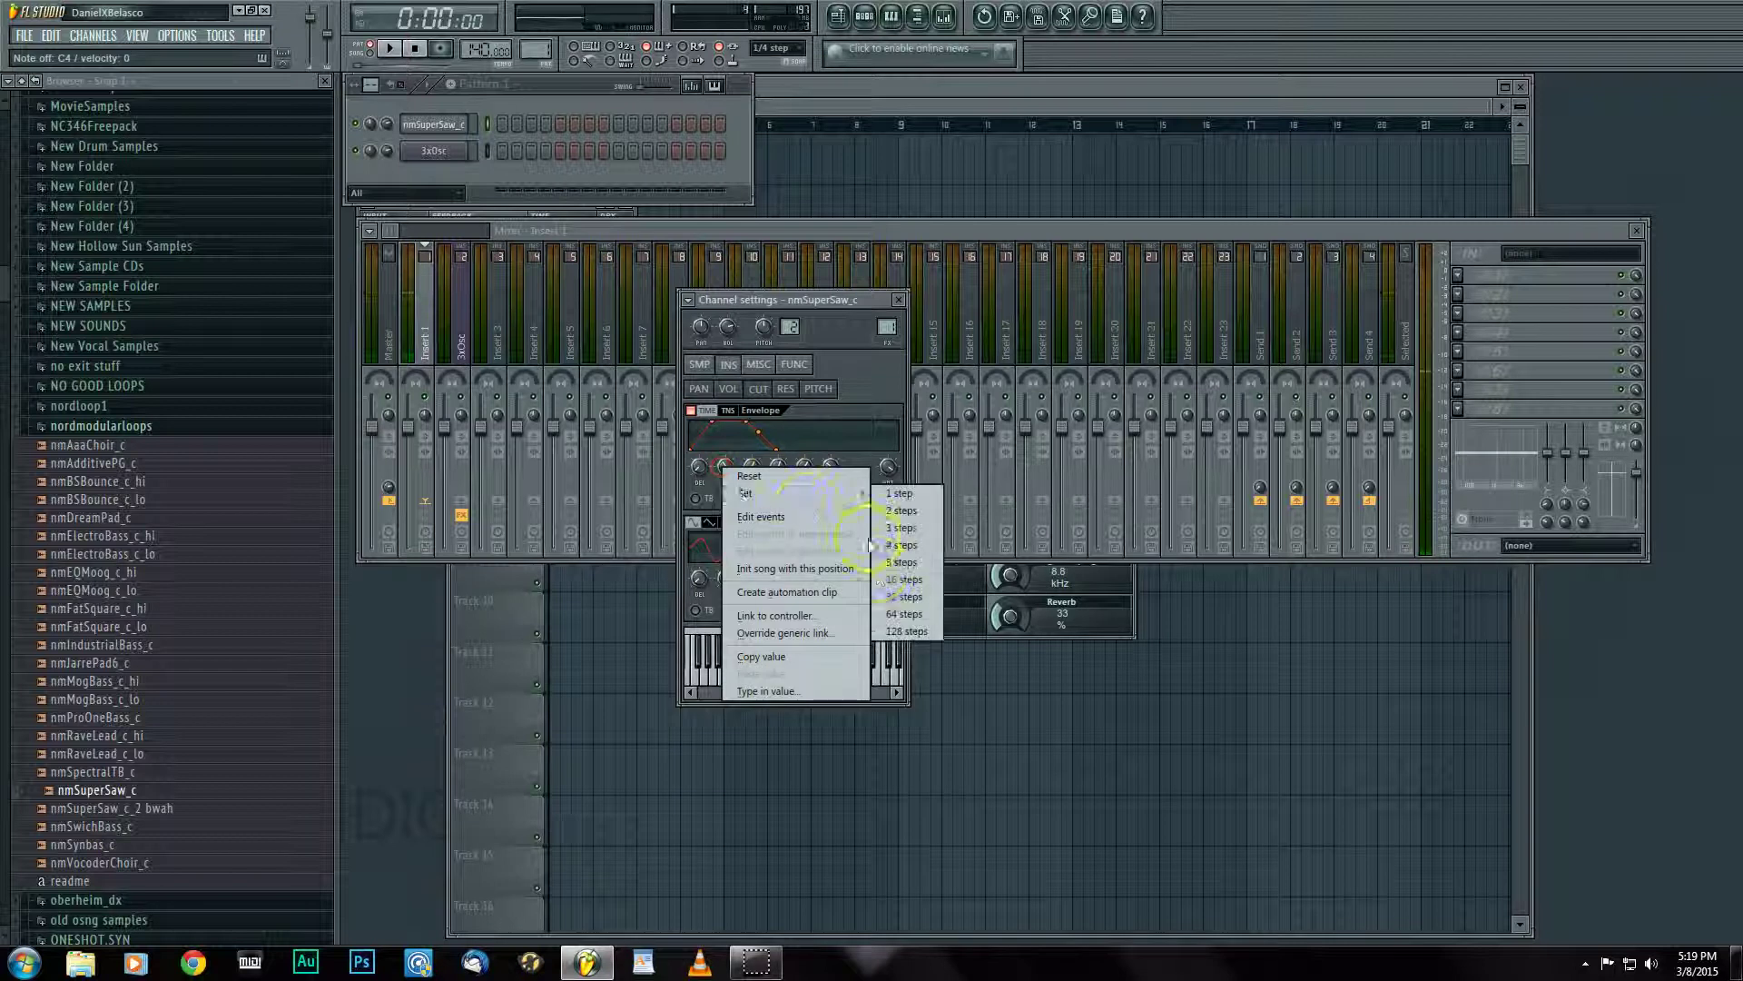
left_click(881, 590)
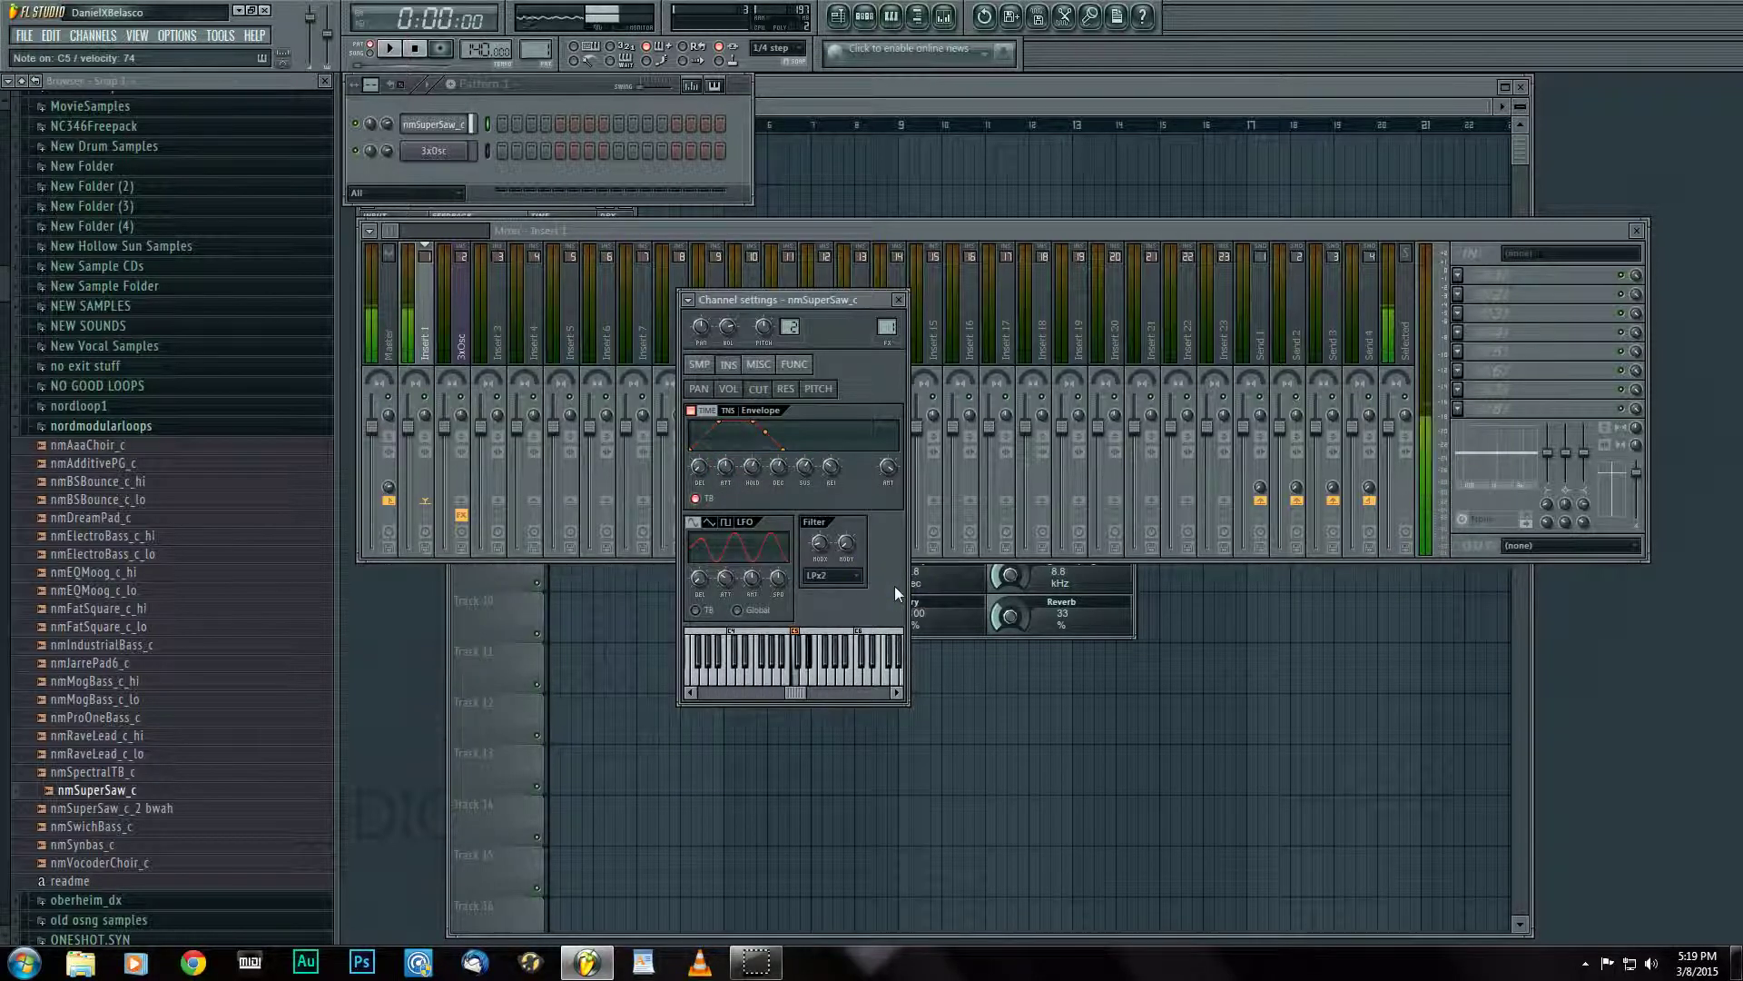
Fine-tune the later stages of the cutoff envelope and change the filter type to SVF LP.
left_click(838, 446)
left_click(757, 471)
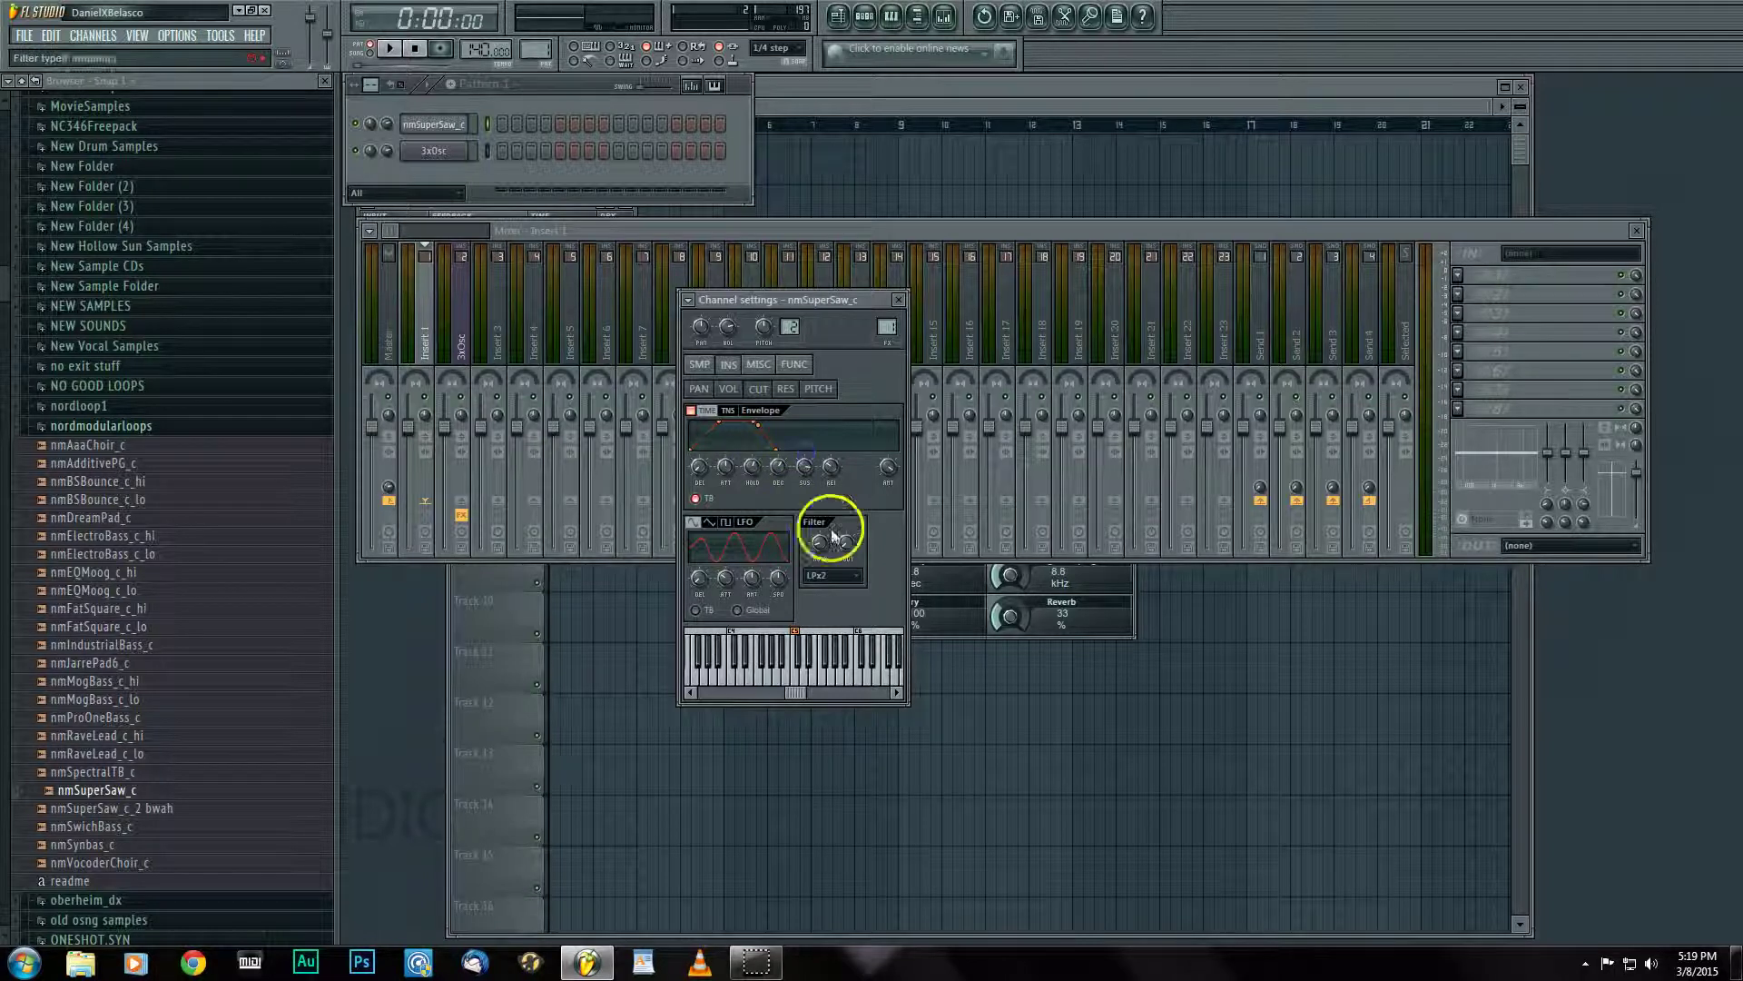
left_click_drag(829, 575, 833, 699)
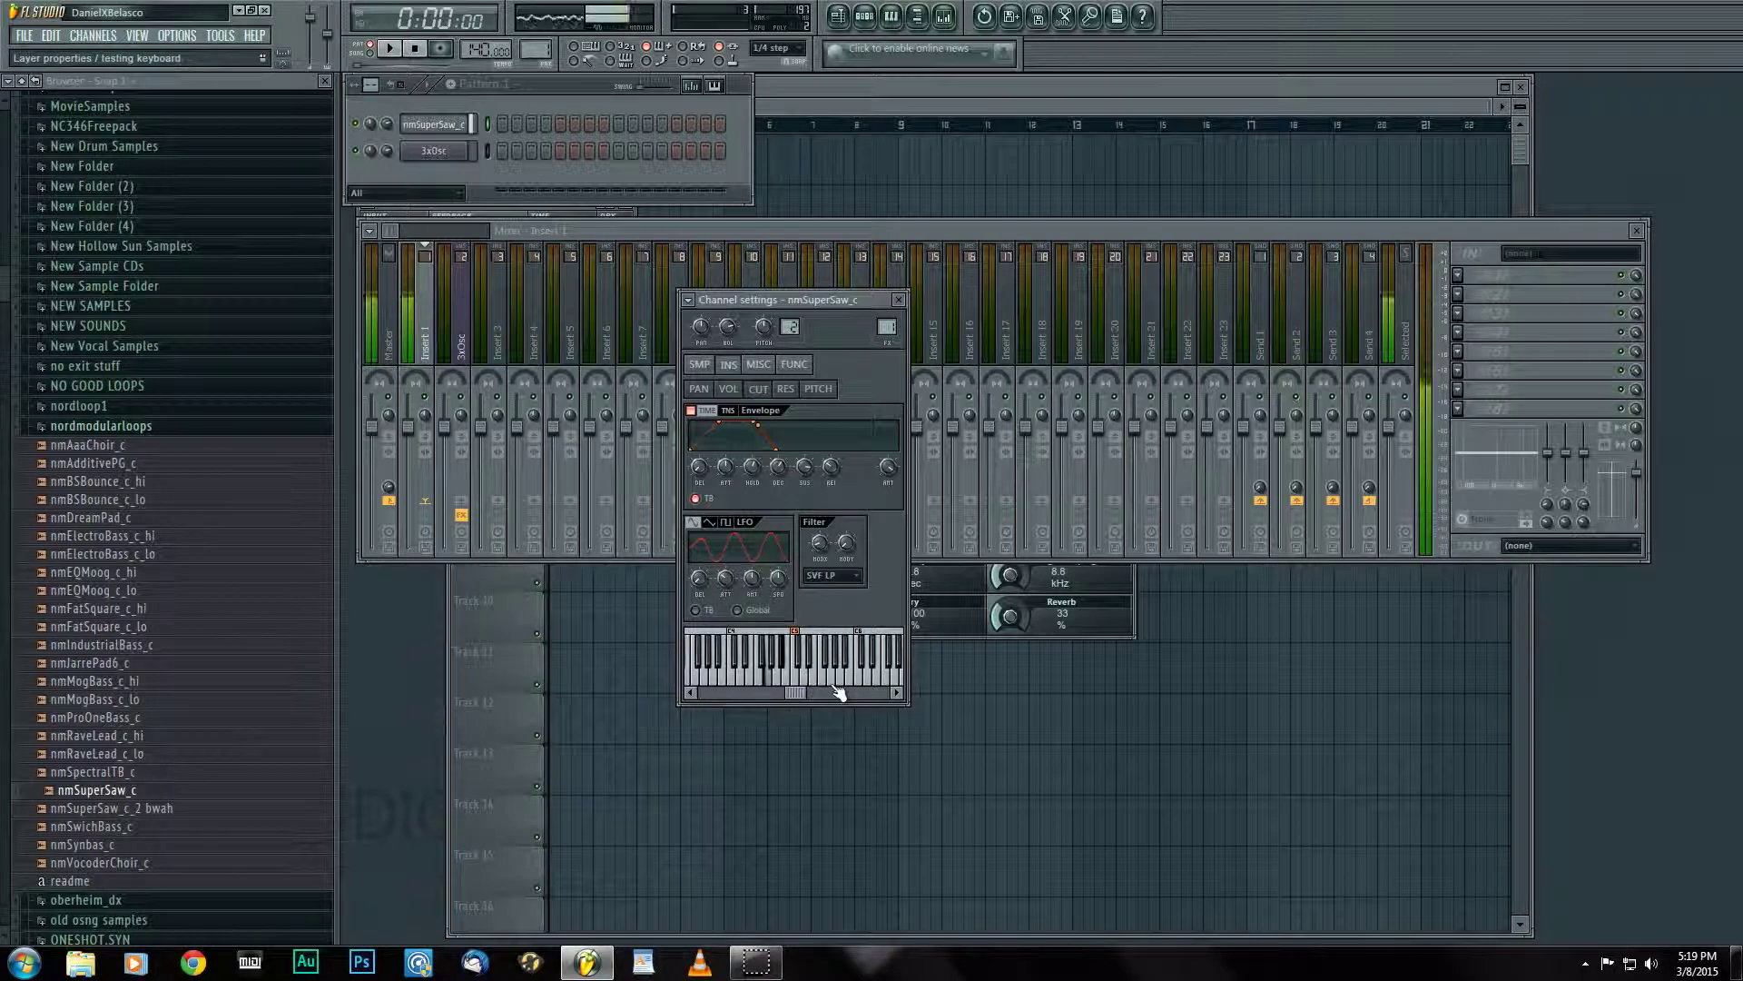
left_click(836, 687)
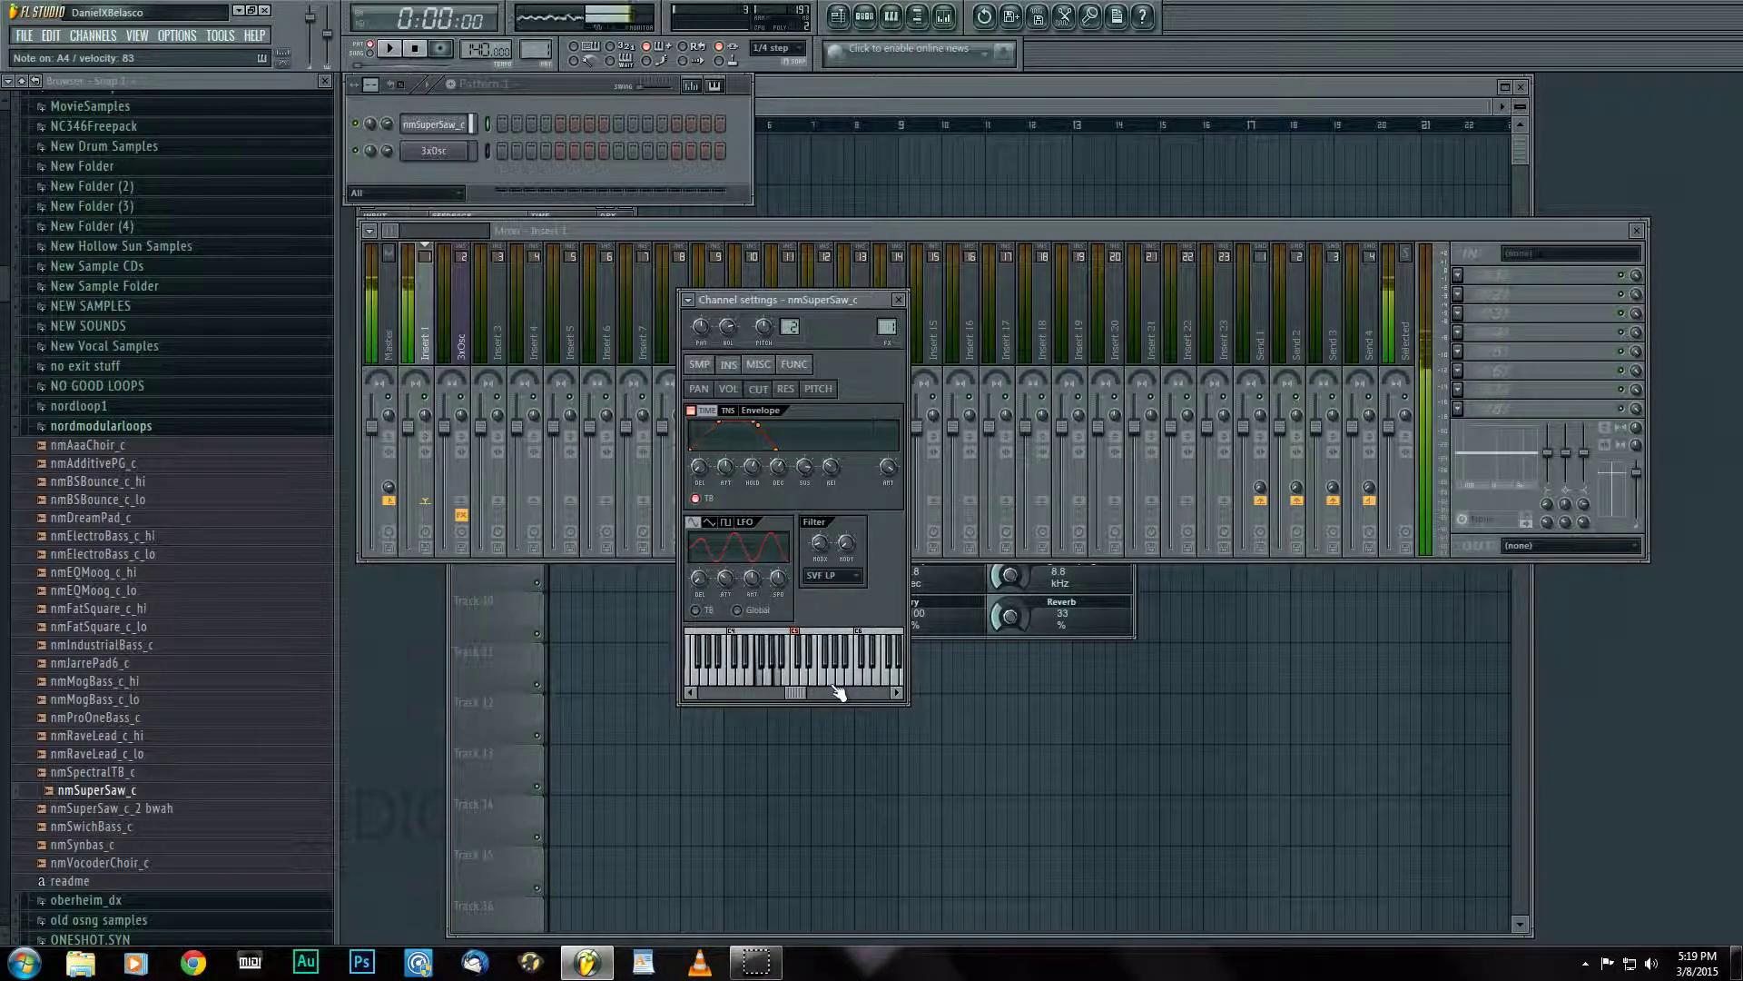
Tune the filter resonance of the supersaw and adjust the hold and decay times of its cutoff envelope.
left_click(836, 687)
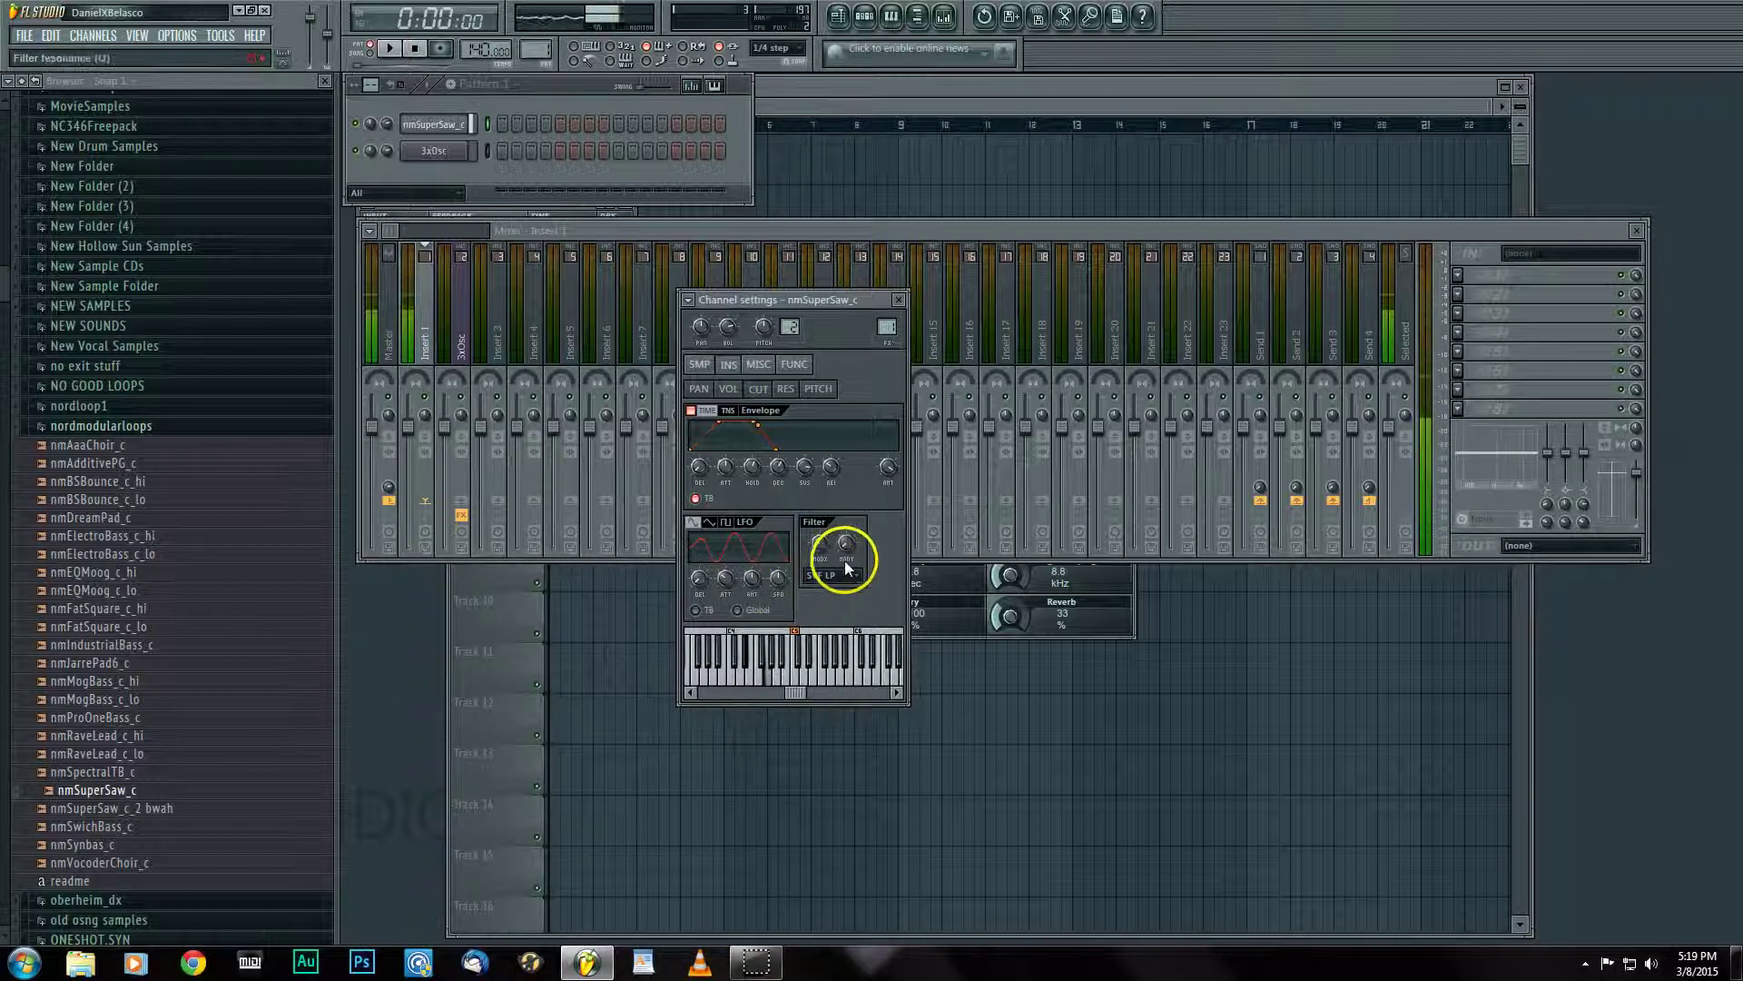
left_click_drag(849, 549, 844, 454)
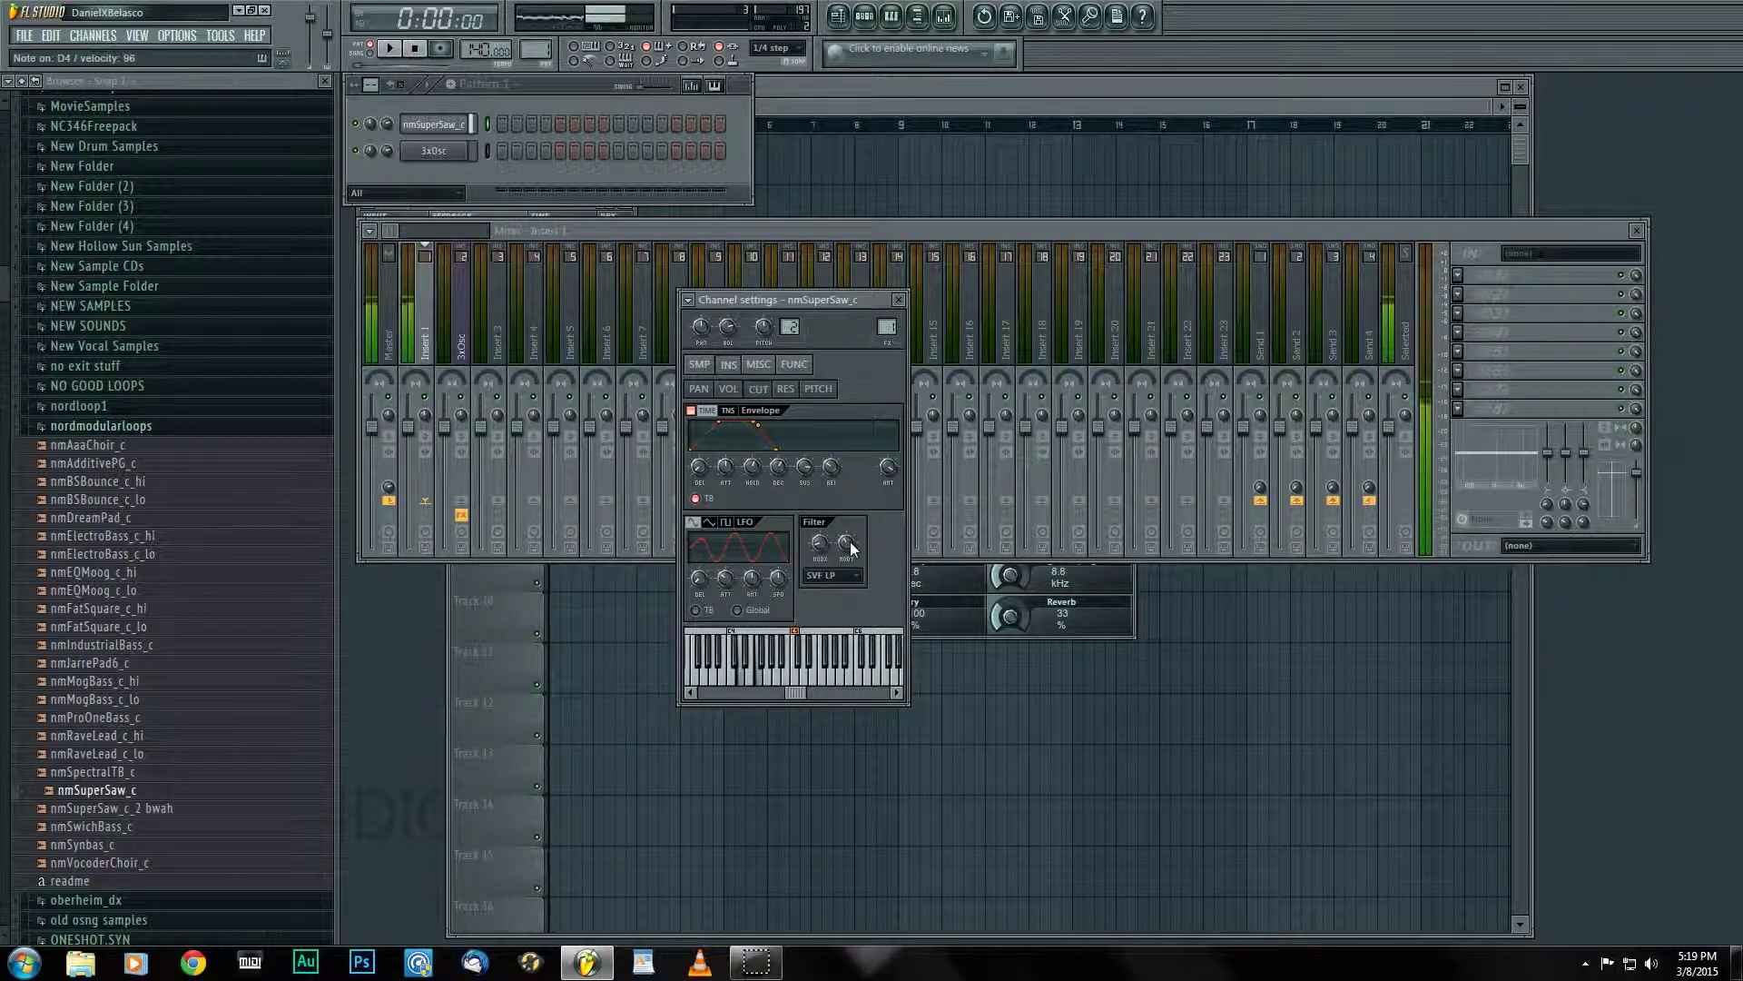
left_click(753, 474)
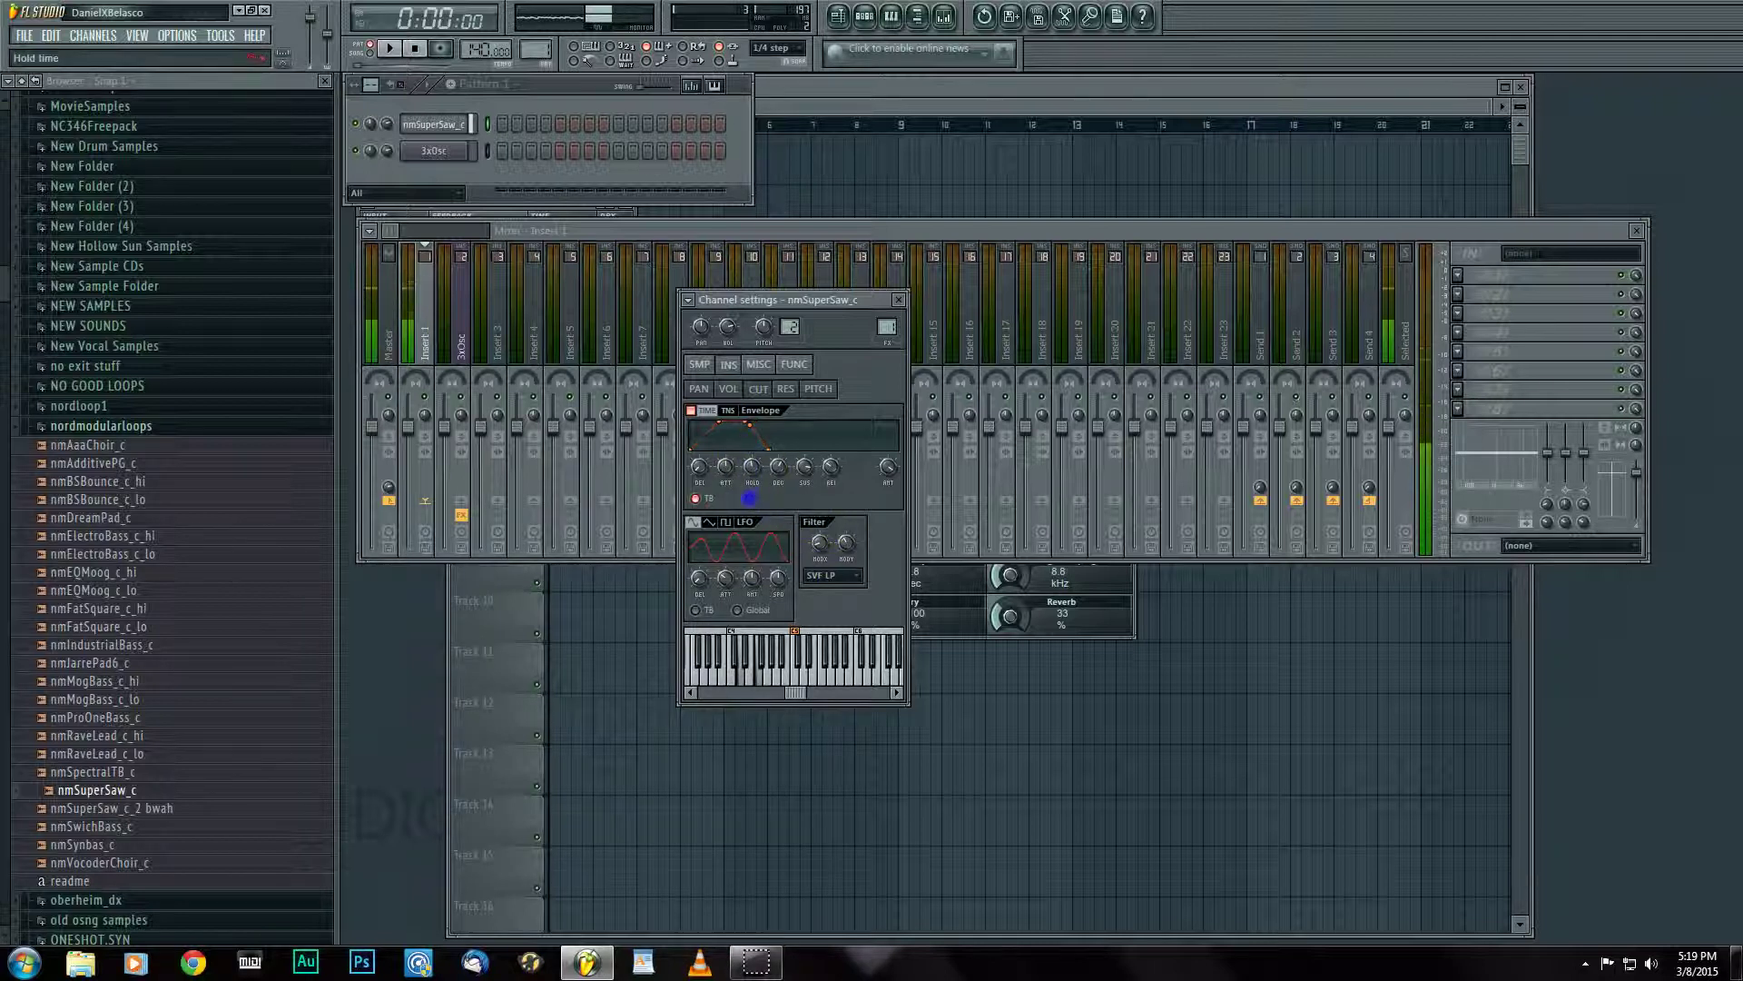
left_click_drag(778, 466, 827, 478)
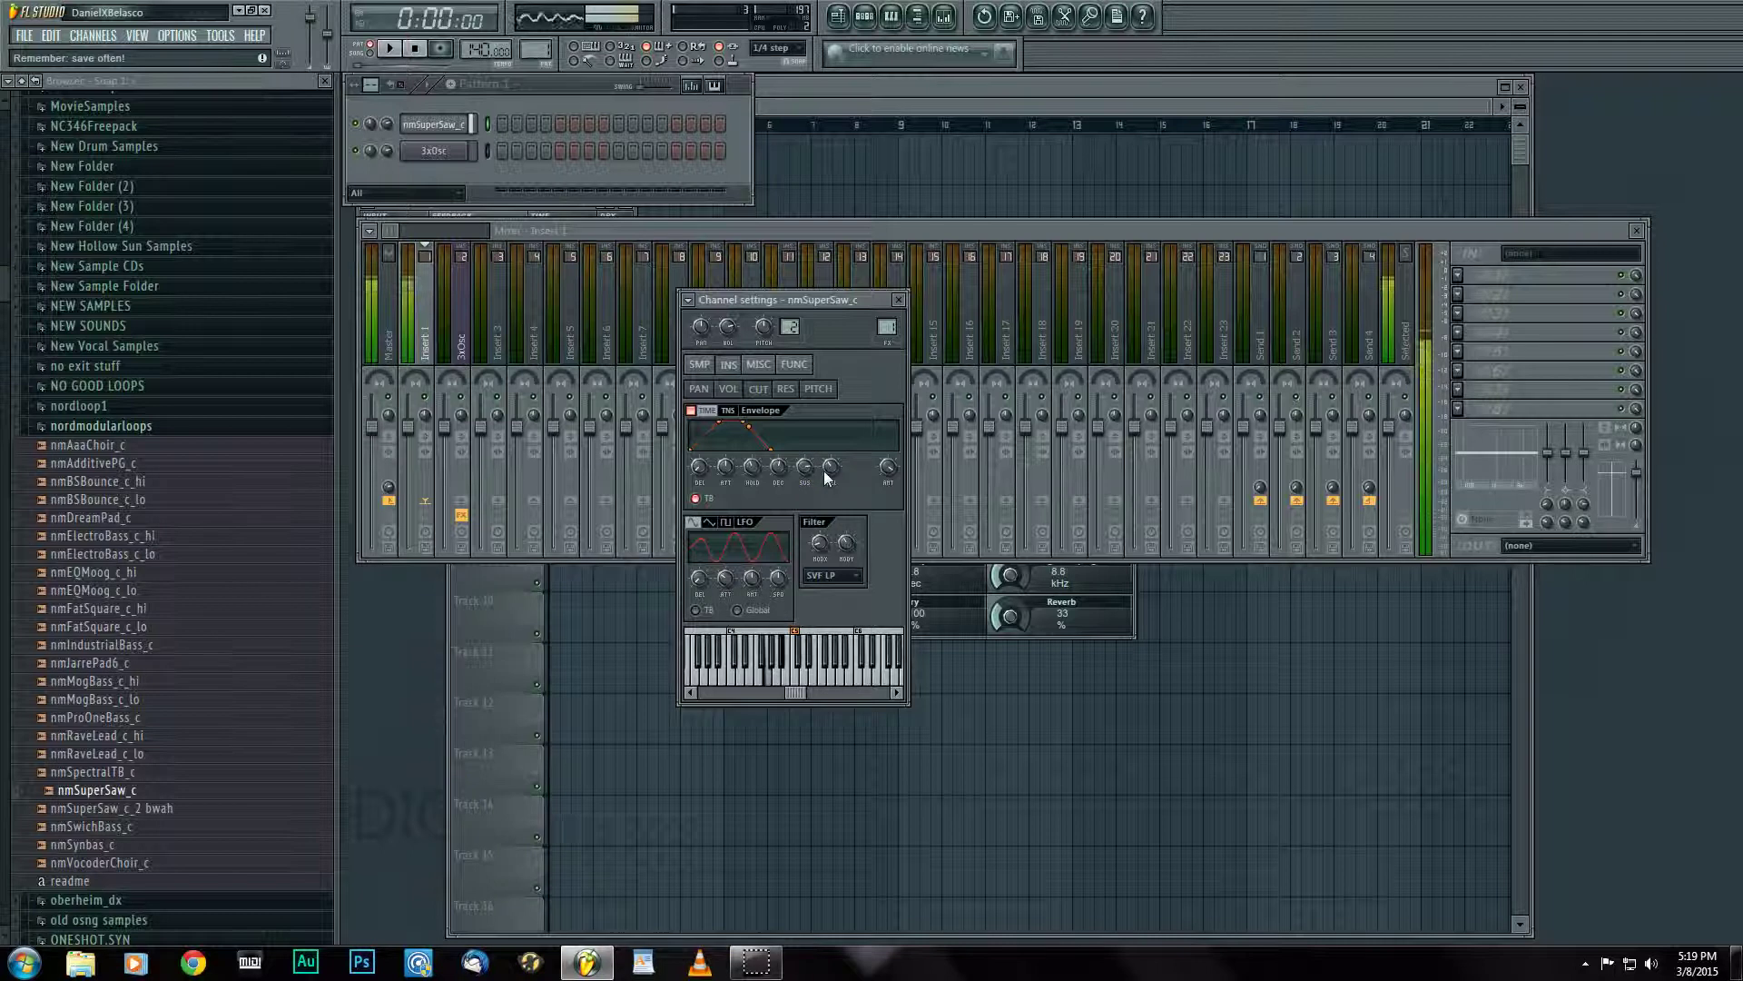
Rebalance the hold, sustain and release stages of the cutoff envelope.
left_click_drag(753, 473, 766, 466)
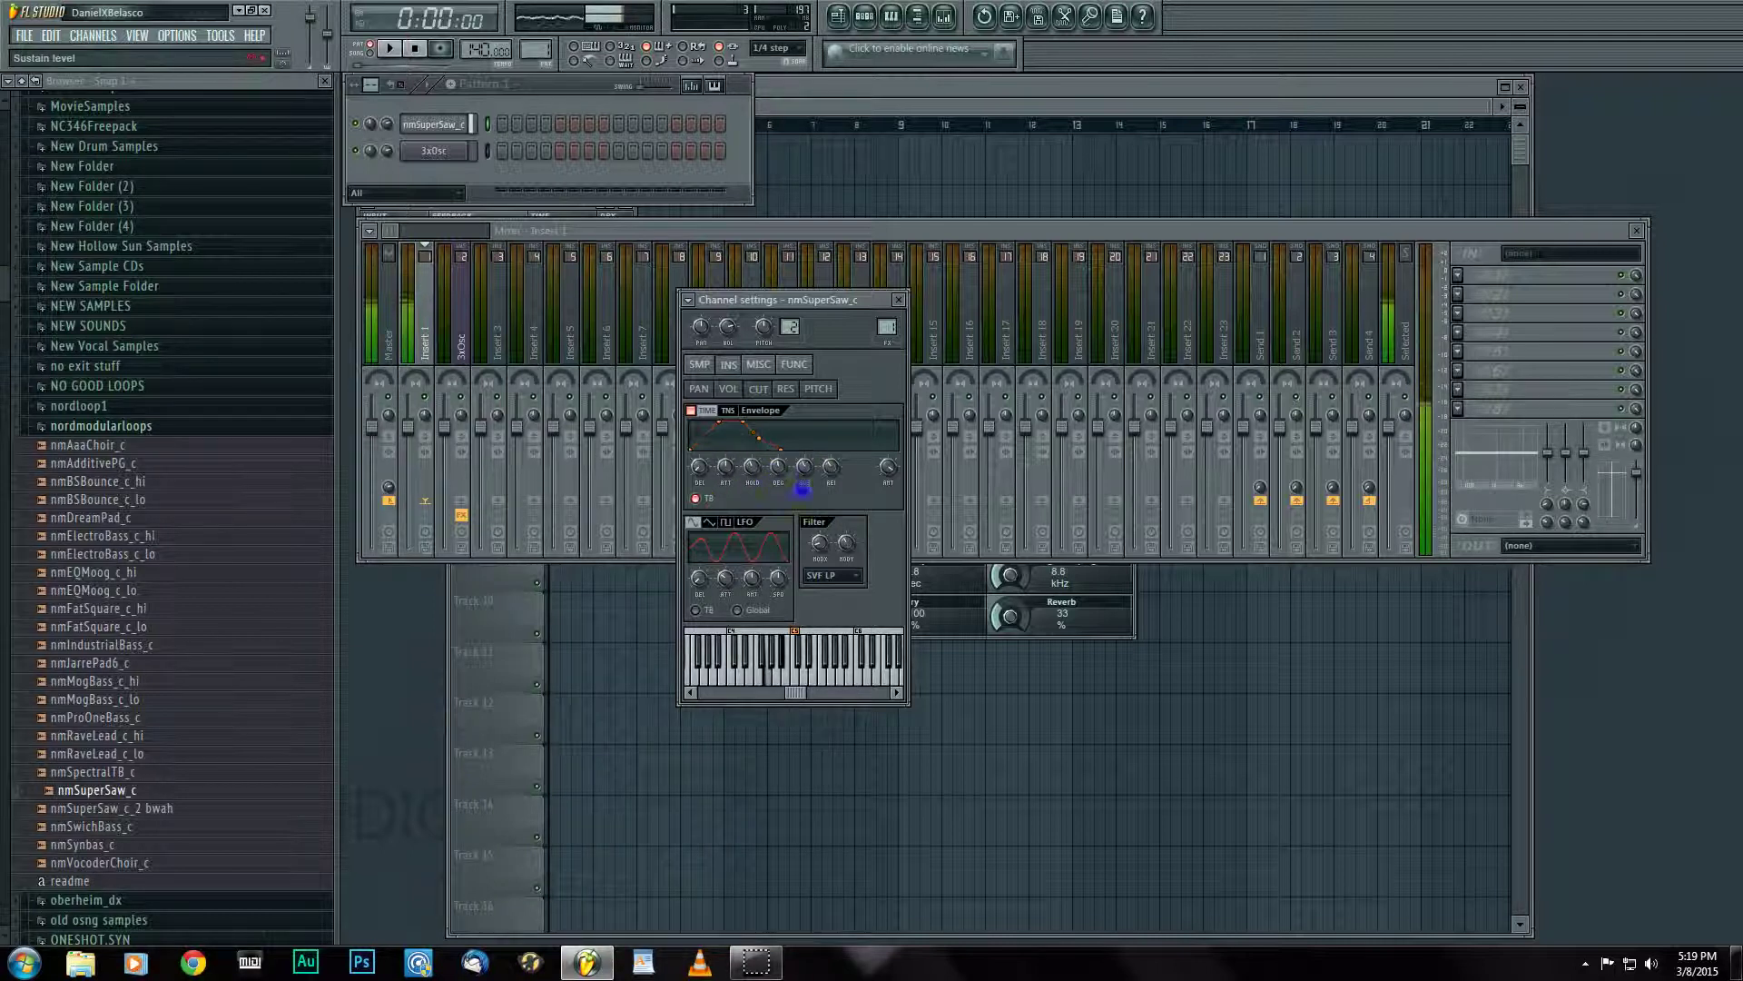
left_click_drag(829, 466, 830, 396)
left_click(809, 470)
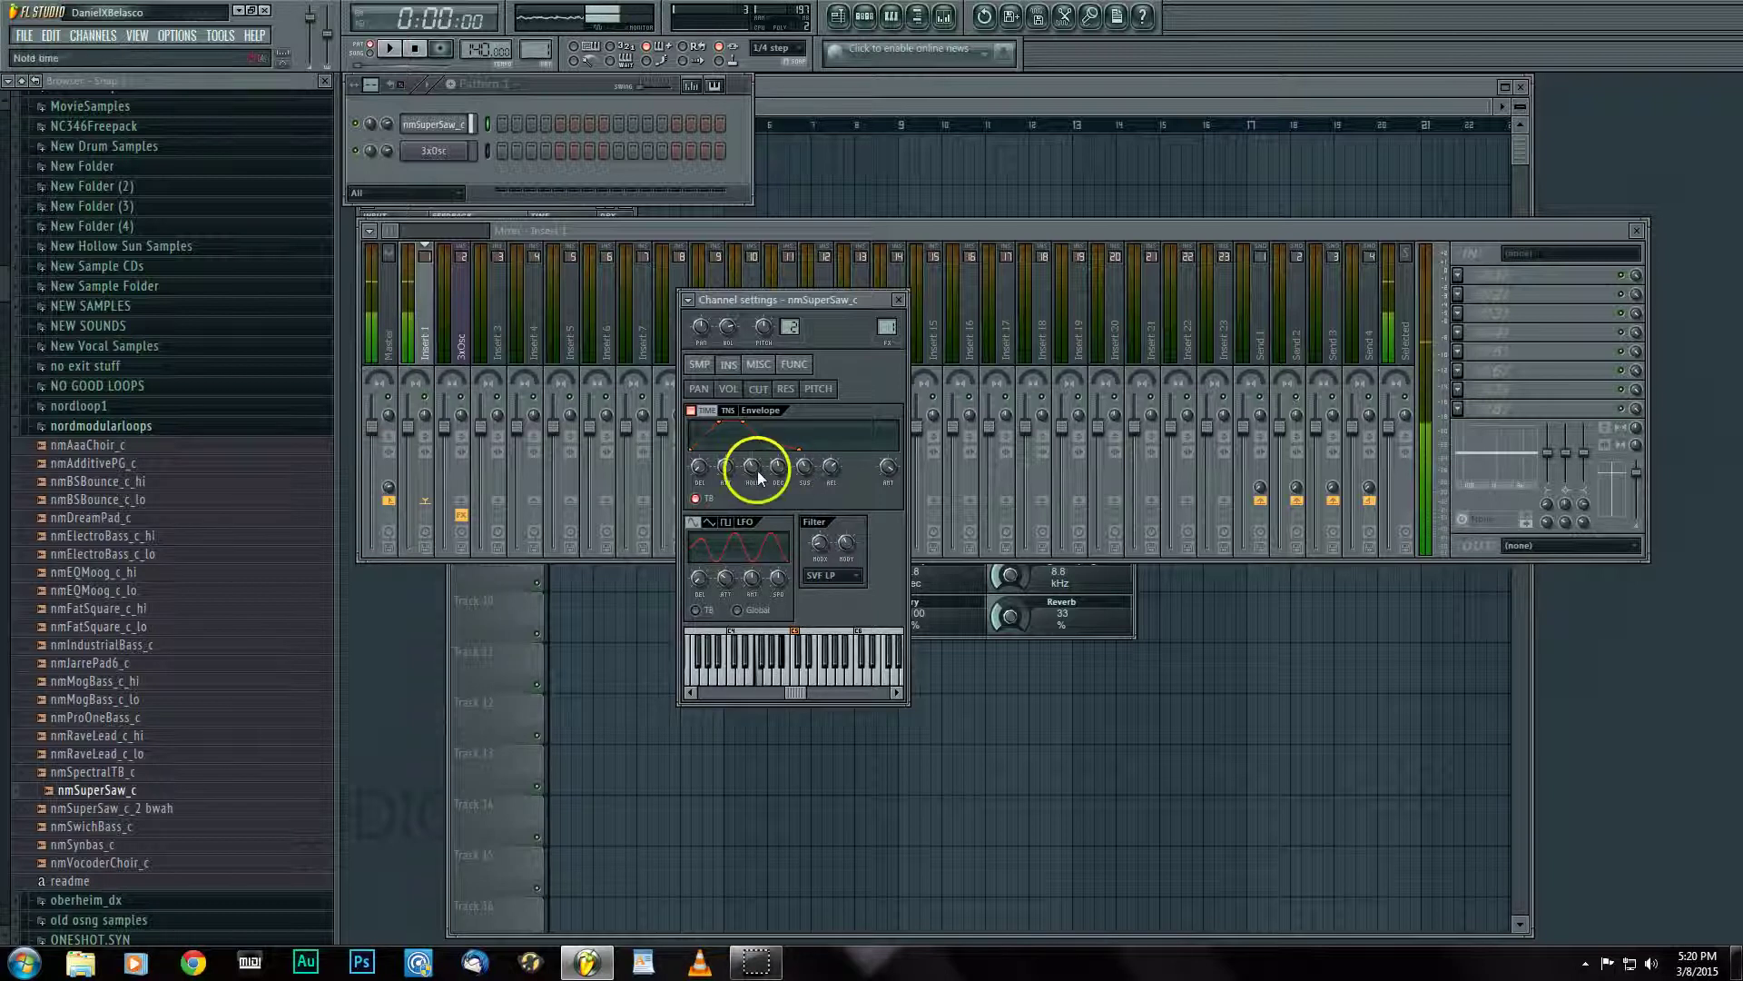
left_click_drag(752, 467, 753, 455)
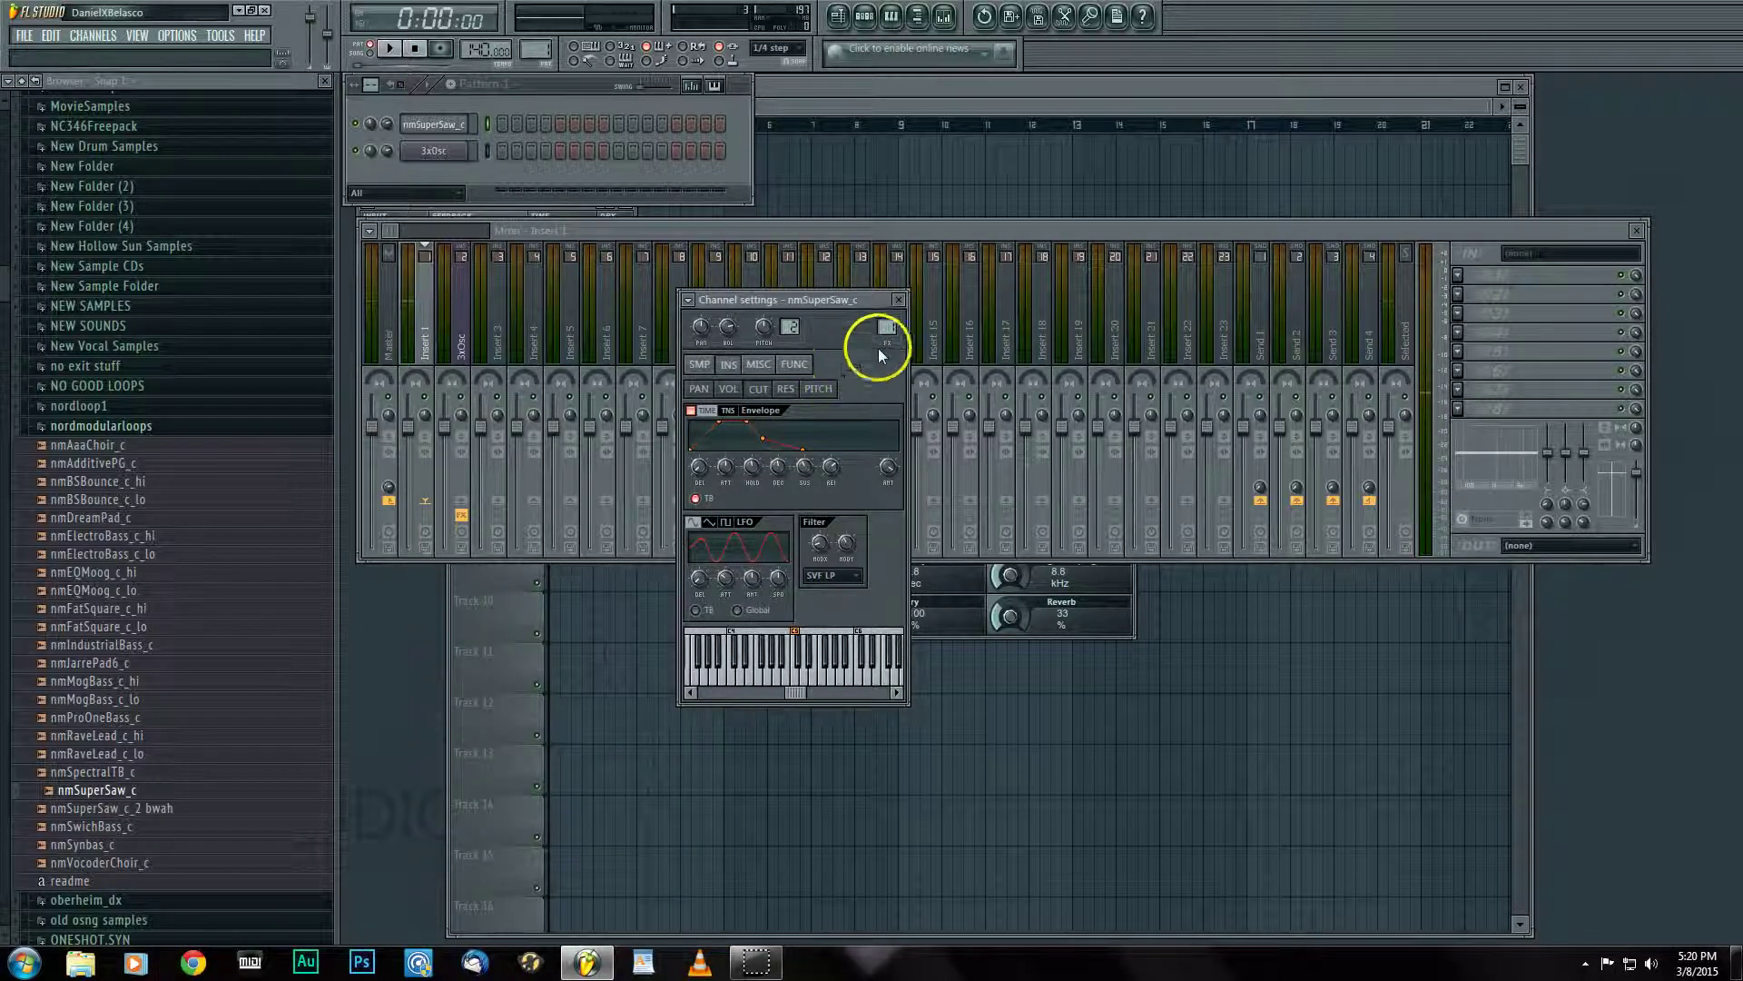
Route the nmSuperSaw_c channel to the 3xOsc mixer track with Fruity Flangus, Fruity Delay 2 and Fruity Reeverb.
left_click_drag(890, 329, 890, 325)
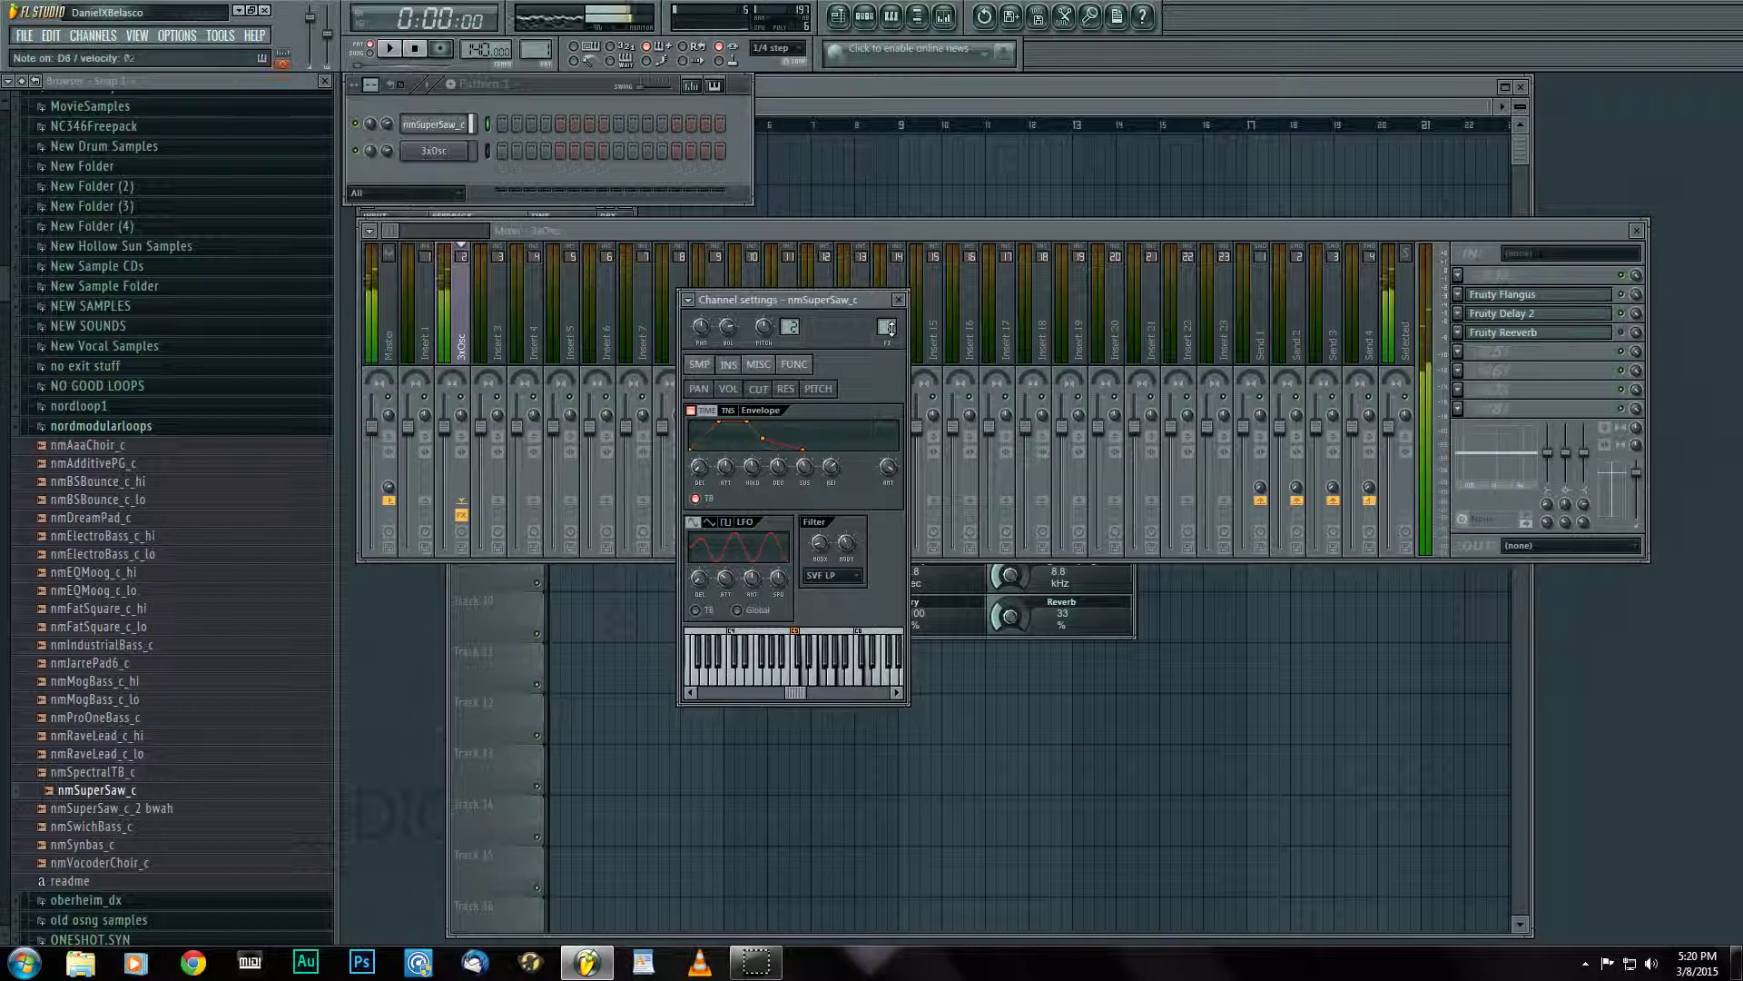
left_click(897, 320)
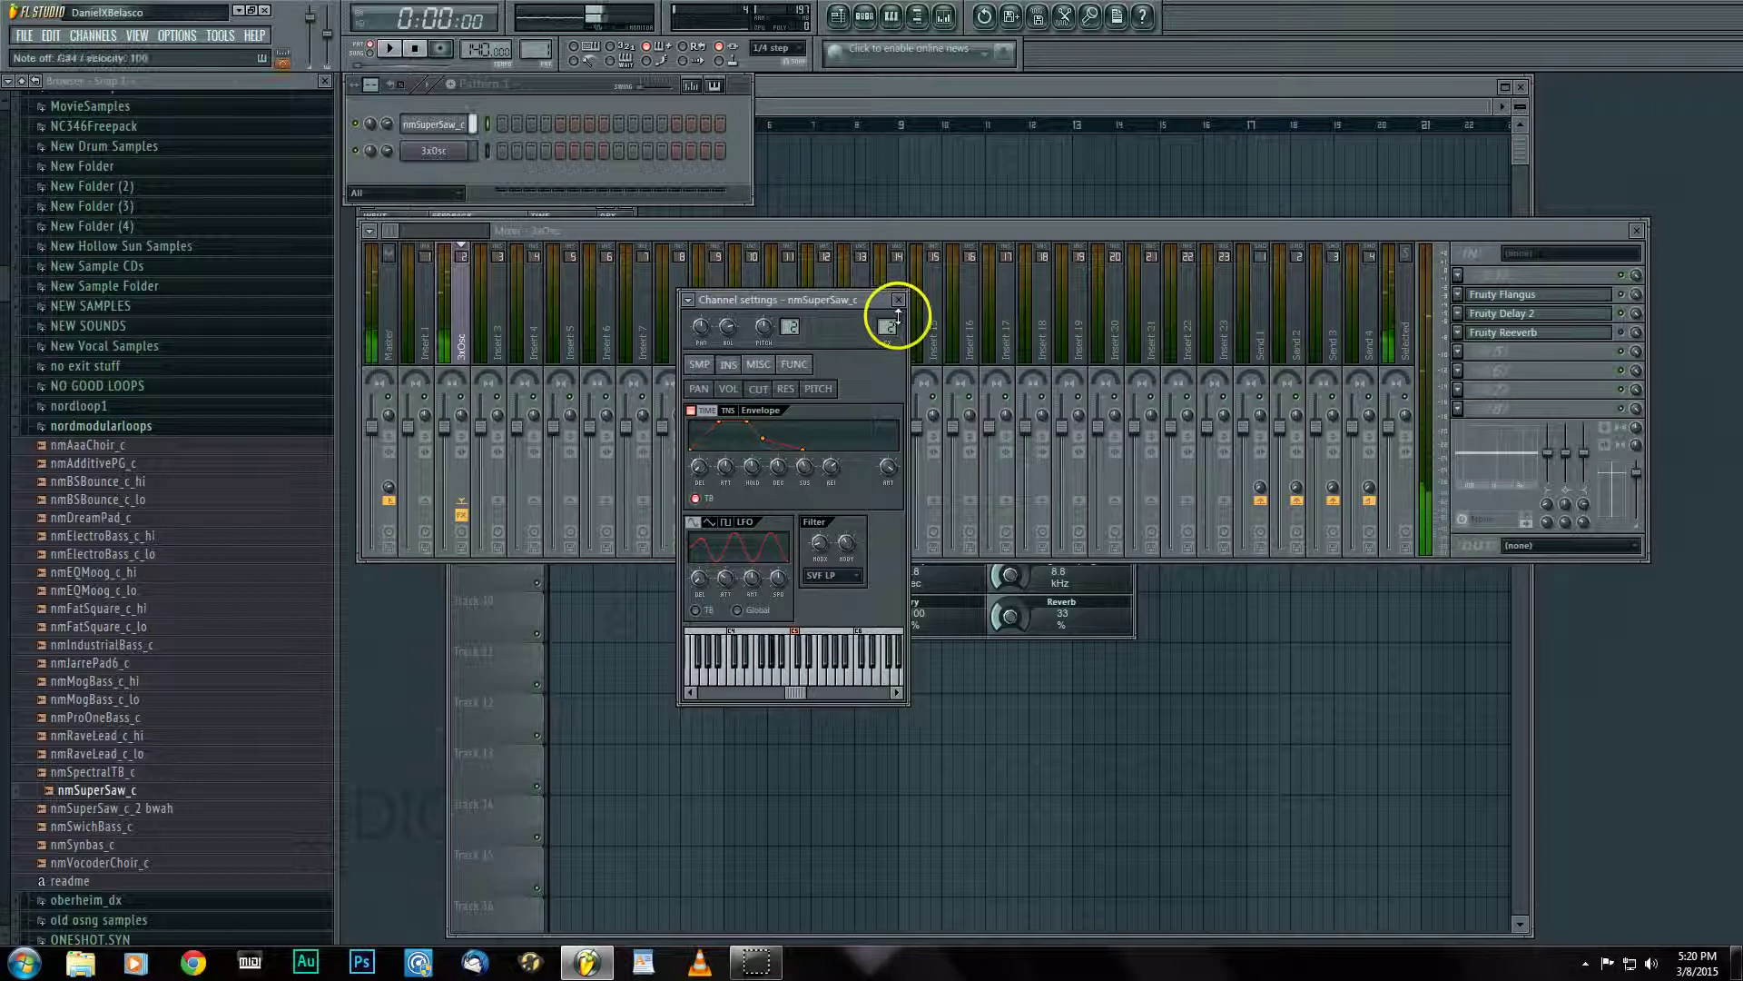
left_click(873, 340)
Adjust the attack time of the supersaw's volume envelope.
left_click(714, 385)
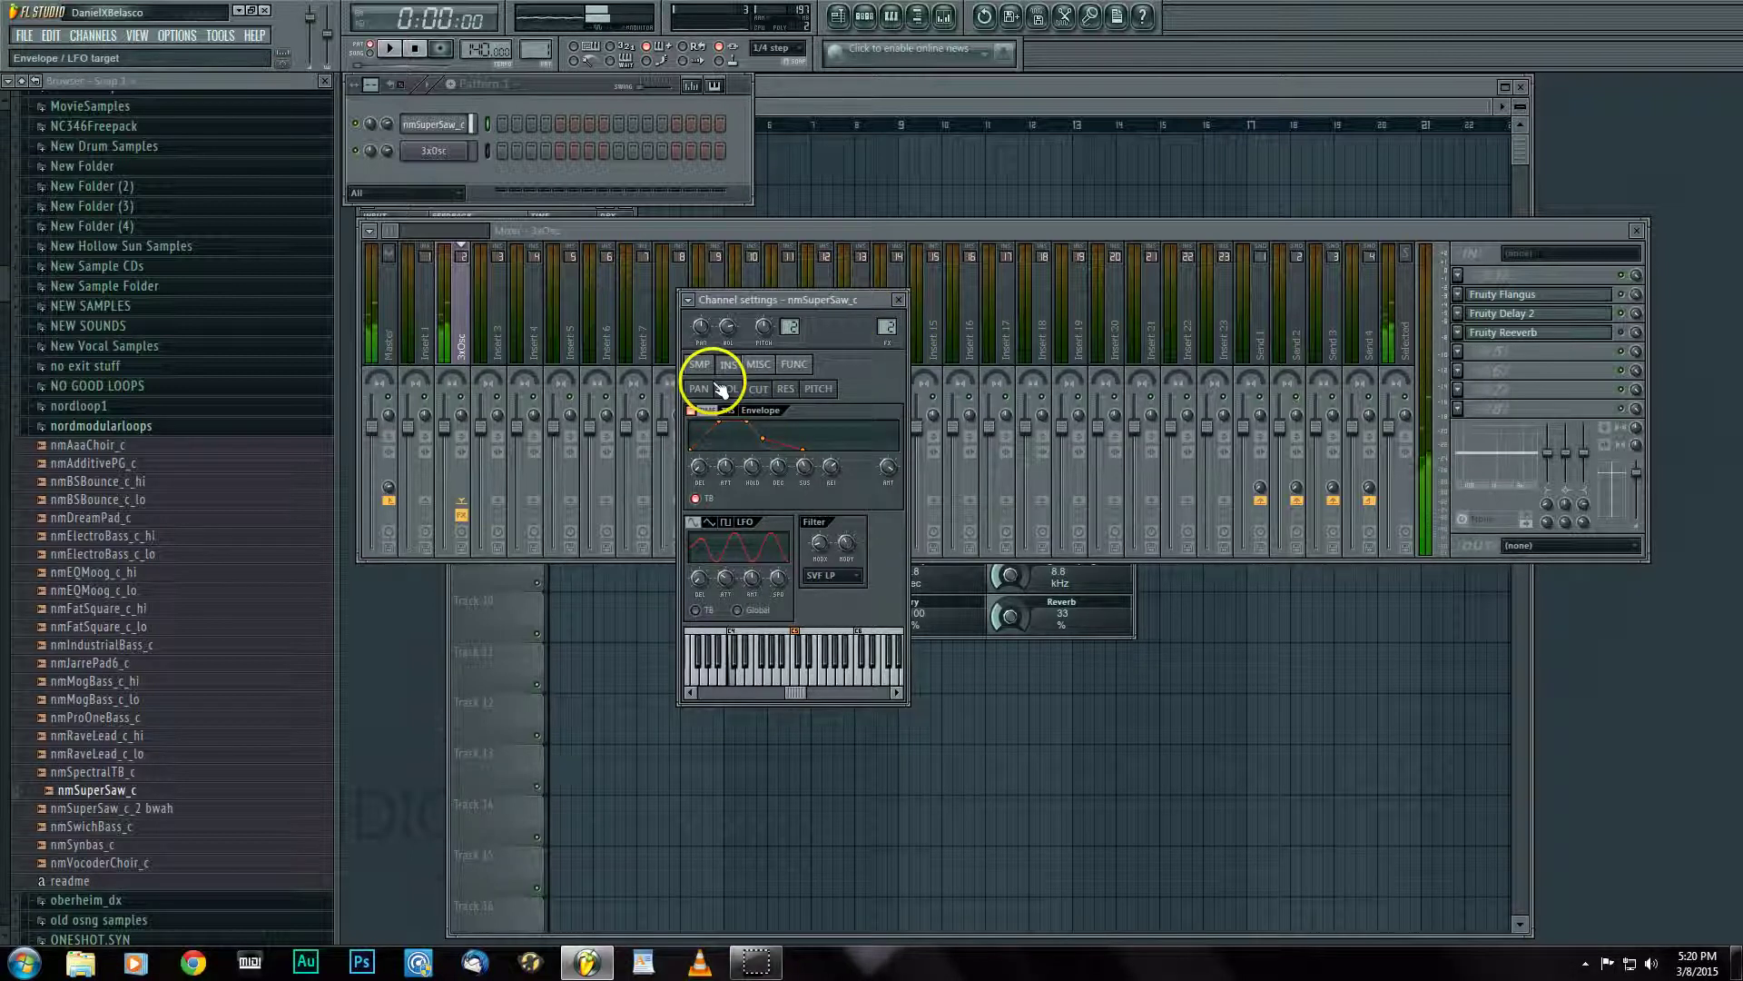
left_click(809, 442)
left_click(820, 544)
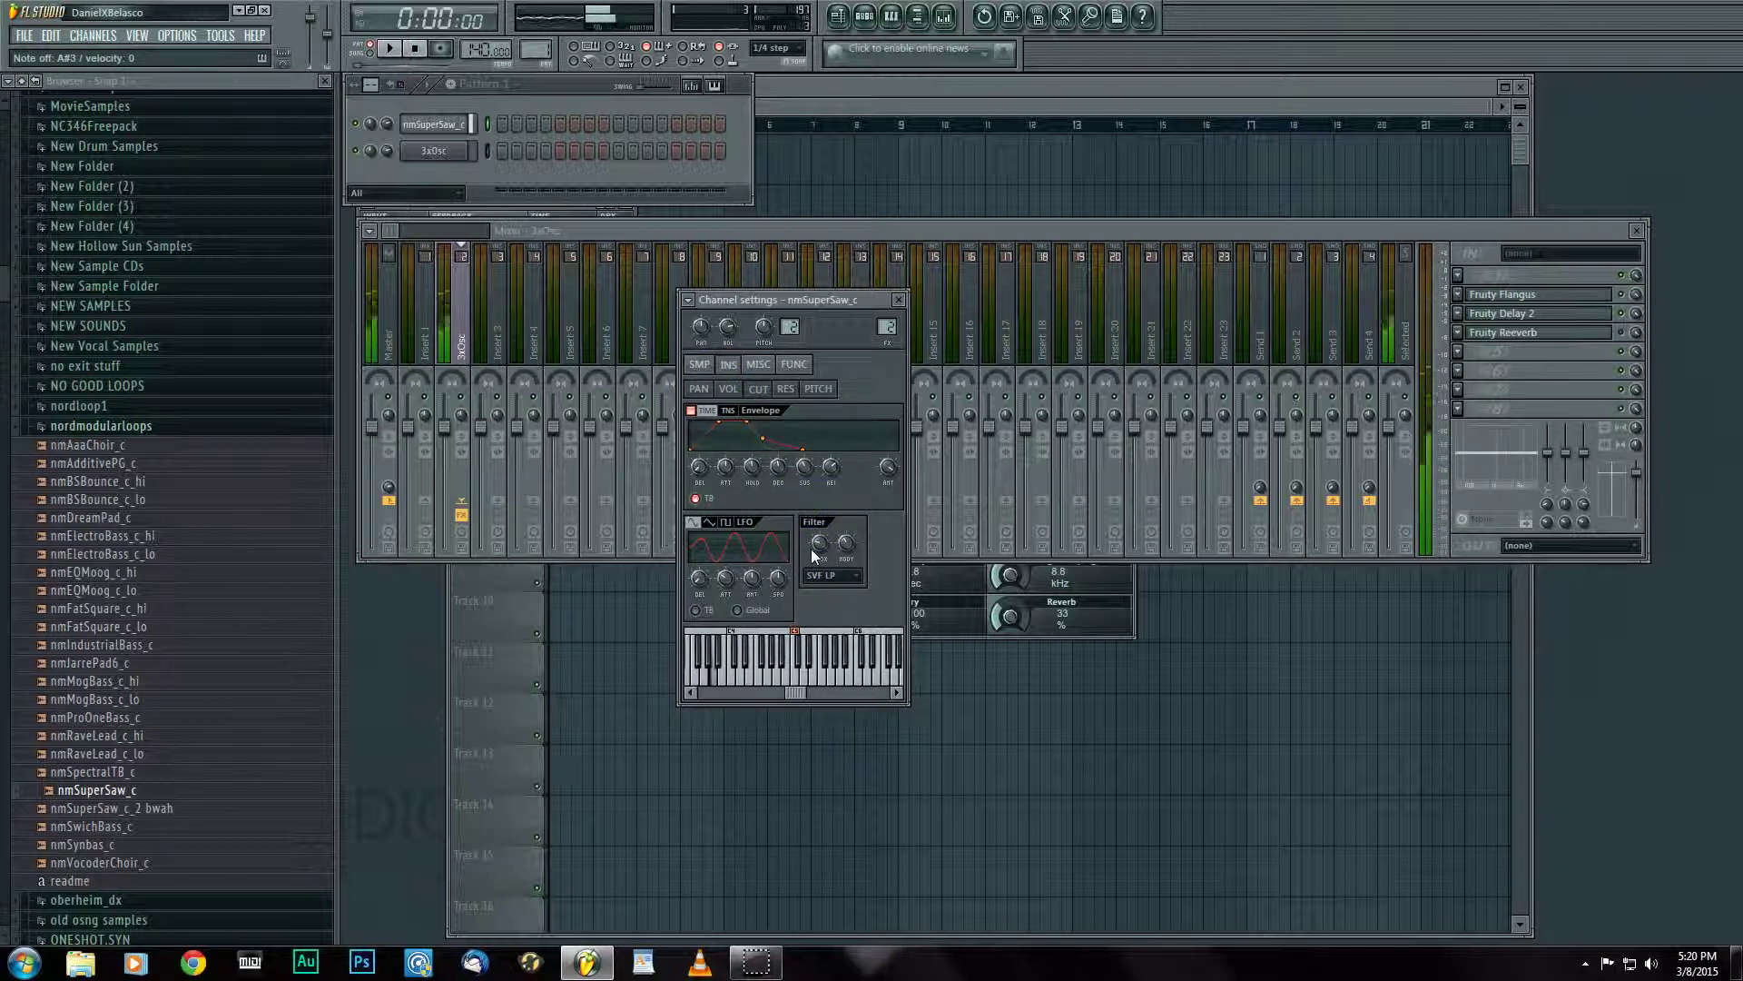
left_click(729, 389)
left_click_drag(724, 465, 712, 455)
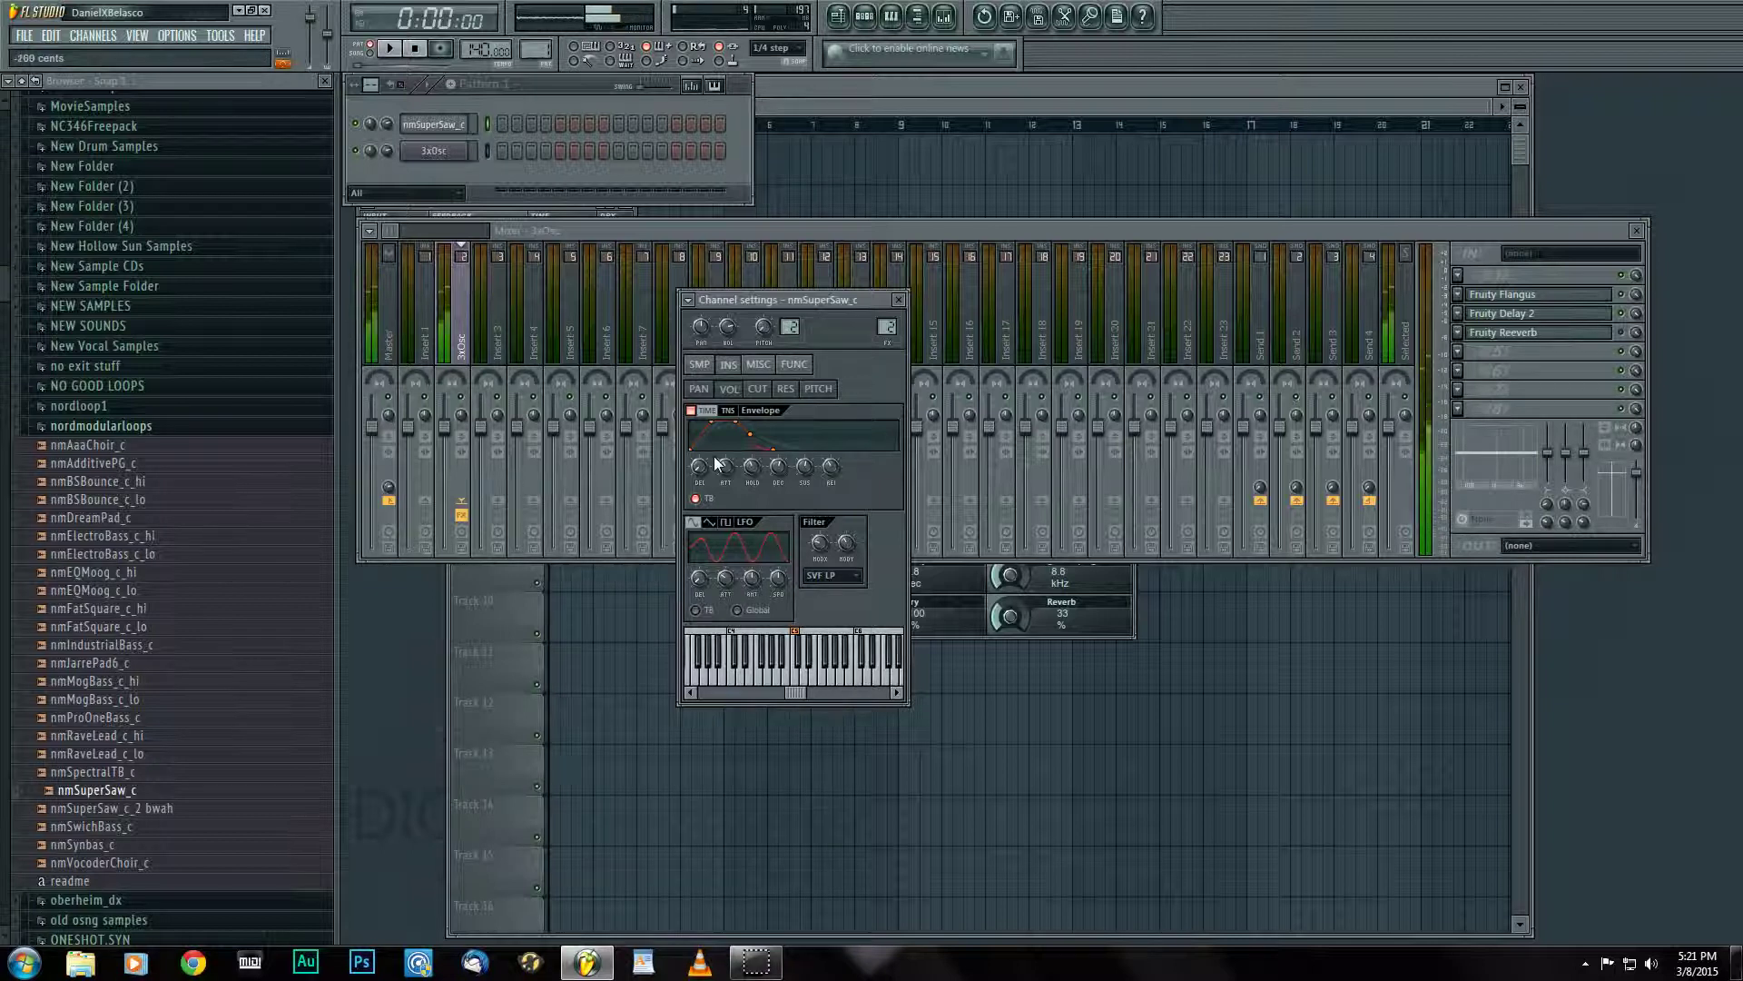
Adjust the amount and speed of the sine amp modulation in the supersaw sample's legacy effects.
left_click(704, 366)
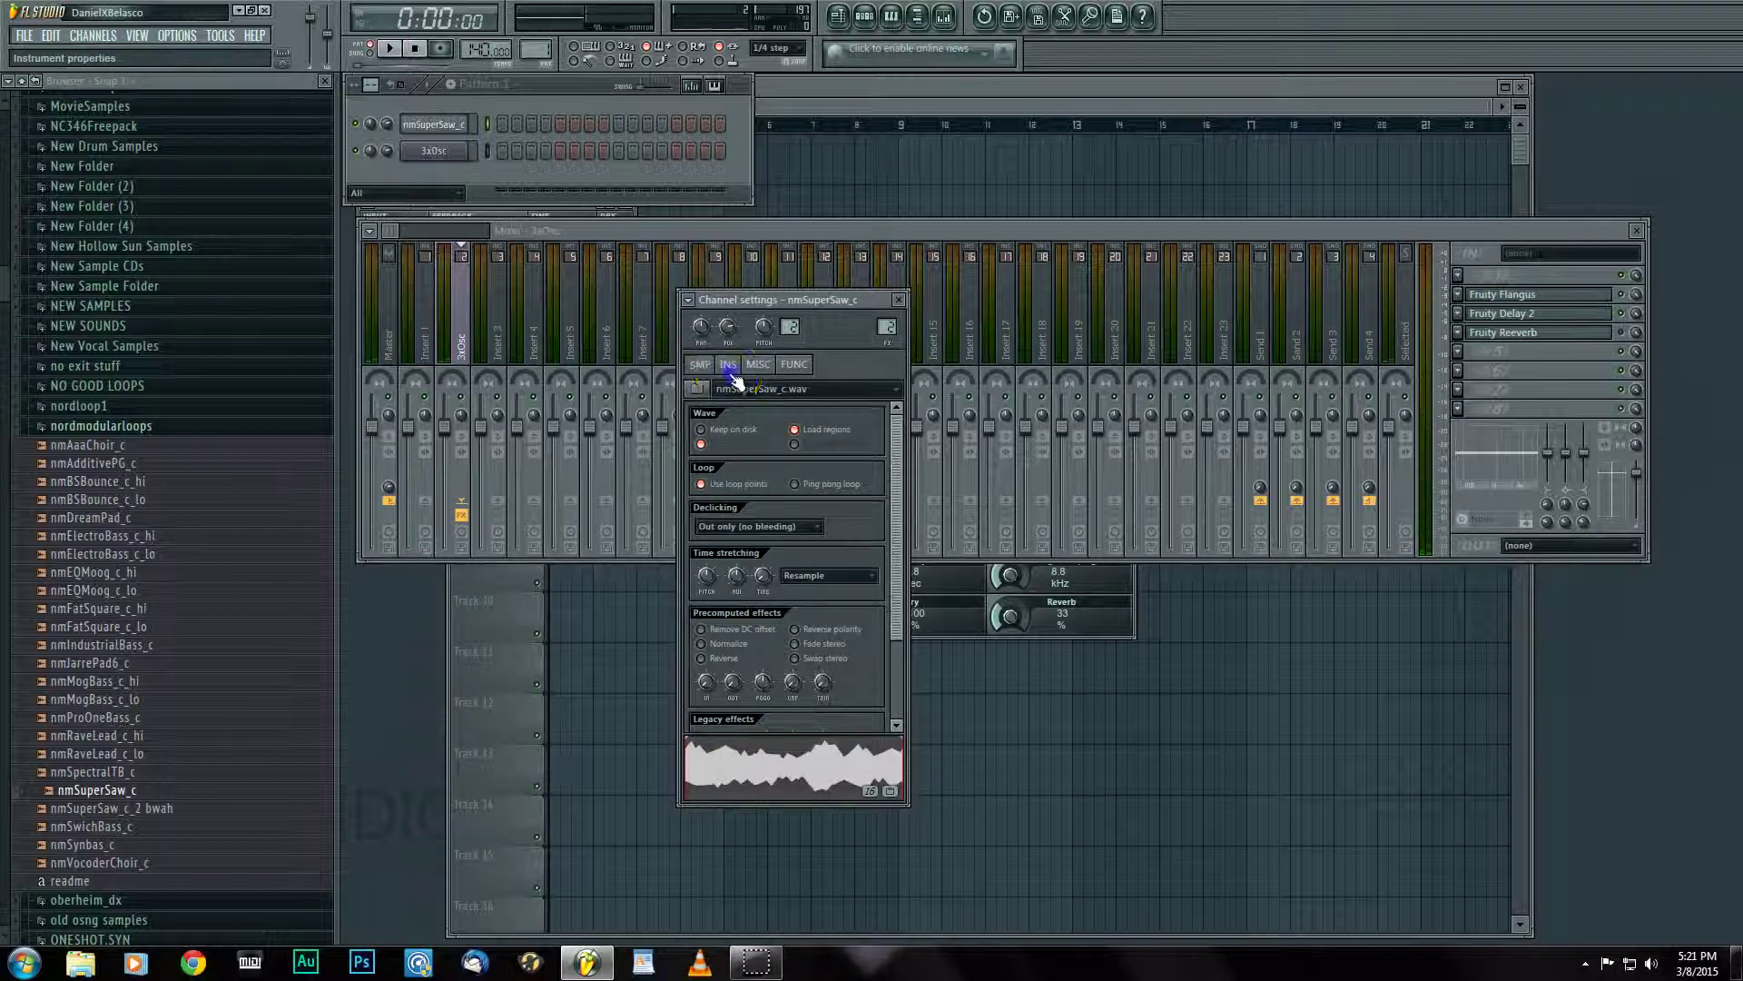
left_click(729, 366)
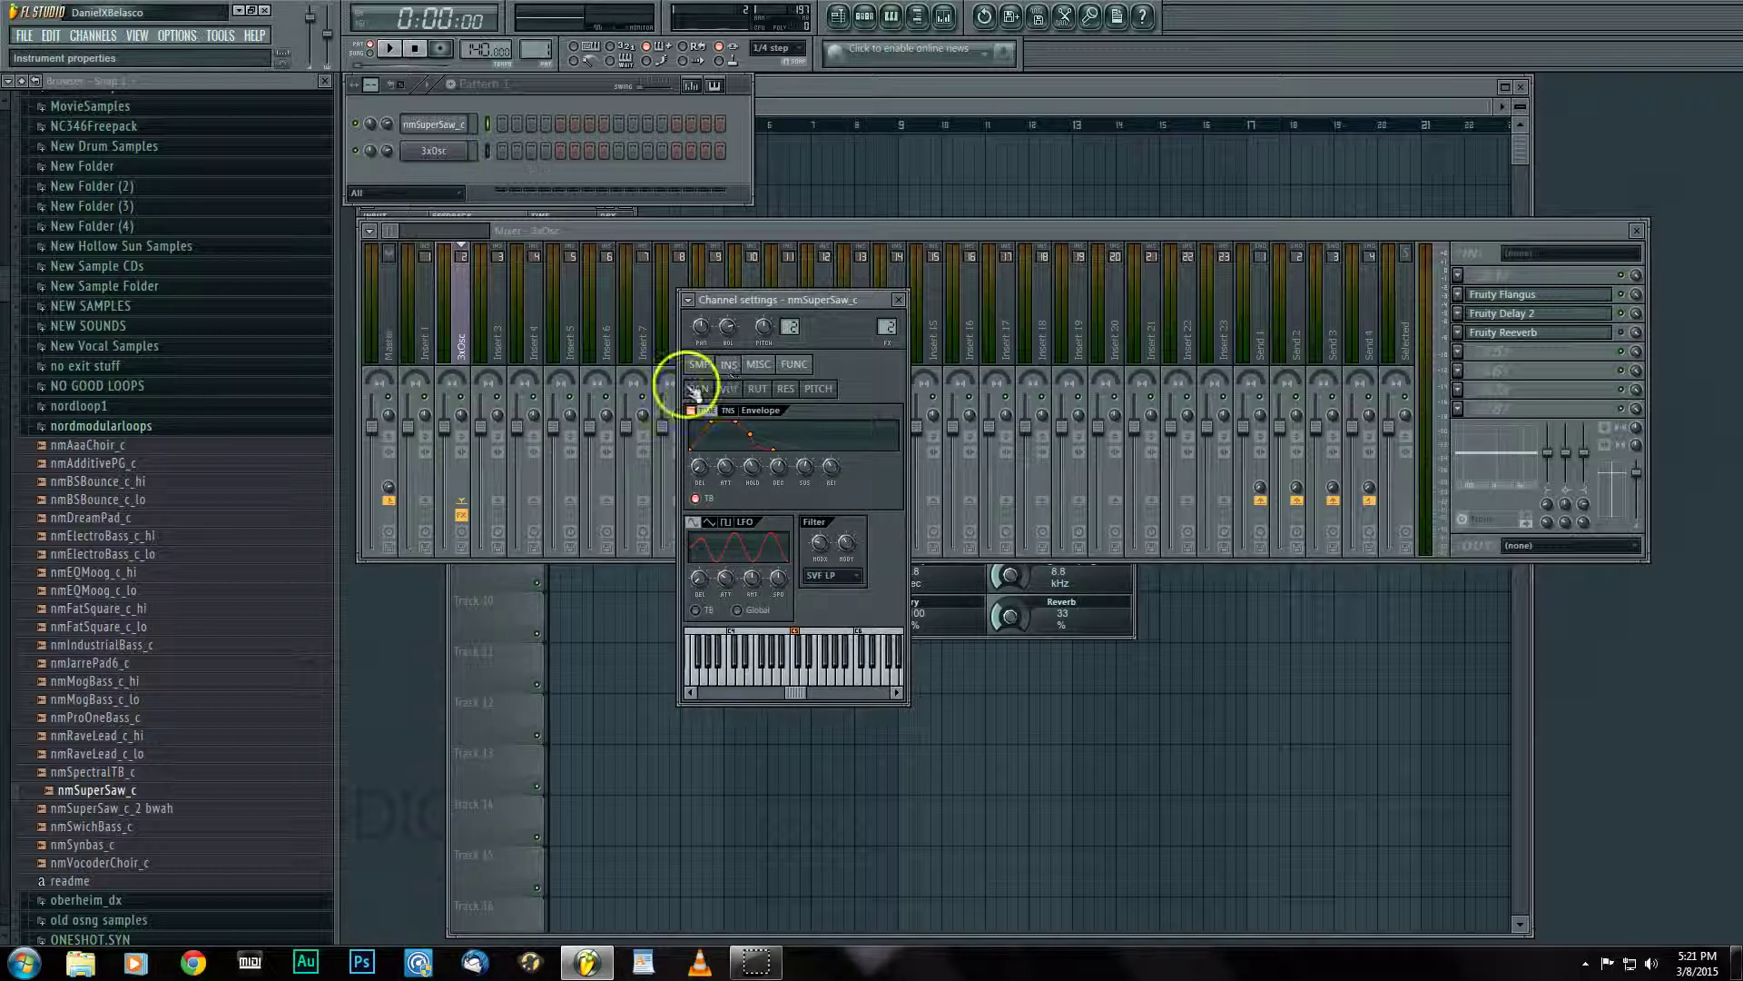
left_click(697, 364)
left_click(899, 674)
left_click(766, 667)
left_click_drag(766, 667, 798, 669)
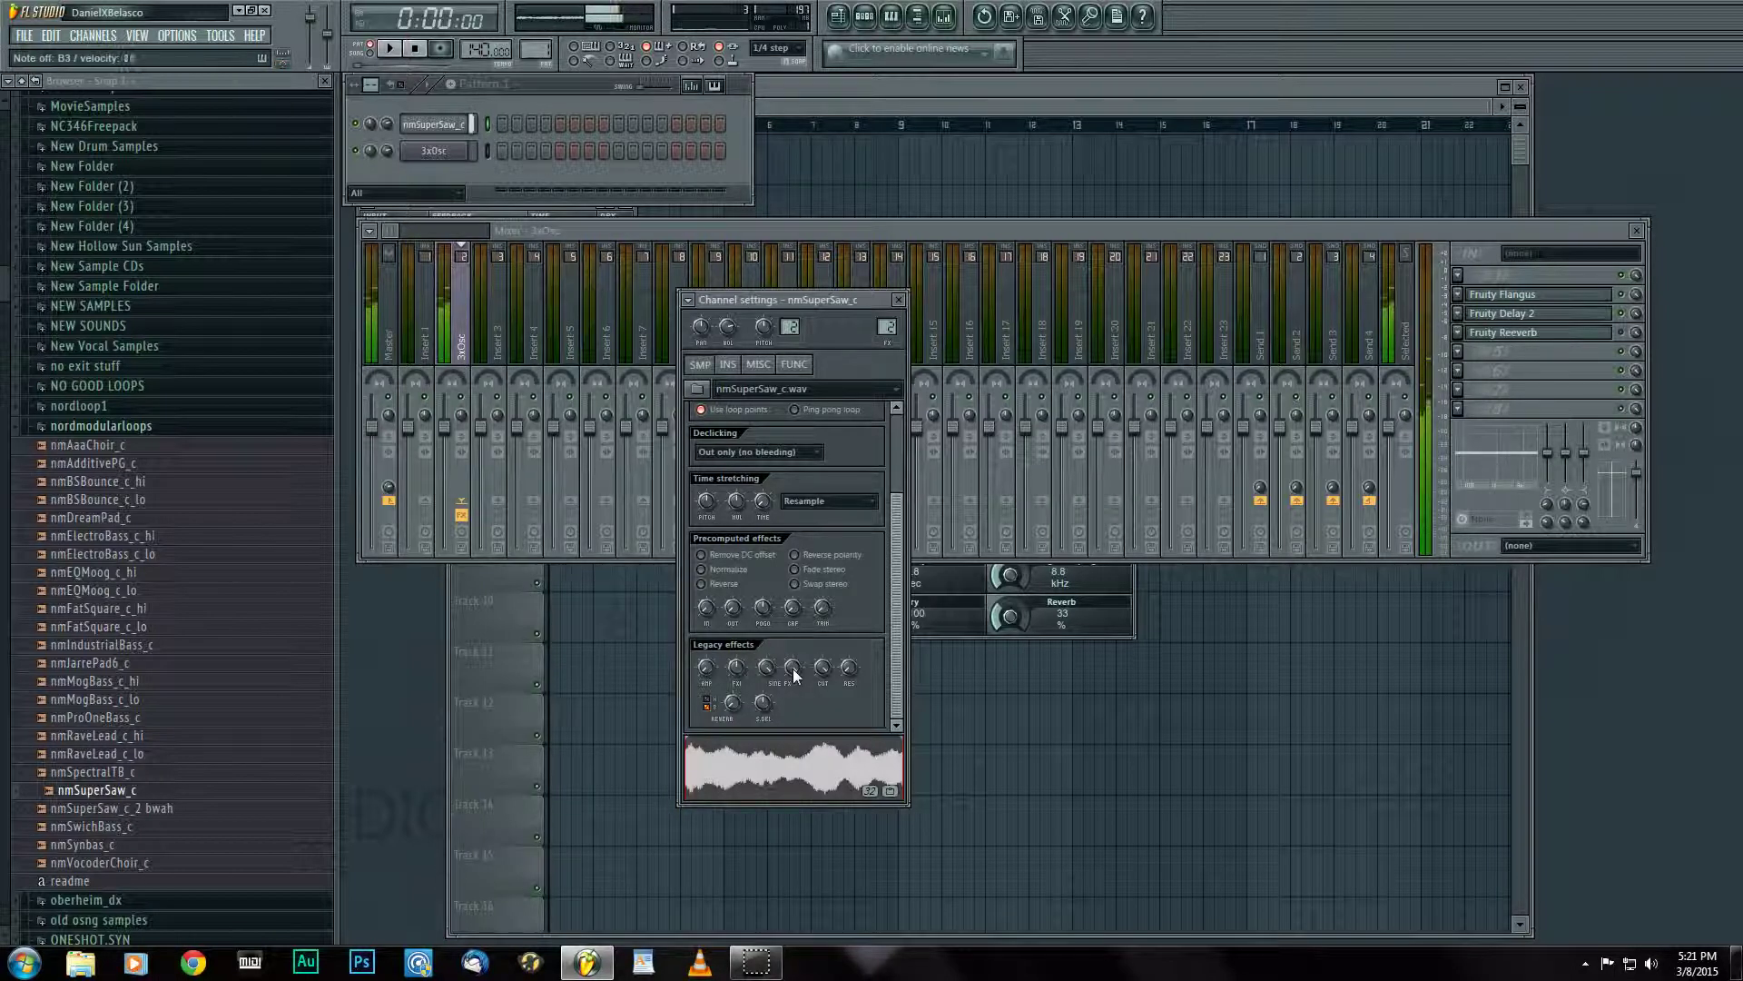
left_click_drag(794, 673, 793, 666)
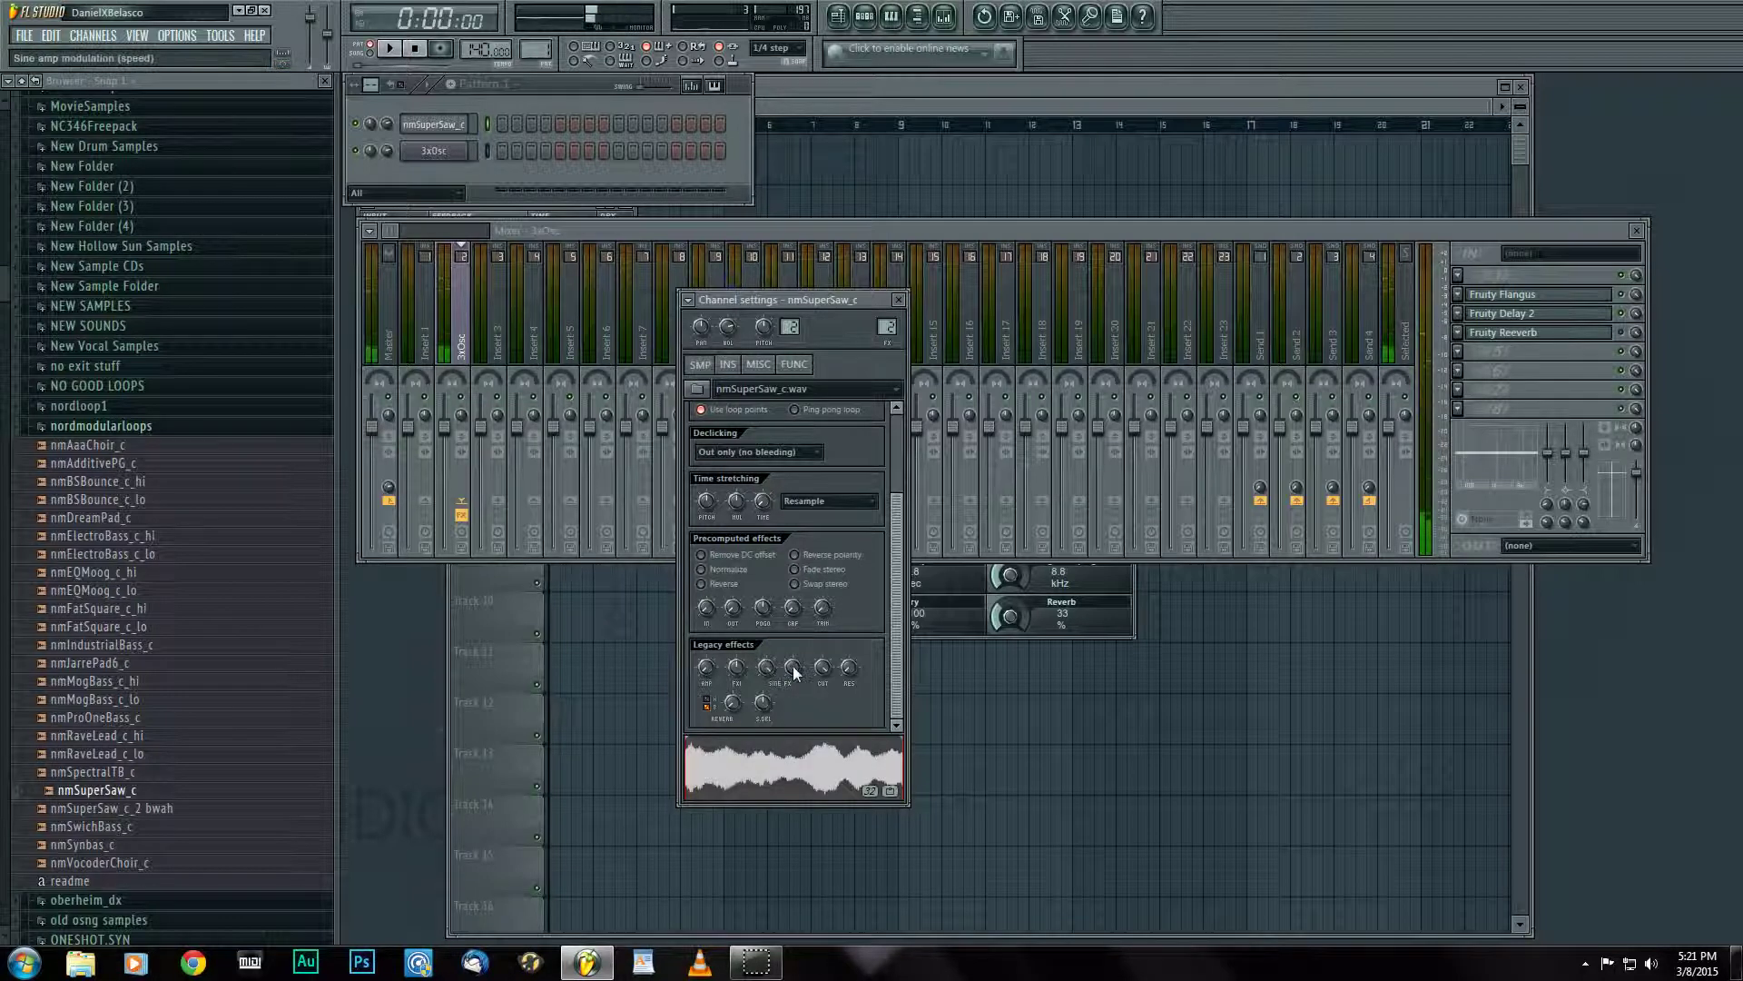
Change the sample's stereo delay and retune the sine amp modulation speed while auditioning notes.
left_click_drag(763, 703, 766, 711)
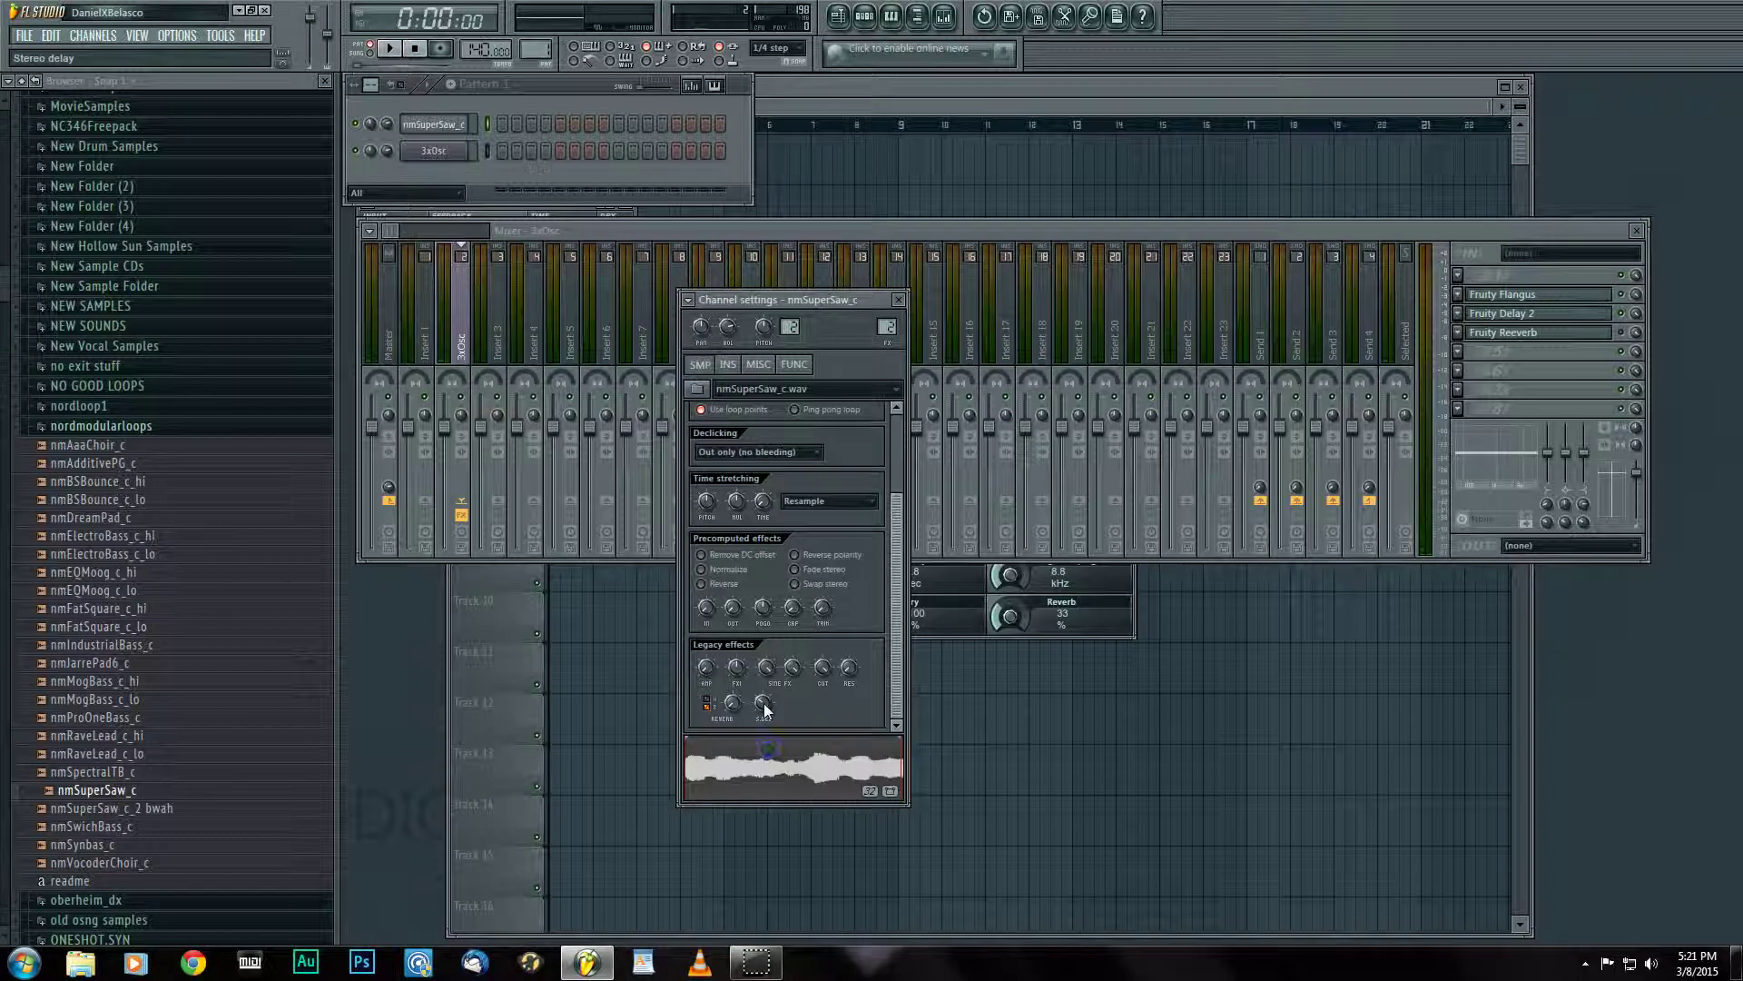
key("d")
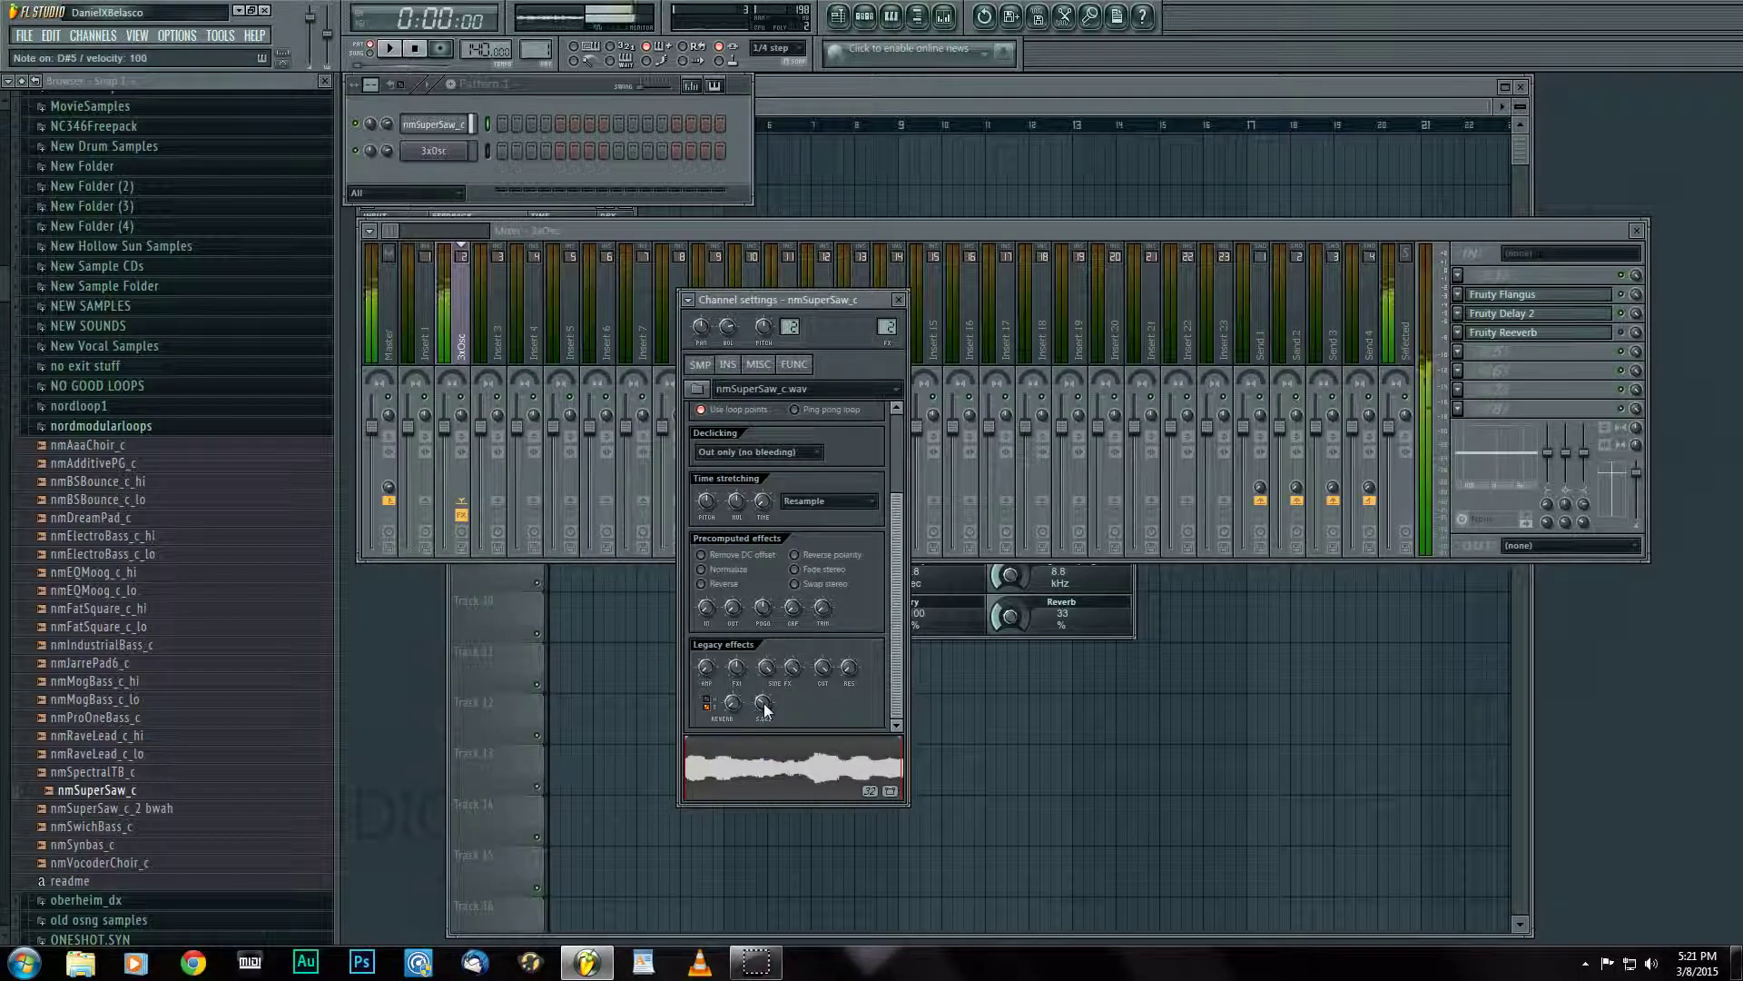
left_click_drag(798, 670, 793, 667)
key("d")
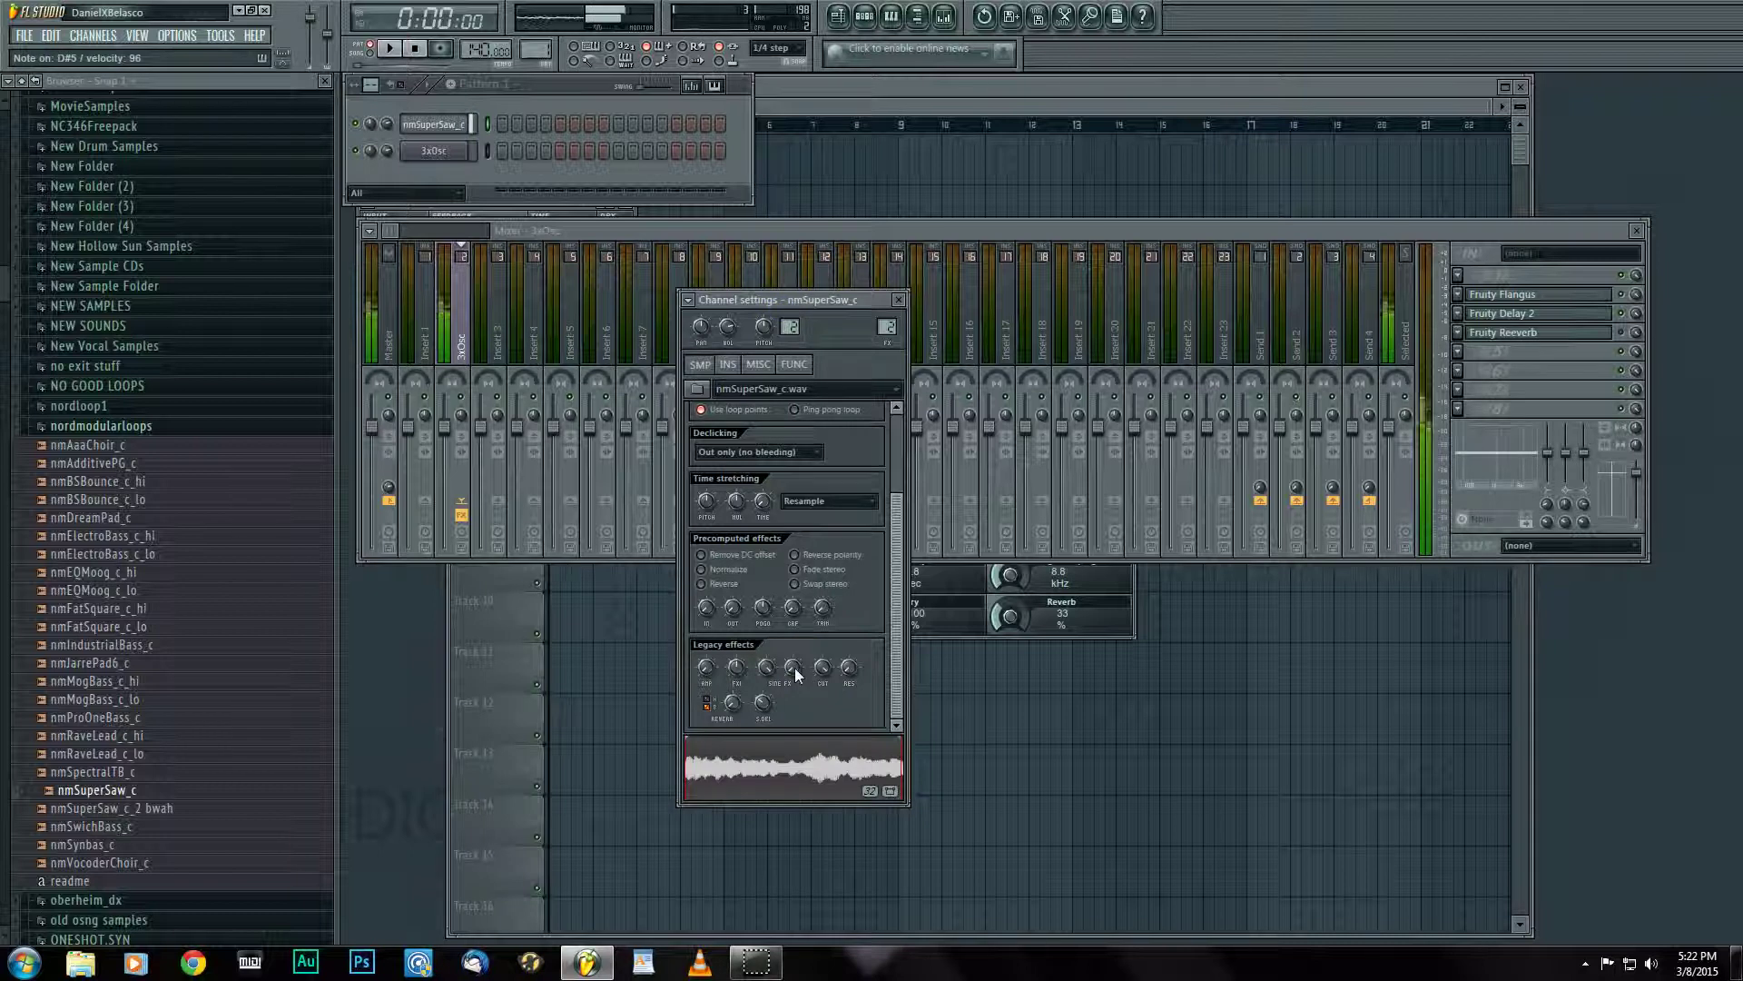
Refine the sine amp modulation amount and audition the supersaw by playing several notes.
left_click_drag(766, 668, 773, 656)
key("d")
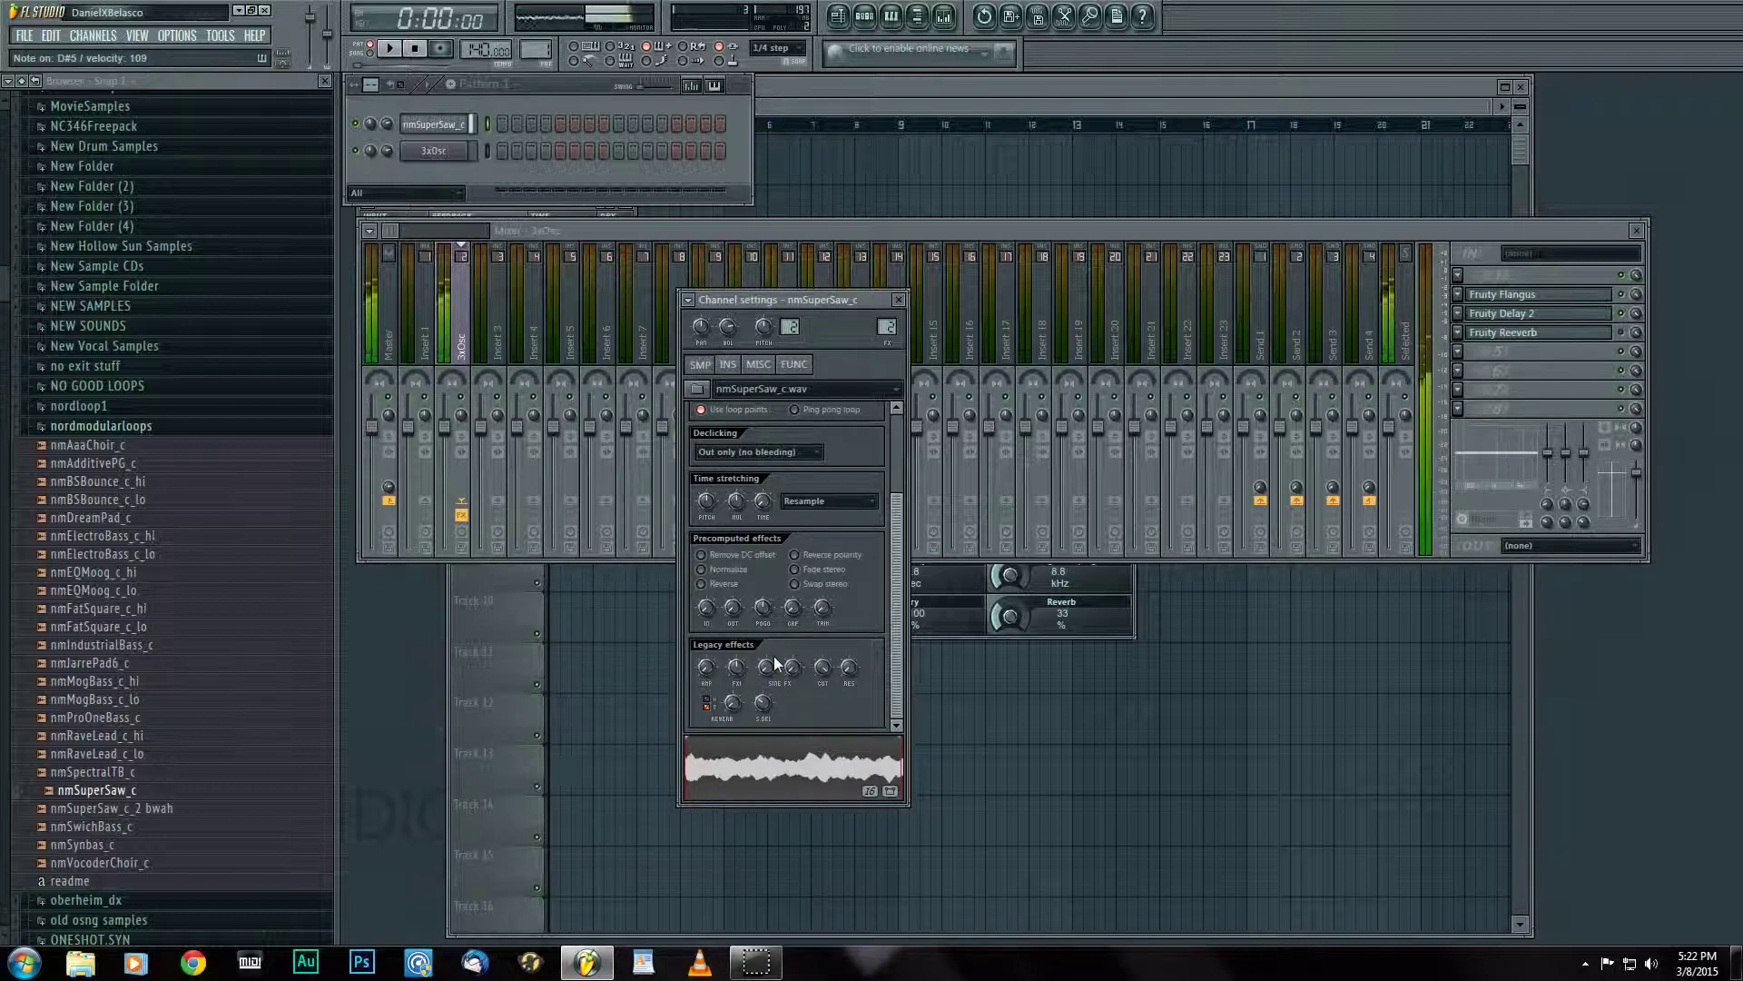
key("j")
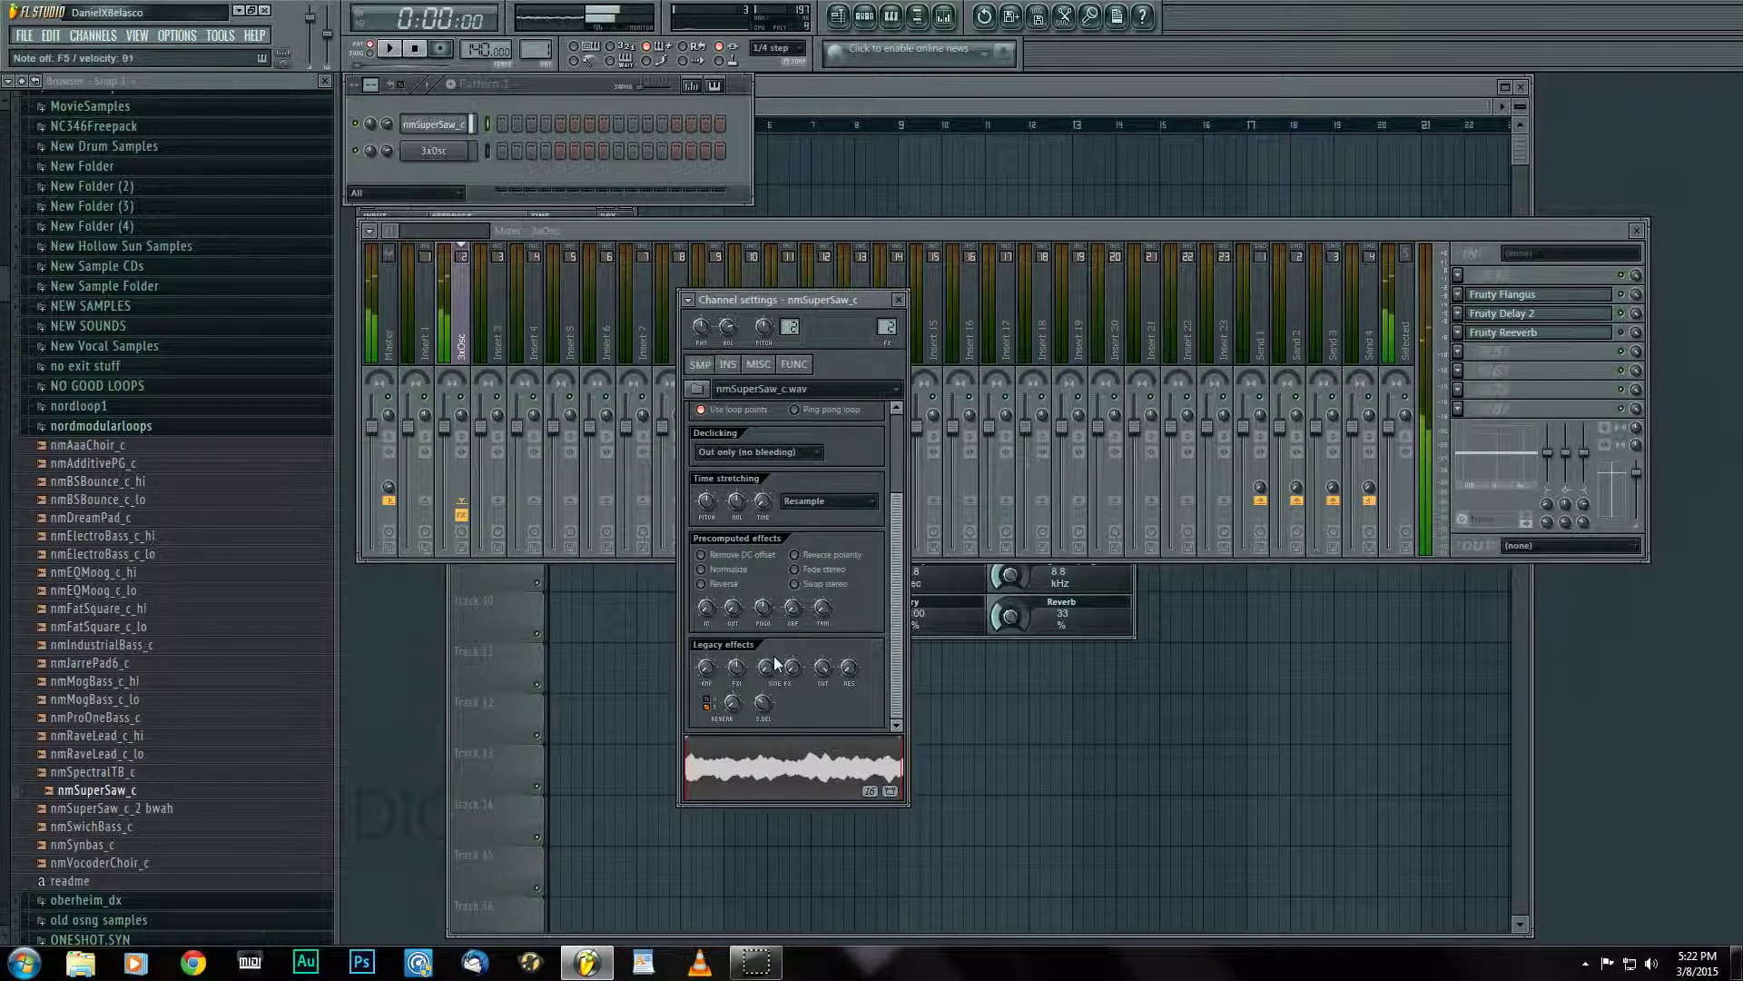
key("w")
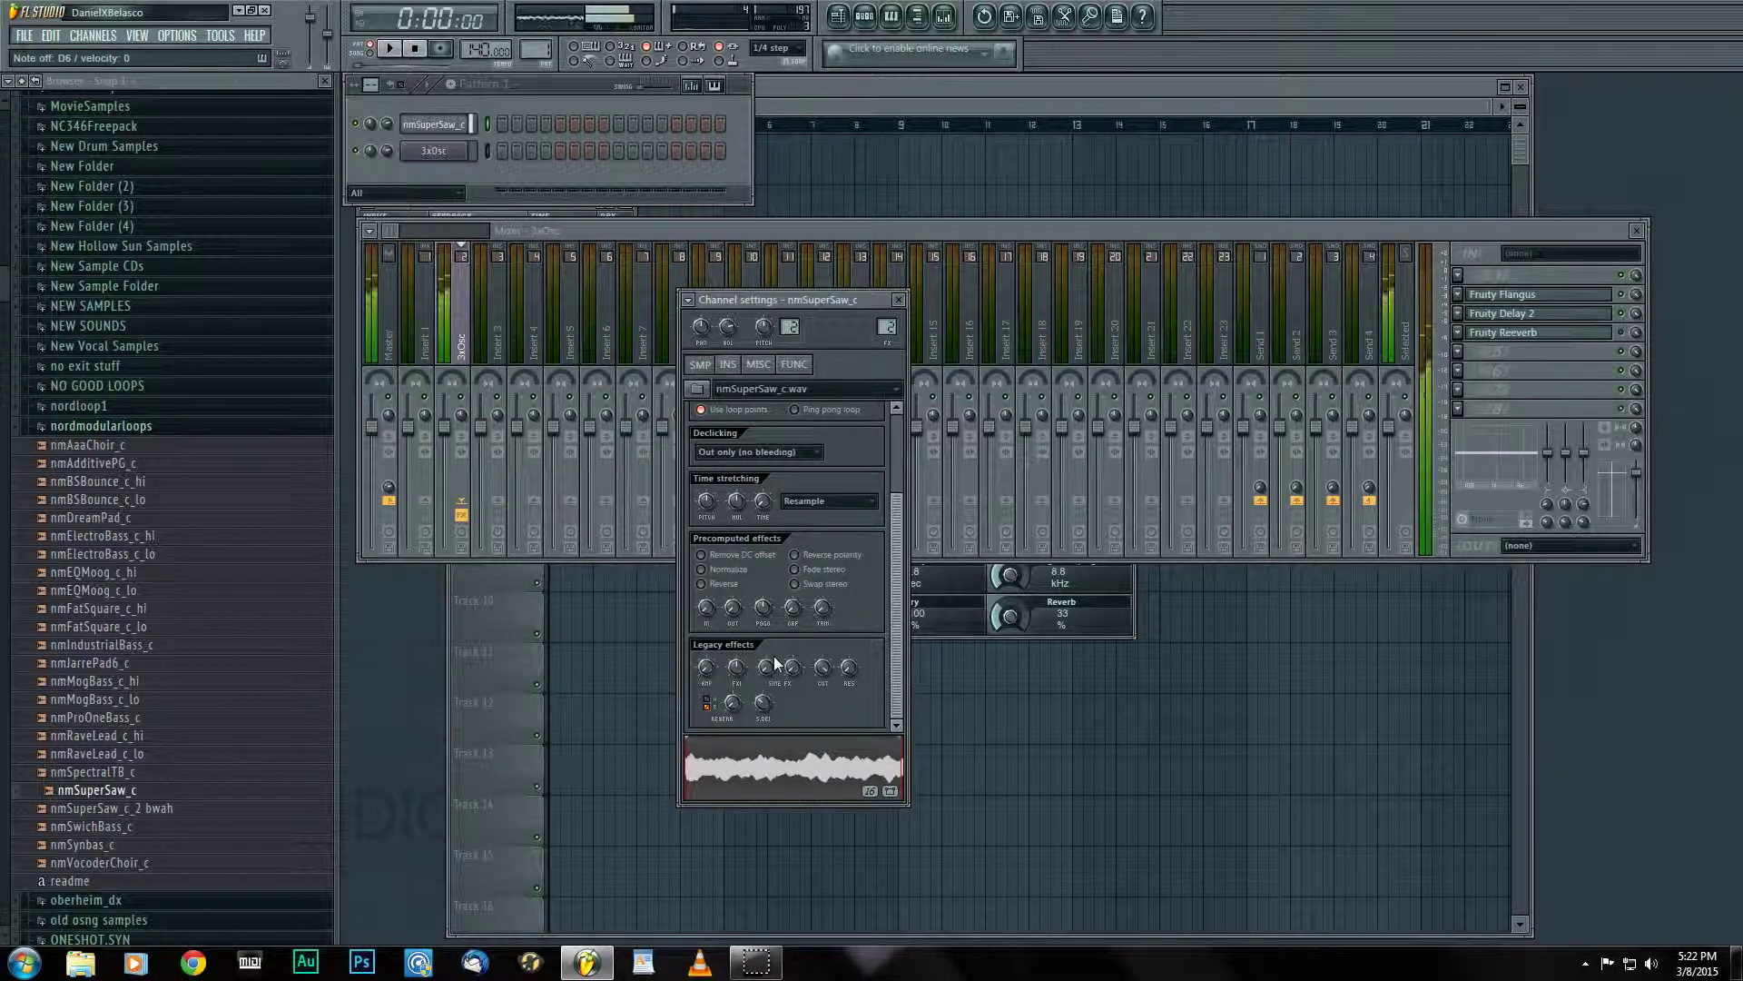
key("q")
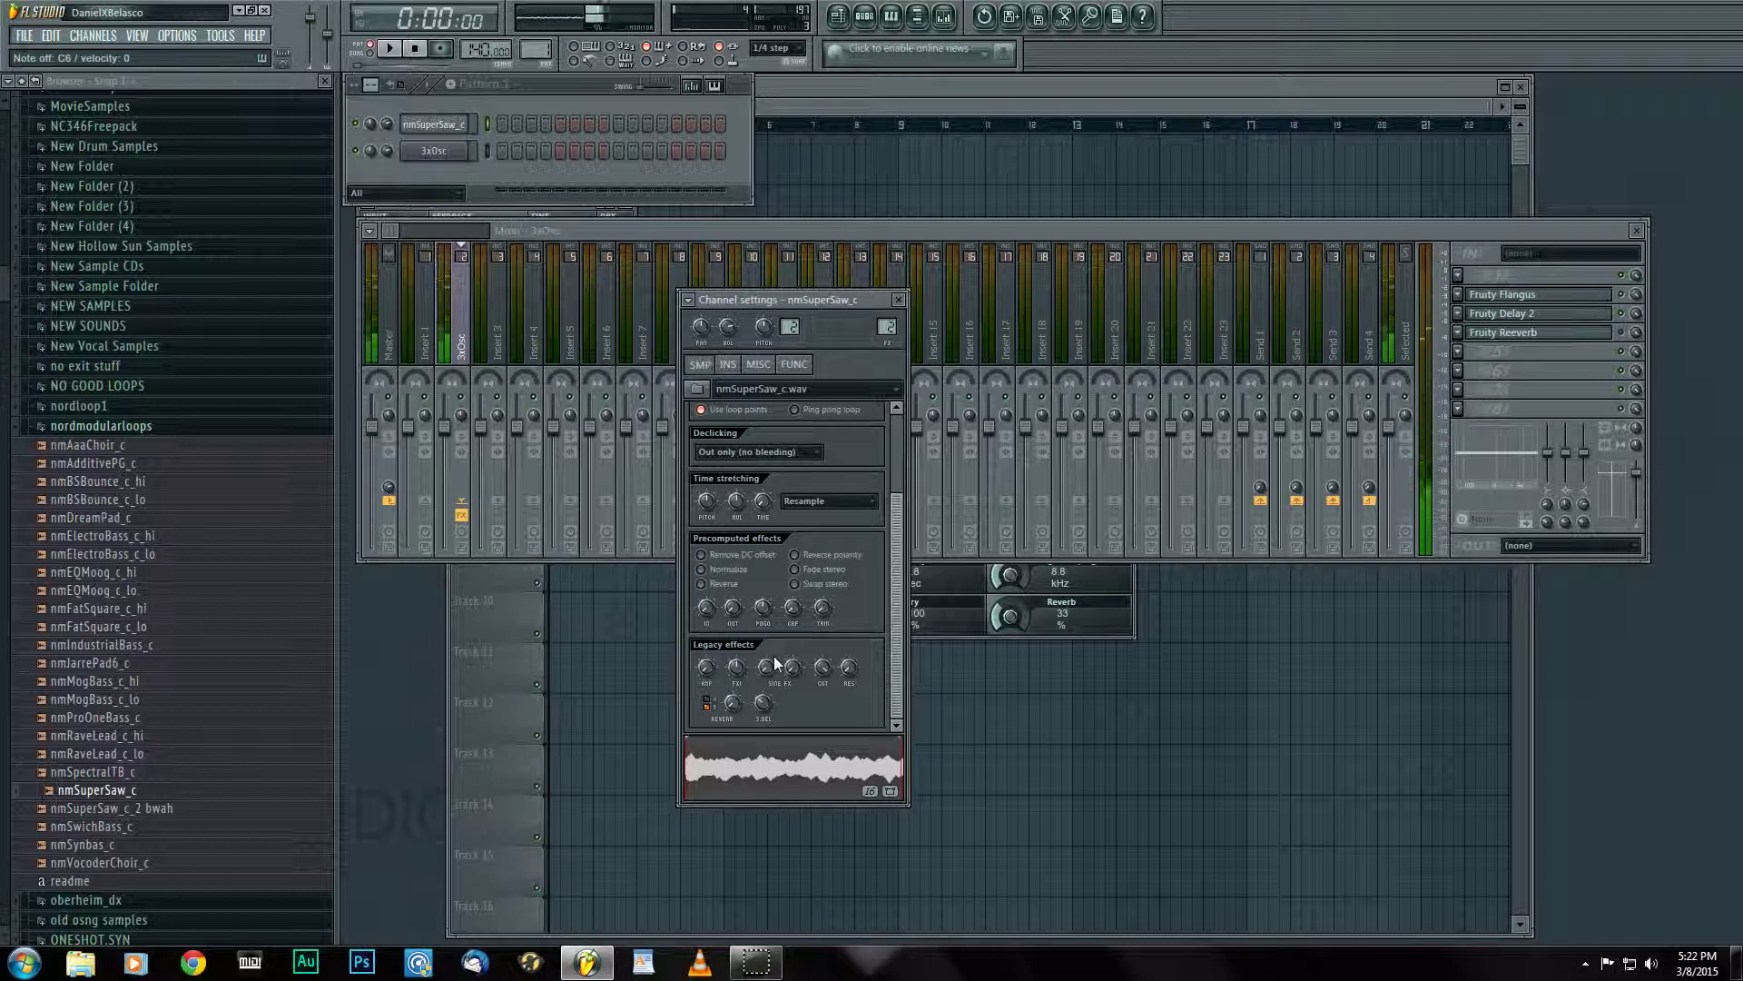
left_click(835, 678)
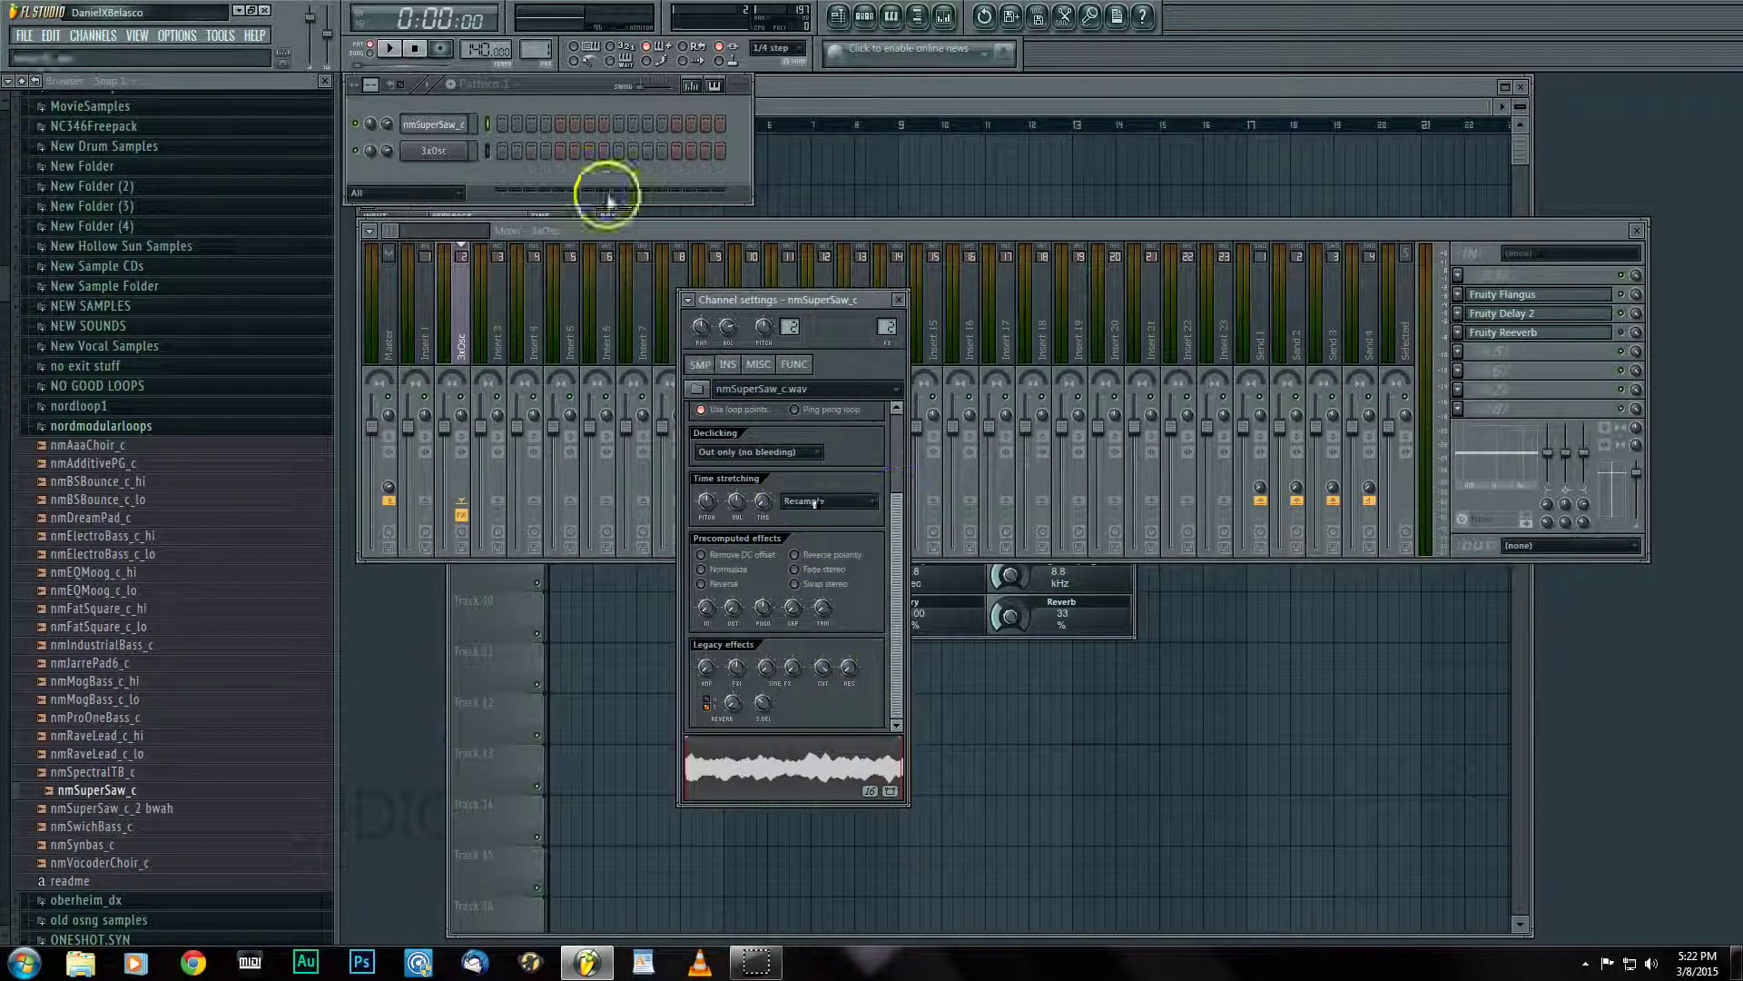
Open the channel settings of the 3xOsc synth.
left_click(433, 153)
left_click(429, 154)
left_click(427, 154)
left_click_drag(423, 156, 538, 193)
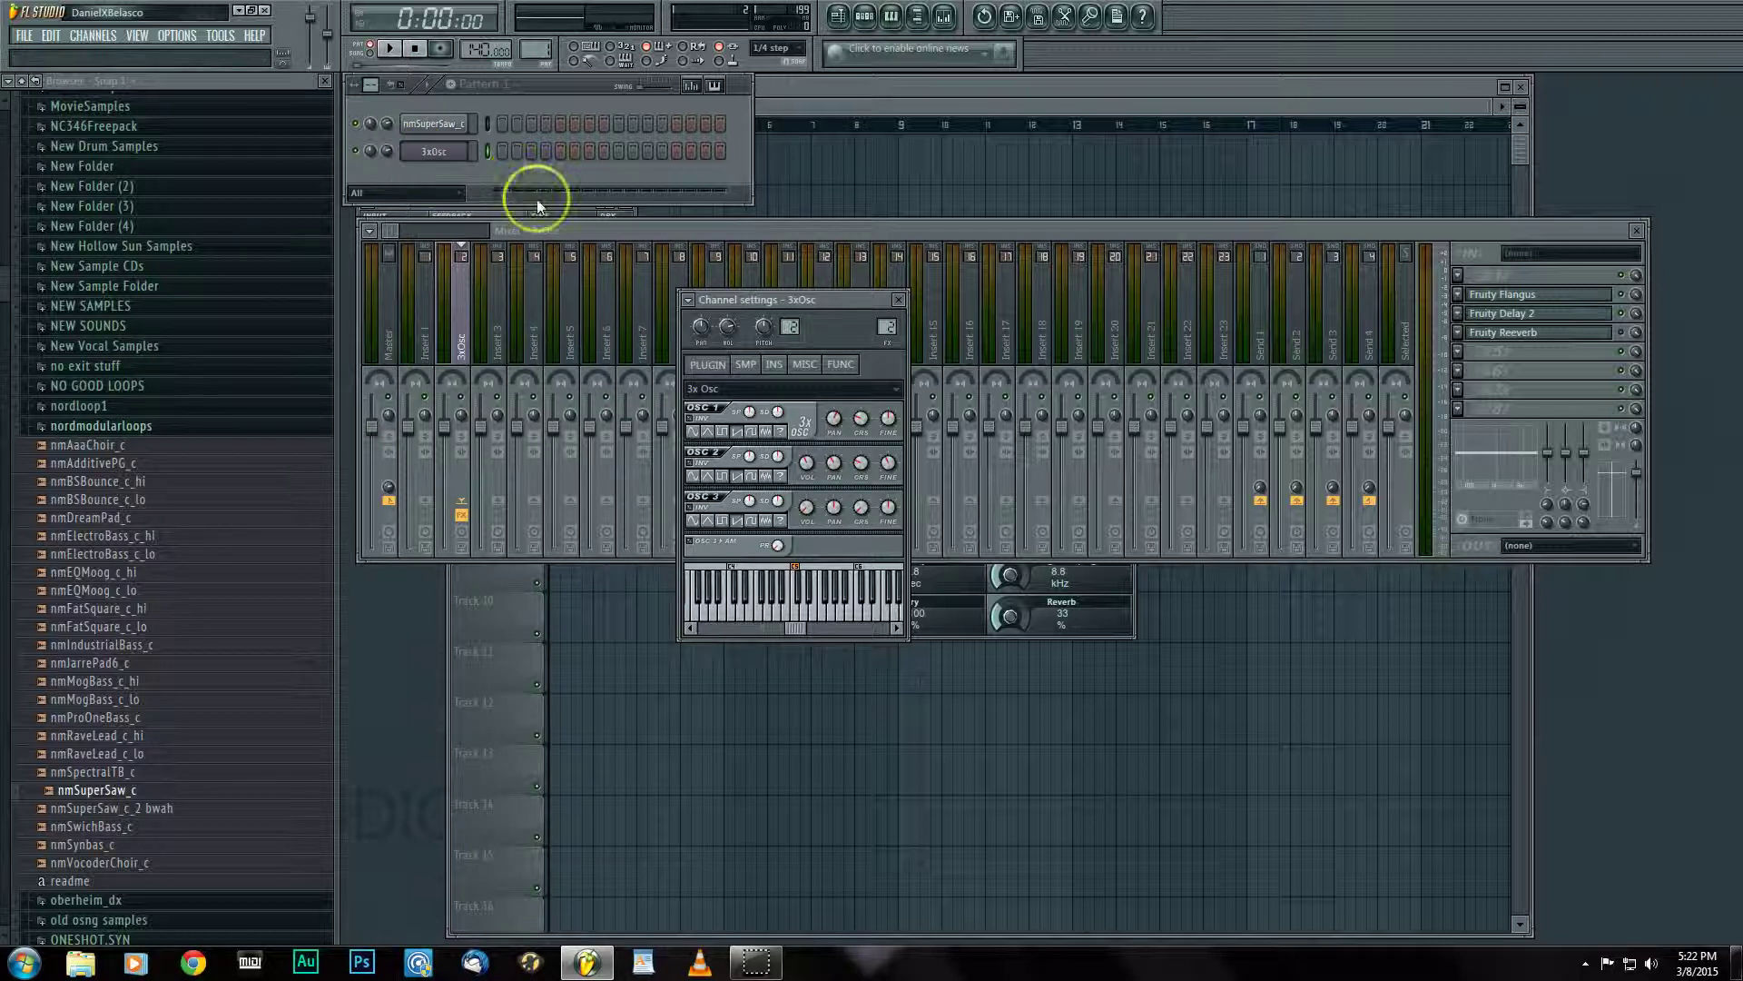